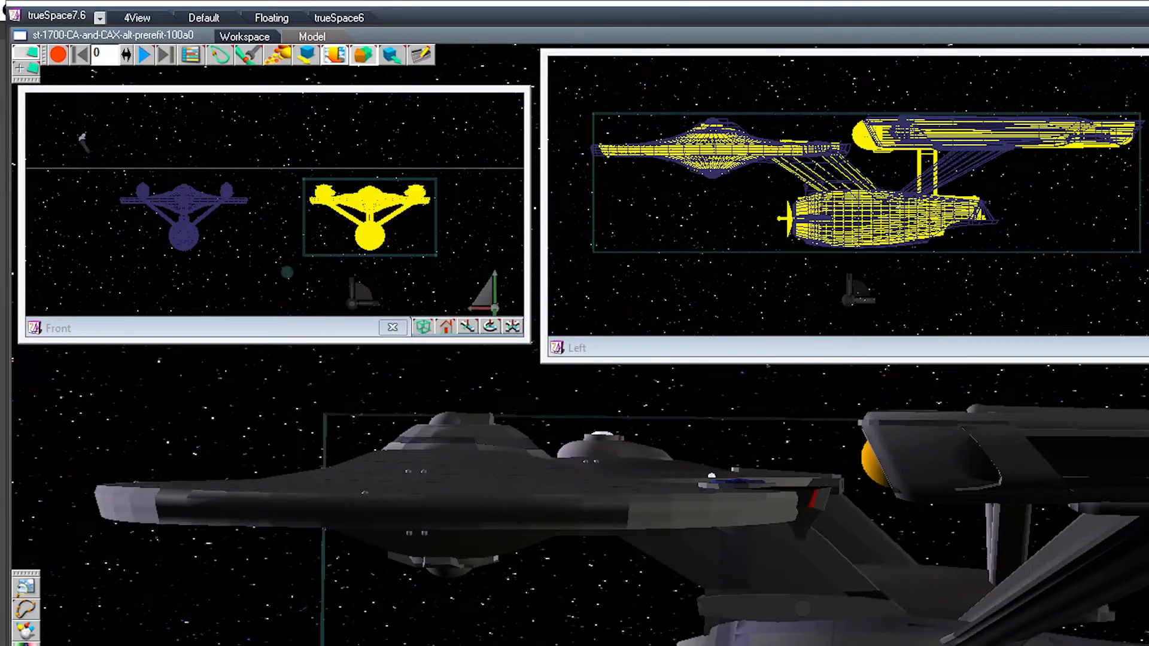
Step: Examine both starship models from several angles, comparing their saucers, secondary hulls, nacelles and nacelle pylons
{"action": "left_click", "coordinate": [838, 628]}
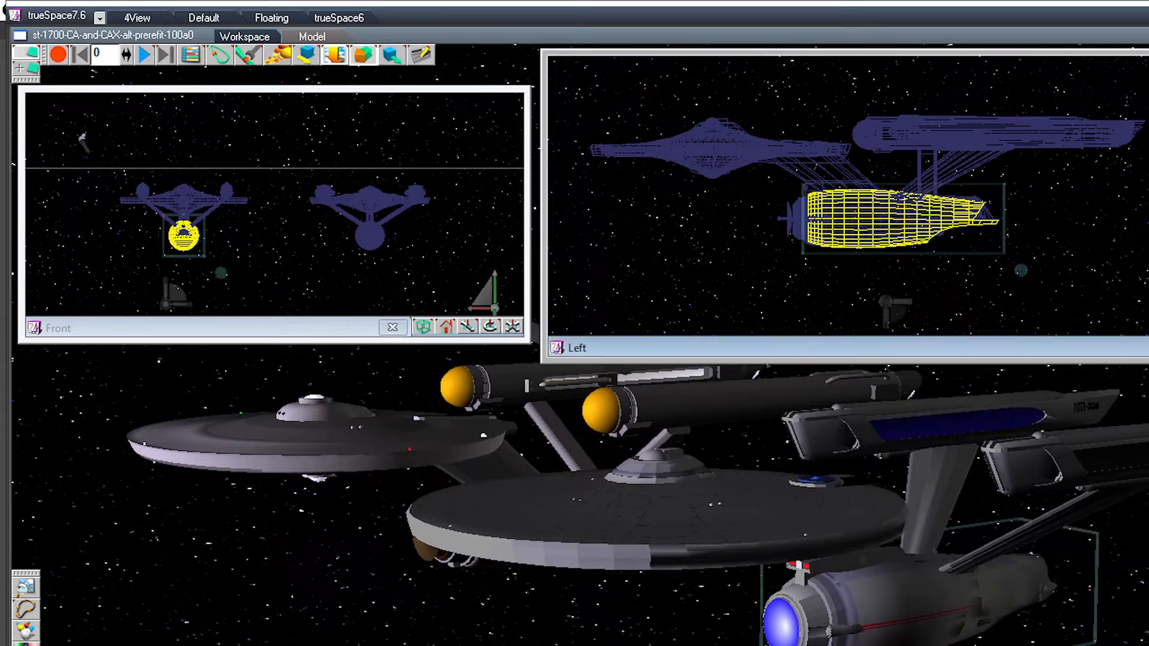
{"action": "scroll", "coordinate": [938, 196], "scroll_direction": "up", "scroll_amount": 4}
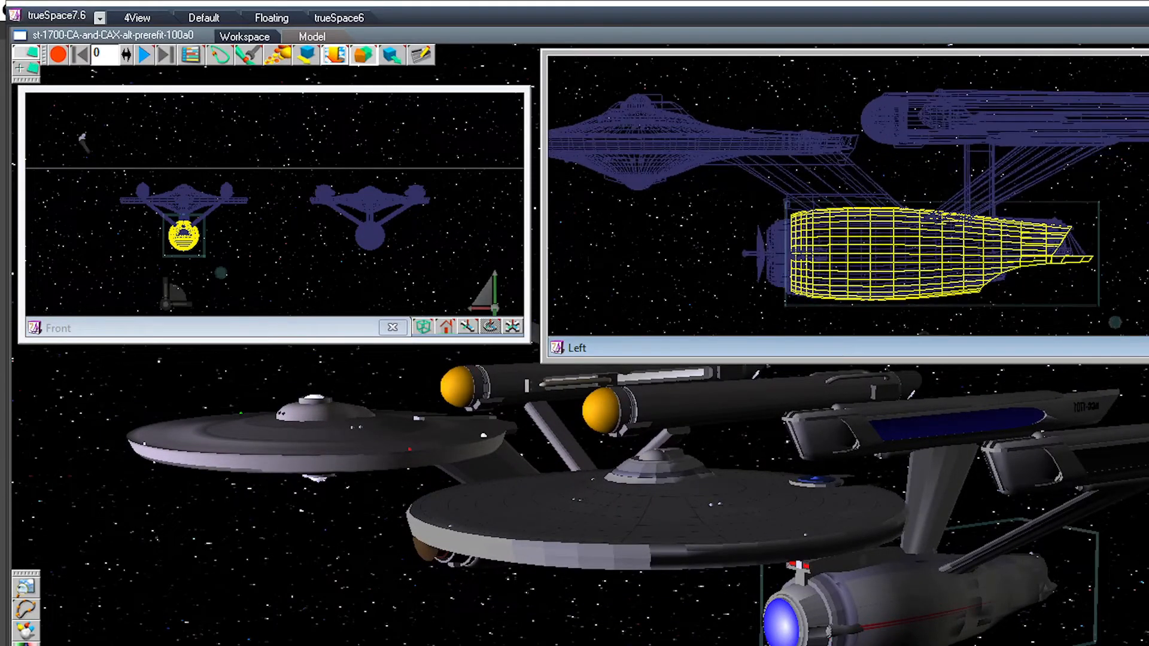
{"action": "scroll", "coordinate": [939, 193], "scroll_direction": "down", "scroll_amount": 3}
{"action": "middle_click_drag", "start_coordinate": [938, 196], "coordinate": [976, 198]}
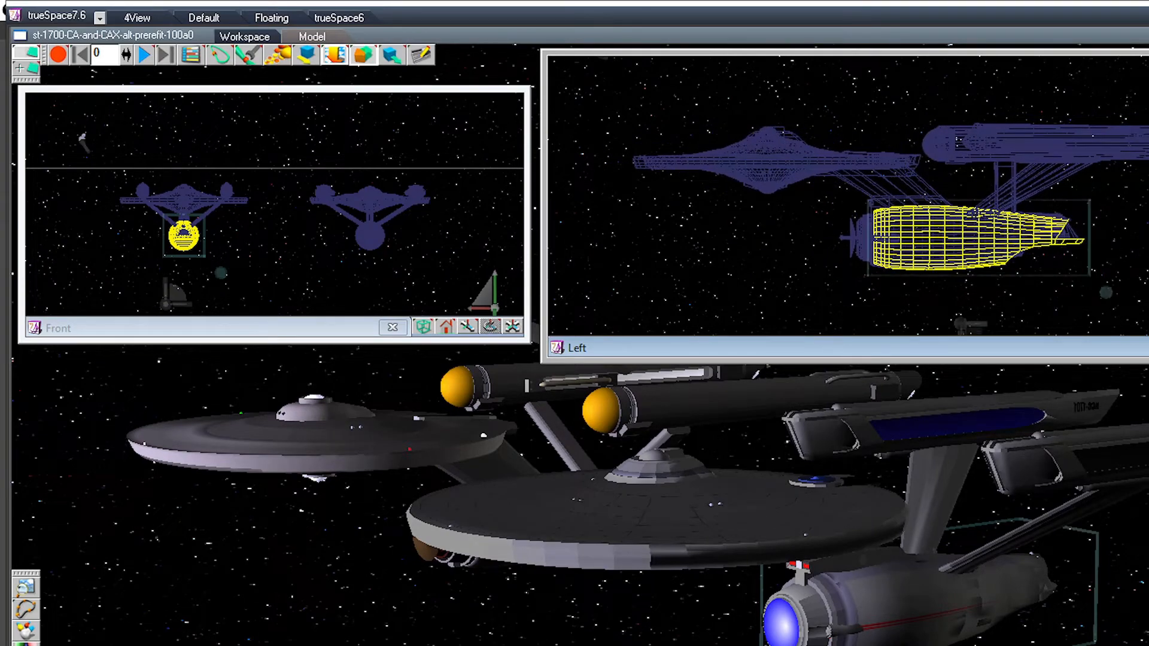
{"action": "left_click", "coordinate": [383, 436]}
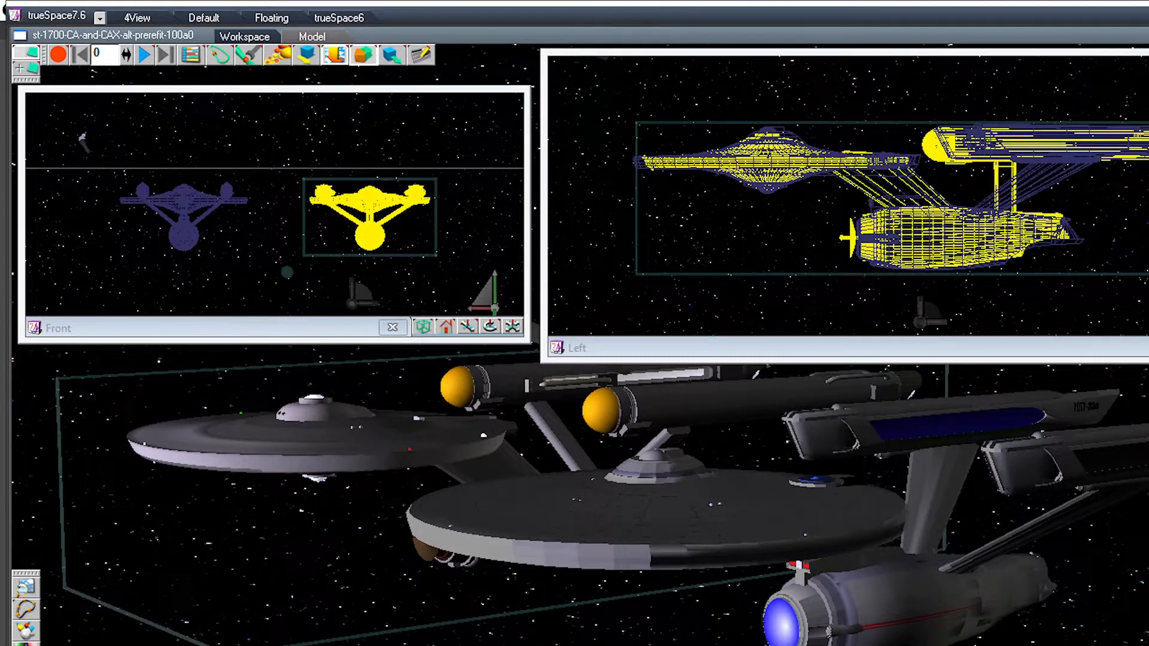
{"action": "middle_click_drag", "start_coordinate": [382, 436], "coordinate": [598, 586]}
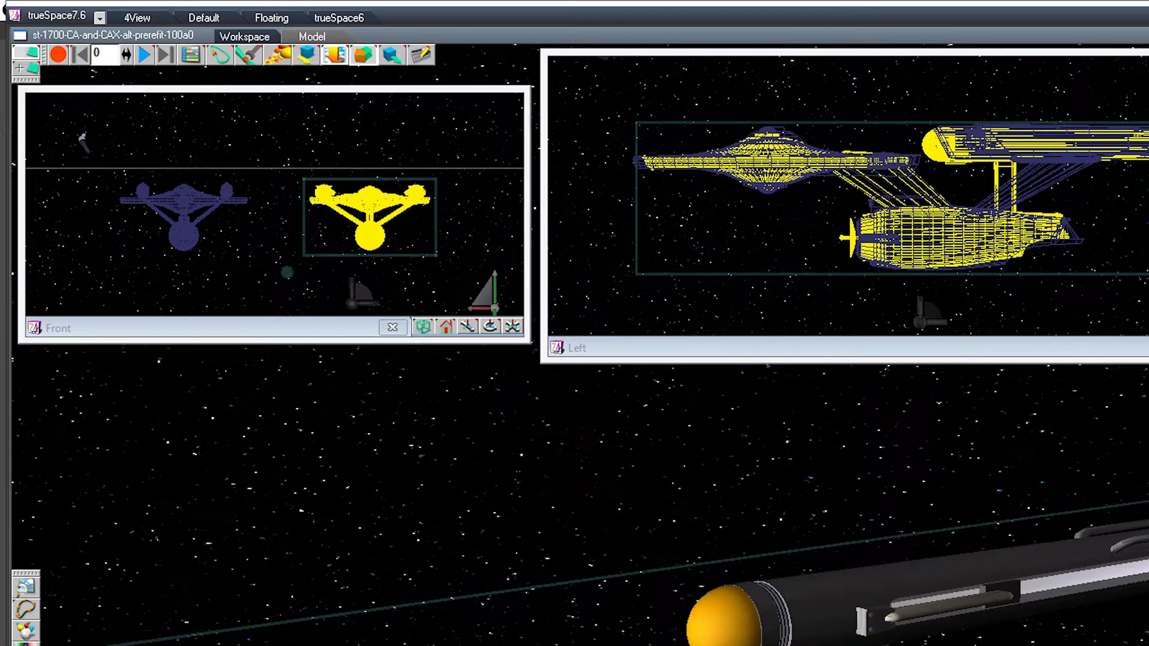
{"action": "right_click_drag", "start_coordinate": [724, 625], "coordinate": [708, 395]}
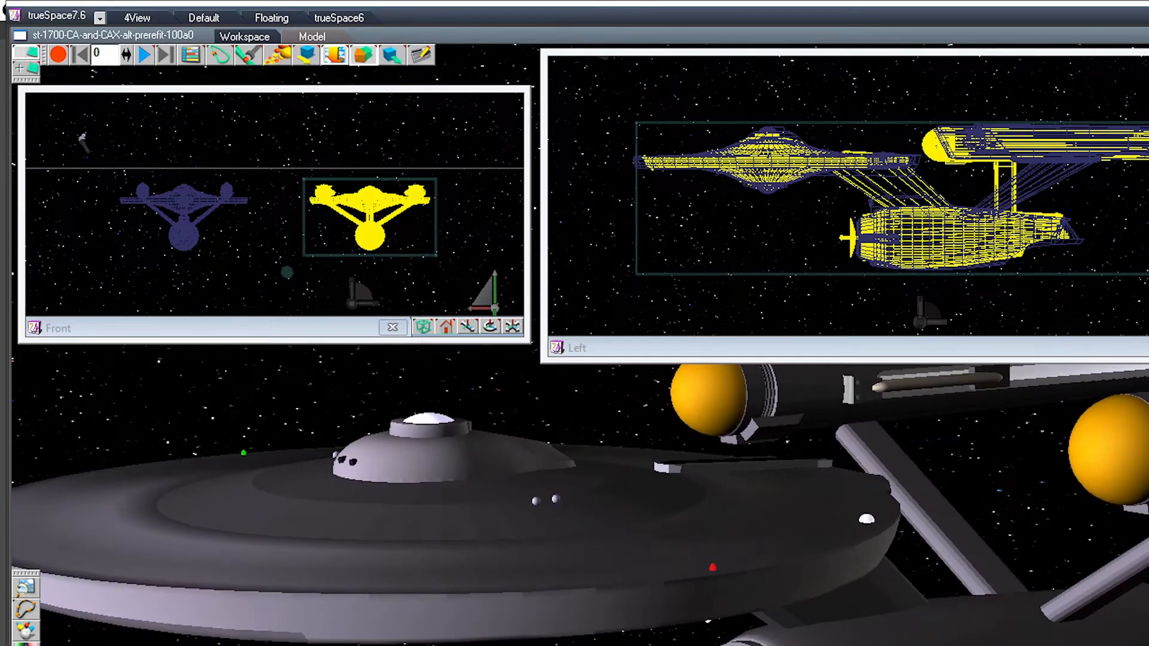
{"action": "scroll", "coordinate": [658, 502], "scroll_direction": "down", "scroll_amount": 3}
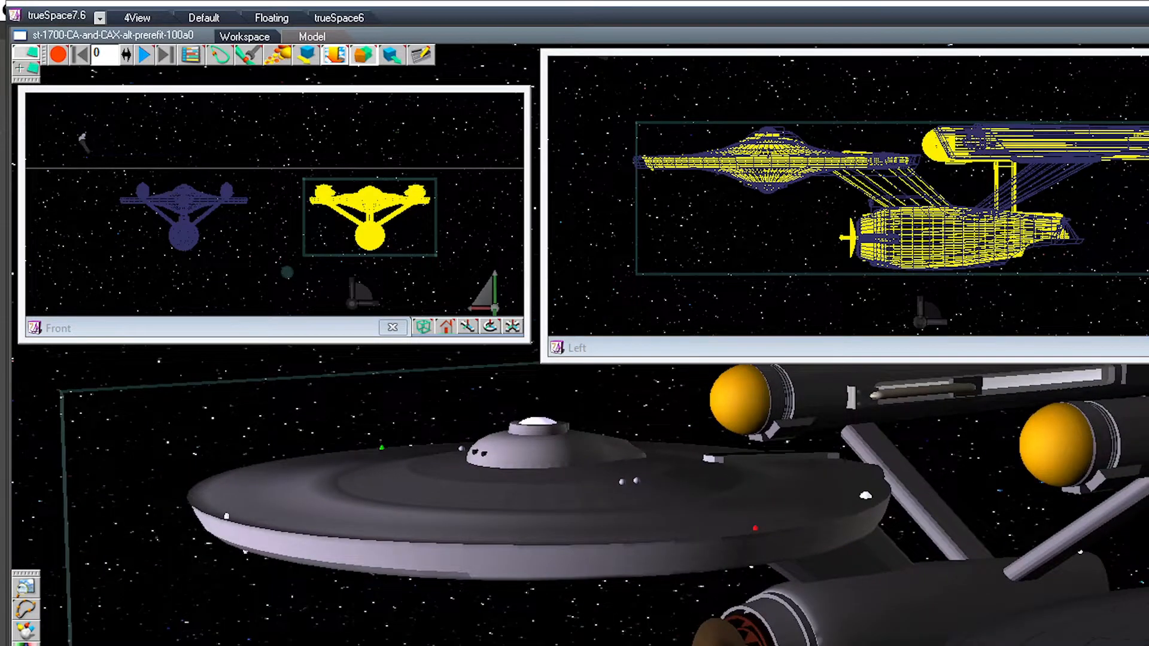
{"action": "middle_click_drag", "start_coordinate": [598, 502], "coordinate": [891, 496]}
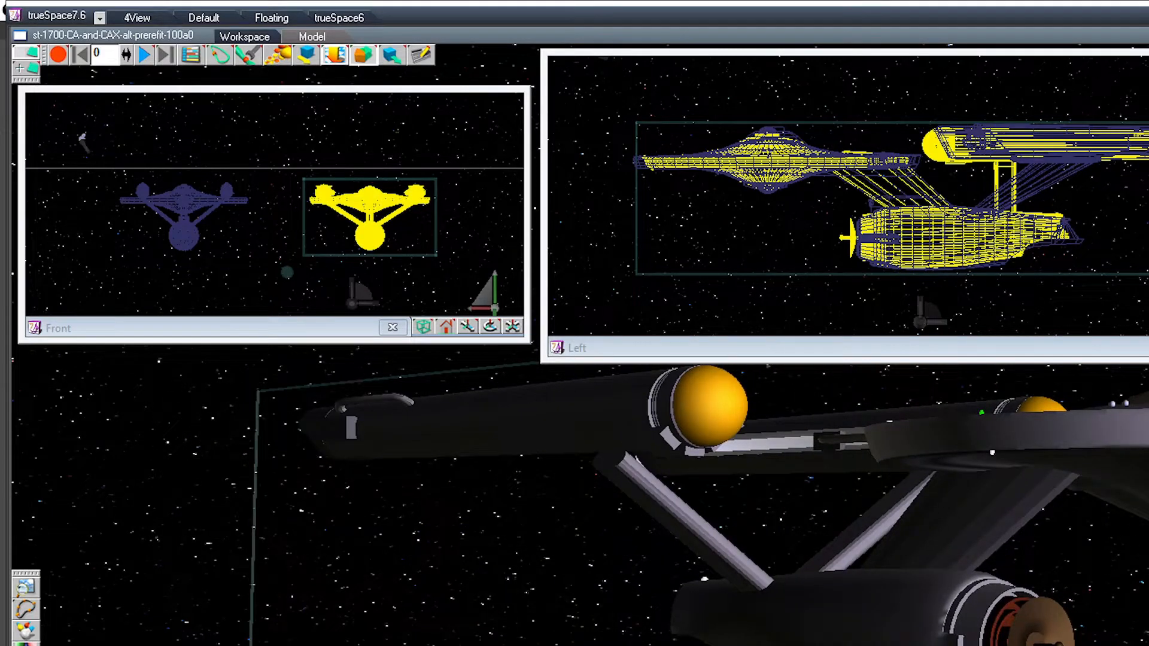
{"action": "left_click", "coordinate": [1146, 604]}
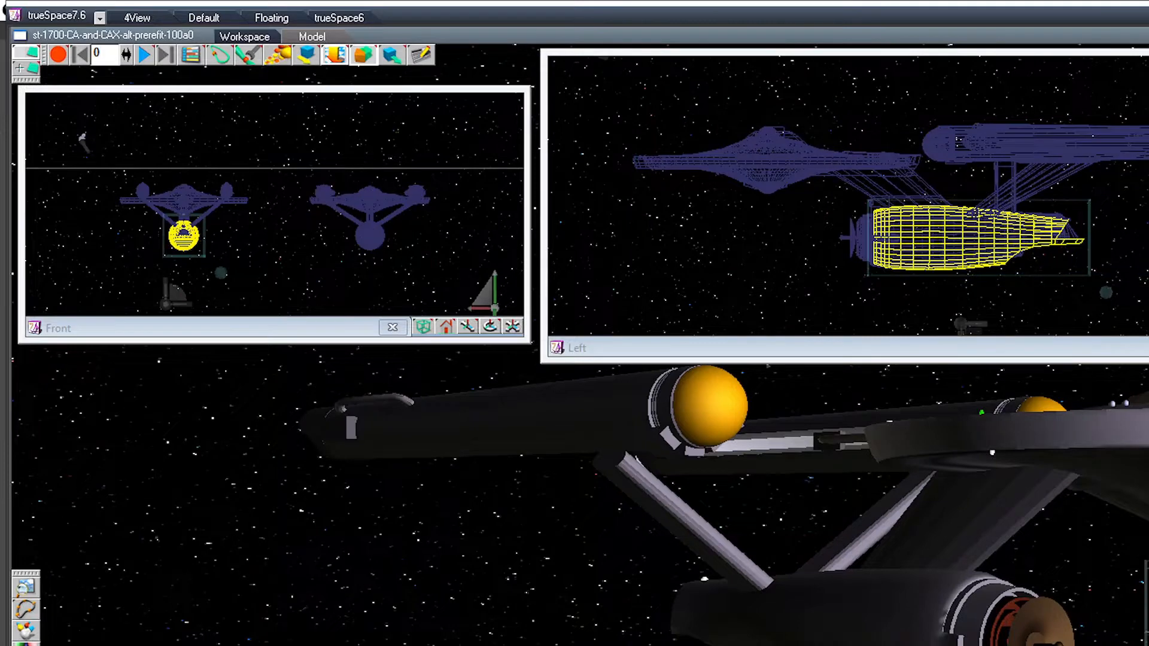
{"action": "middle_click_drag", "start_coordinate": [1017, 497], "coordinate": [710, 497]}
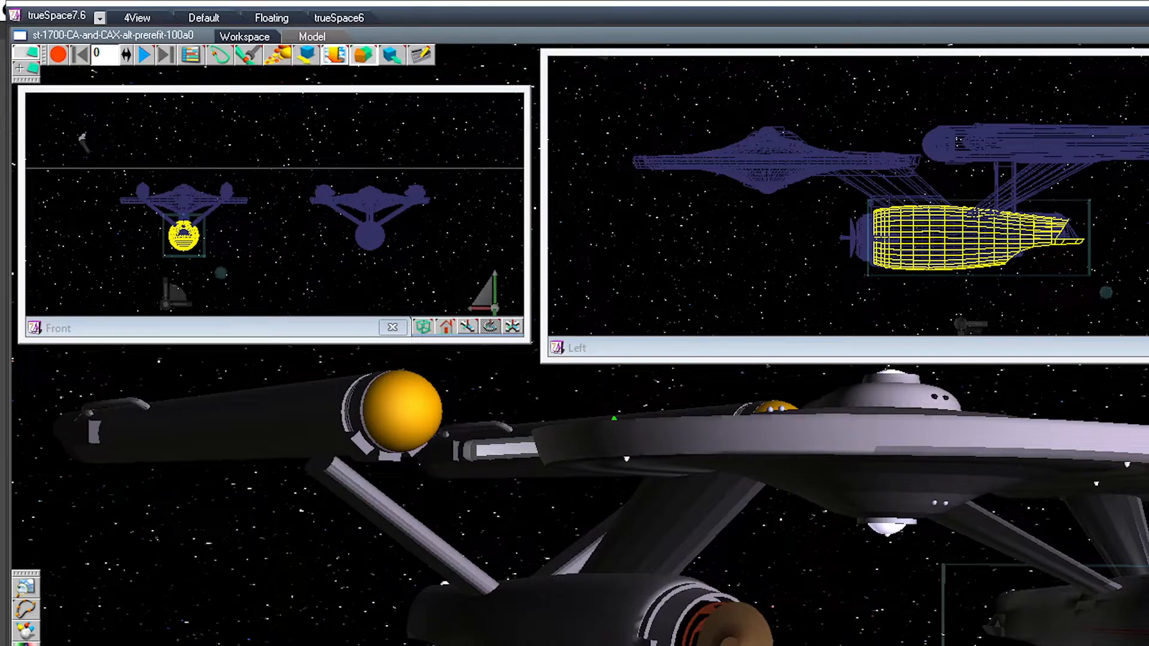
Step: Select the right-hand nacelle pylon of the yellow-domed ship within its hierarchy and compare its angle with the other ship's pylon in the Front view
{"action": "left_click", "coordinate": [885, 440]}
{"action": "left_click_drag", "start_coordinate": [487, 298], "coordinate": [393, 283]}
{"action": "left_click_drag", "start_coordinate": [489, 327], "coordinate": [496, 266]}
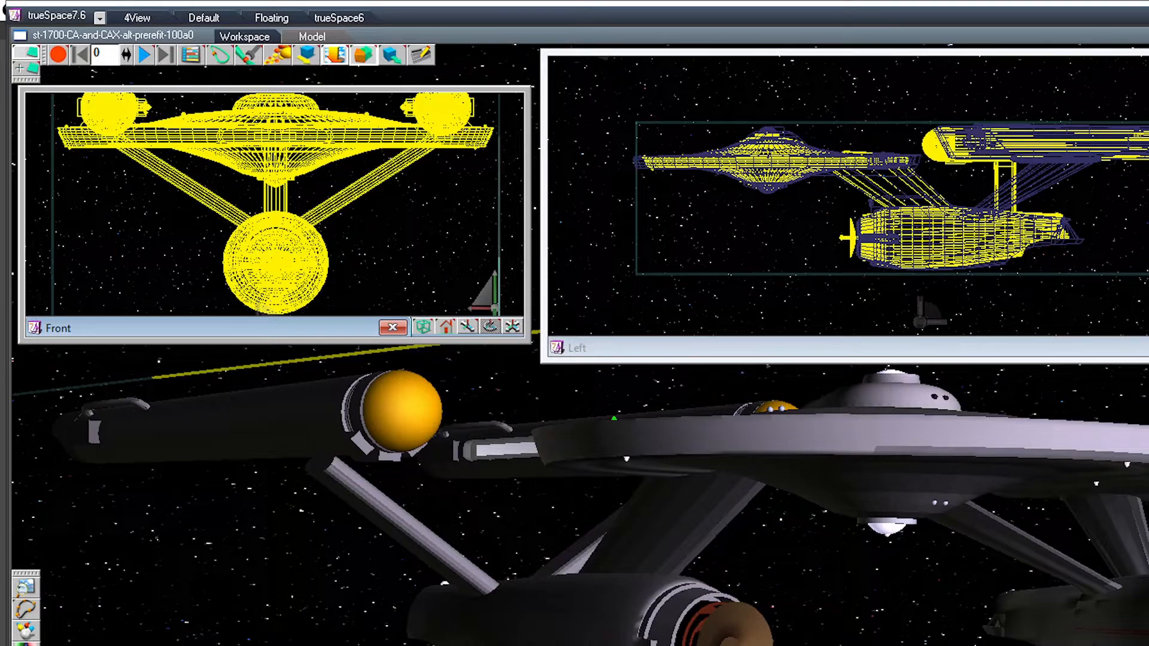
{"action": "key", "text": "Down"}
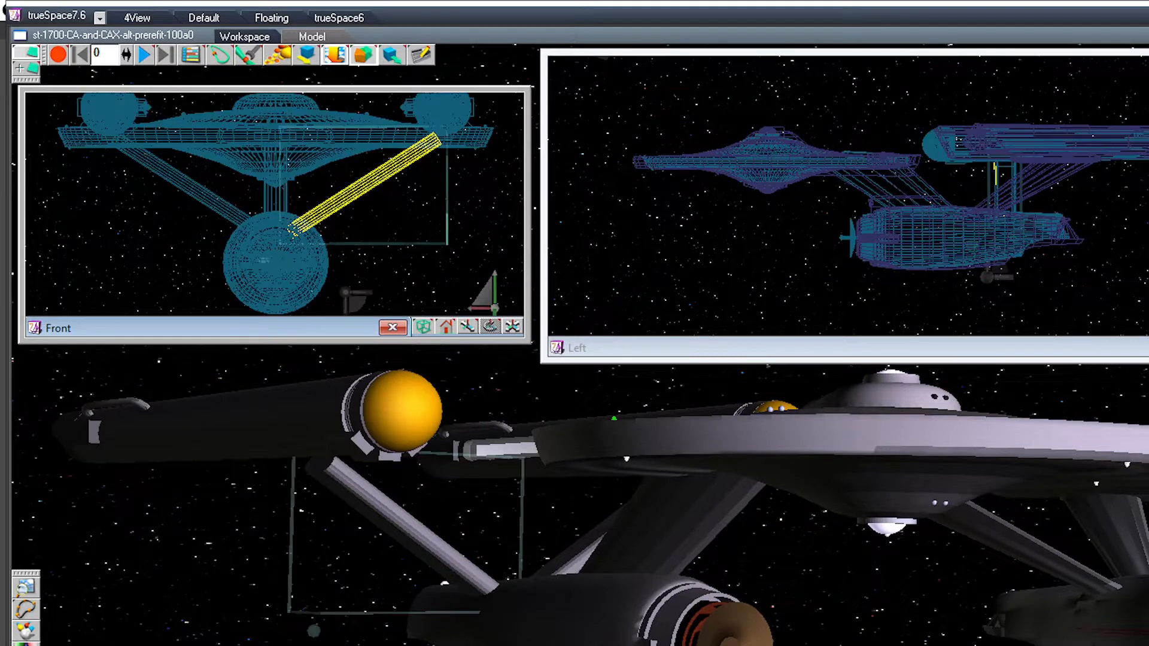
{"action": "key", "text": "Right"}
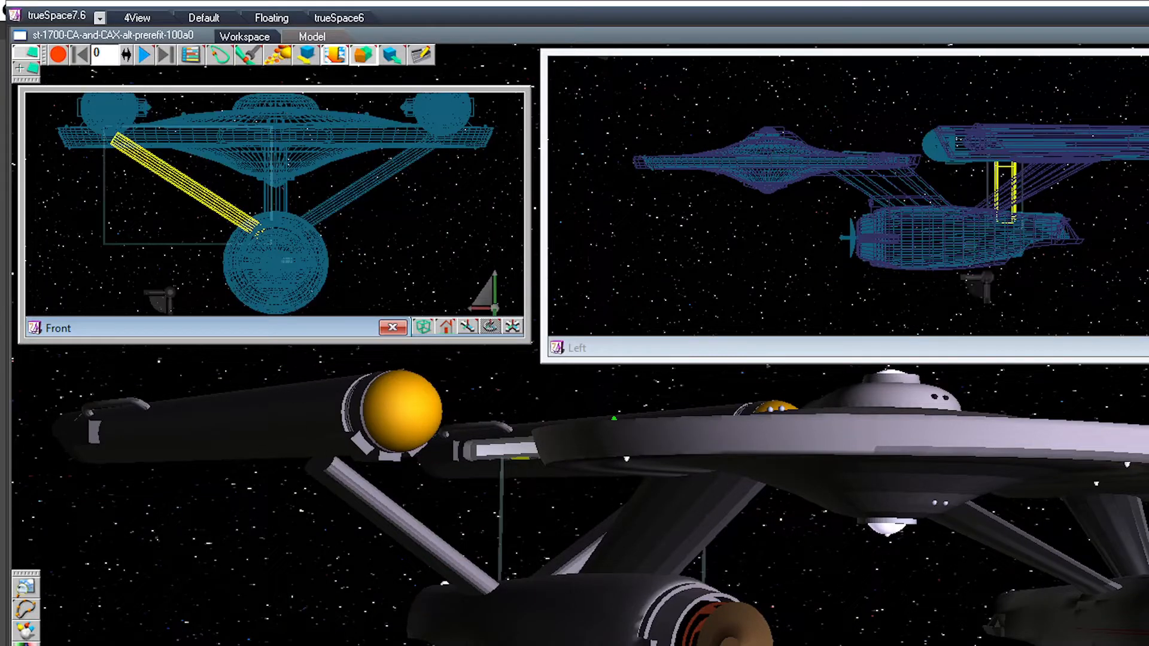
{"action": "key", "text": "Left"}
{"action": "key", "text": "Right"}
{"action": "key", "text": "Right"}
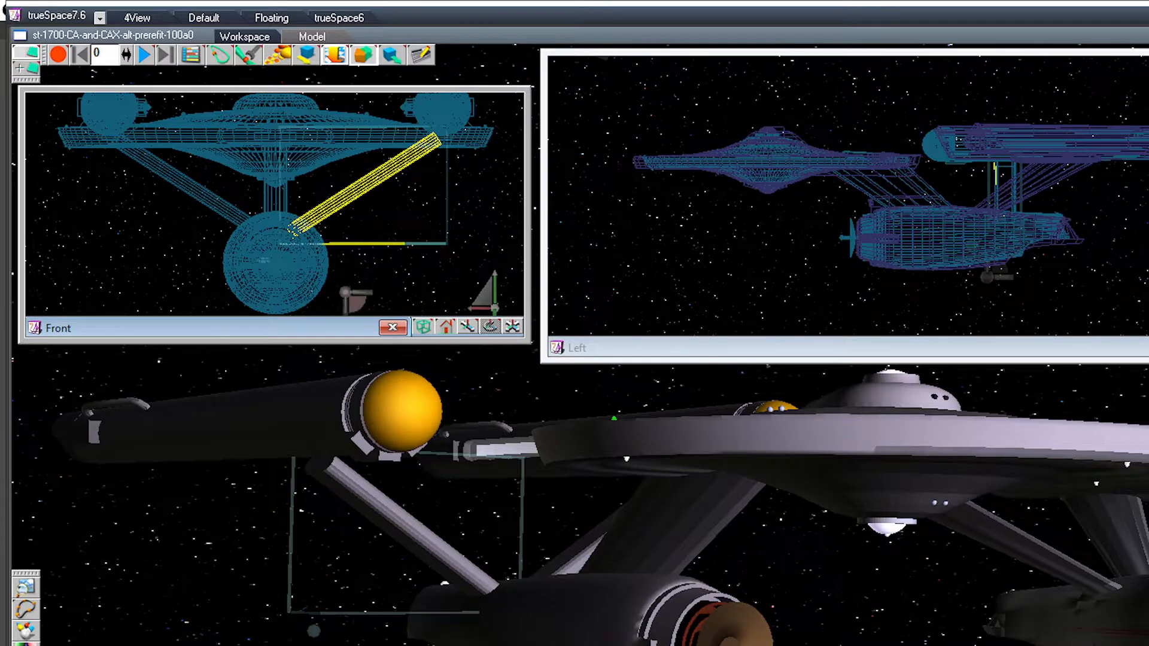
{"action": "left_click_drag", "start_coordinate": [481, 306], "coordinate": [628, 275]}
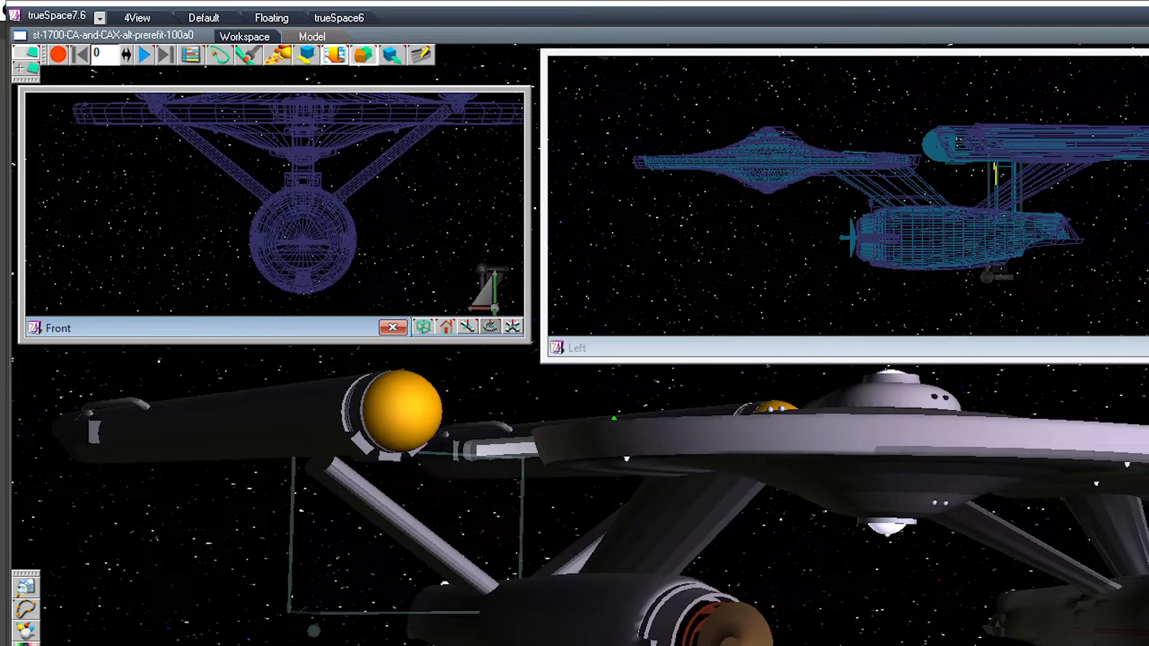
{"action": "left_click_drag", "start_coordinate": [486, 296], "coordinate": [49, 314]}
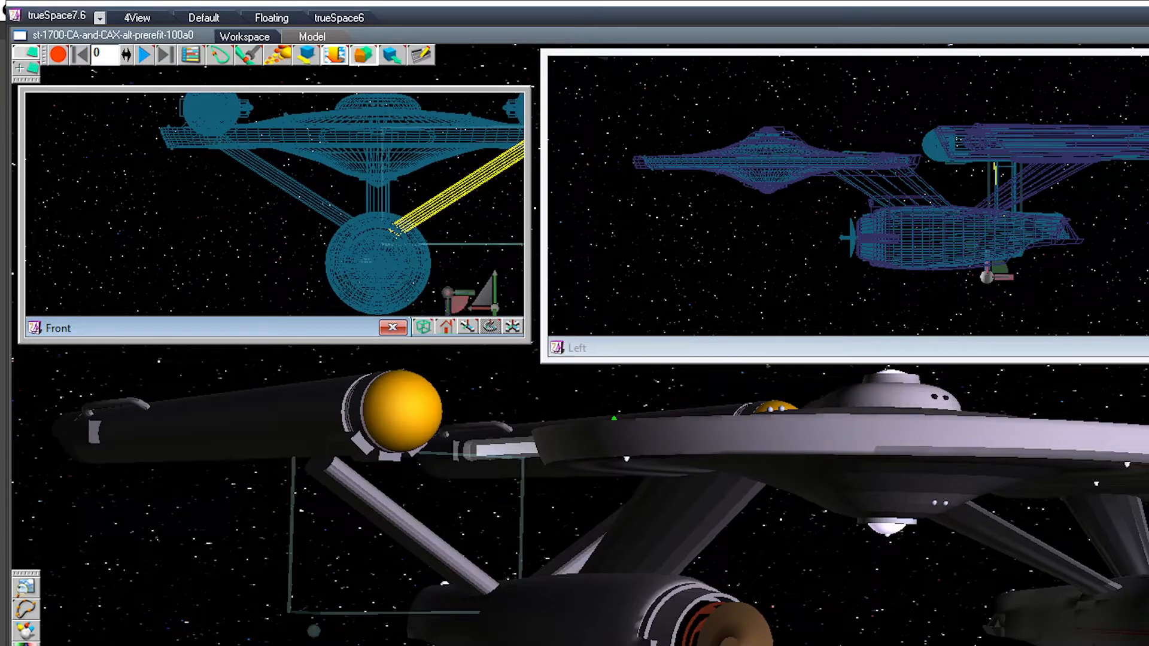
Step: Display the axes of the selected nacelle pylon at its hull end
{"action": "left_click_drag", "start_coordinate": [718, 508], "coordinate": [1029, 508]}
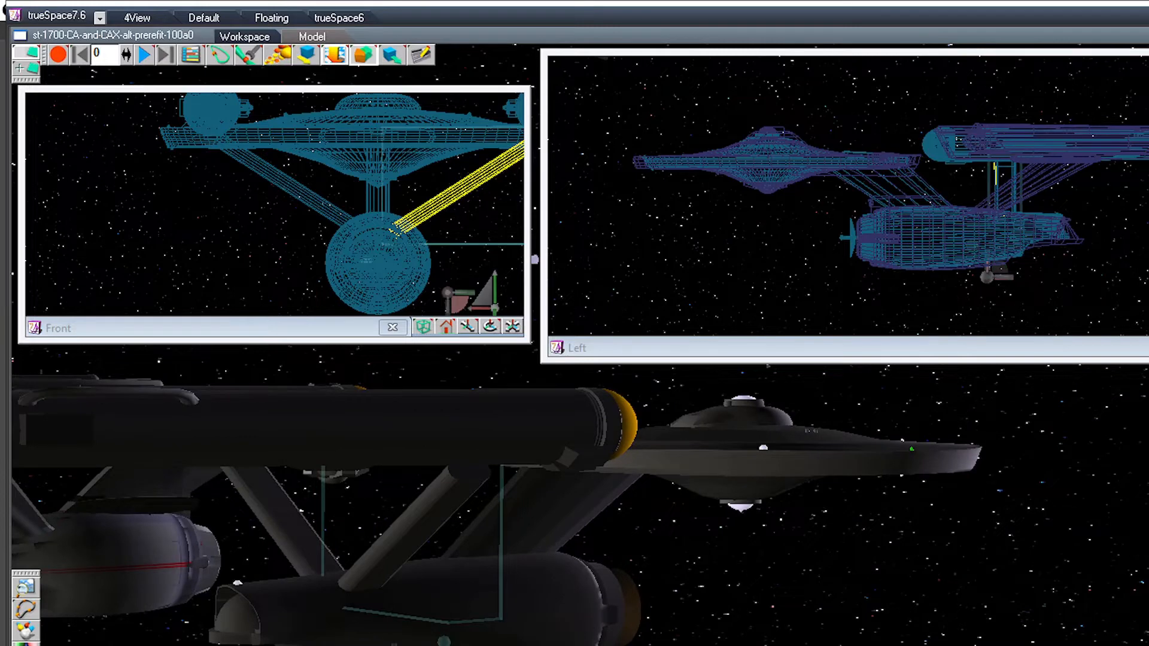
{"action": "left_click_drag", "start_coordinate": [658, 509], "coordinate": [1029, 518]}
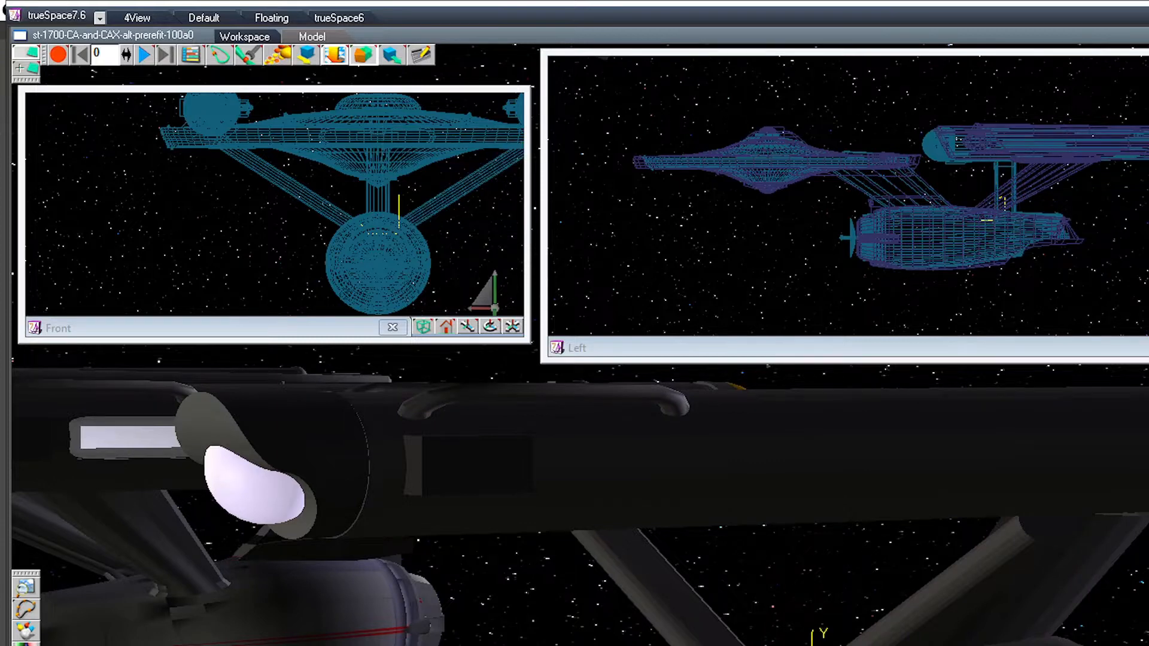
{"action": "left_click_drag", "start_coordinate": [599, 508], "coordinate": [652, 431]}
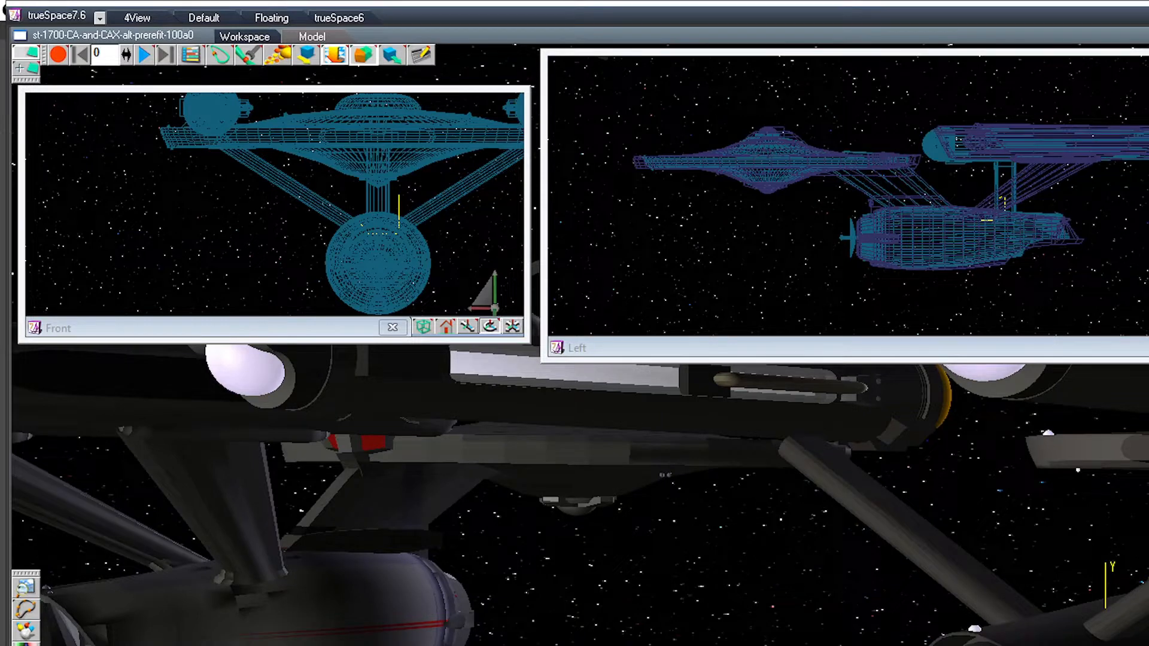
{"action": "left_click_drag", "start_coordinate": [598, 509], "coordinate": [801, 508]}
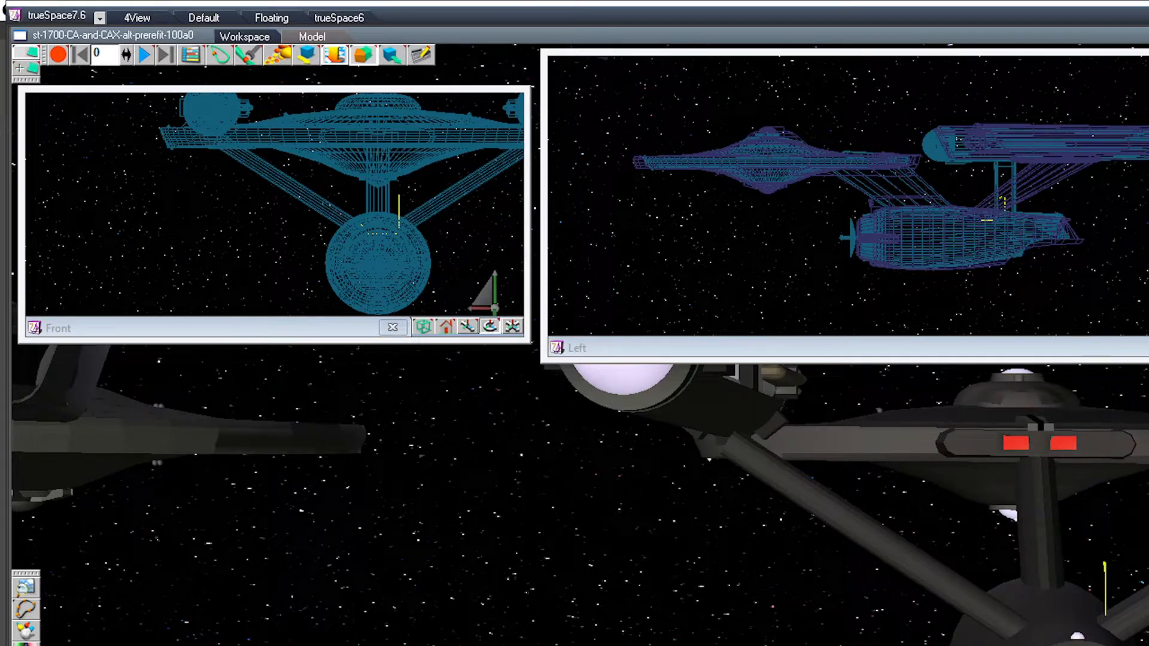
{"action": "left_click_drag", "start_coordinate": [778, 251], "coordinate": [729, 264]}
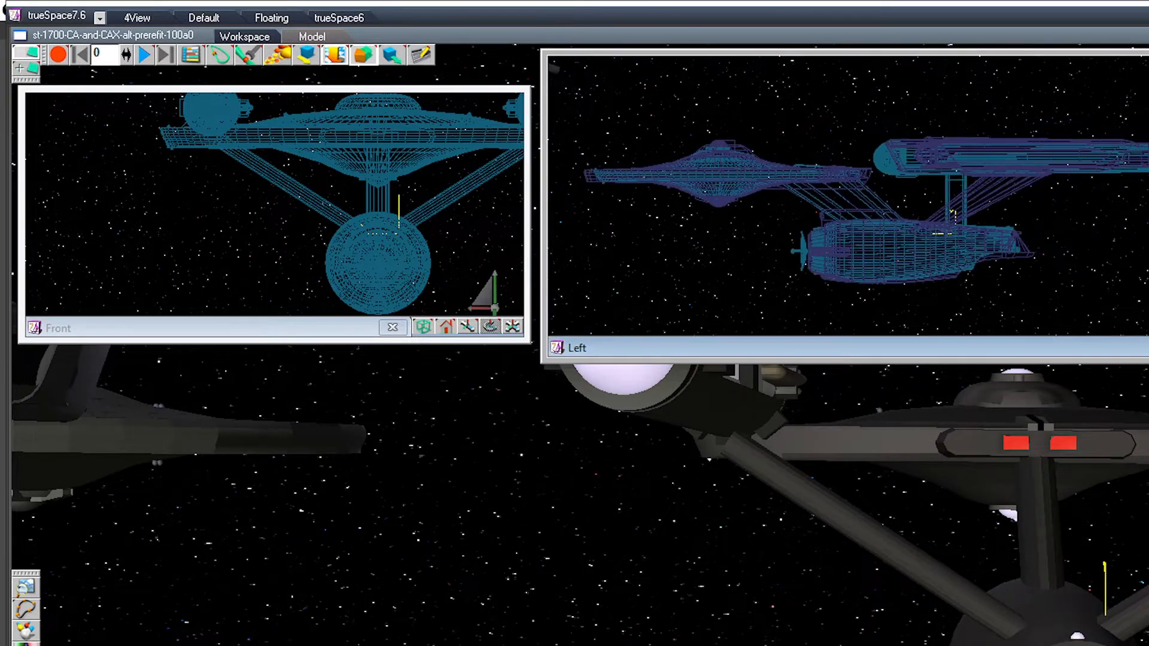
Step: Rotate the Front view's right-hand pylon slightly upward about its hull end so its upper end reaches into the nacelle
{"action": "left_click", "coordinate": [1133, 611]}
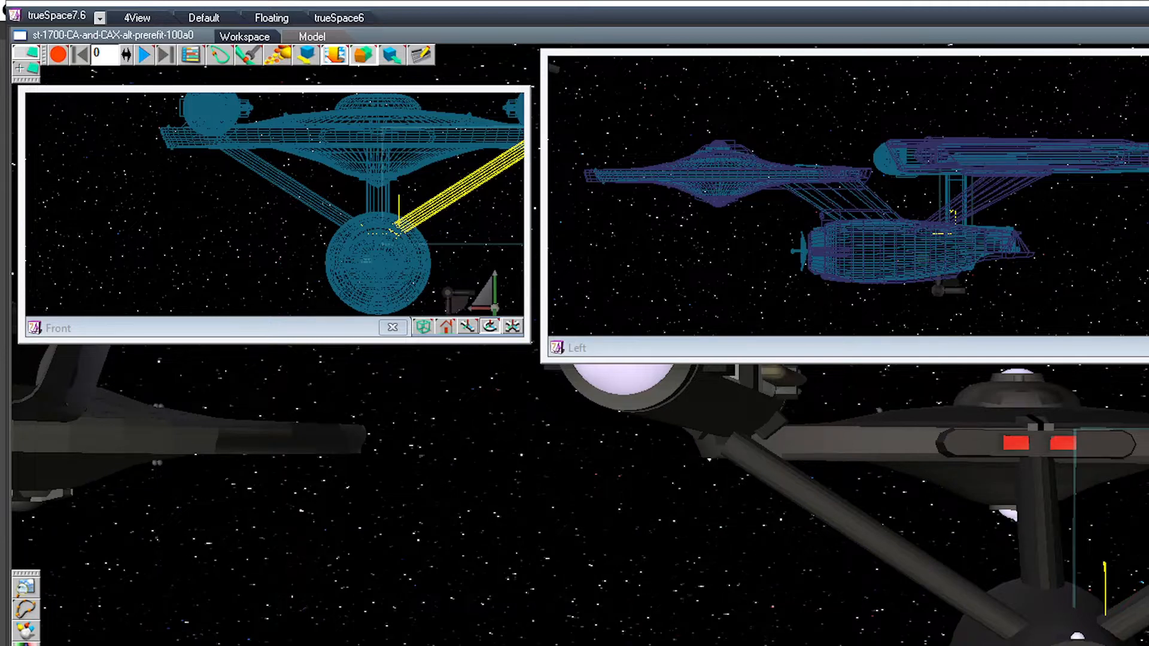
{"action": "left_click_drag", "start_coordinate": [490, 326], "coordinate": [397, 329]}
{"action": "left_click_drag", "start_coordinate": [1147, 346], "coordinate": [1148, 308]}
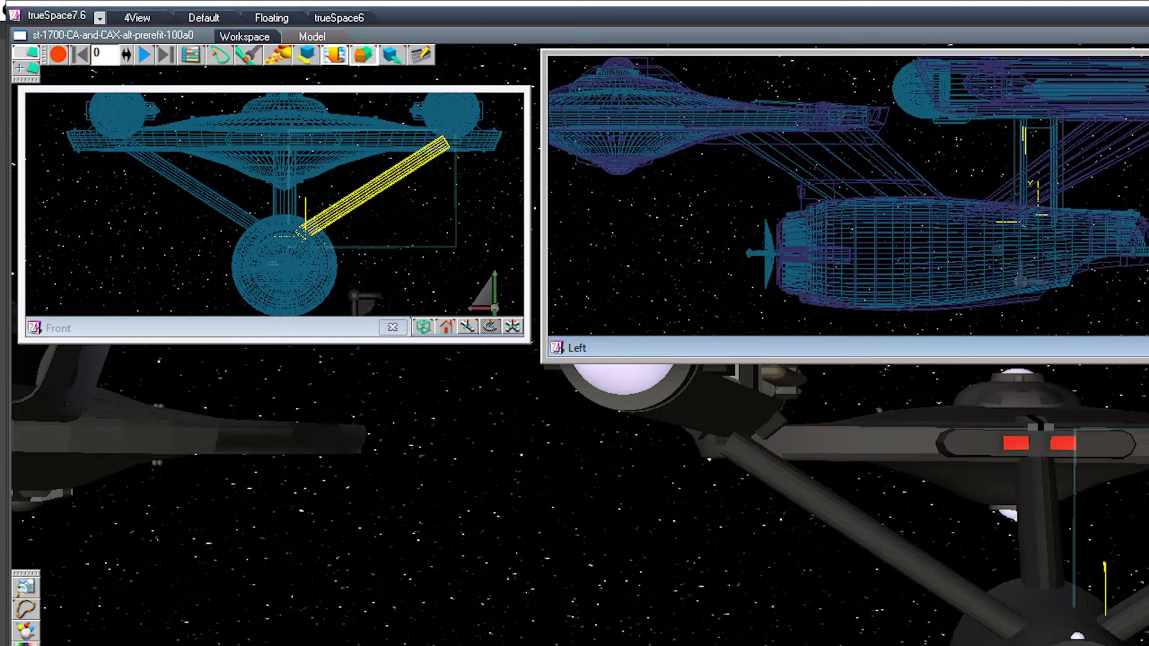
{"action": "left_click_drag", "start_coordinate": [446, 143], "coordinate": [433, 127]}
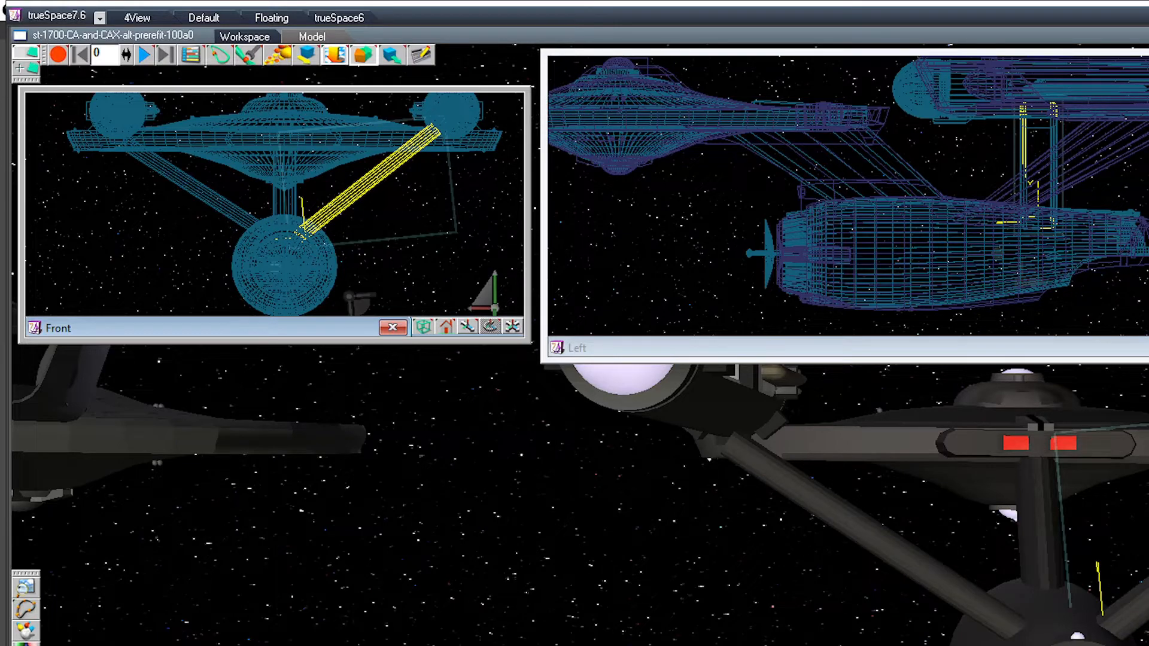
Step: Hide the rotated pylon's axes and compare its height with the opposite pylon in the Left view
{"action": "middle_click_drag", "start_coordinate": [987, 186], "coordinate": [875, 205]}
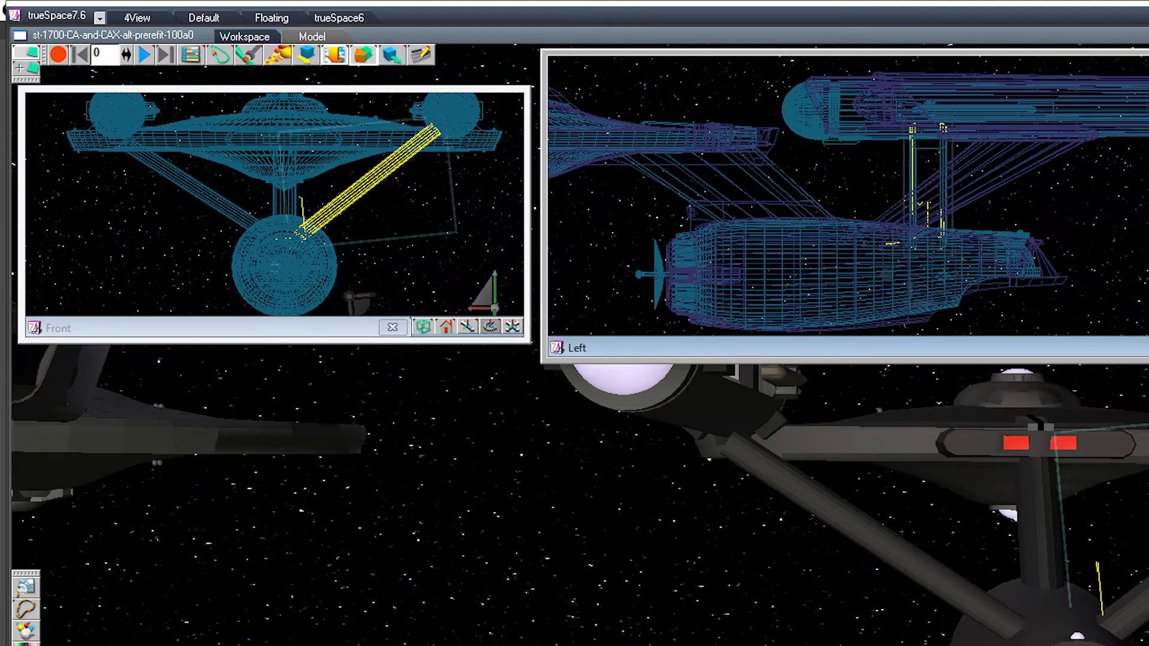
{"action": "scroll", "coordinate": [875, 204], "scroll_direction": "up", "scroll_amount": 3}
{"action": "scroll", "coordinate": [933, 194], "scroll_direction": "up", "scroll_amount": 2}
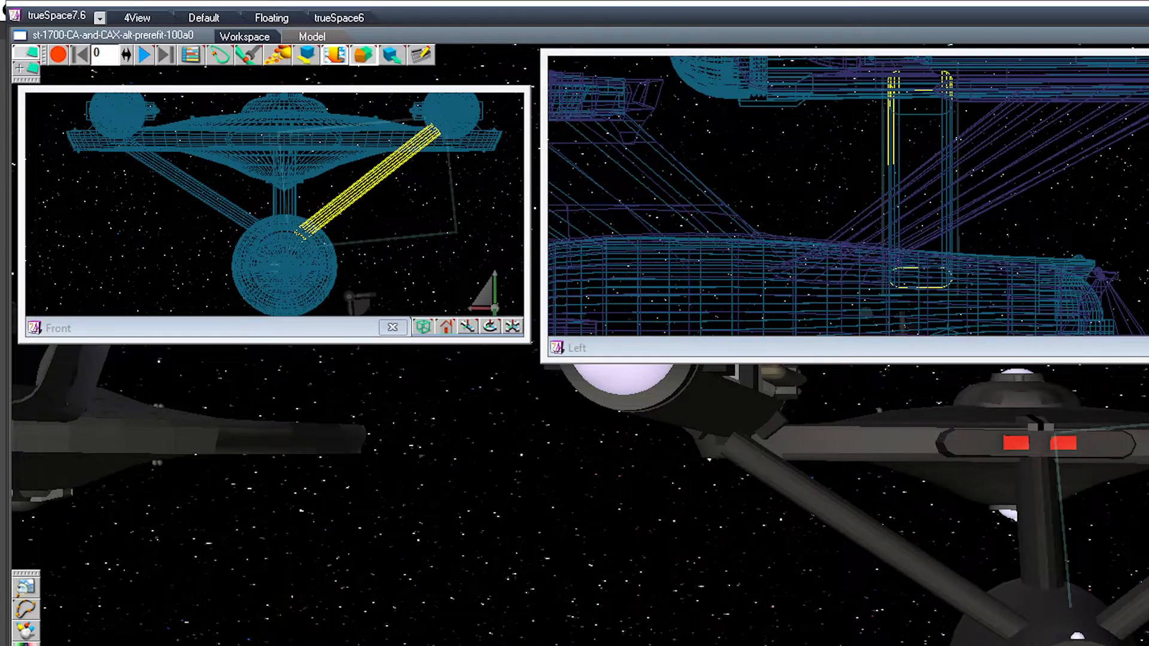
{"action": "key", "text": "Right"}
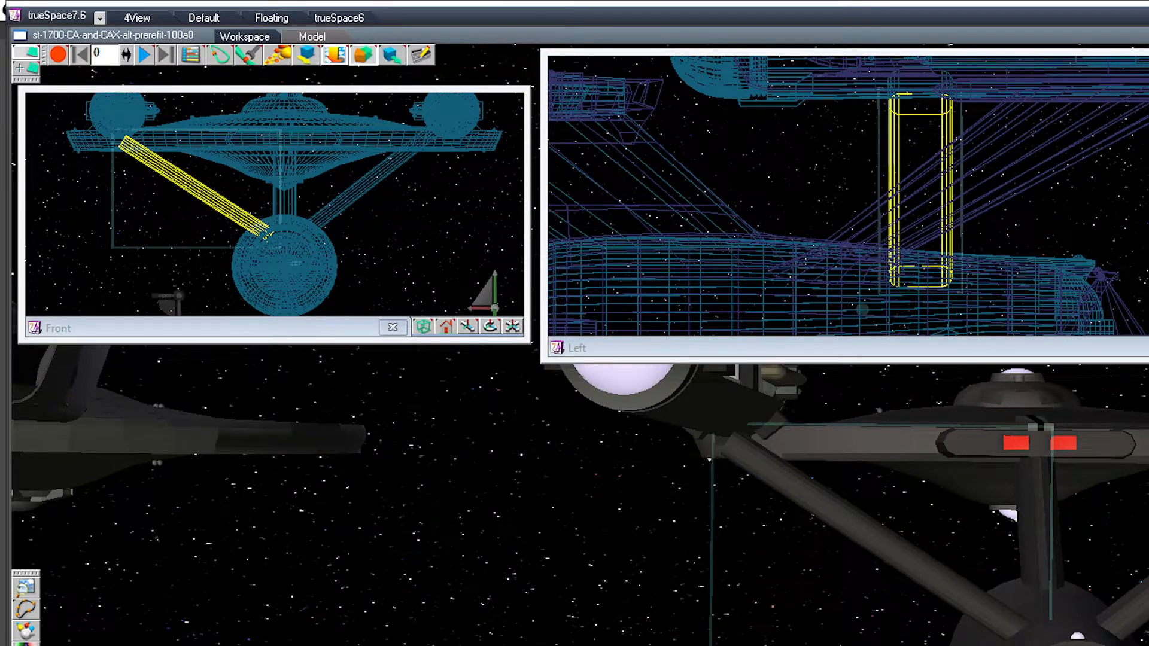
{"action": "key", "text": "Left"}
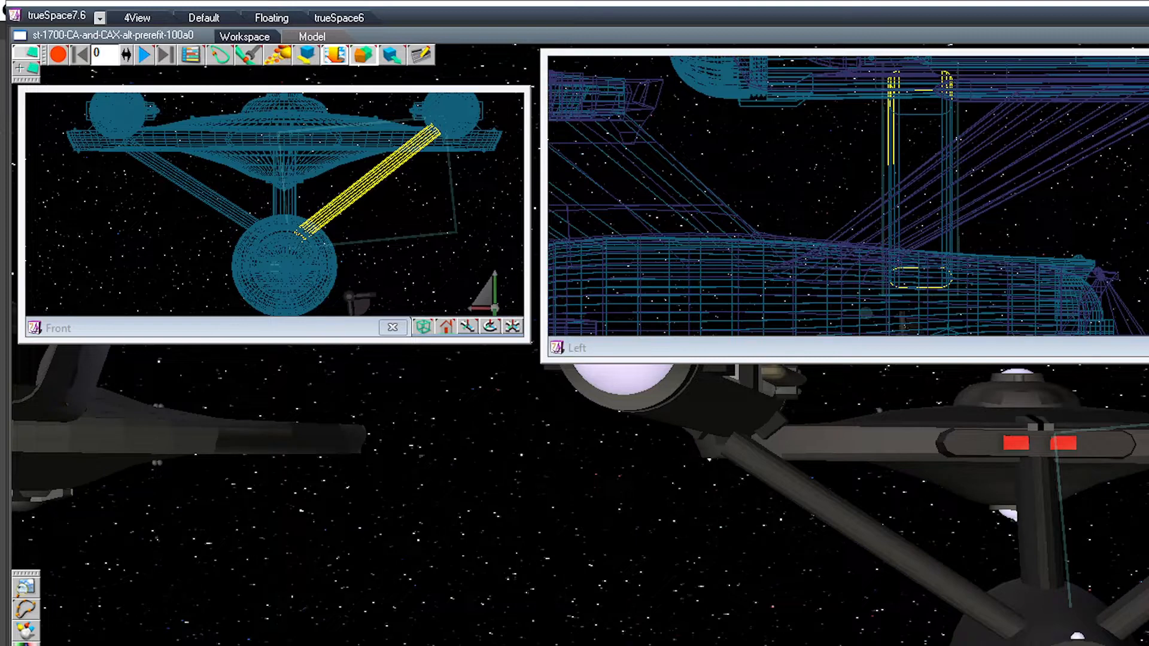
{"action": "key", "text": "Right"}
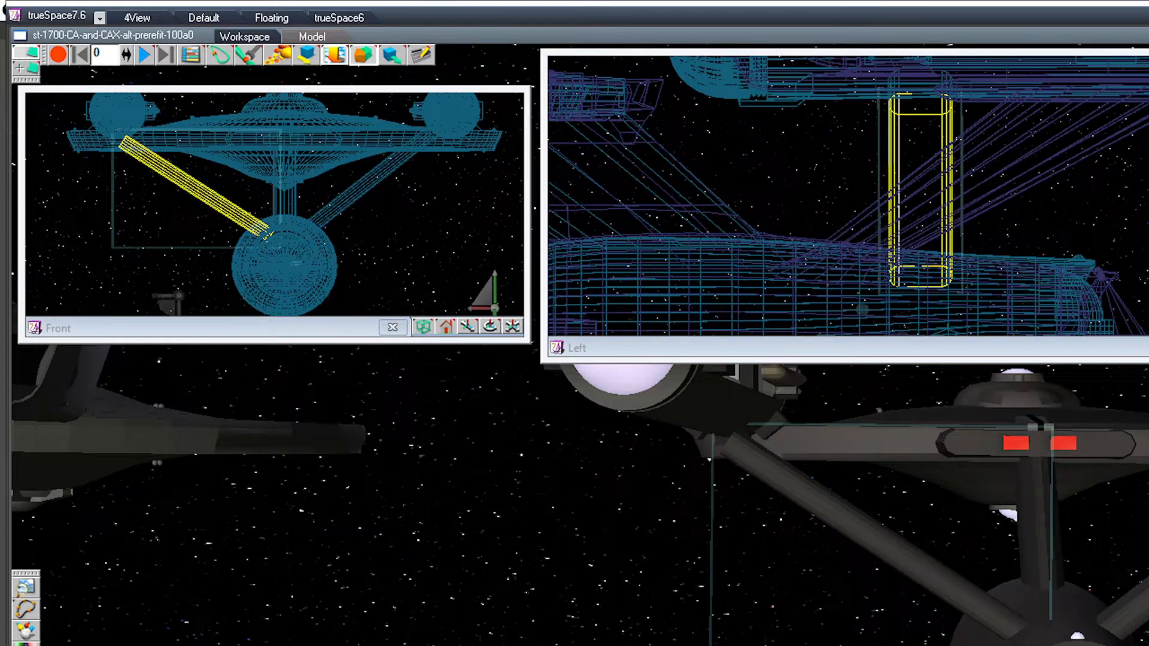
Step: Rotate the Front view's left-hand pylon upward about its hull end to match the height of the already raised pylon
{"action": "left_click_drag", "start_coordinate": [848, 196], "coordinate": [843, 225]}
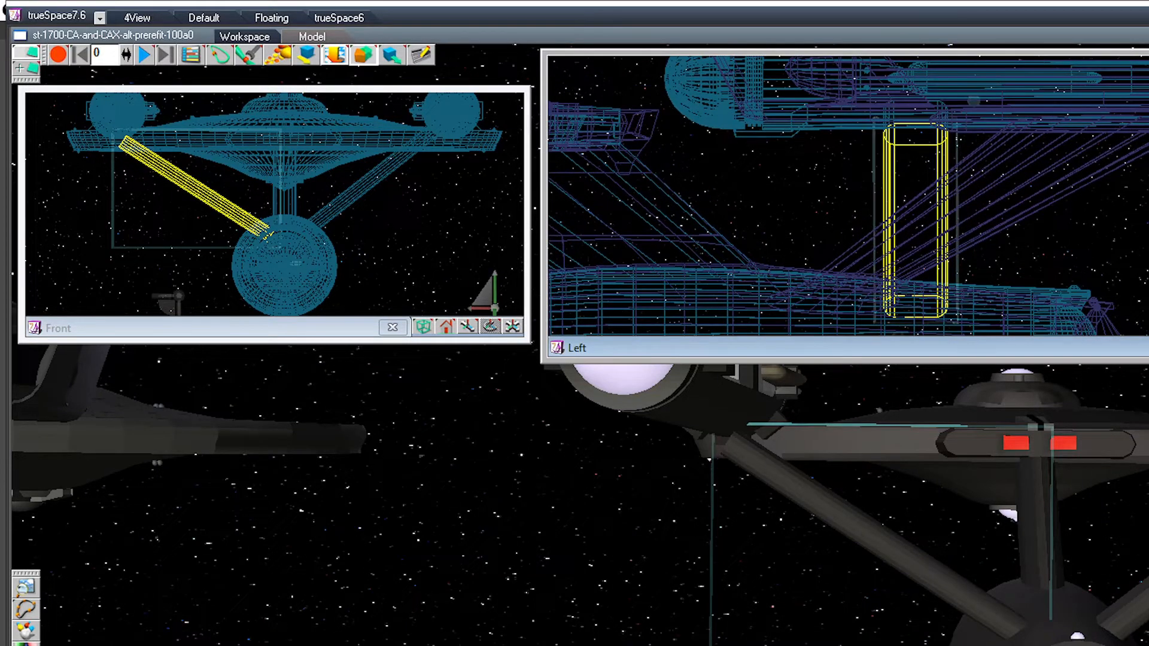
{"action": "left_click_drag", "start_coordinate": [848, 196], "coordinate": [860, 250]}
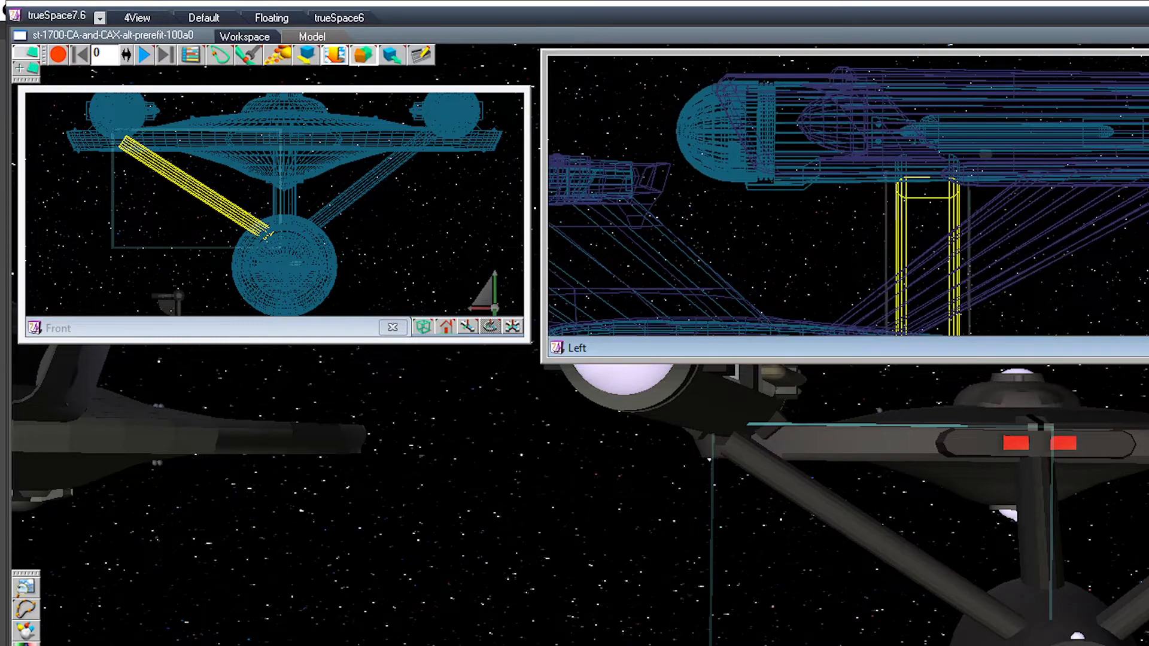
{"action": "scroll", "coordinate": [860, 249], "scroll_direction": "up", "scroll_amount": 2}
{"action": "scroll", "coordinate": [860, 250], "scroll_direction": "up", "scroll_amount": 2}
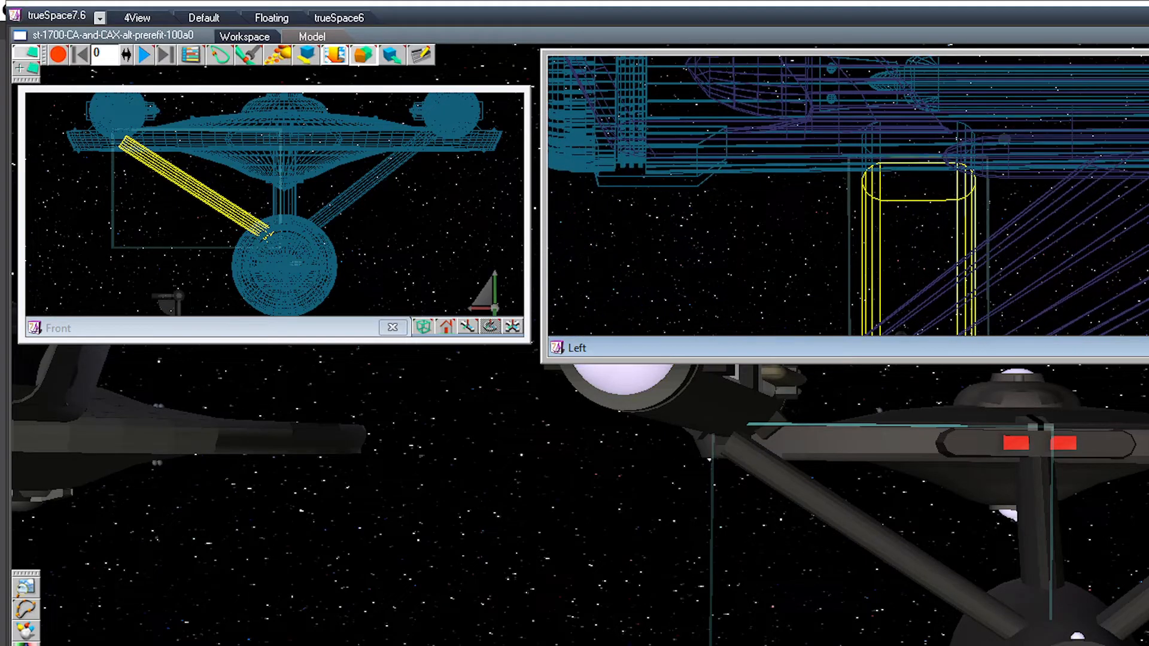
{"action": "left_click", "coordinate": [1133, 603]}
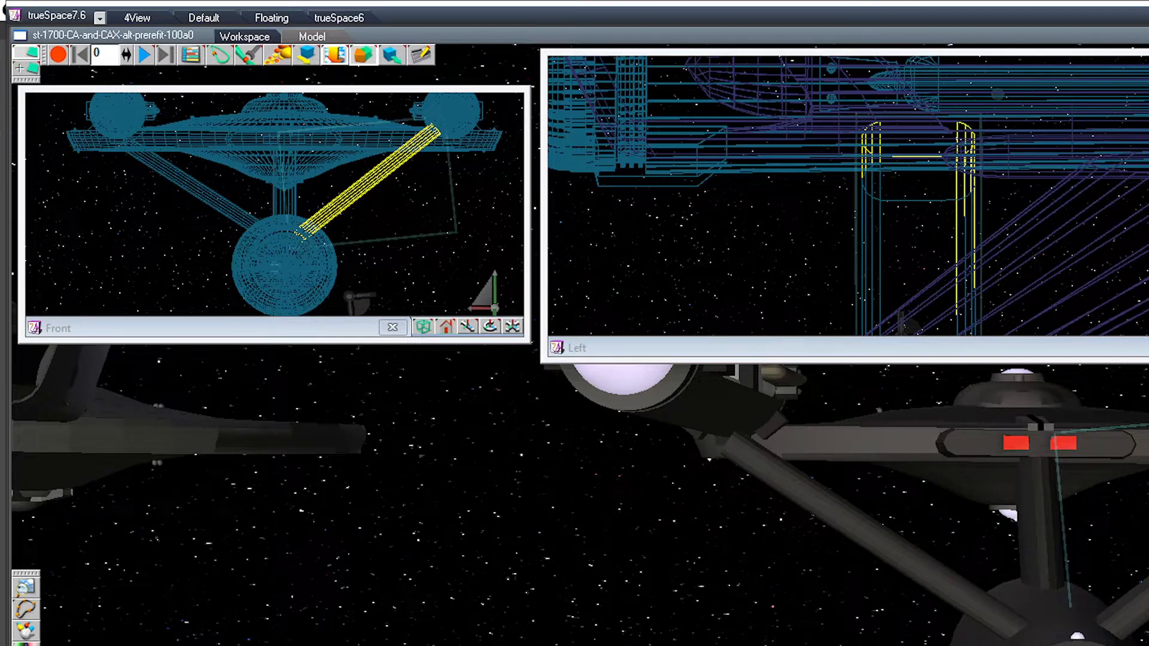
{"action": "left_click", "coordinate": [886, 542]}
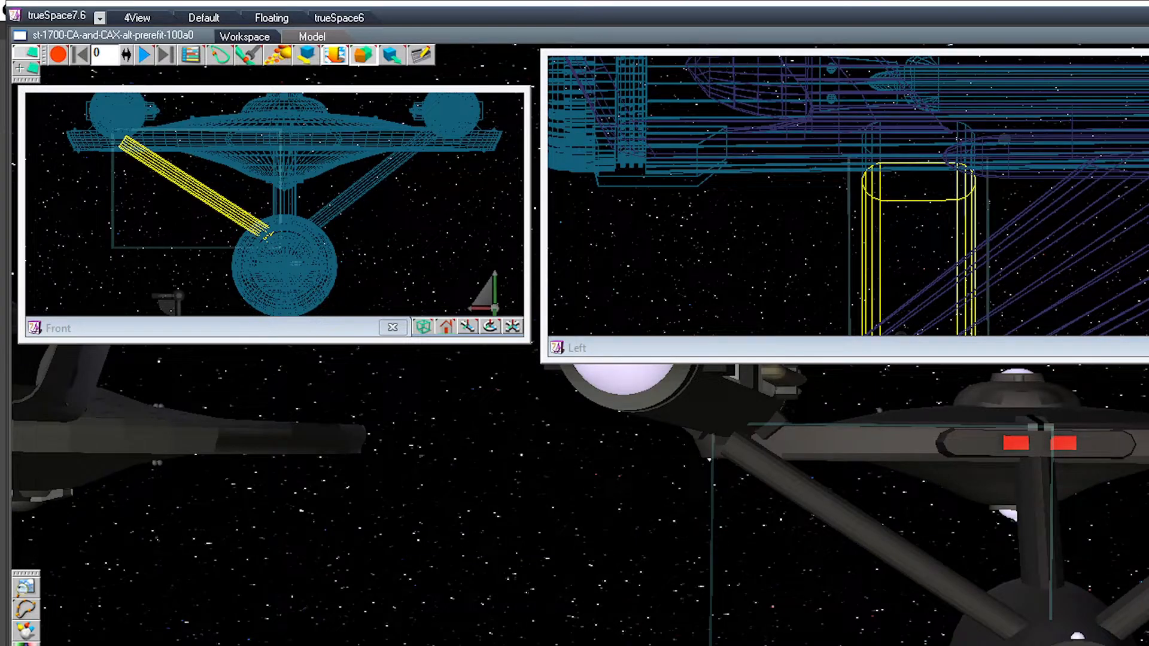
{"action": "left_click_drag", "start_coordinate": [122, 143], "coordinate": [138, 126]}
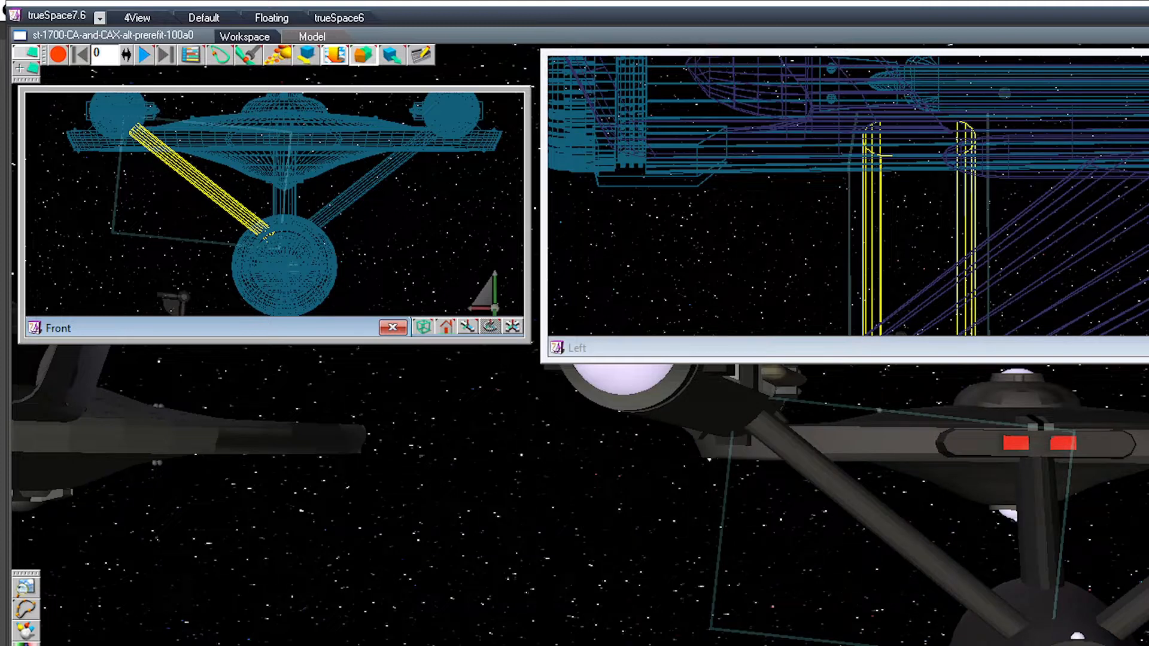
Step: Compare the upper ends of both nacelle pylons in the Left view by selecting each in turn, then clear the selection
{"action": "left_click", "coordinate": [1133, 606]}
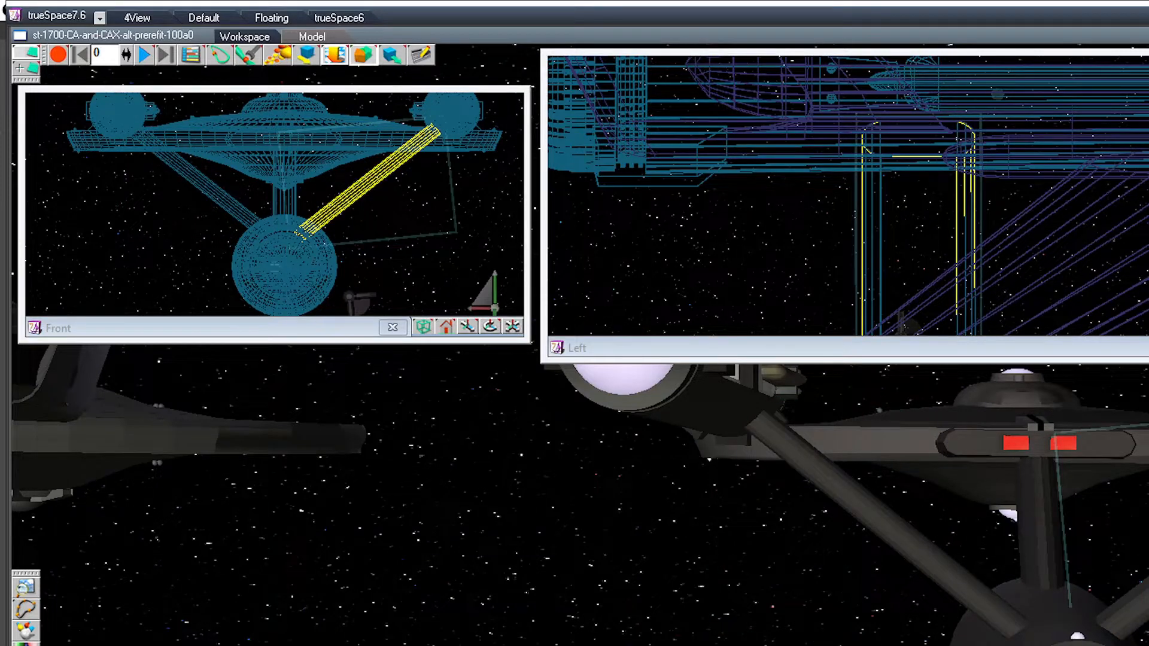
{"action": "left_click", "coordinate": [922, 548]}
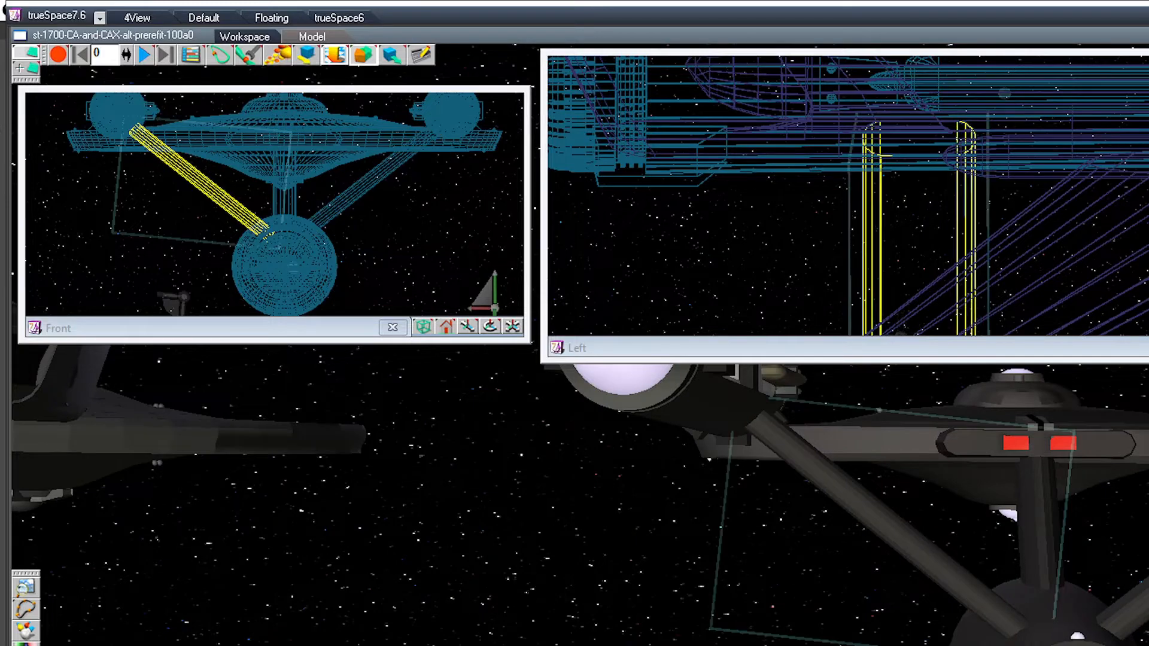
{"action": "left_click", "coordinate": [1132, 606]}
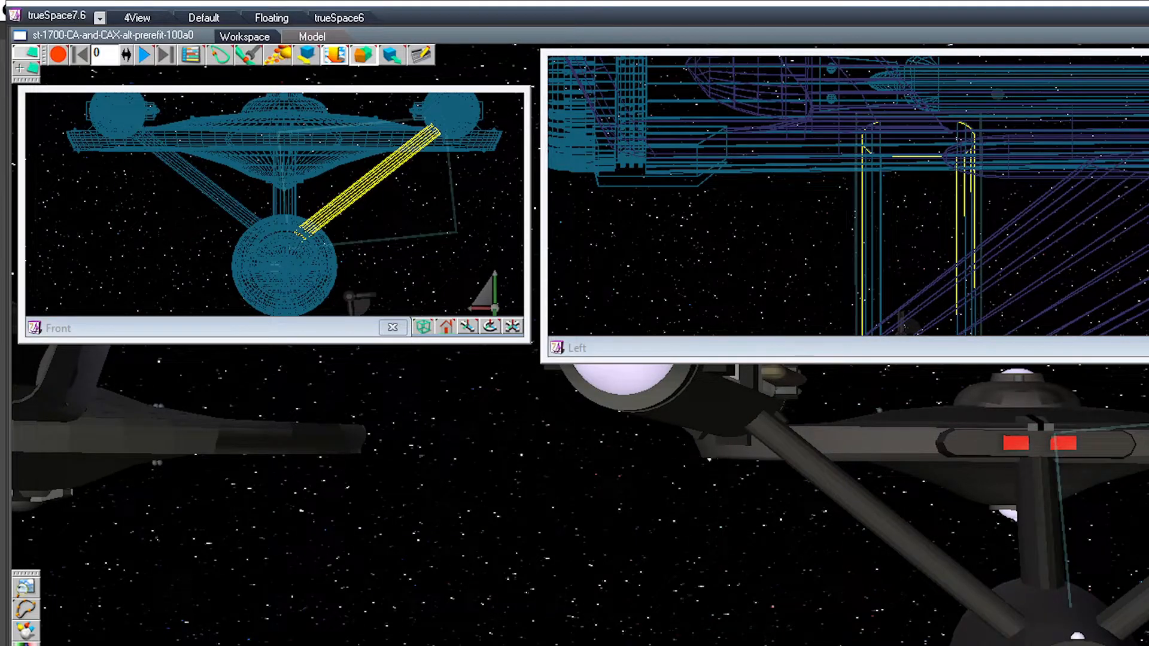
{"action": "left_click", "coordinate": [916, 545]}
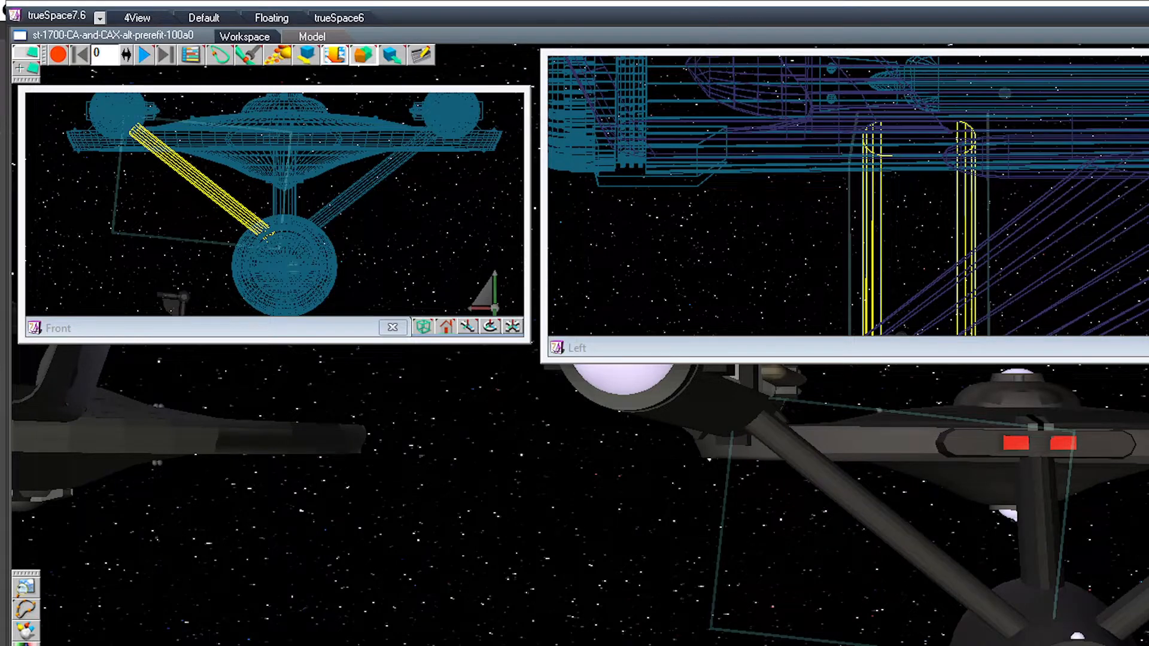
{"action": "key", "text": "Escape"}
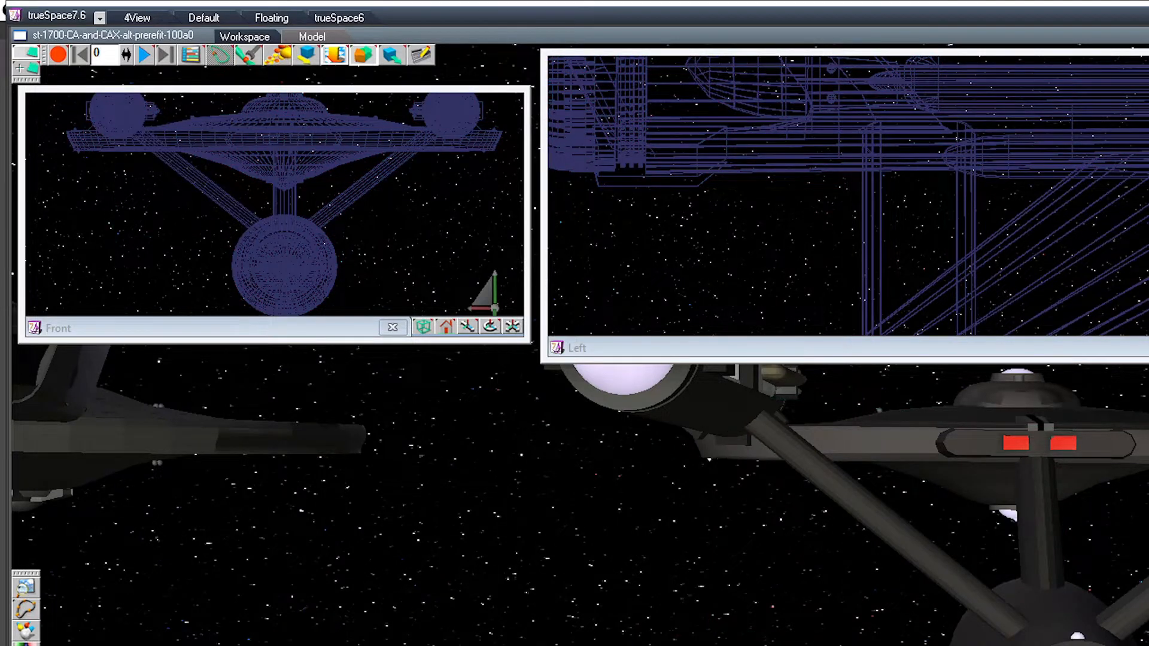
Step: Select the whole adjusted ship to compare its side profile with the other ship, then examine the other ship from behind
{"action": "left_click", "coordinate": [1041, 520]}
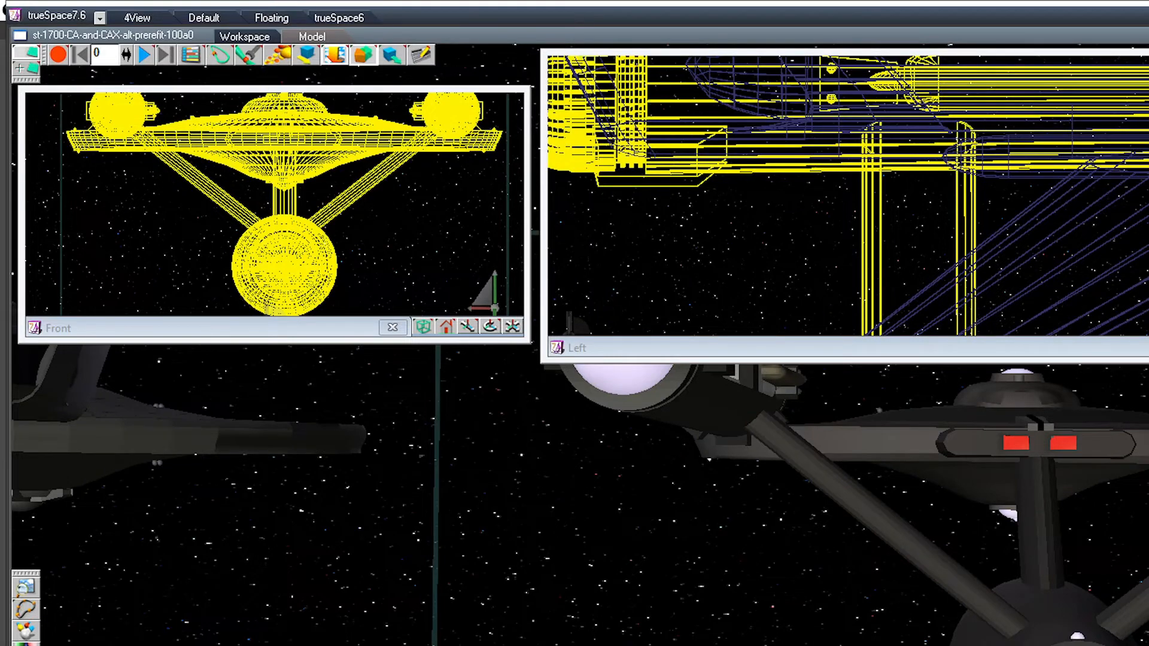
{"action": "scroll", "coordinate": [778, 502], "scroll_direction": "down", "scroll_amount": 2}
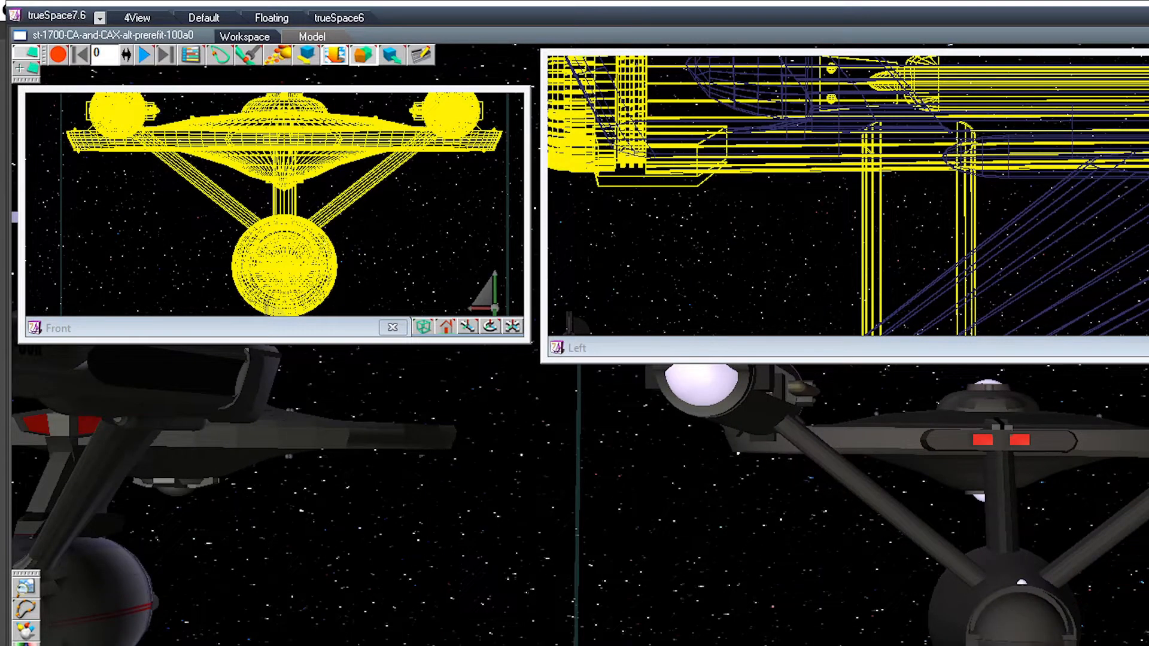
{"action": "scroll", "coordinate": [939, 196], "scroll_direction": "down", "scroll_amount": 10}
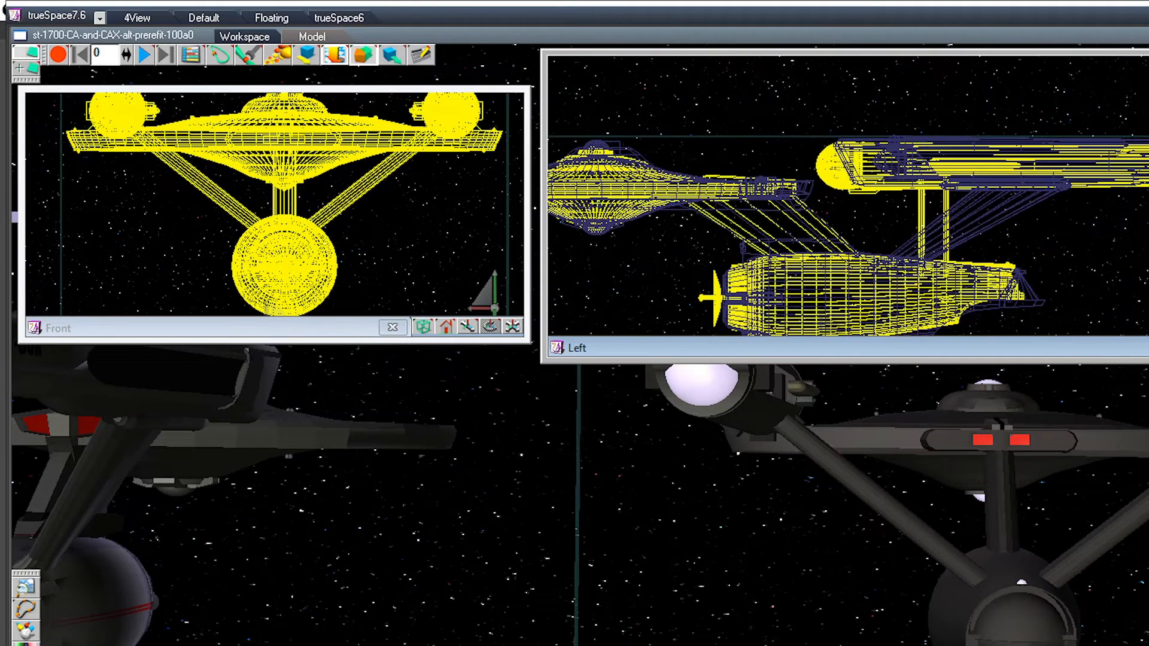
{"action": "scroll", "coordinate": [848, 236], "scroll_direction": "down", "scroll_amount": 3}
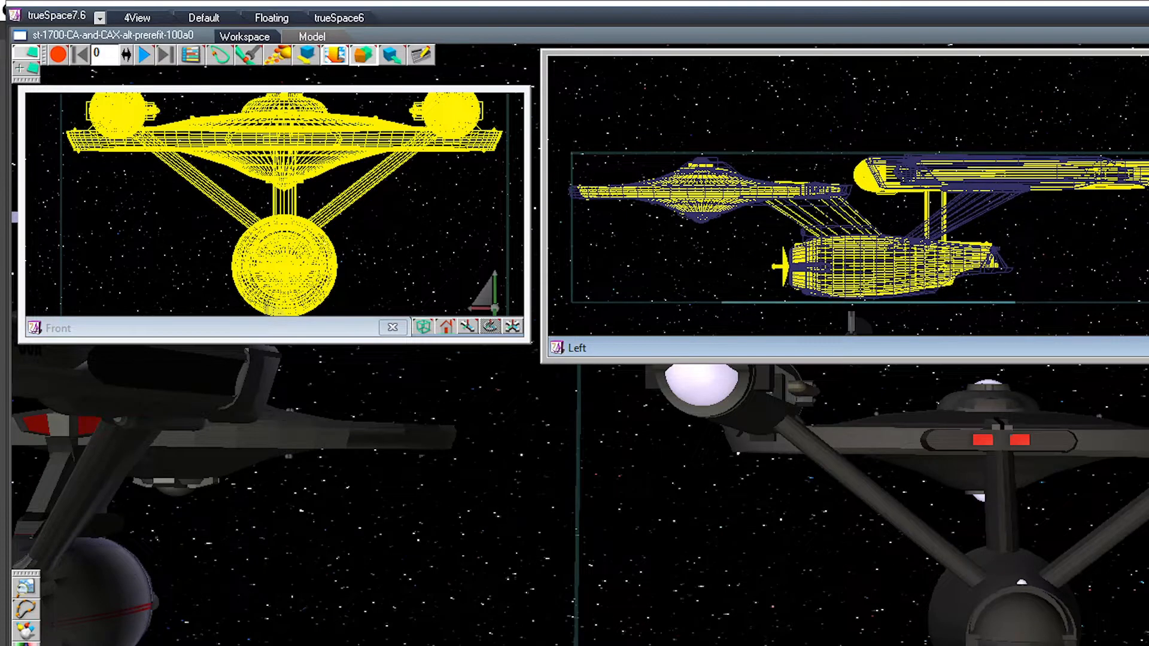
{"action": "key", "text": "Down"}
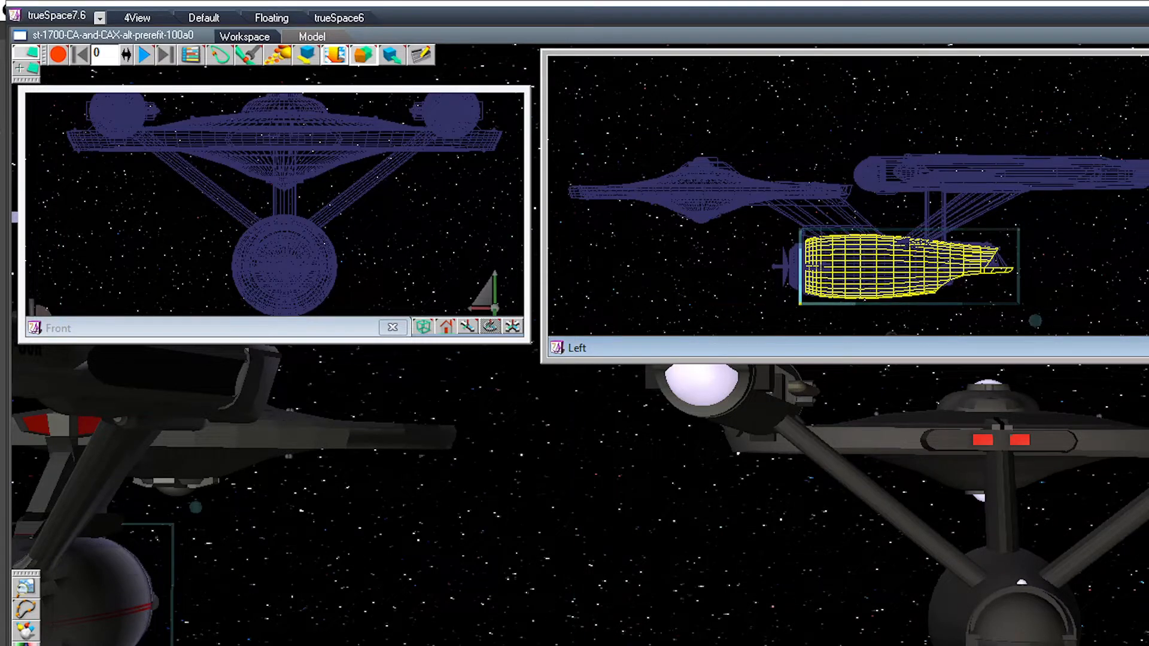
{"action": "middle_click_drag", "start_coordinate": [455, 478], "coordinate": [672, 504]}
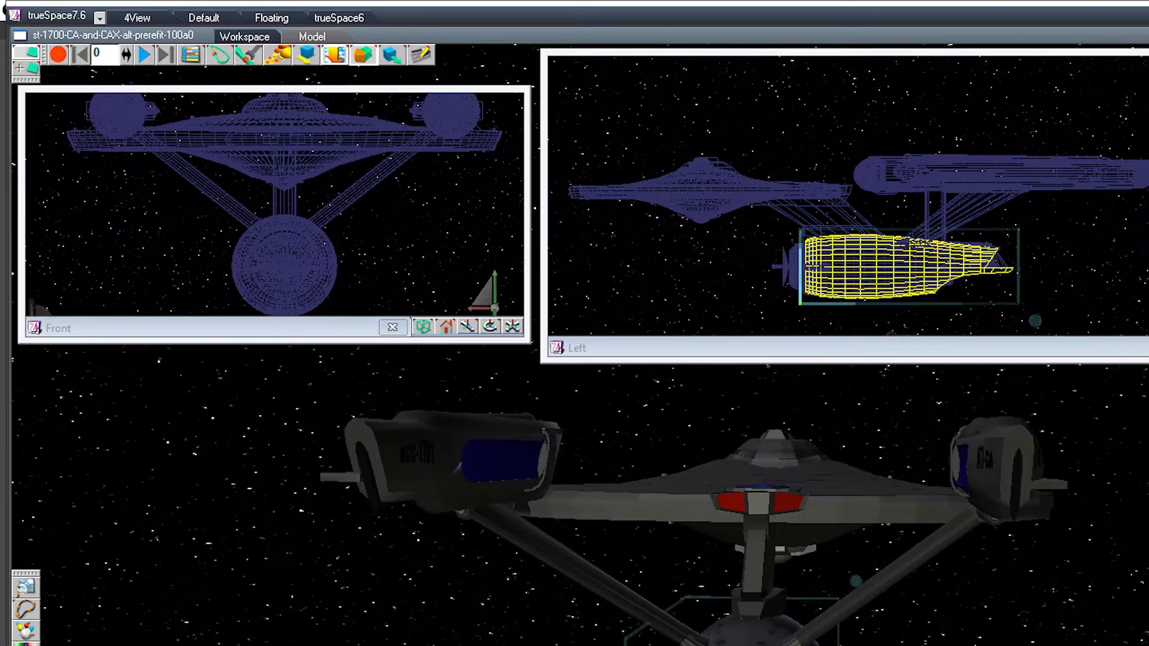
{"action": "middle_click_drag", "start_coordinate": [598, 479], "coordinate": [640, 538]}
Step: Check how the other ship is divided into parts by selecting both its nacelles and swept pylons individually
{"action": "left_click", "coordinate": [1047, 479]}
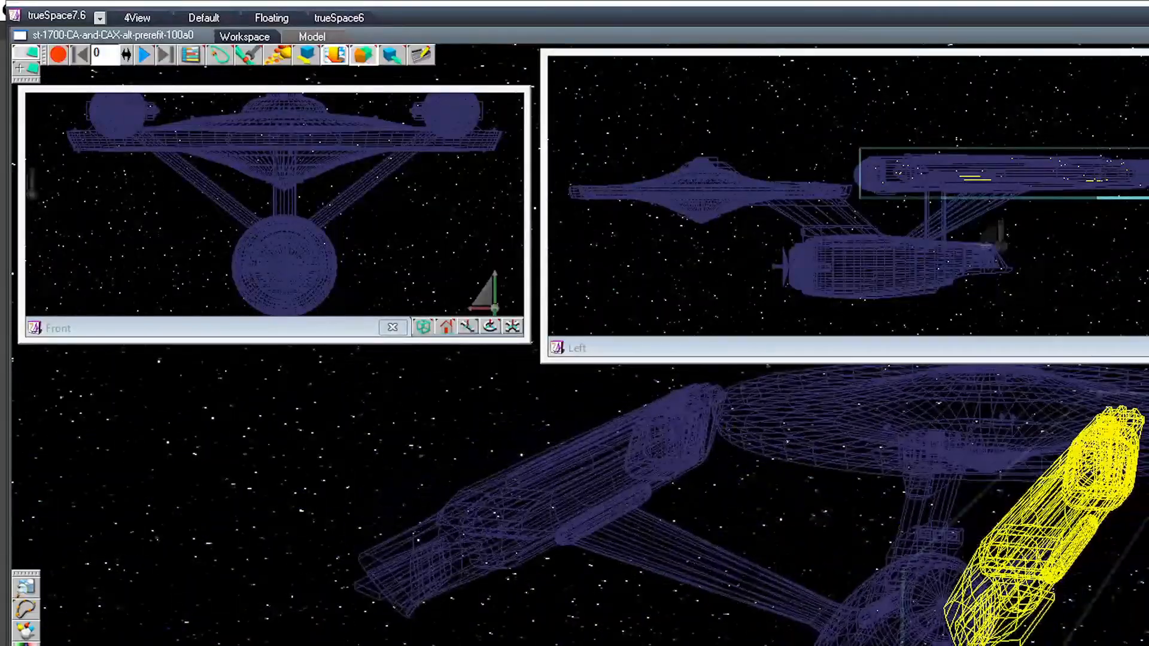
{"action": "left_click", "coordinate": [538, 509]}
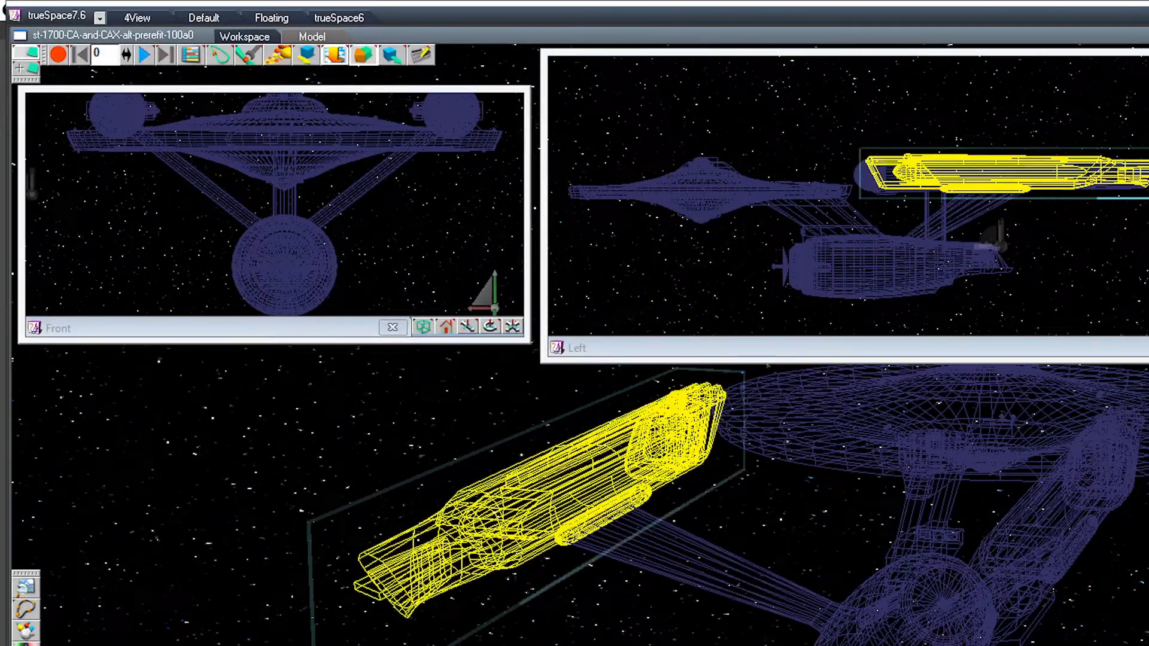
{"action": "left_click", "coordinate": [712, 565]}
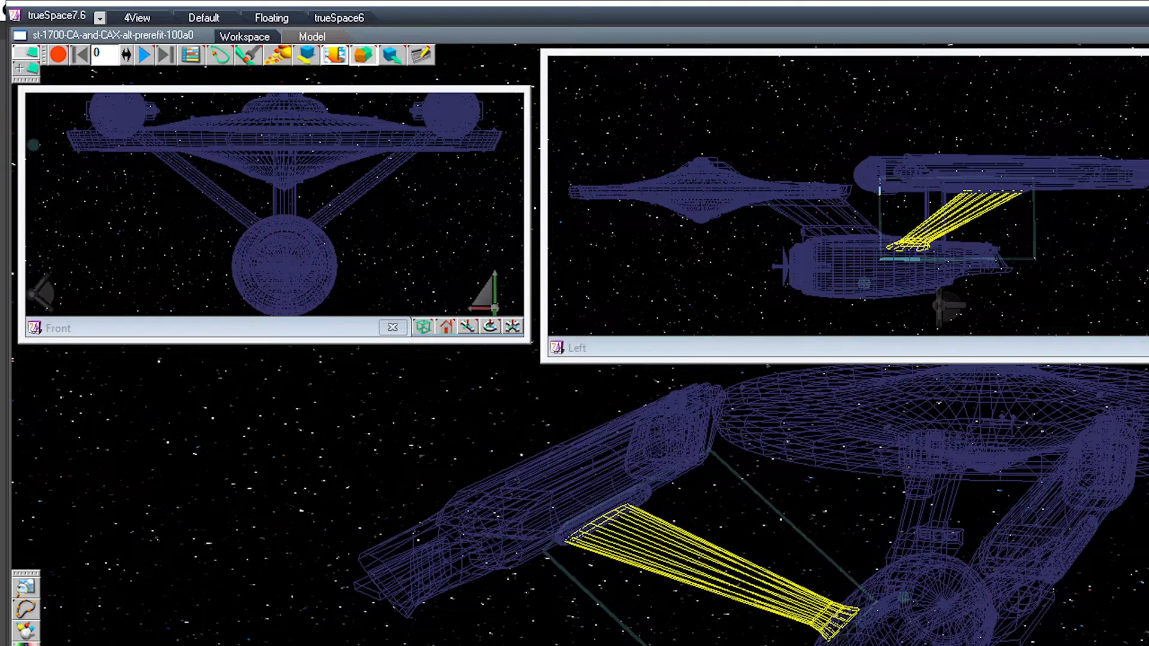
{"action": "left_click", "coordinate": [1053, 509]}
{"action": "left_click", "coordinate": [981, 589]}
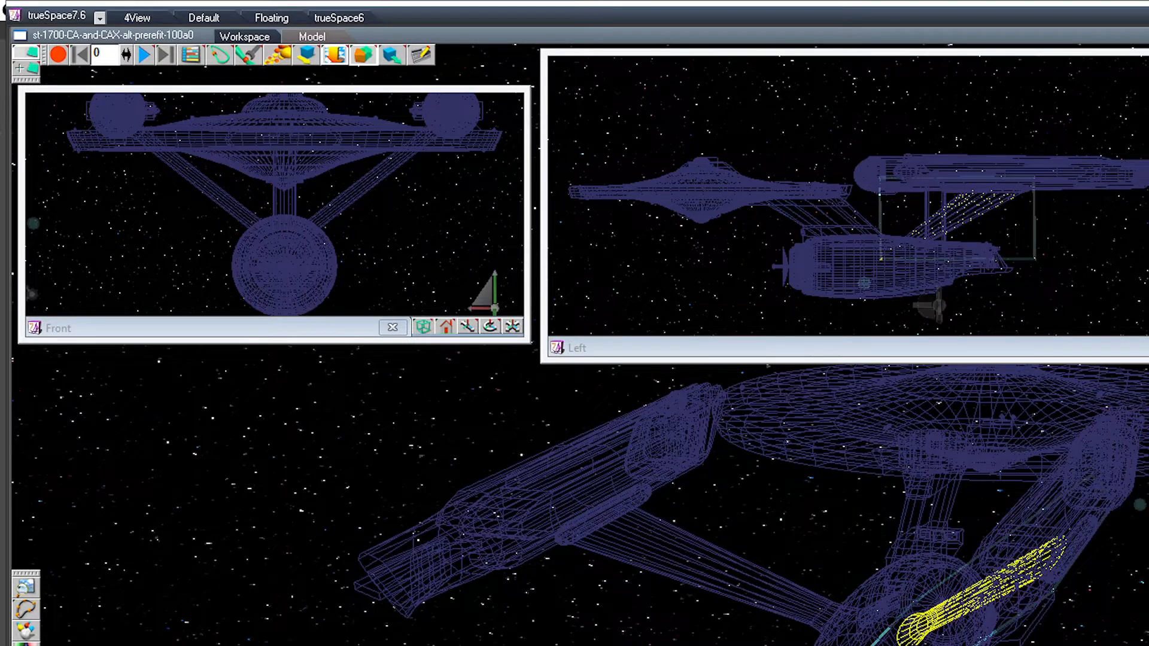
Step: Inspect the same ship's aft hull piece, secondary hull and neck housing, then select the complete neck assembly
{"action": "left_click", "coordinate": [994, 259]}
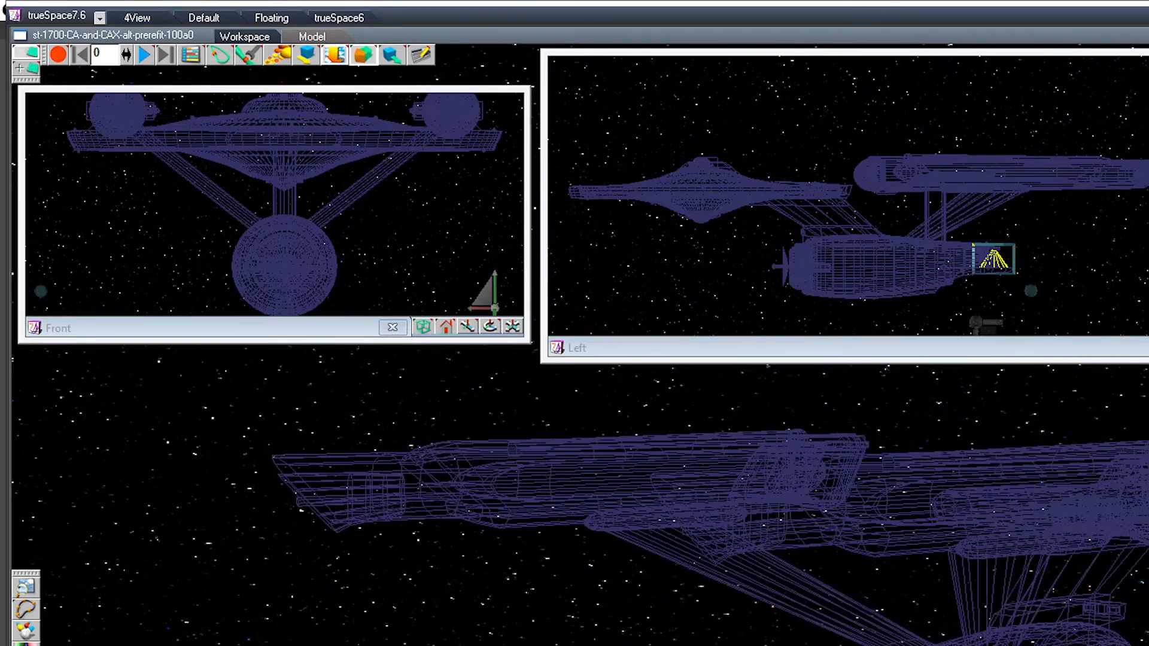
{"action": "left_click", "coordinate": [1041, 635]}
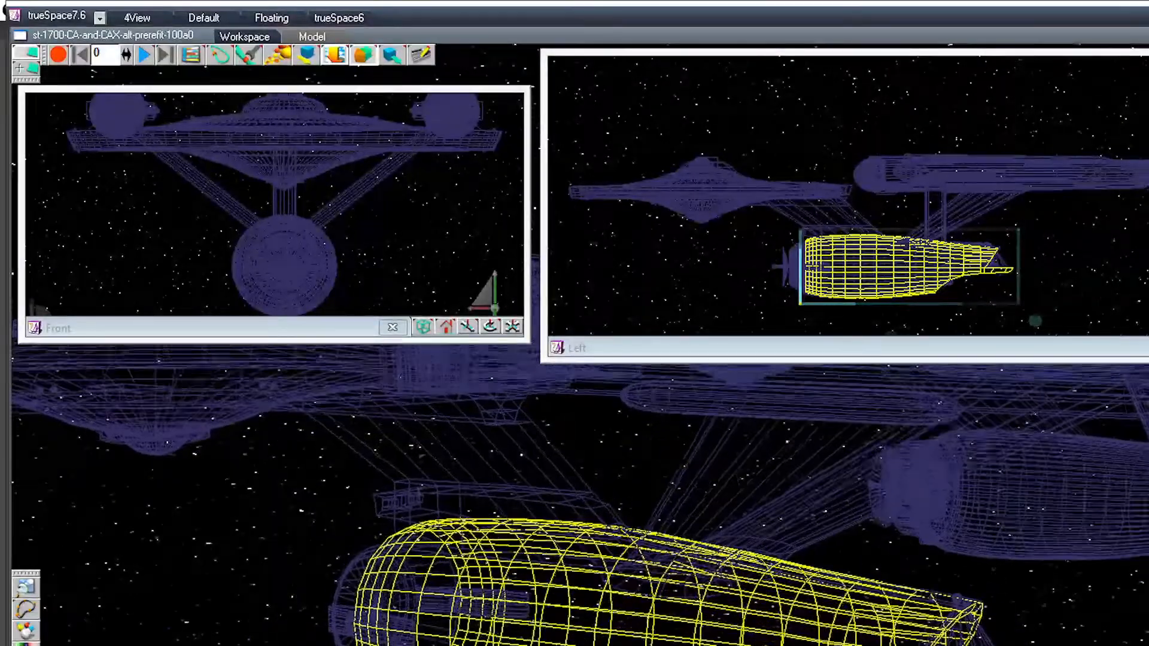
{"action": "left_click", "coordinate": [508, 508]}
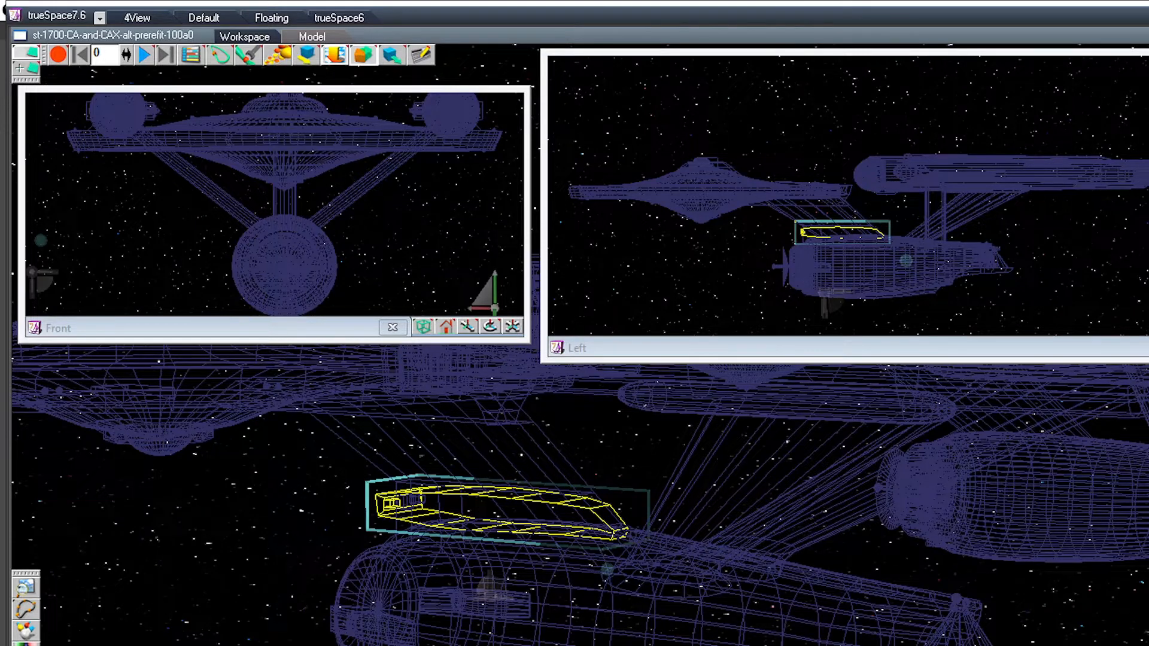
{"action": "key", "text": "Up"}
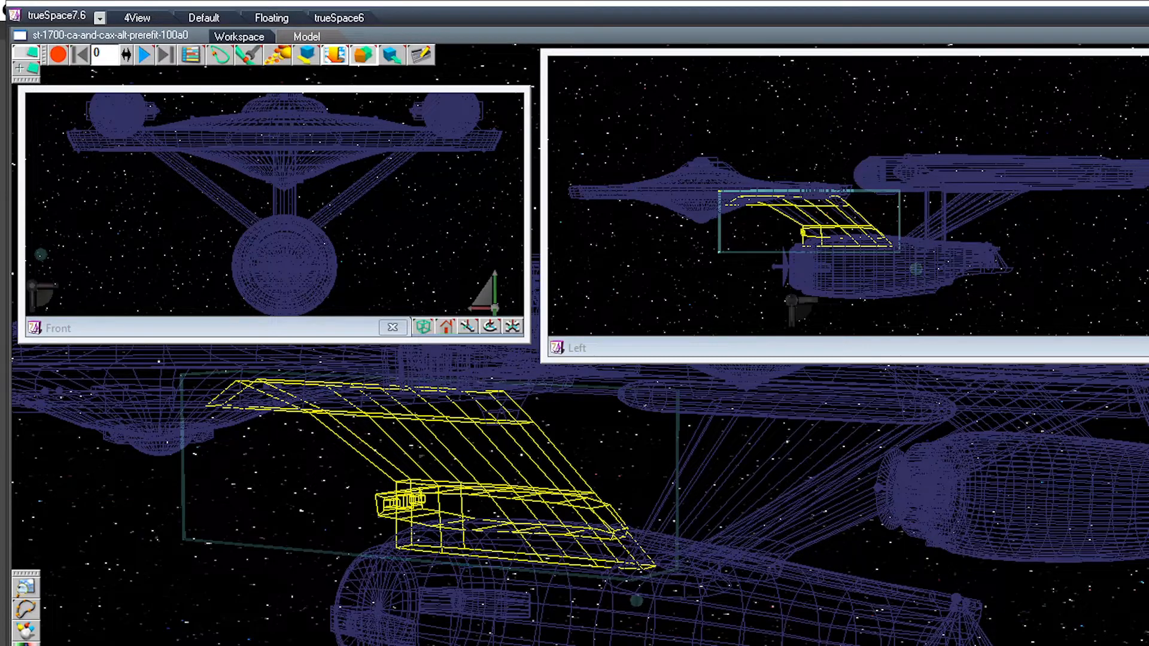
{"action": "middle_click_drag", "start_coordinate": [575, 490], "coordinate": [601, 488]}
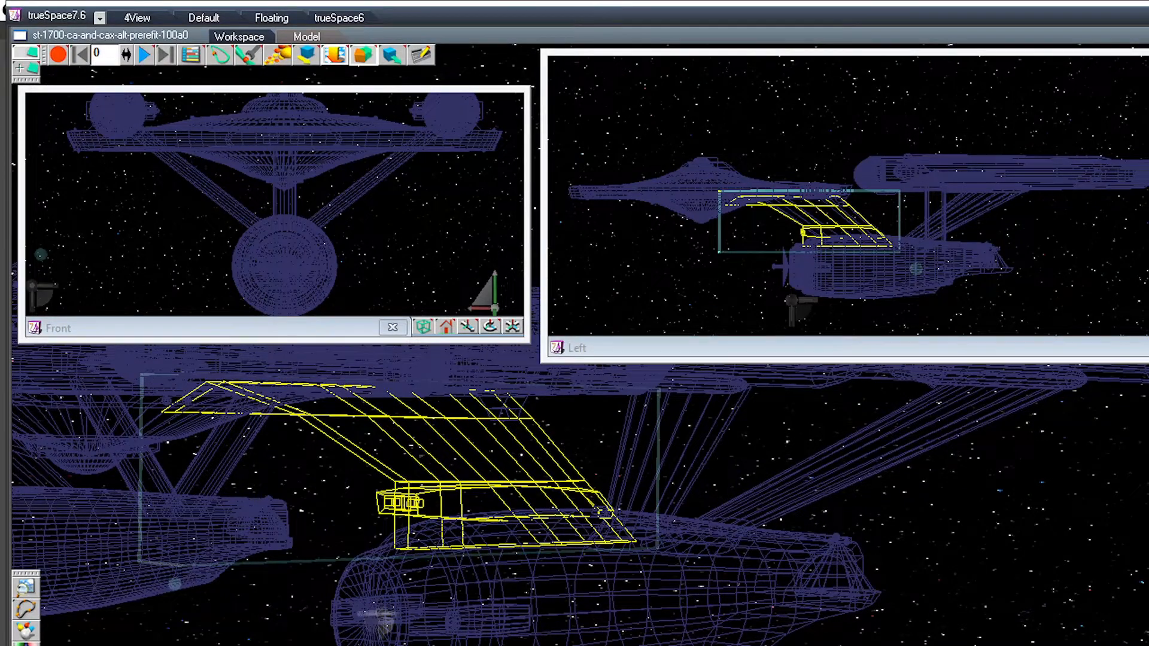
Step: Select the secondary hull and examine it closely in the Left and Front views, including its underside
{"action": "left_click", "coordinate": [514, 577]}
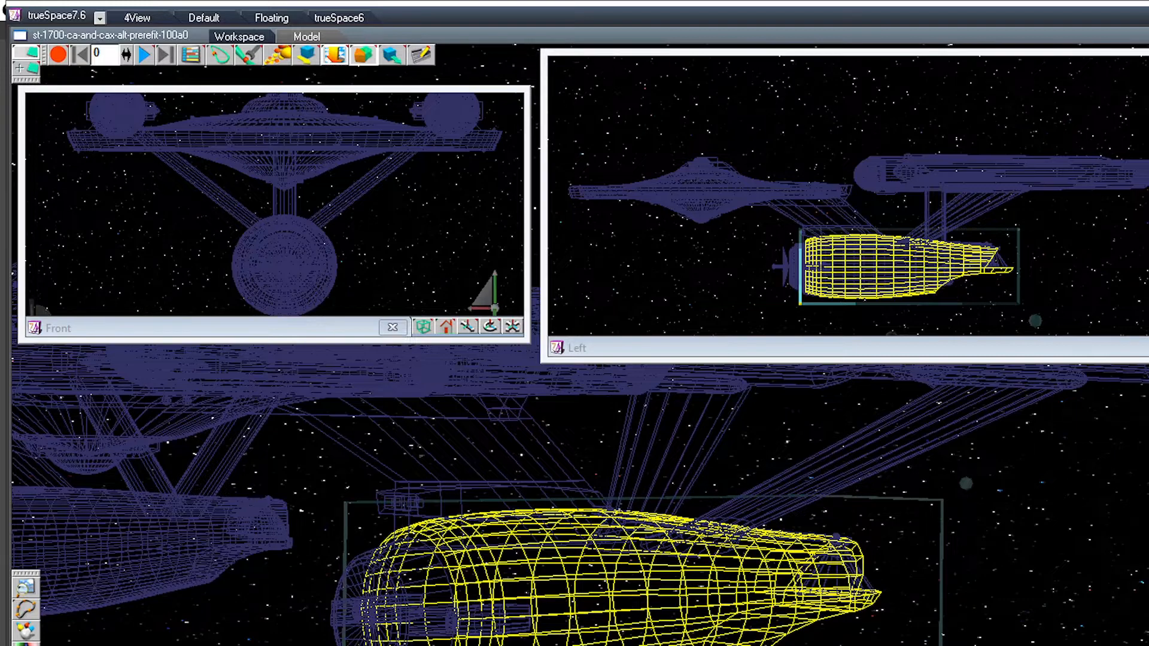
{"action": "middle_click_drag", "start_coordinate": [802, 303], "coordinate": [854, 236]}
{"action": "scroll", "coordinate": [854, 237], "scroll_direction": "up", "scroll_amount": 4}
{"action": "scroll", "coordinate": [897, 197], "scroll_direction": "up", "scroll_amount": 5}
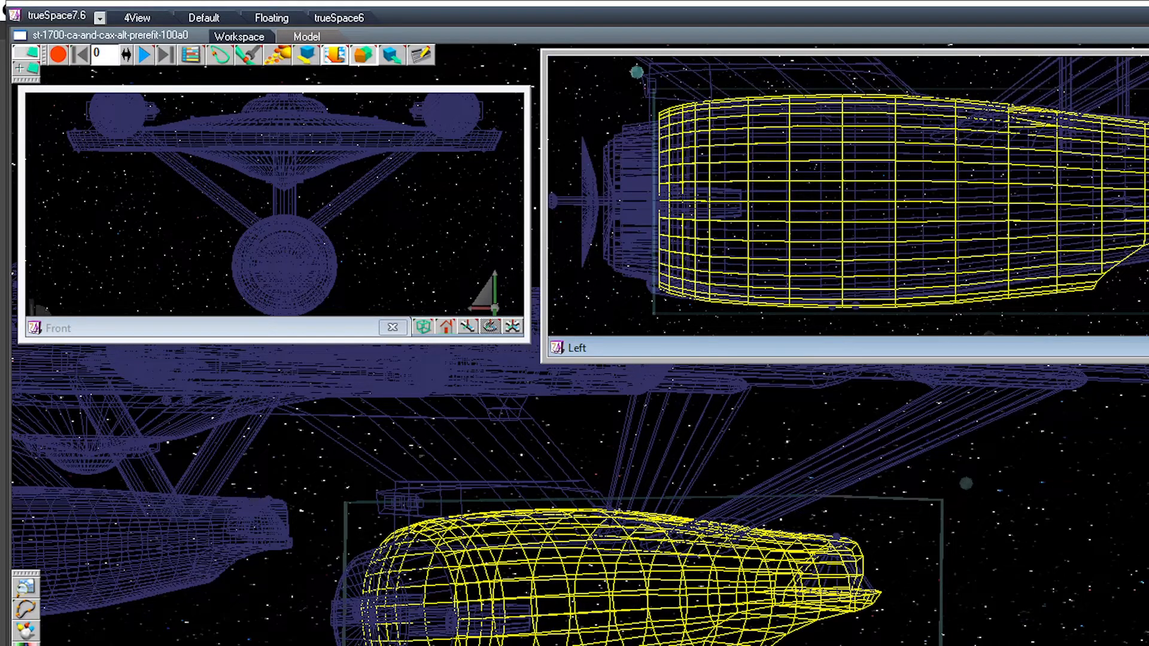
{"action": "scroll", "coordinate": [848, 195], "scroll_direction": "up", "scroll_amount": 2}
{"action": "scroll", "coordinate": [848, 195], "scroll_direction": "up", "scroll_amount": 2}
{"action": "middle_click_drag", "start_coordinate": [848, 195], "coordinate": [920, 116]}
{"action": "left_click_drag", "start_coordinate": [486, 298], "coordinate": [1017, 233]}
{"action": "left_click_drag", "start_coordinate": [467, 326], "coordinate": [480, 333]}
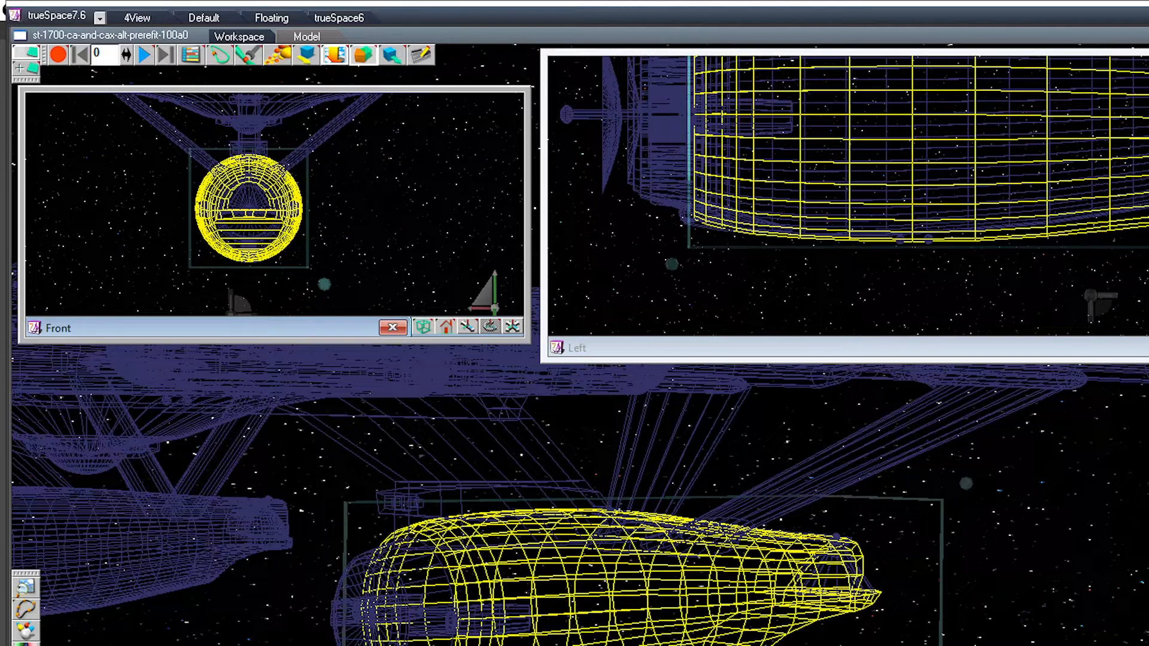
{"action": "left_click_drag", "start_coordinate": [1146, 347], "coordinate": [1113, 422]}
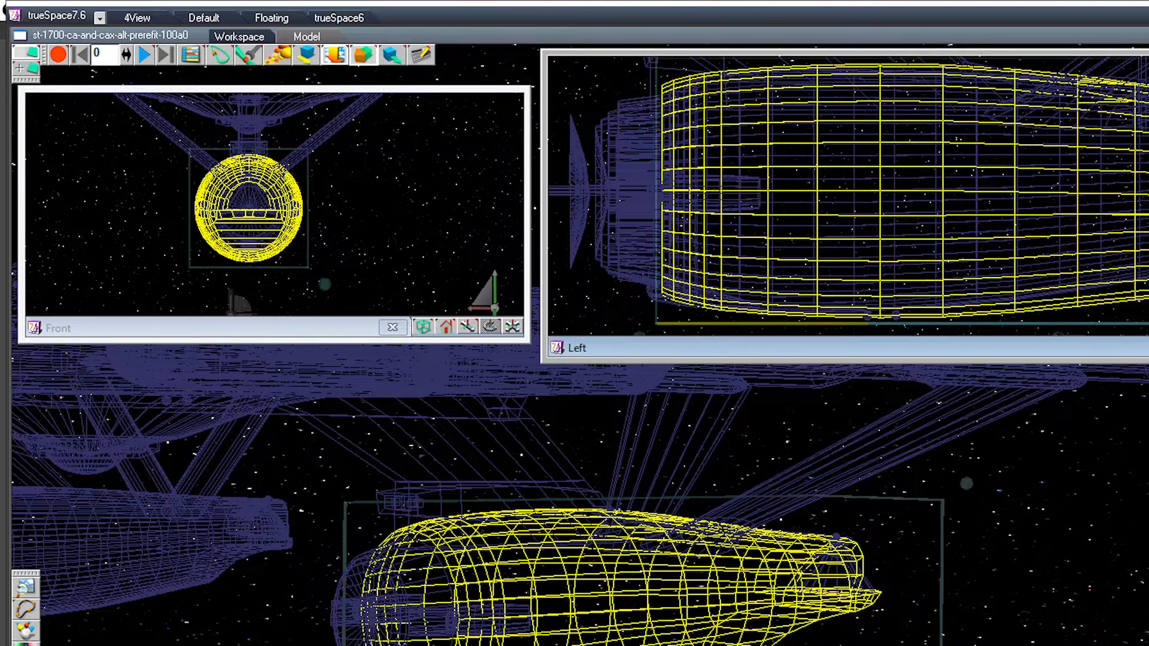
Step: Place a single sphere from the rear of the secondary hull in the middle of the four small spheres on the hull's underside
{"action": "left_click_drag", "start_coordinate": [598, 622], "coordinate": [777, 430]}
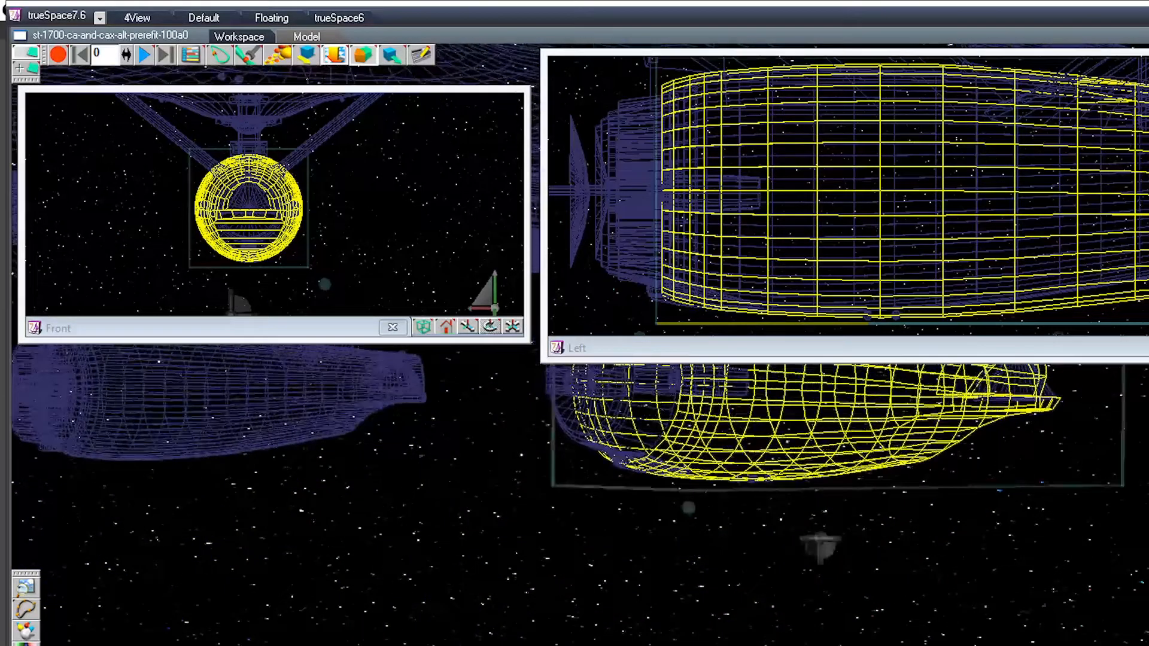
{"action": "scroll", "coordinate": [777, 429], "scroll_direction": "up", "scroll_amount": 5}
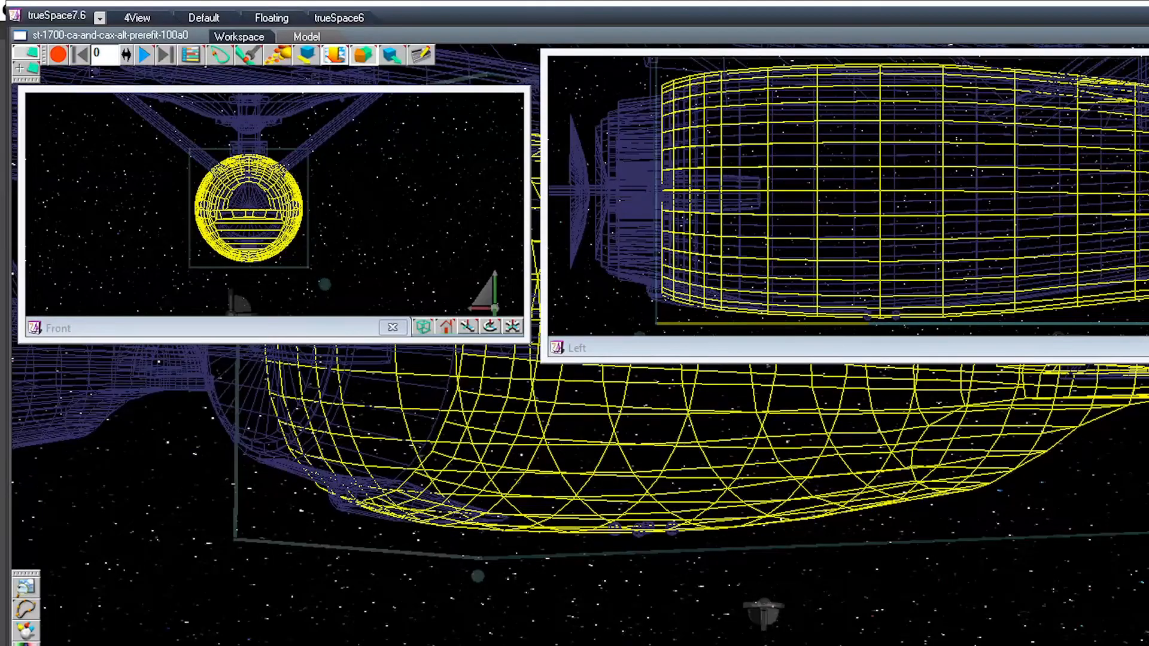
{"action": "left_click", "coordinate": [640, 530]}
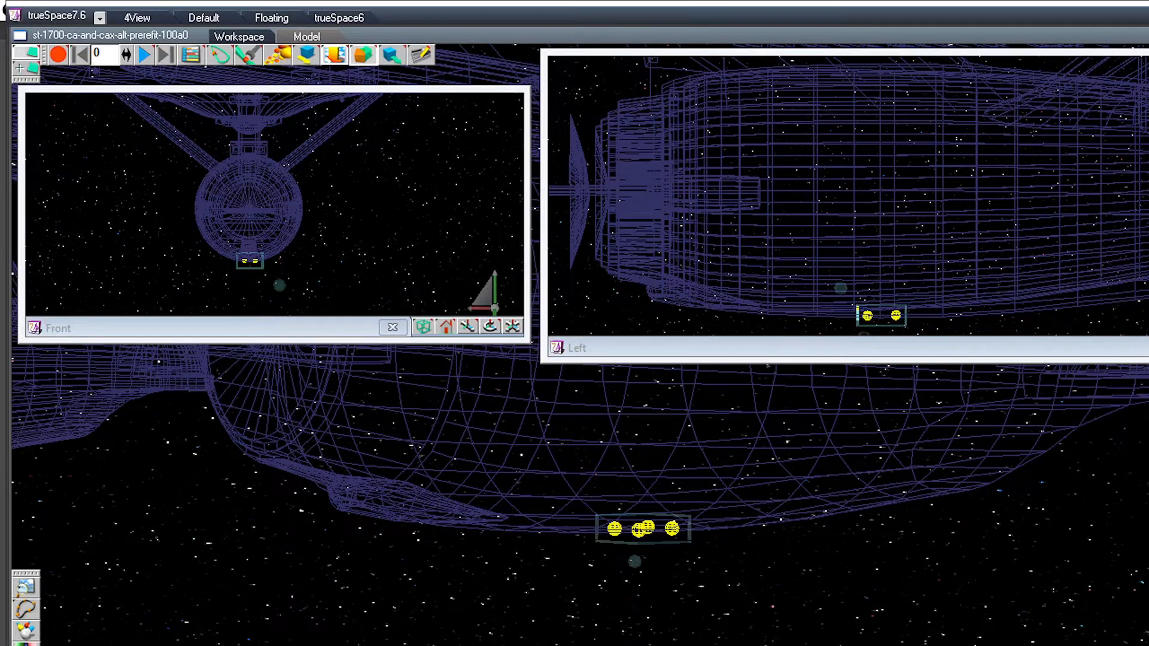
{"action": "middle_click_drag", "start_coordinate": [640, 529], "coordinate": [736, 448]}
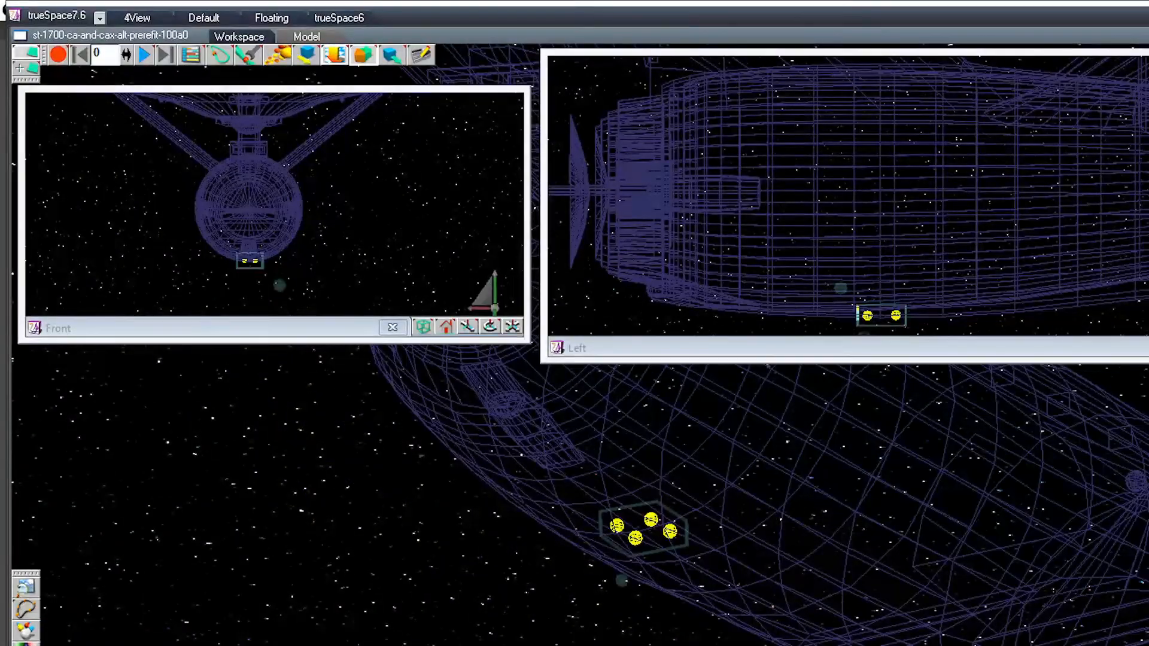
{"action": "left_click", "coordinate": [1135, 480]}
{"action": "left_click", "coordinate": [1135, 481]}
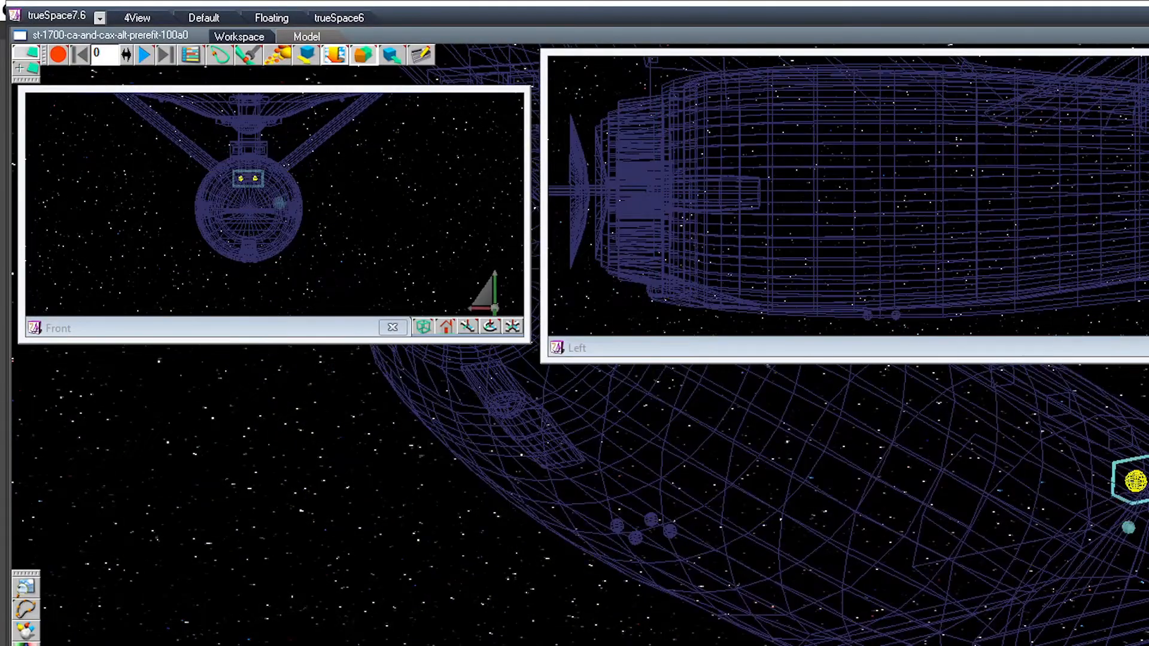
{"action": "left_click", "coordinate": [1146, 458]}
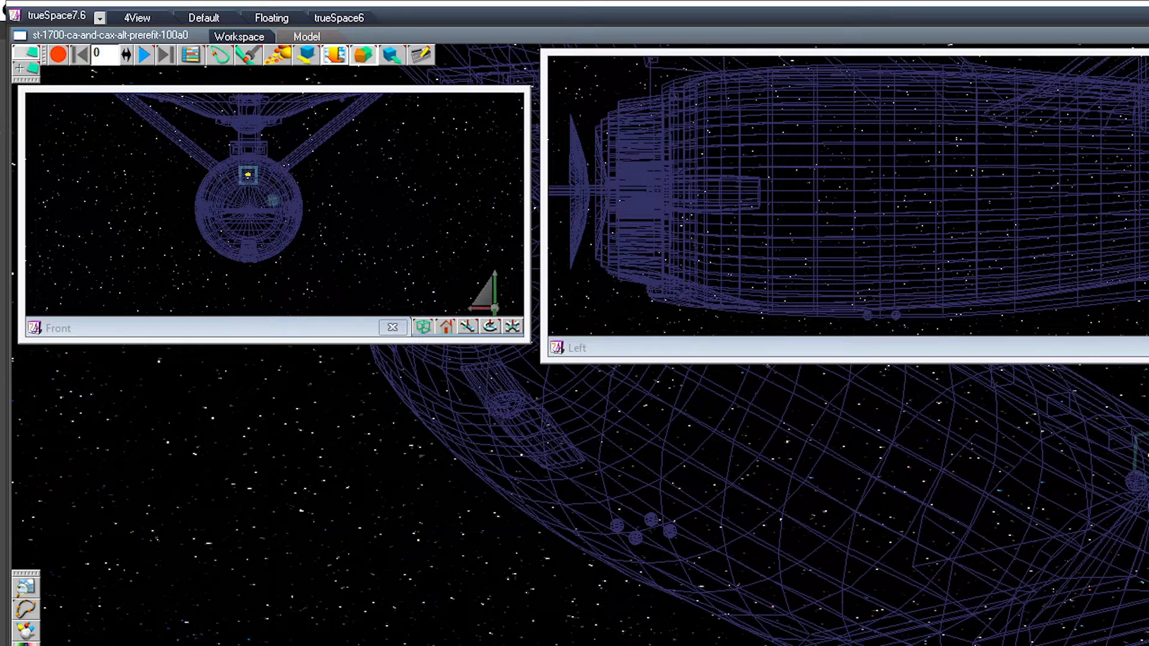
{"action": "left_click_drag", "start_coordinate": [1146, 125], "coordinate": [880, 316]}
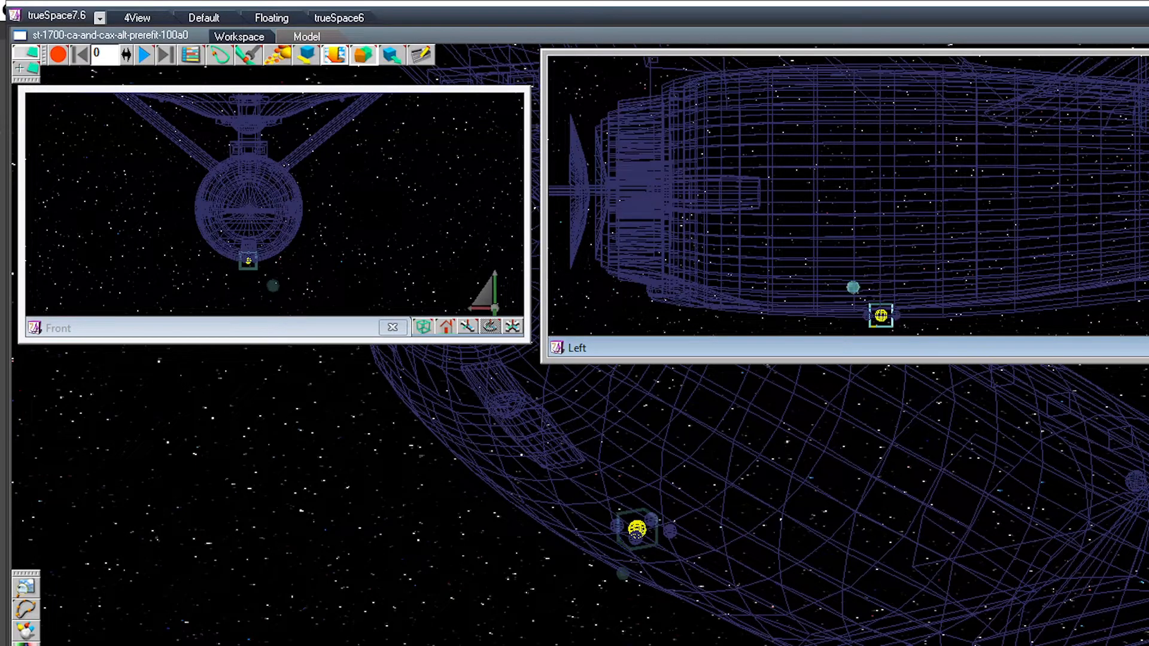
Step: Nudge the middle sphere sideways onto the hull's centreline and check the five-sphere cluster in close-up and shaded views
{"action": "middle_click_drag", "start_coordinate": [638, 529], "coordinate": [754, 502]}
{"action": "left_click_drag", "start_coordinate": [490, 326], "coordinate": [554, 323]}
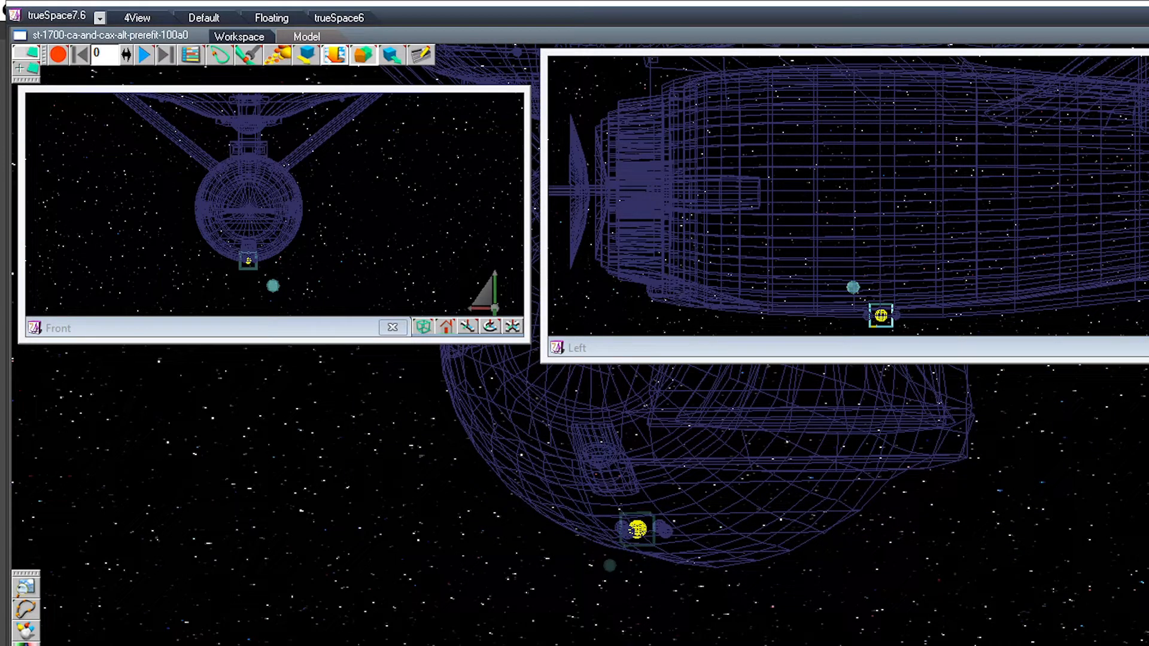
{"action": "key", "text": "Return"}
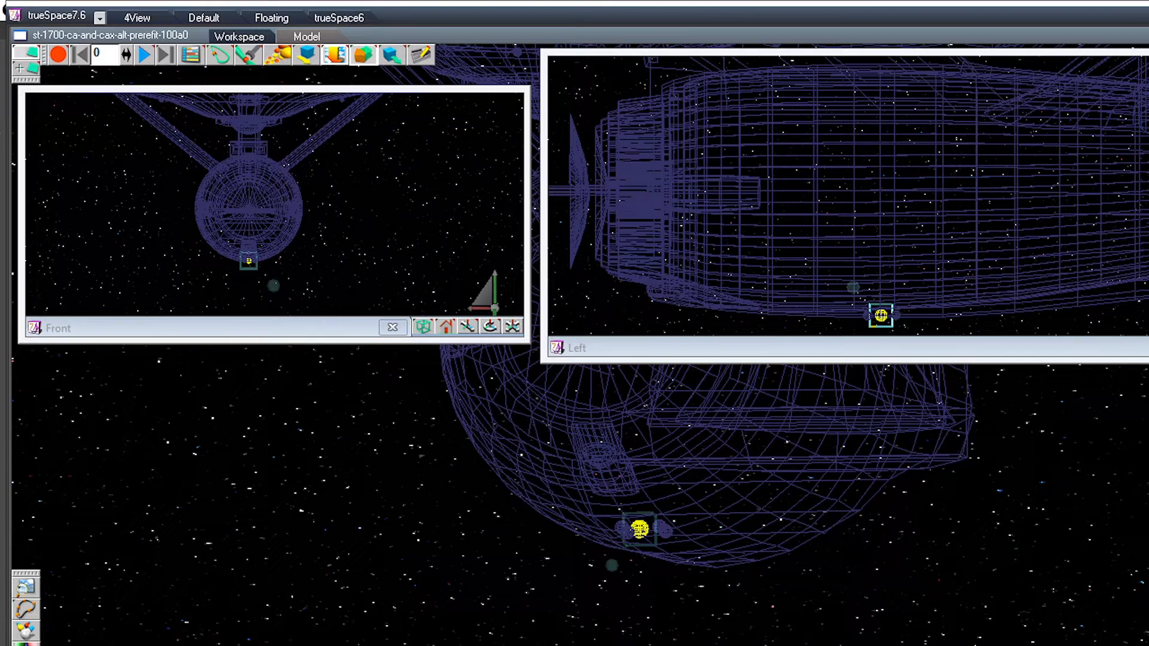
{"action": "left_click_drag", "start_coordinate": [880, 315], "coordinate": [936, 204]}
{"action": "scroll", "coordinate": [935, 195], "scroll_direction": "up", "scroll_amount": 5}
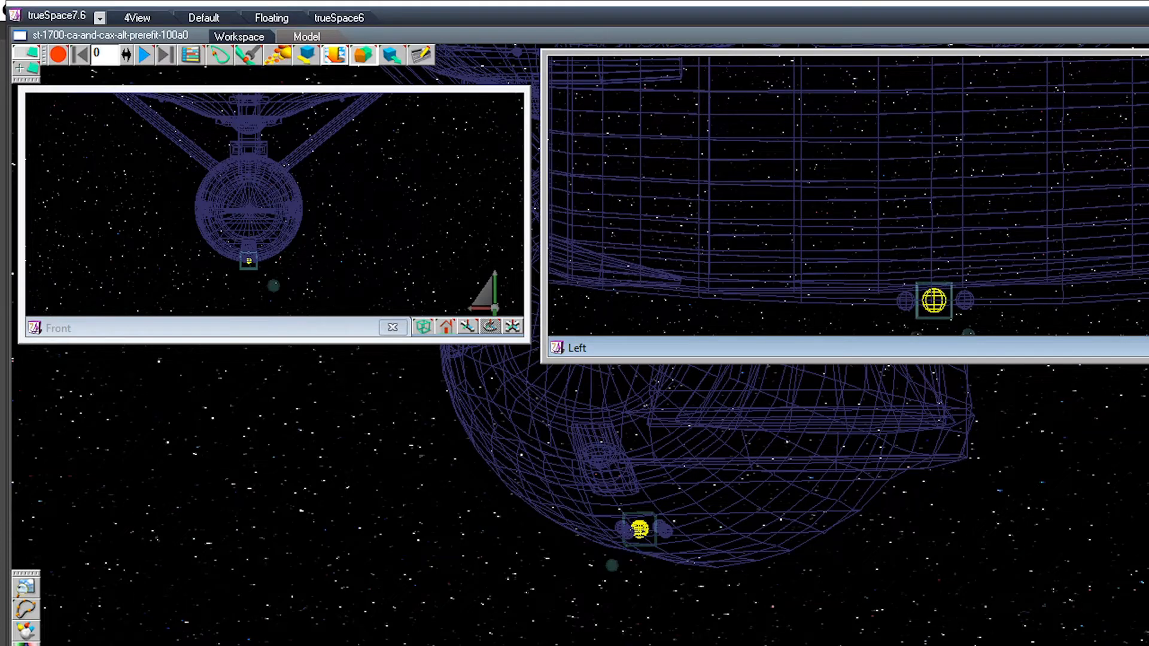
{"action": "left_click", "coordinate": [490, 327]}
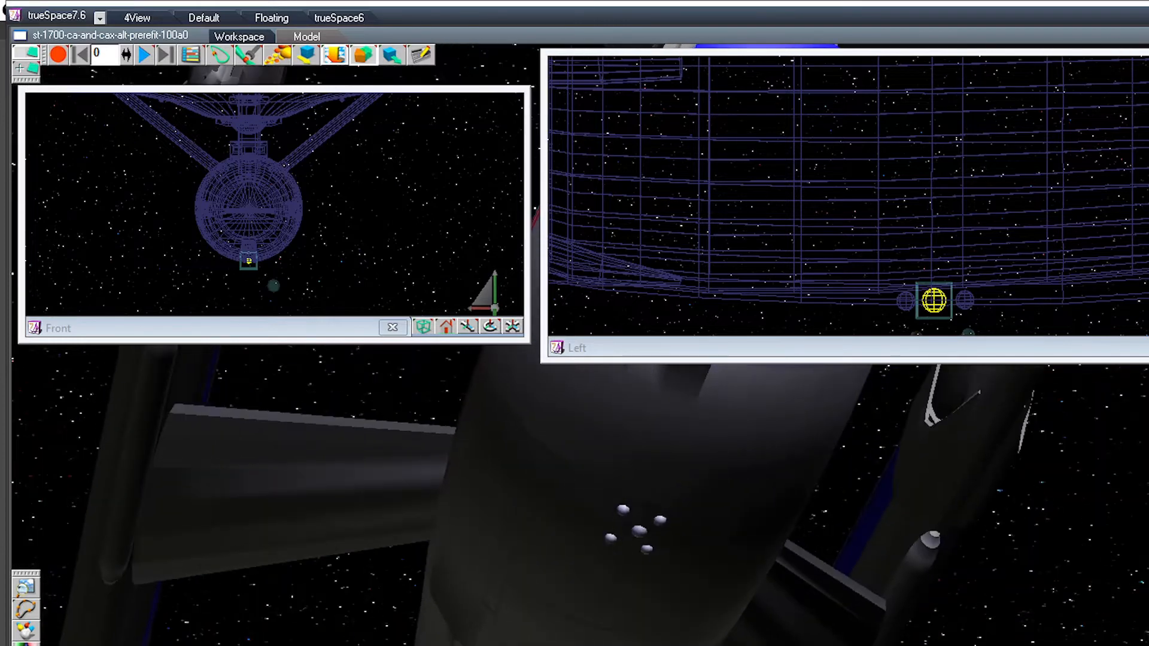
Step: Lower the middle sphere of the underside cluster slightly and shift the four outer spheres sideways so they centre around it
{"action": "left_click_drag", "start_coordinate": [933, 301], "coordinate": [934, 304]}
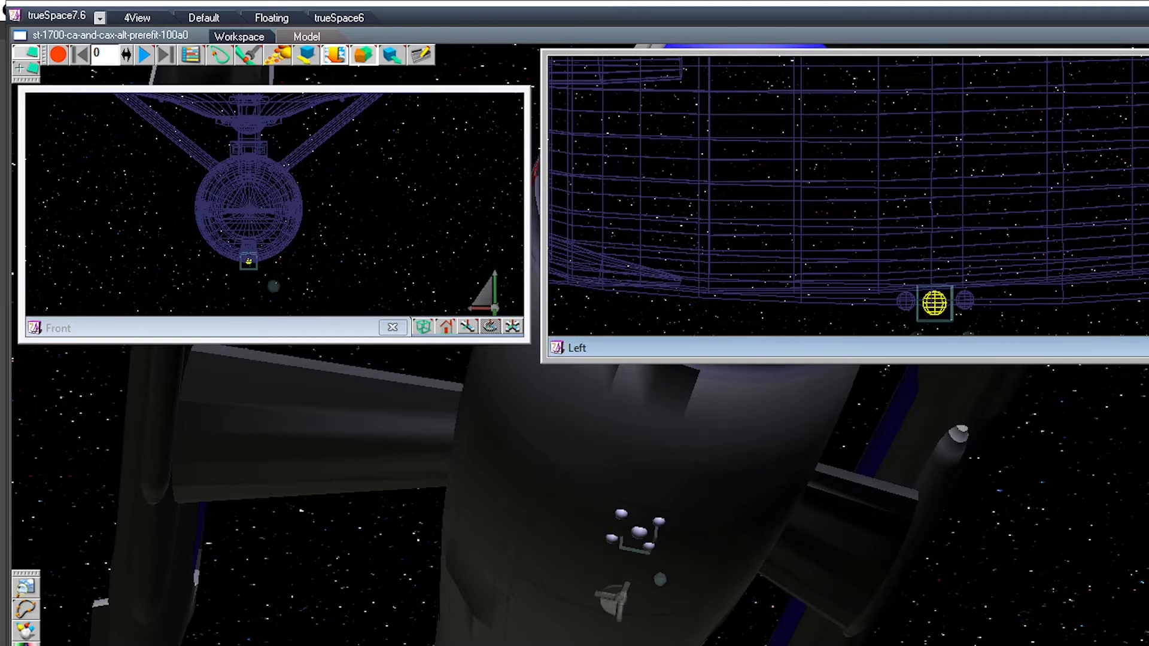
{"action": "left_click", "coordinate": [933, 305]}
{"action": "left_click", "coordinate": [965, 300]}
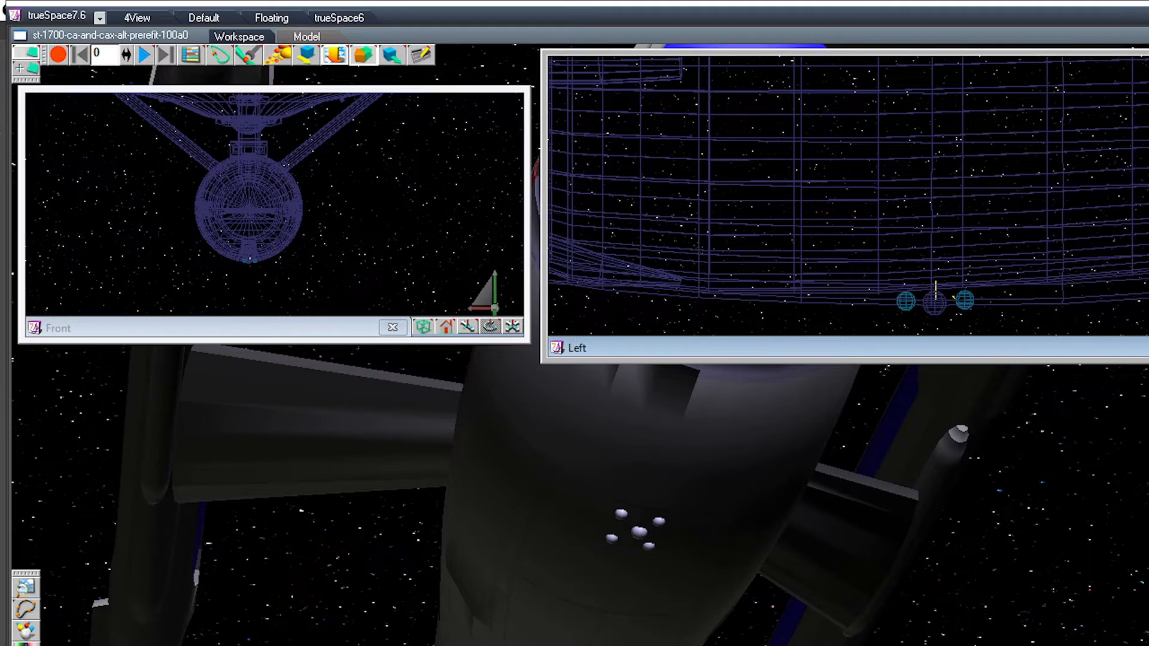
{"action": "left_click", "coordinate": [964, 299]}
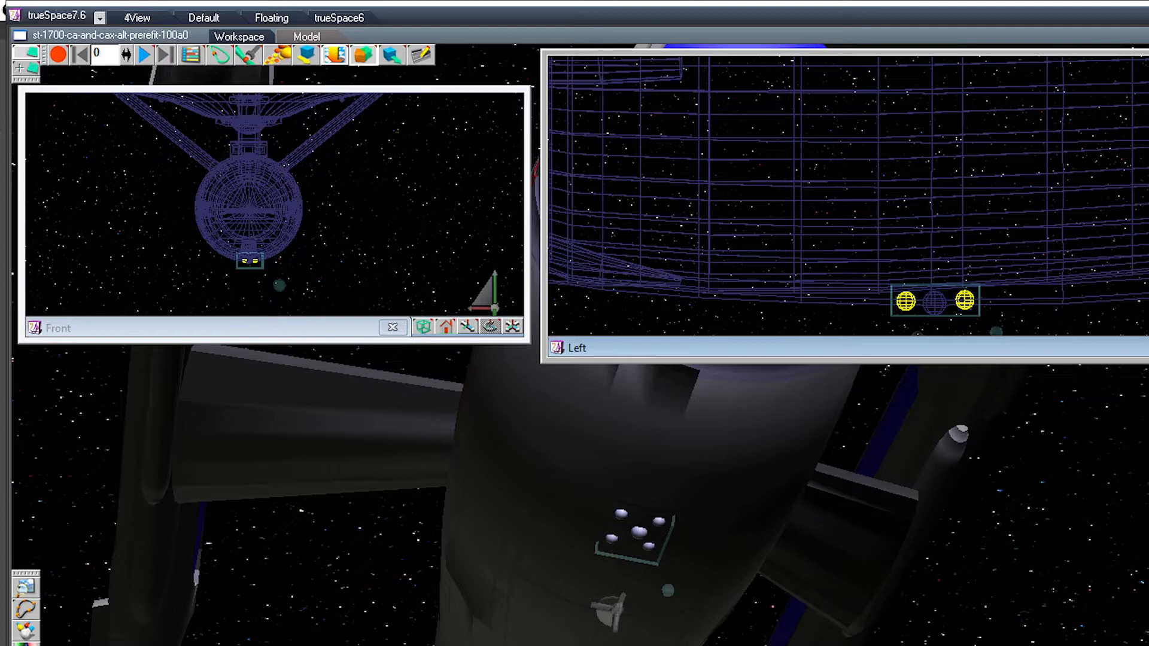
{"action": "left_click_drag", "start_coordinate": [249, 260], "coordinate": [248, 261]}
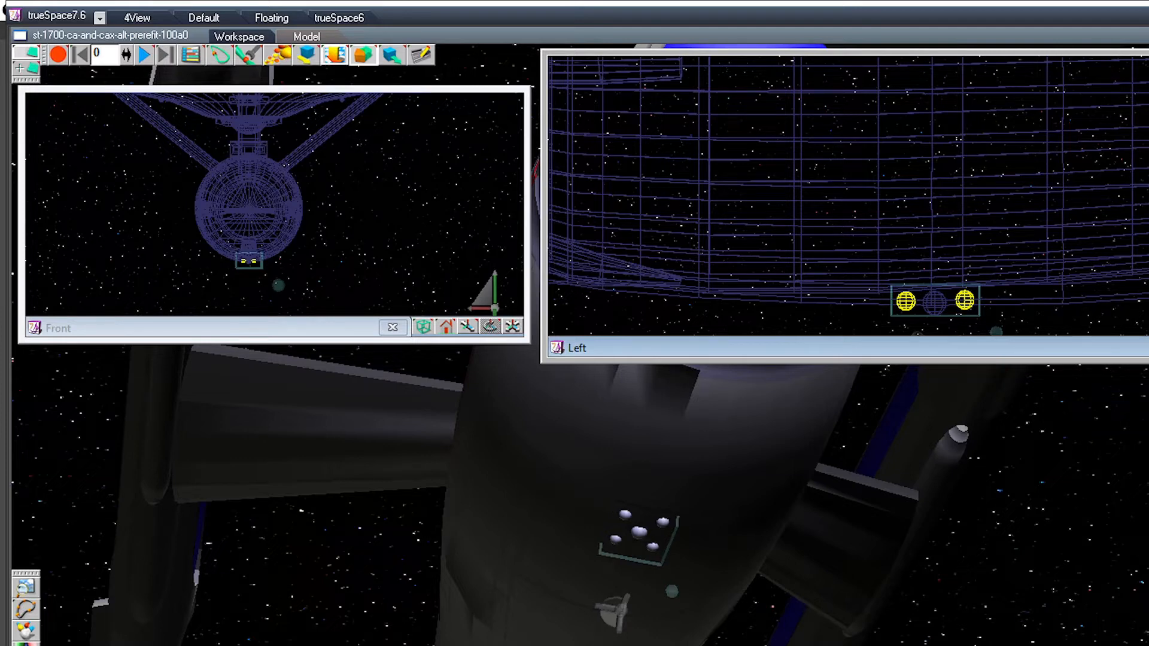
Step: Glue the middle sphere and the four surrounding spheres on the secondary hull's underside into one group
{"action": "left_click", "coordinate": [583, 466]}
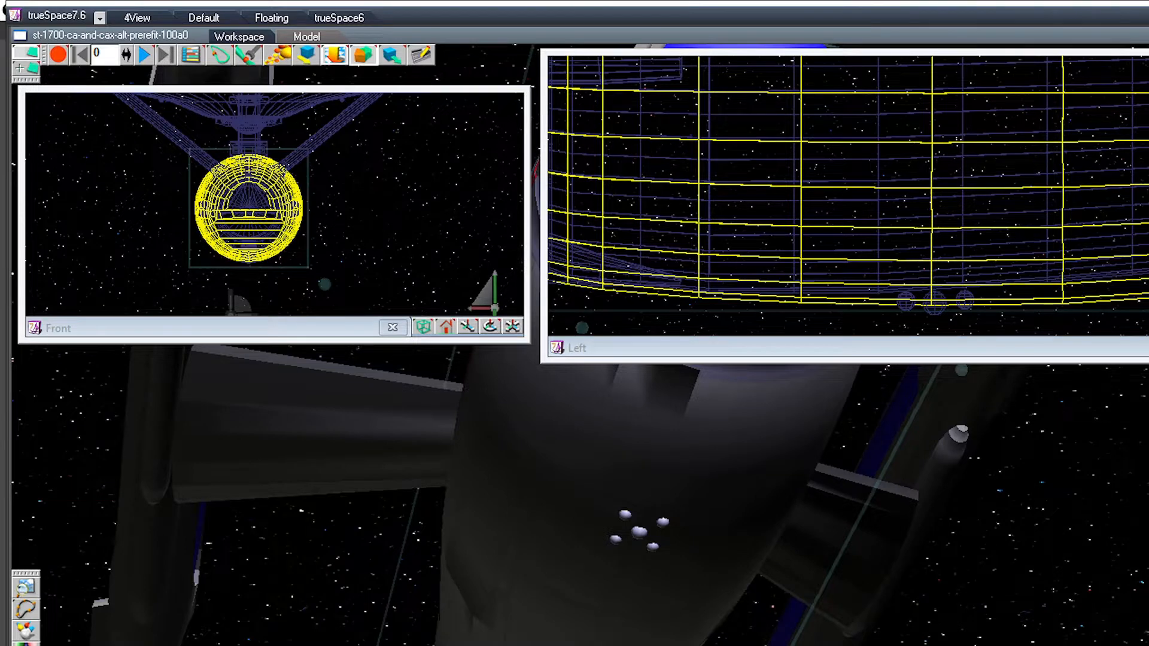
{"action": "left_click", "coordinate": [639, 531]}
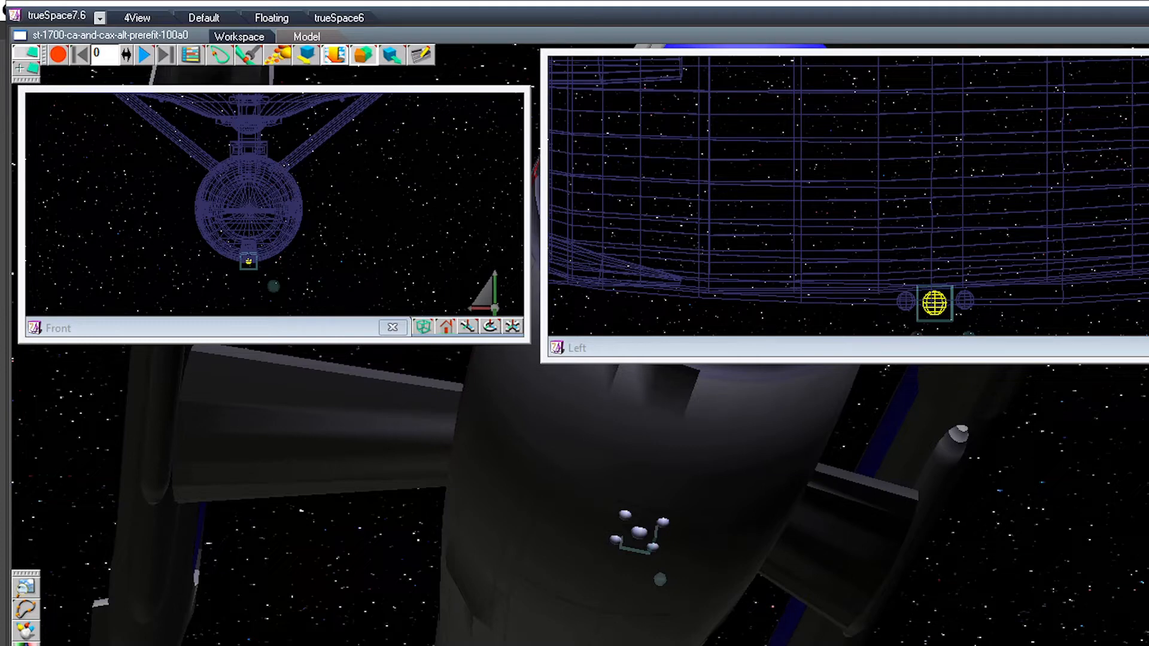
{"action": "left_click", "coordinate": [965, 301]}
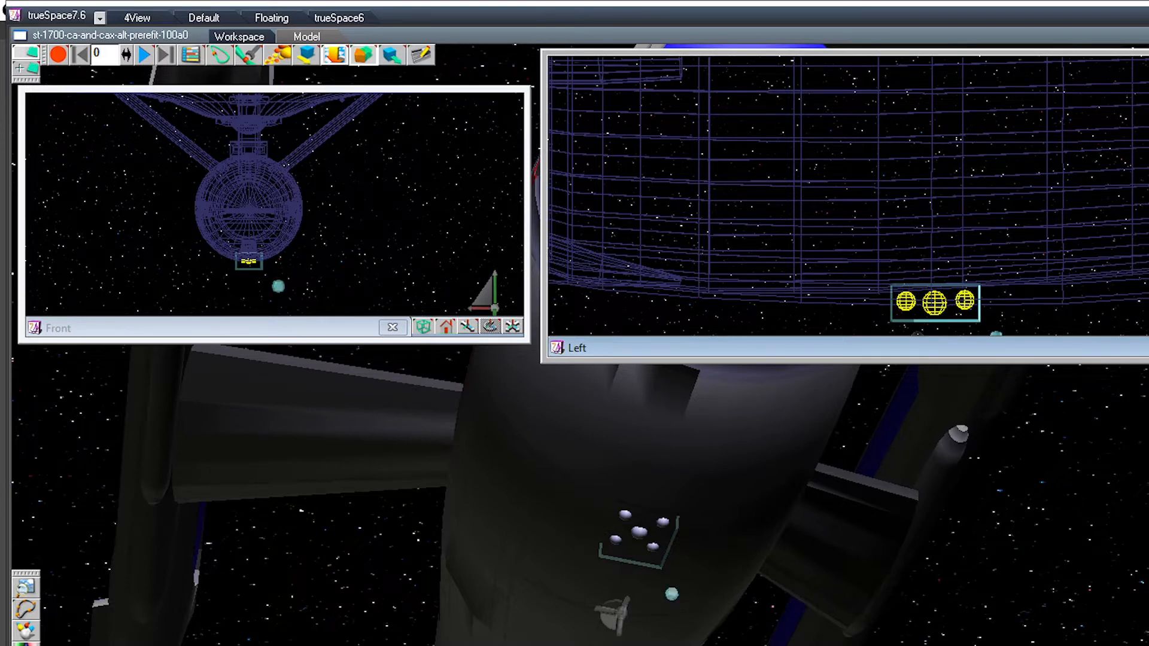
Step: Show the Front view shaded and raise the pair of small spheres at the secondary hull's stern slightly
{"action": "left_click_drag", "start_coordinate": [1017, 180], "coordinate": [658, 323]}
{"action": "left_click_drag", "start_coordinate": [898, 198], "coordinate": [784, 228]}
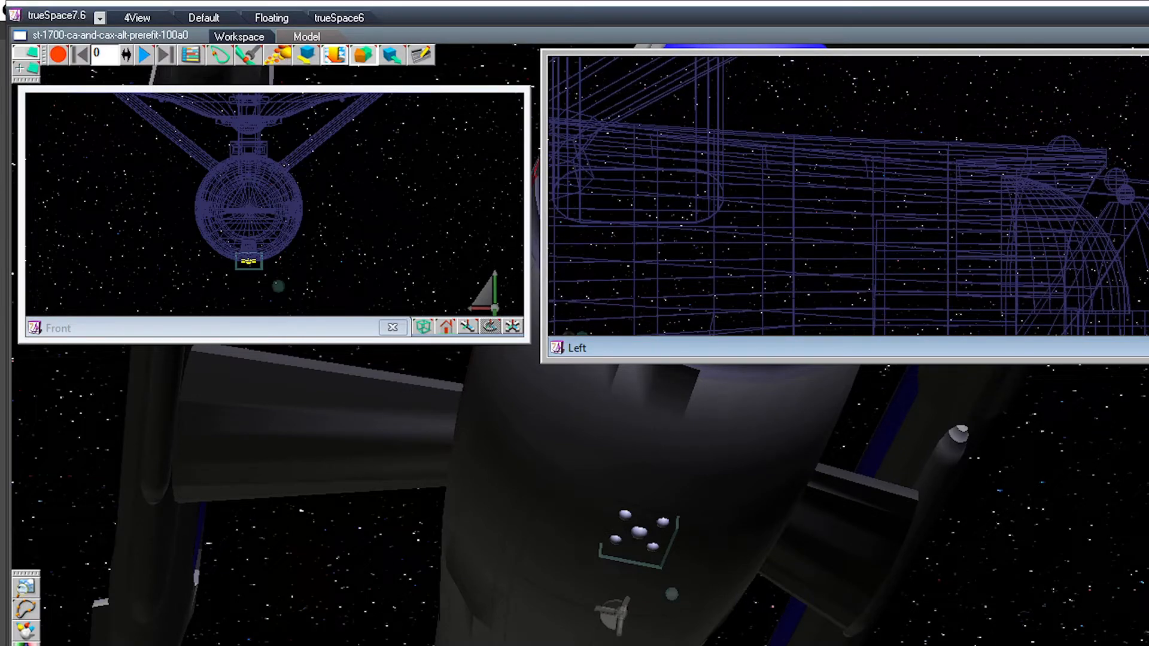
{"action": "left_click_drag", "start_coordinate": [275, 179], "coordinate": [275, 222]}
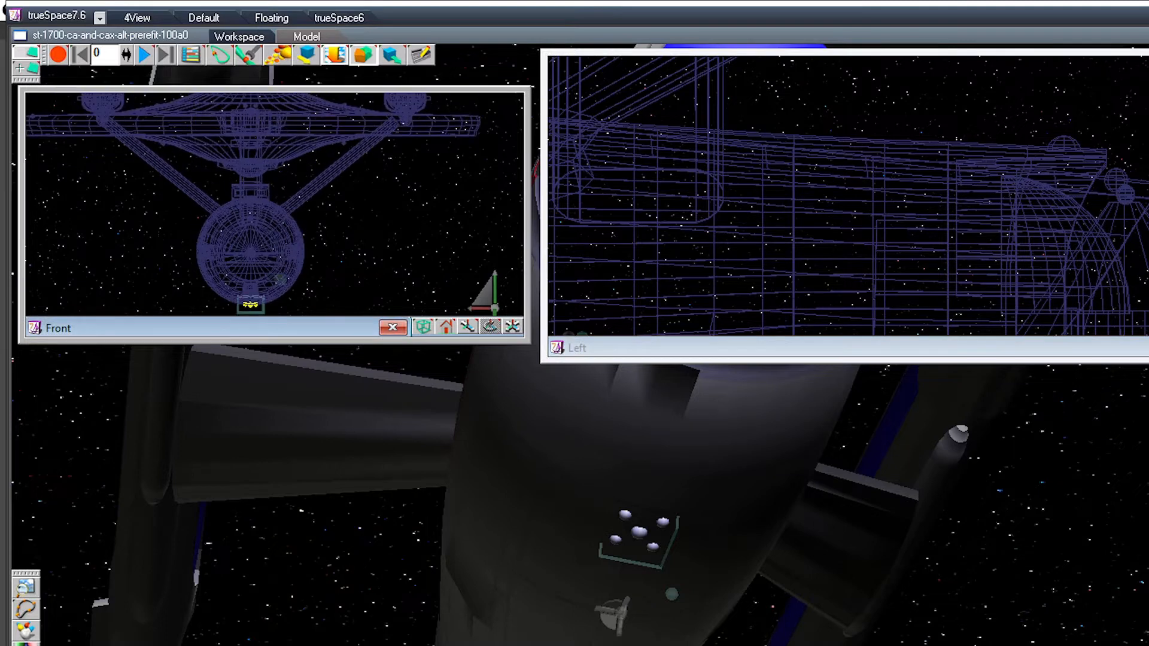
{"action": "scroll", "coordinate": [275, 222], "scroll_direction": "up", "scroll_amount": 5}
{"action": "scroll", "coordinate": [274, 222], "scroll_direction": "up", "scroll_amount": 1}
{"action": "left_click_drag", "start_coordinate": [423, 327], "coordinate": [423, 261]}
{"action": "scroll", "coordinate": [275, 204], "scroll_direction": "up", "scroll_amount": 4}
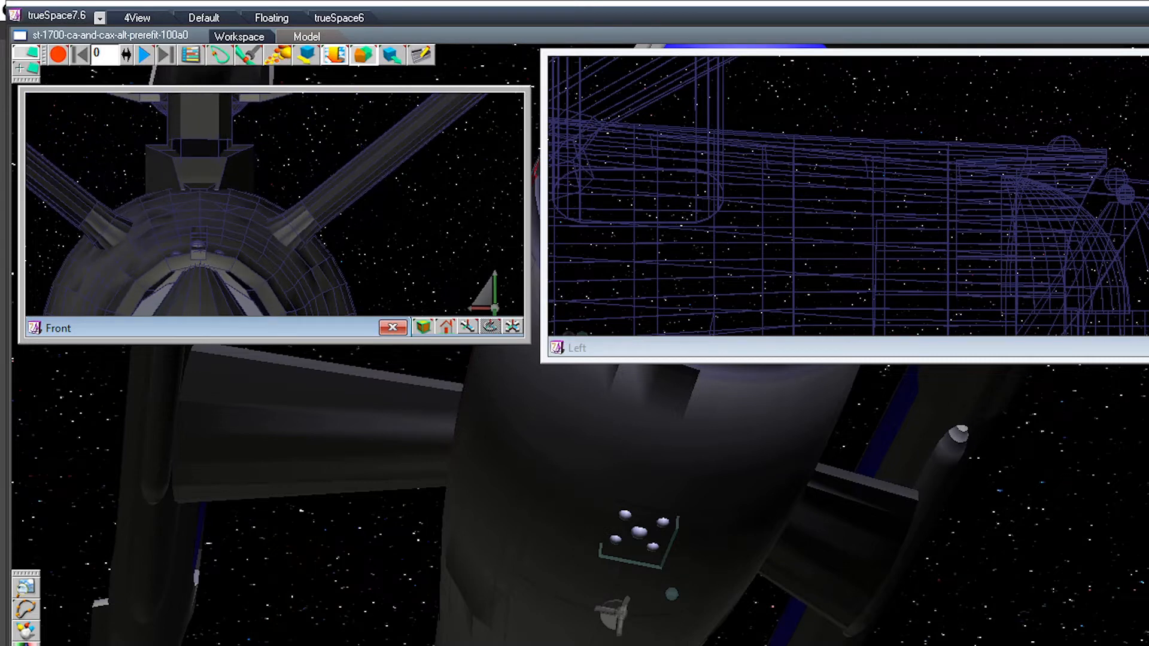
{"action": "left_click", "coordinate": [1125, 195]}
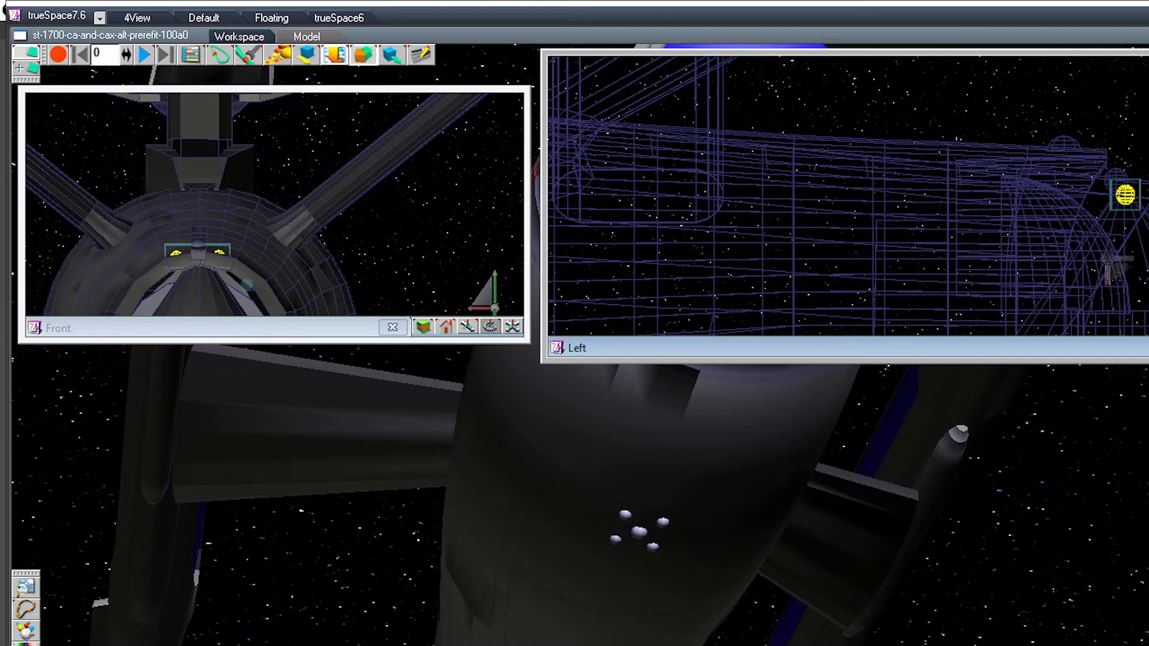
{"action": "left_click_drag", "start_coordinate": [1124, 195], "coordinate": [1125, 192]}
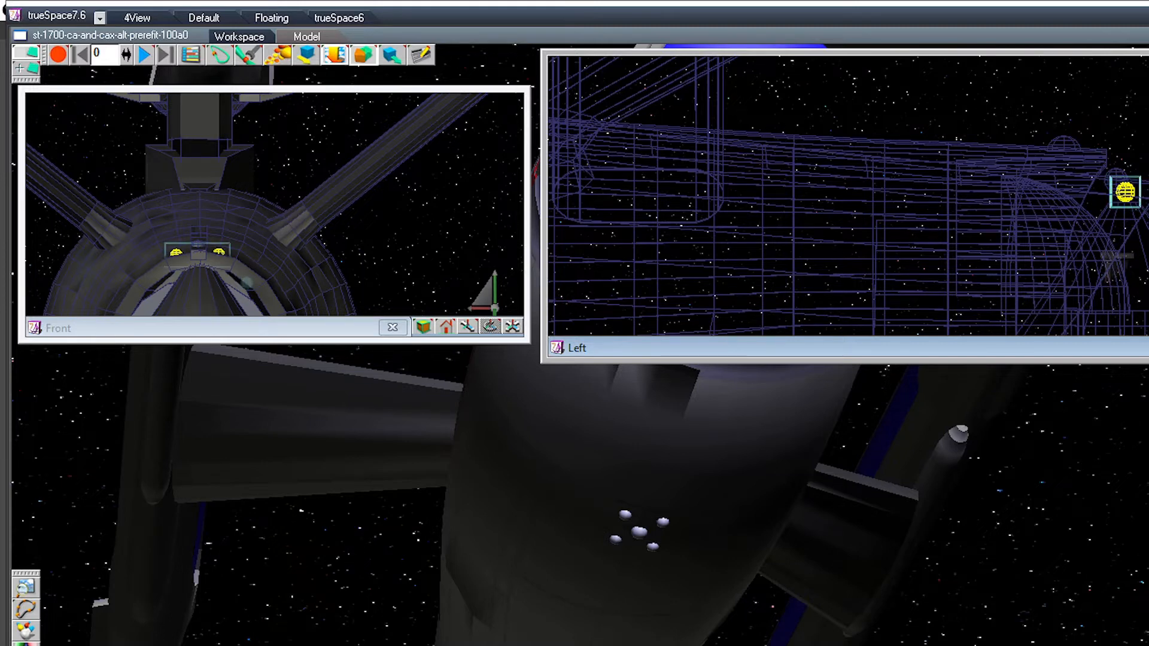
Step: Raise the single larger sphere above the stern pair slightly and nudge it sideways onto the hull's centreline
{"action": "left_click_drag", "start_coordinate": [1125, 192], "coordinate": [1116, 180]}
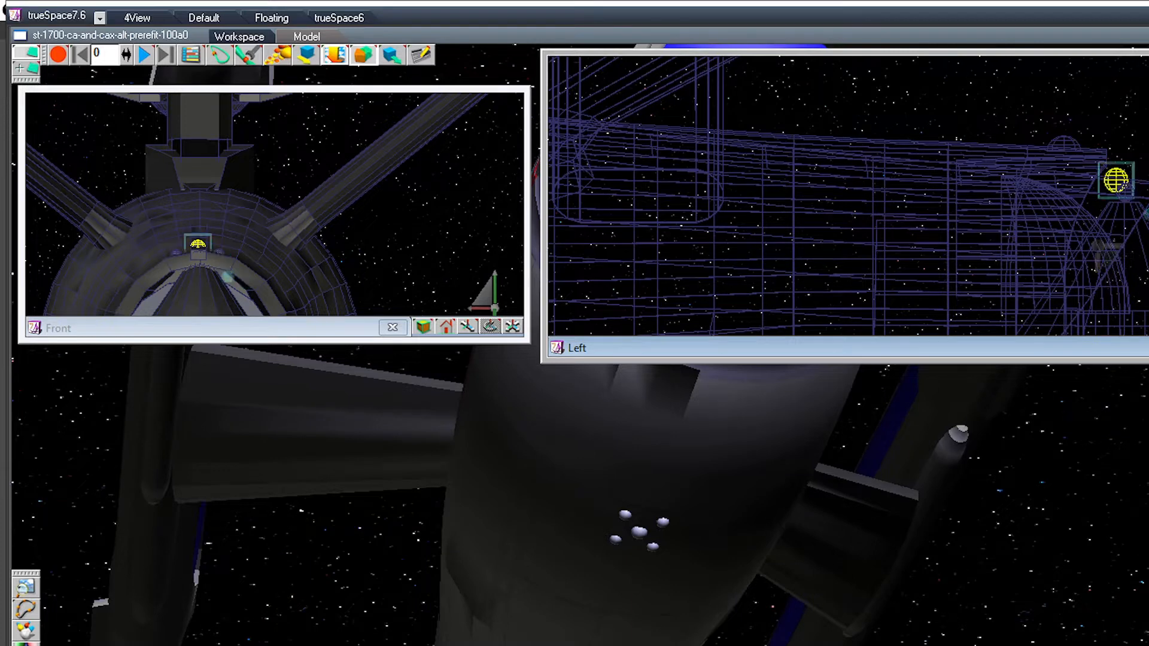
{"action": "left_click_drag", "start_coordinate": [198, 244], "coordinate": [200, 241]}
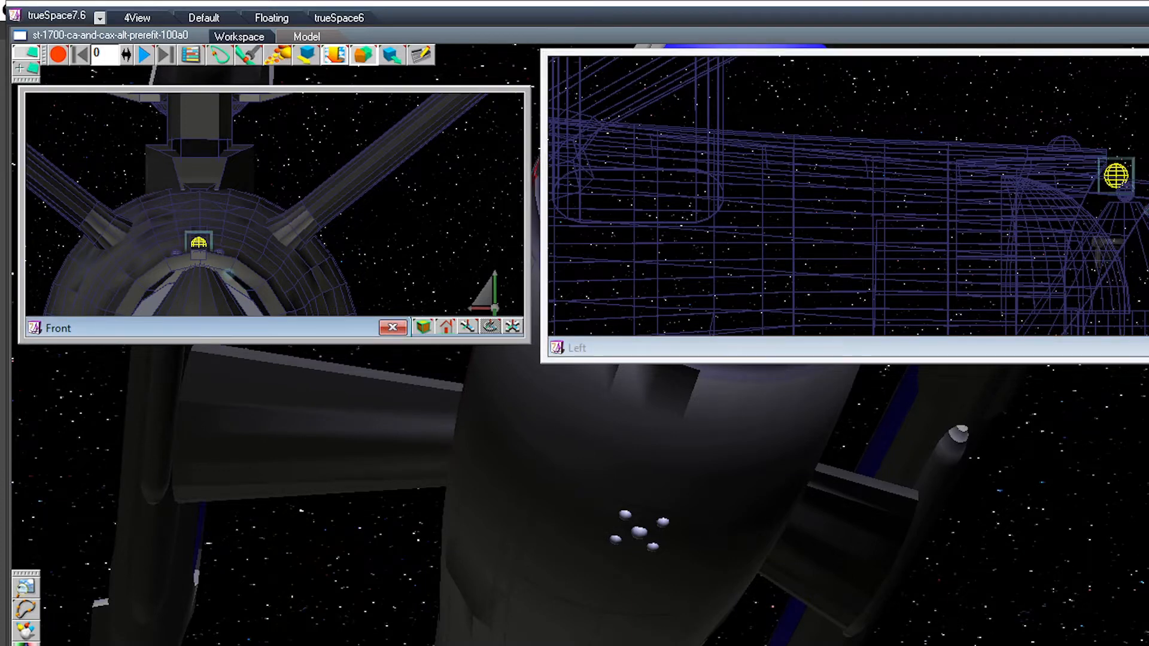
{"action": "key", "text": "Right"}
Step: Shift the pair of small stern spheres slightly sideways so it sits evenly about the centreline, and keep the pair selected
{"action": "left_click", "coordinate": [1125, 193]}
{"action": "left_click", "coordinate": [1125, 193]}
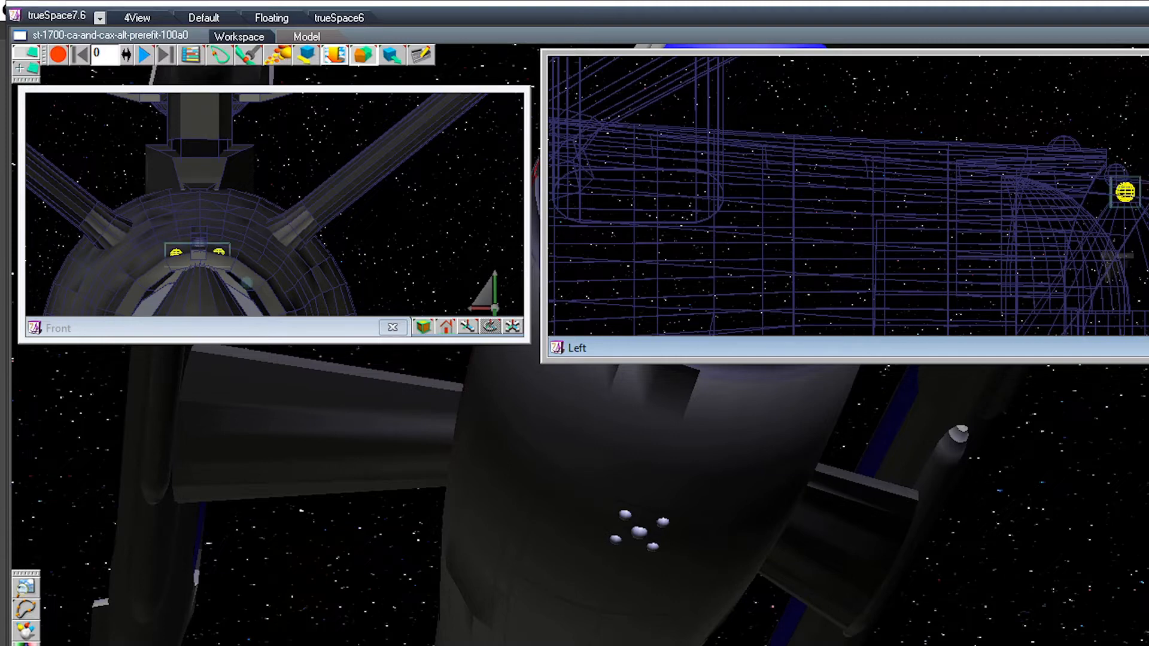
{"action": "left_click_drag", "start_coordinate": [198, 251], "coordinate": [200, 252]}
{"action": "left_click", "coordinate": [1124, 188]}
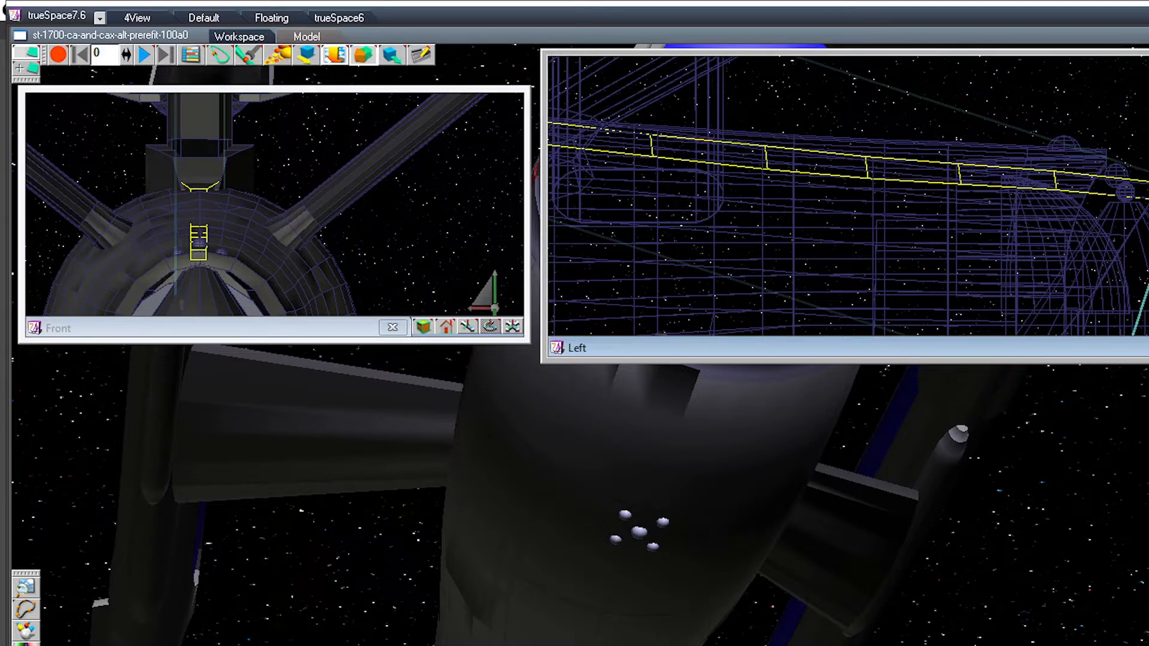
{"action": "left_click", "coordinate": [1125, 192]}
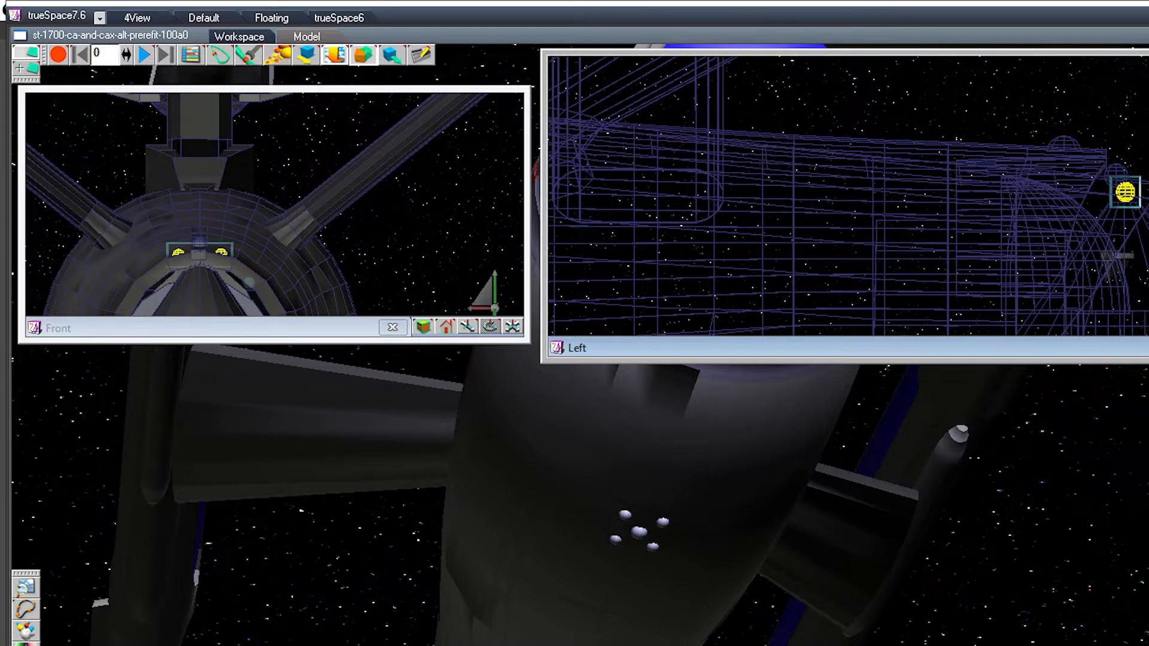
Step: Glue the single larger stern sphere to the pair of small spheres beneath it
{"action": "middle_click_drag", "start_coordinate": [706, 466], "coordinate": [383, 479]}
{"action": "middle_click_drag", "start_coordinate": [687, 467], "coordinate": [568, 466]}
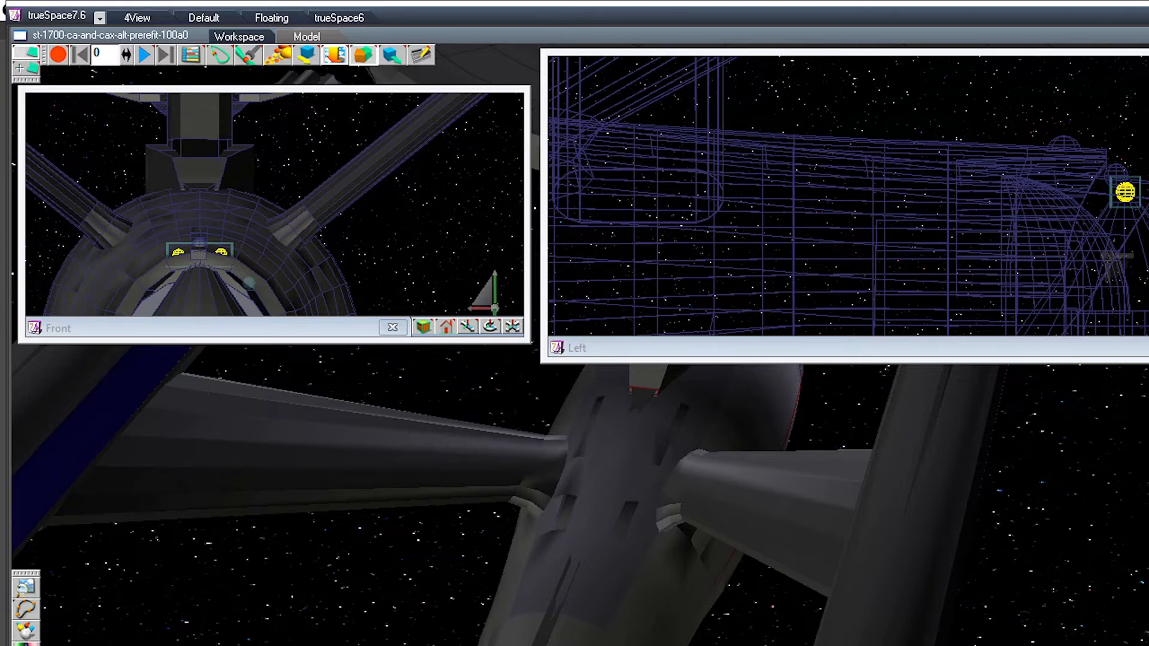
{"action": "left_click", "coordinate": [1115, 171], "text": "ctrl"}
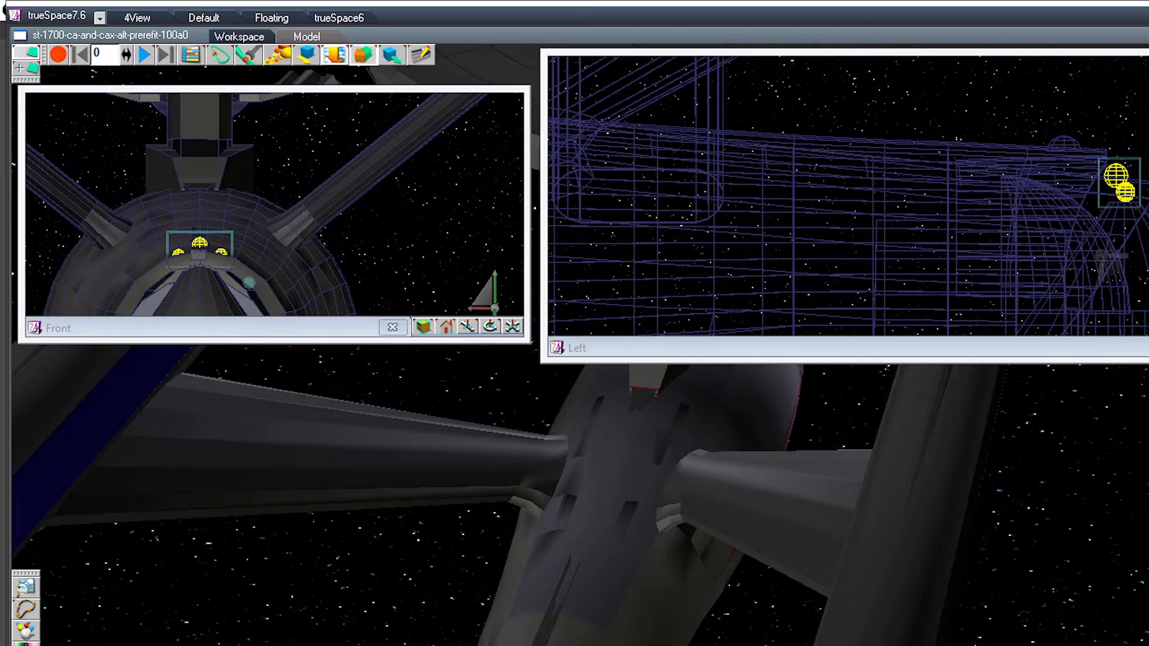
Step: Glue the narrow strip along the top of the secondary hull to the neck base piece, and clear the selection
{"action": "left_click", "coordinate": [762, 263]}
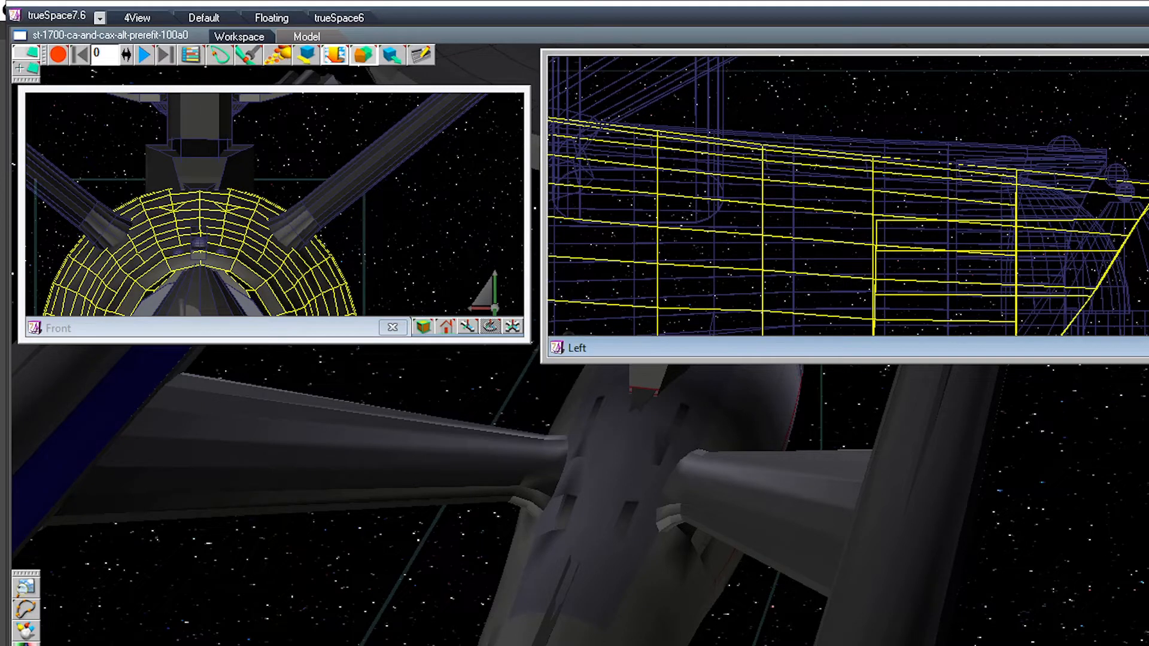
{"action": "left_click", "coordinate": [200, 187]}
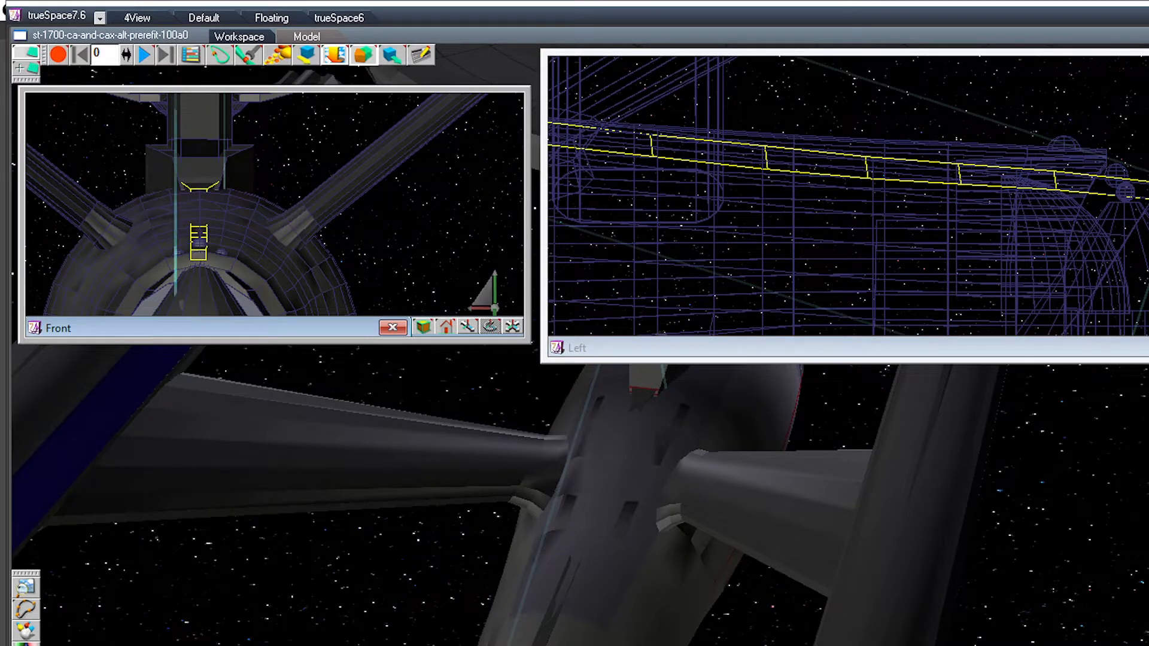
{"action": "left_click", "coordinate": [199, 147], "text": "ctrl"}
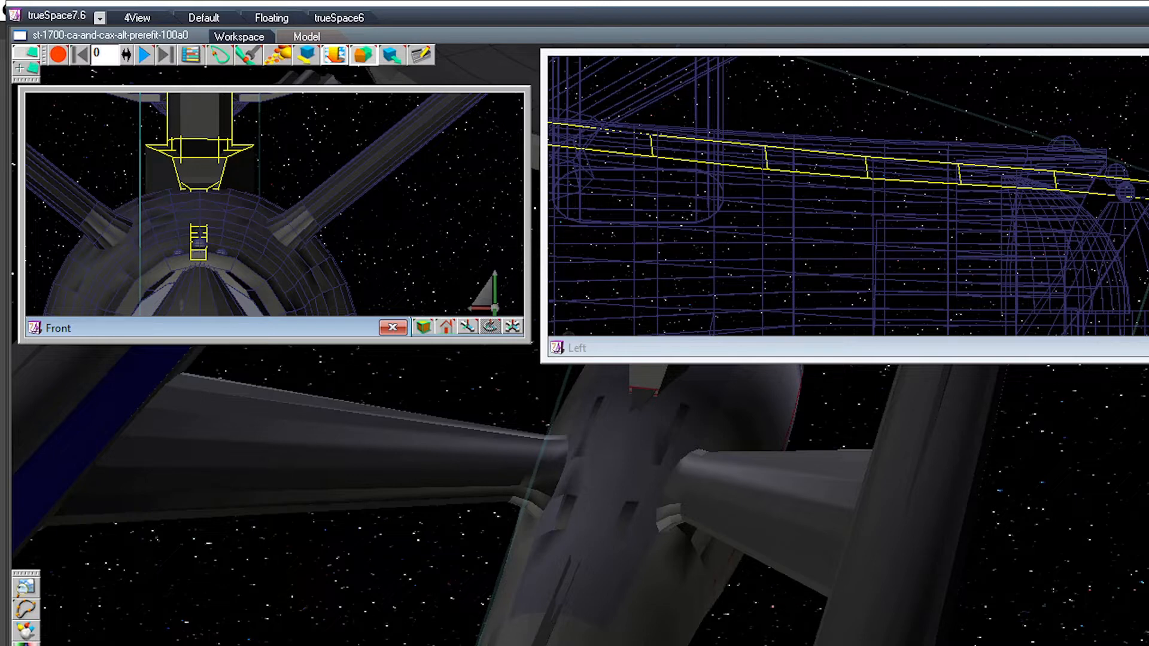
{"action": "key", "text": "Escape"}
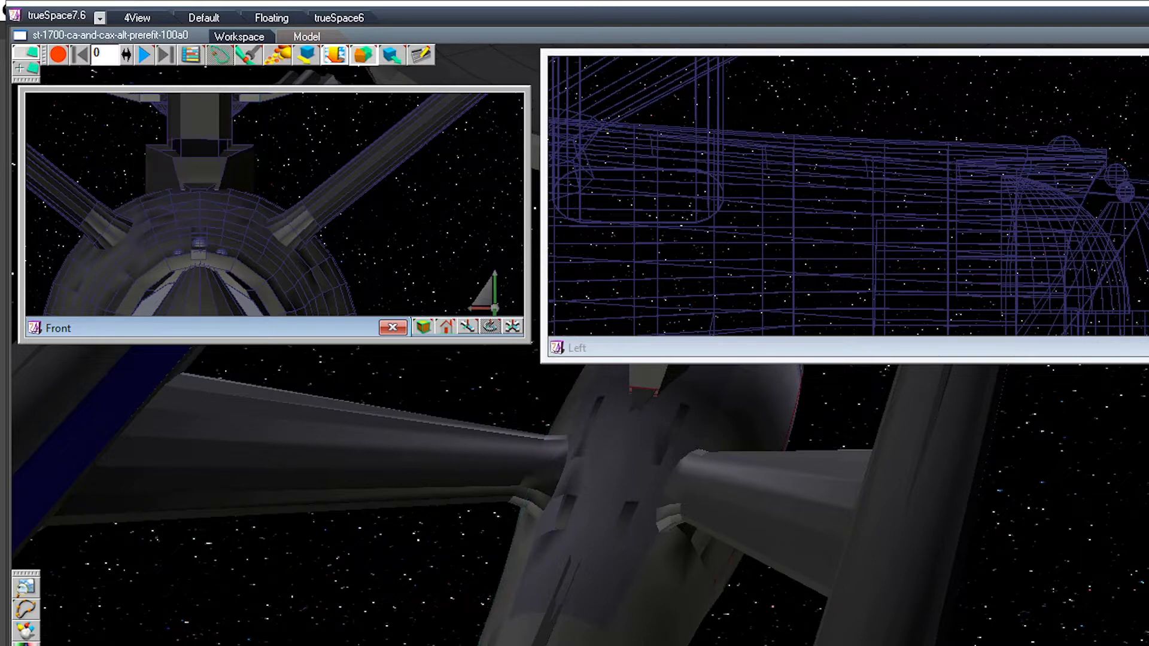
Step: Display mesh edges in the main view and glue the two side cylinders flanking the blue deflector dish together
{"action": "scroll", "coordinate": [274, 203], "scroll_direction": "down", "scroll_amount": 5}
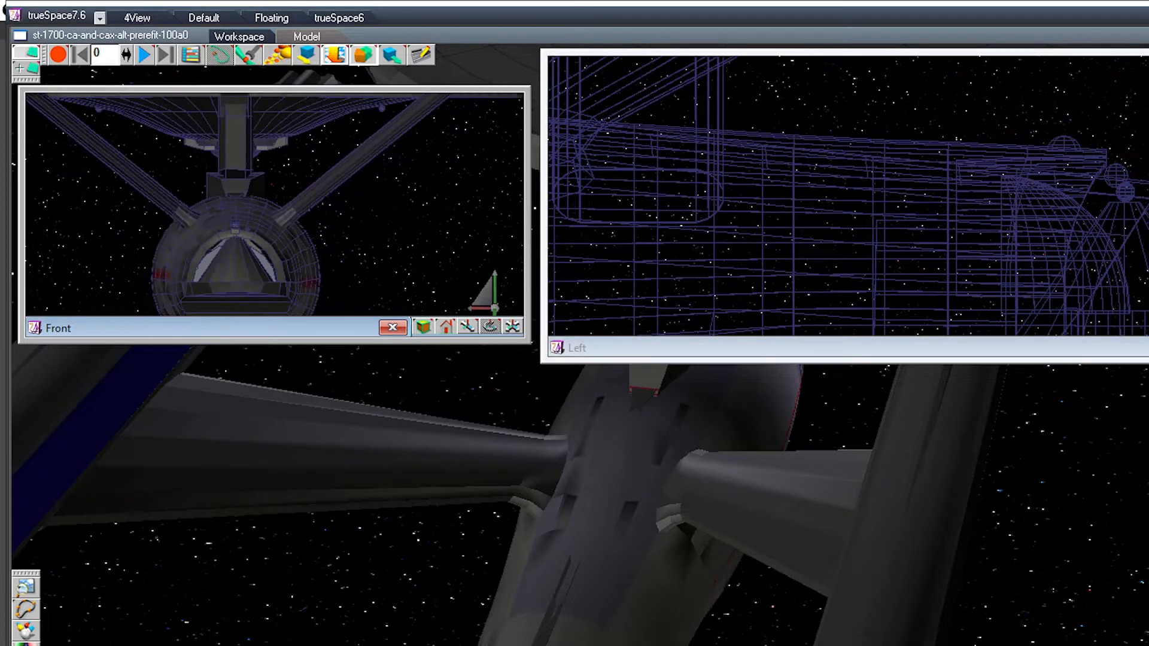
{"action": "left_click", "coordinate": [837, 198]}
{"action": "scroll", "coordinate": [848, 196], "scroll_direction": "down", "scroll_amount": 6}
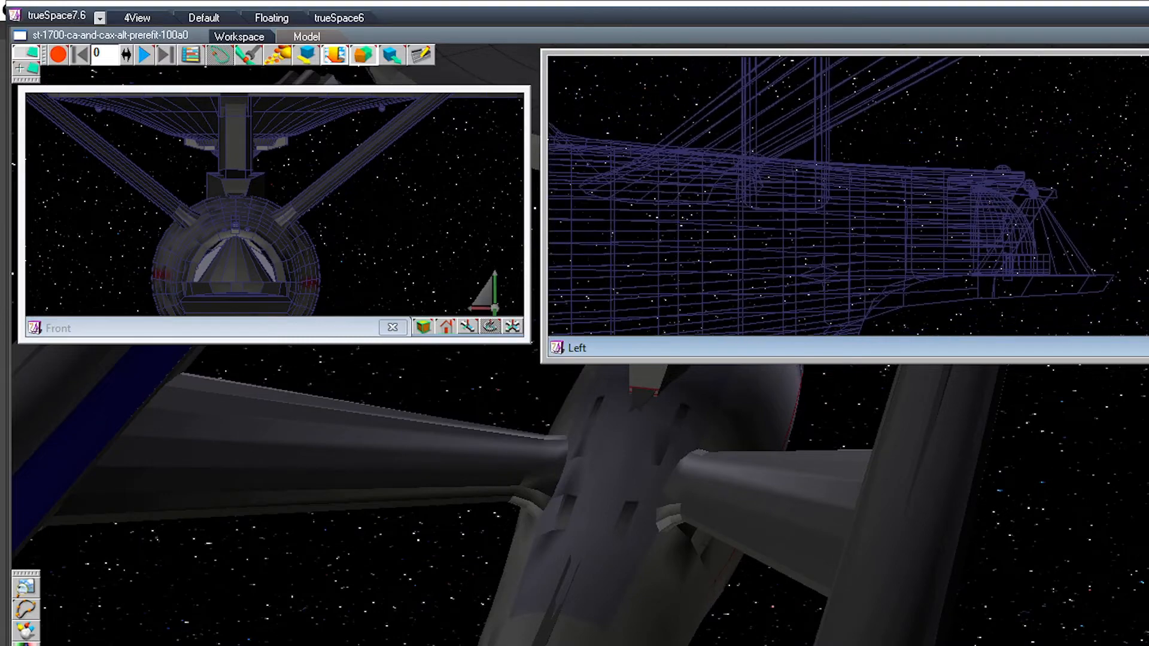
{"action": "scroll", "coordinate": [848, 195], "scroll_direction": "down", "scroll_amount": 2}
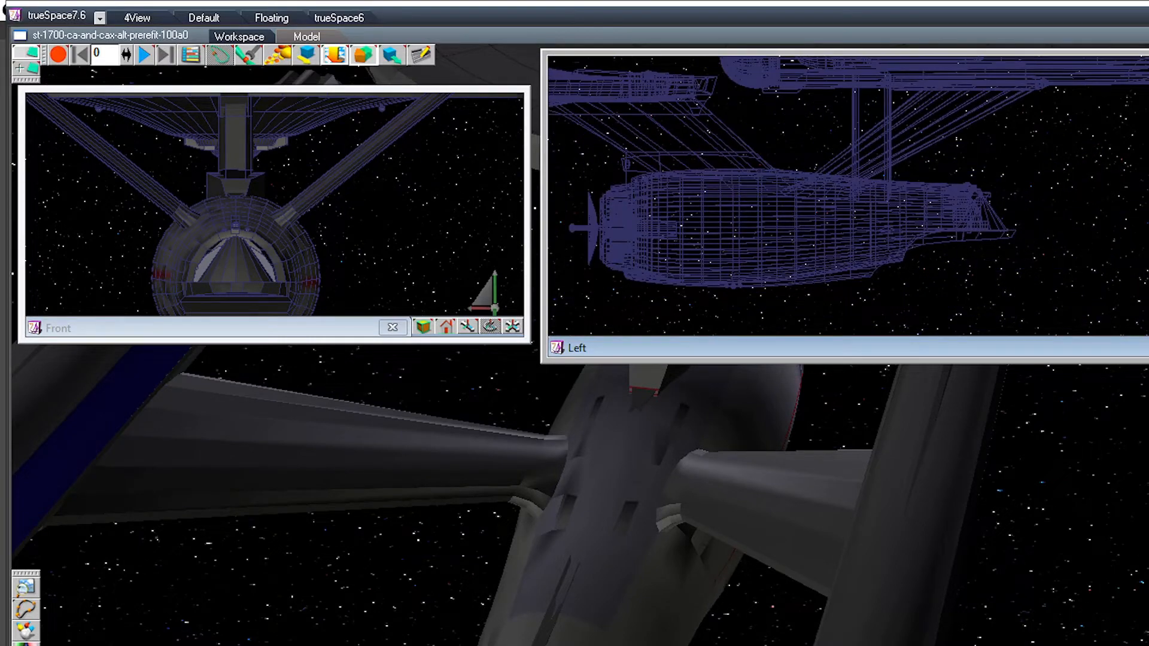
{"action": "middle_click_drag", "start_coordinate": [848, 196], "coordinate": [969, 217]}
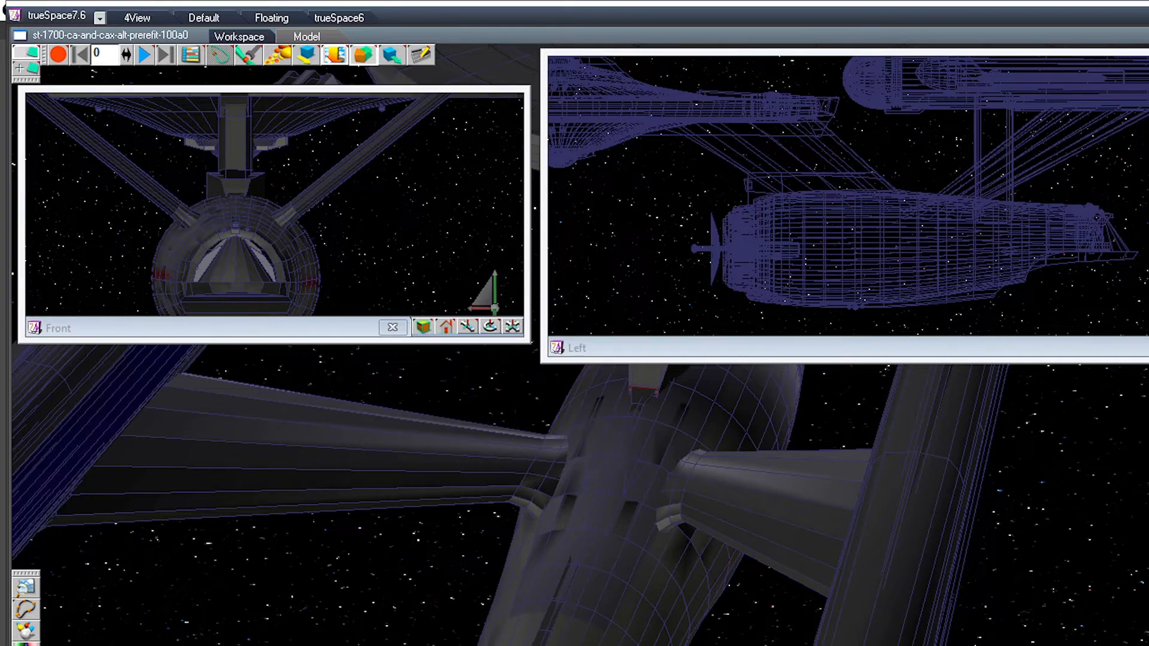
{"action": "left_click", "coordinate": [610, 521]}
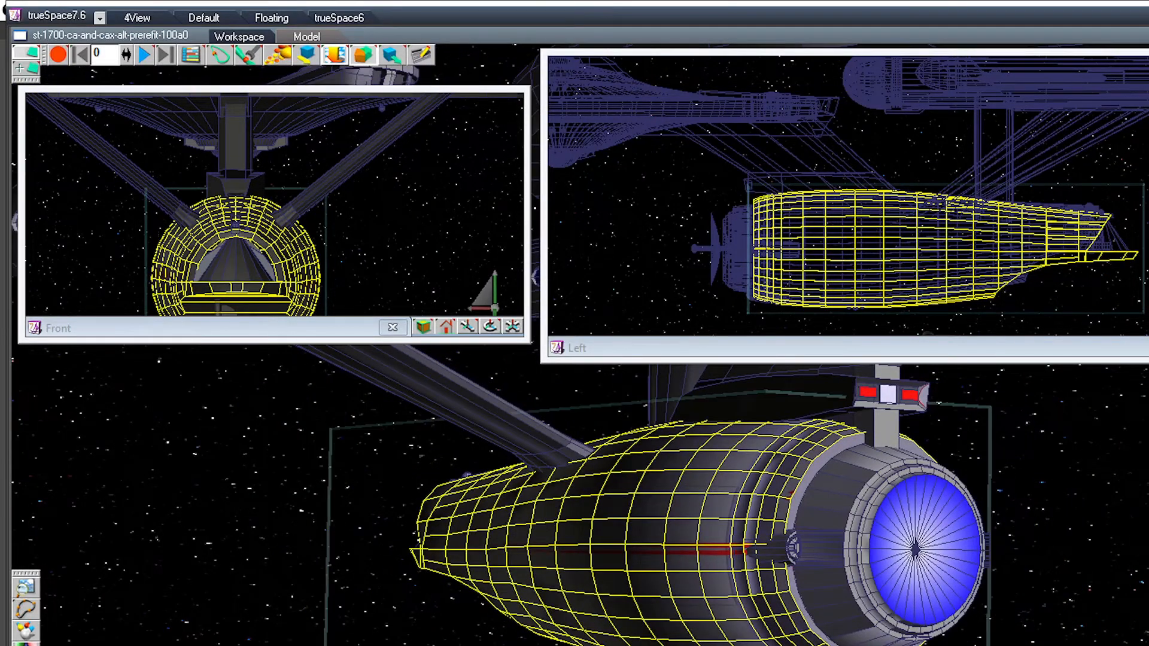
{"action": "left_click", "coordinate": [793, 548]}
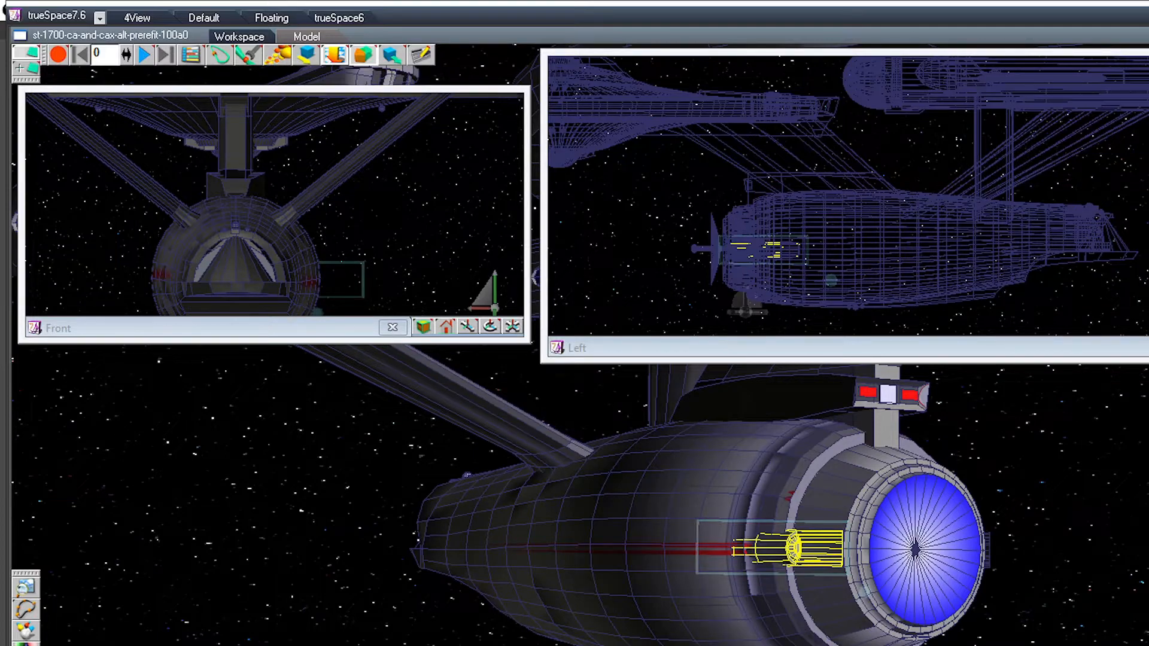
{"action": "middle_click_drag", "start_coordinate": [793, 548], "coordinate": [655, 551]}
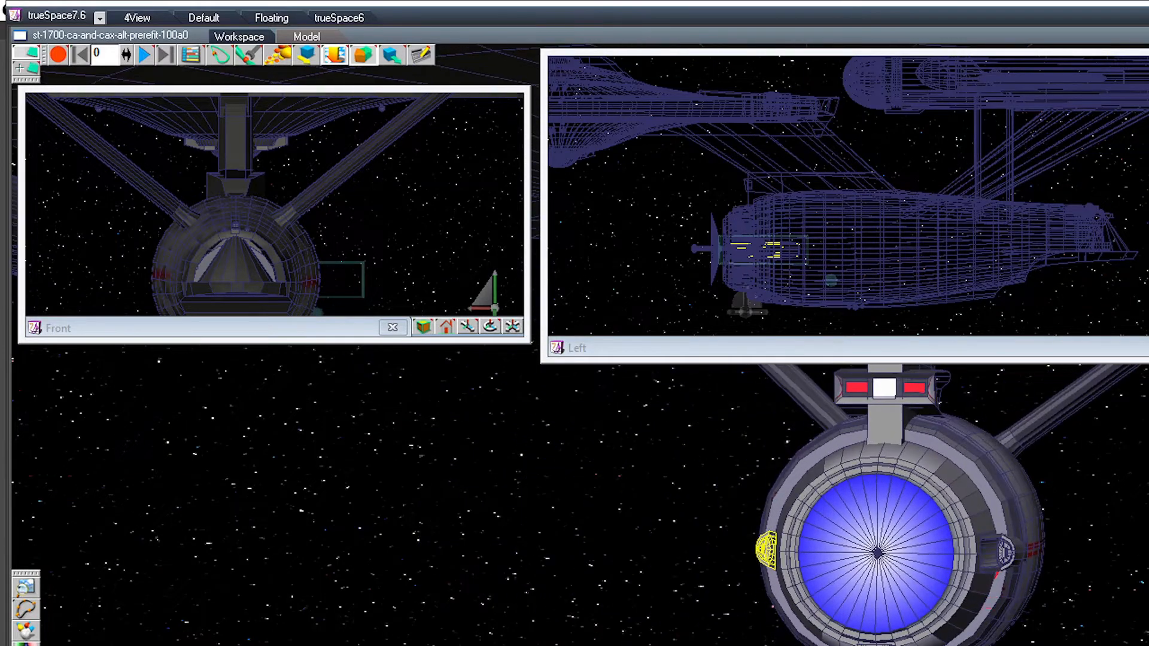
{"action": "left_click", "coordinate": [1005, 552], "text": "ctrl"}
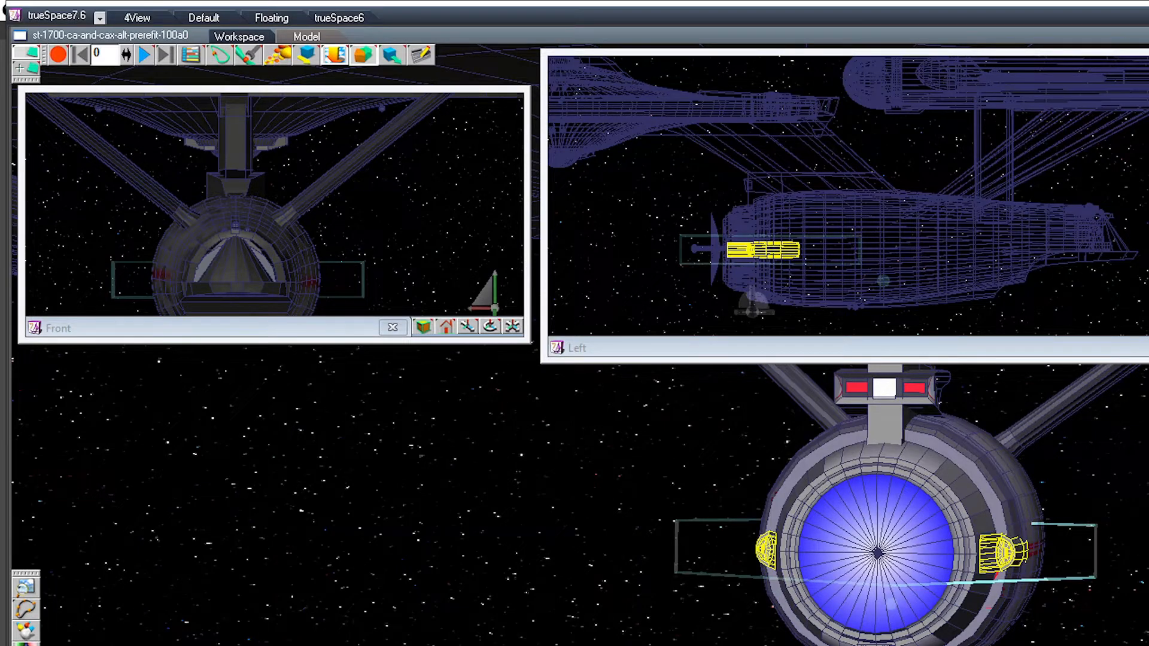
Step: Add the piece below the dish and the deflector housing to the side-cylinder group, and check the group by reselecting it
{"action": "left_click", "coordinate": [875, 644], "text": "ctrl"}
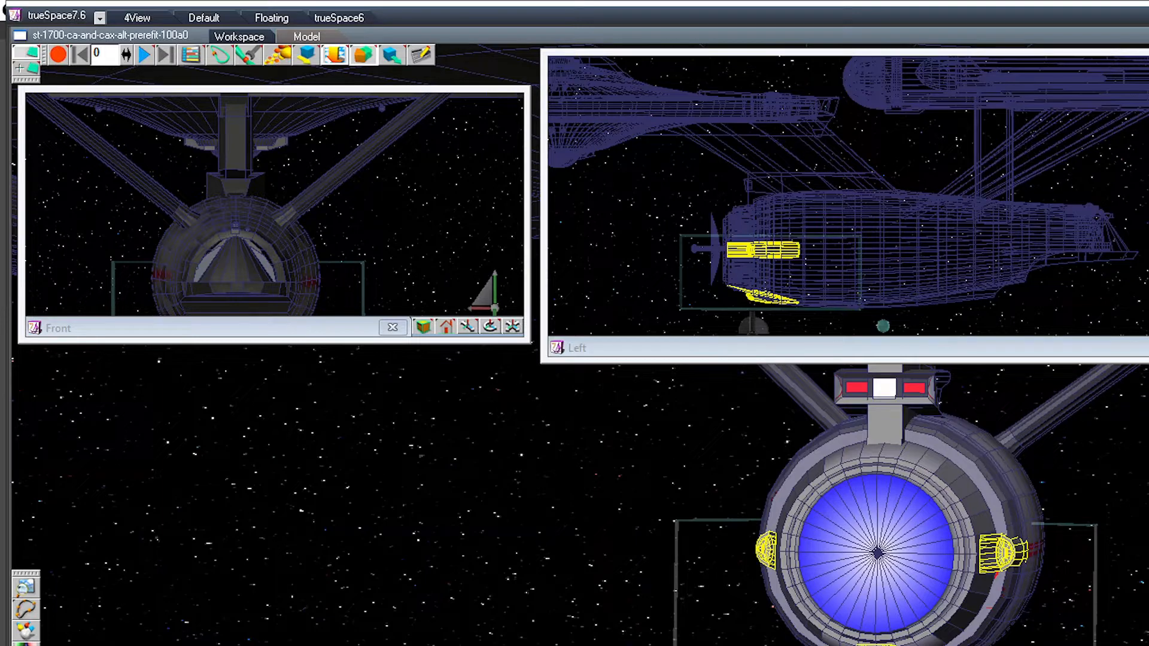
{"action": "left_click", "coordinate": [877, 604], "text": "ctrl"}
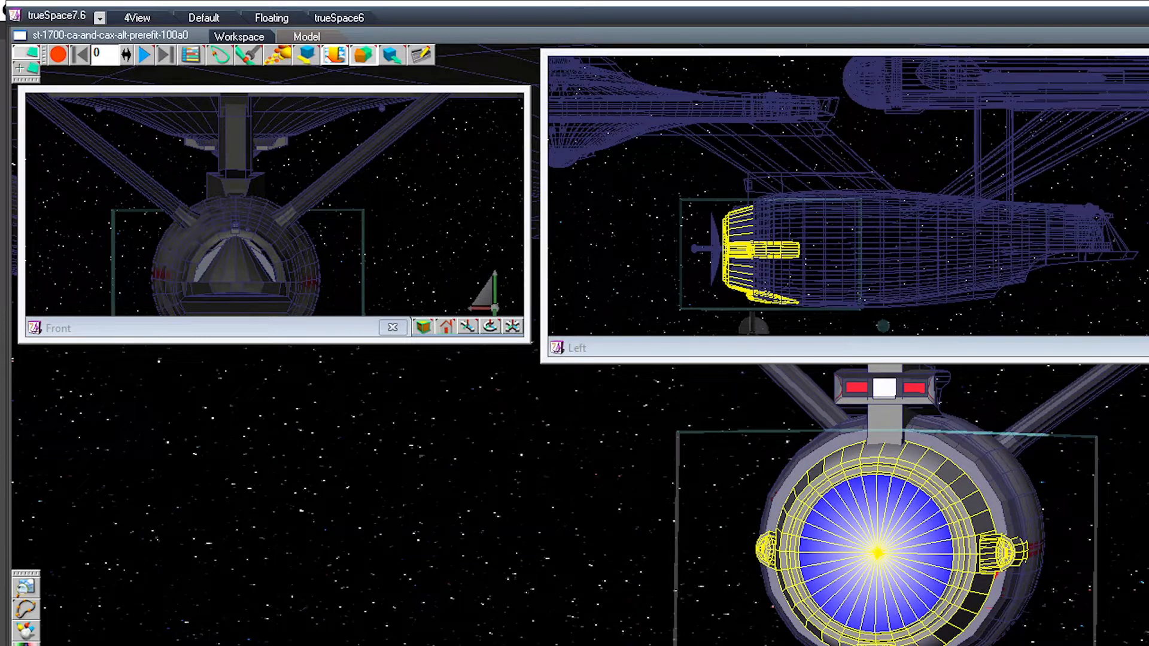
{"action": "left_click", "coordinate": [897, 251]}
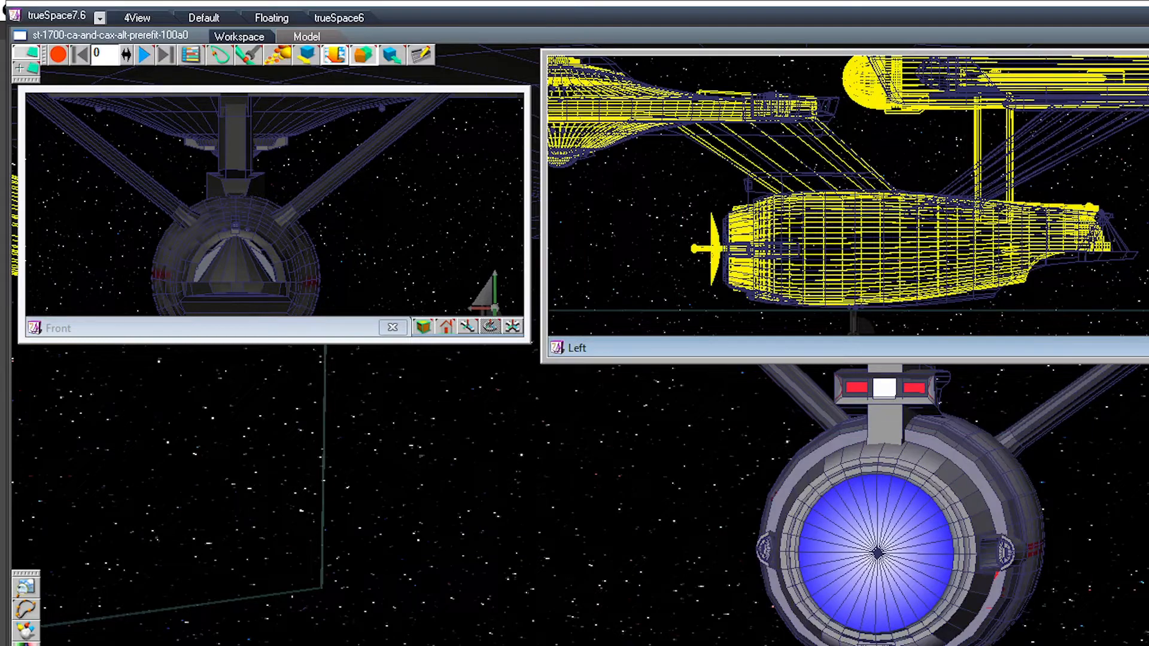
{"action": "left_click", "coordinate": [1029, 158]}
{"action": "left_click", "coordinate": [877, 552]}
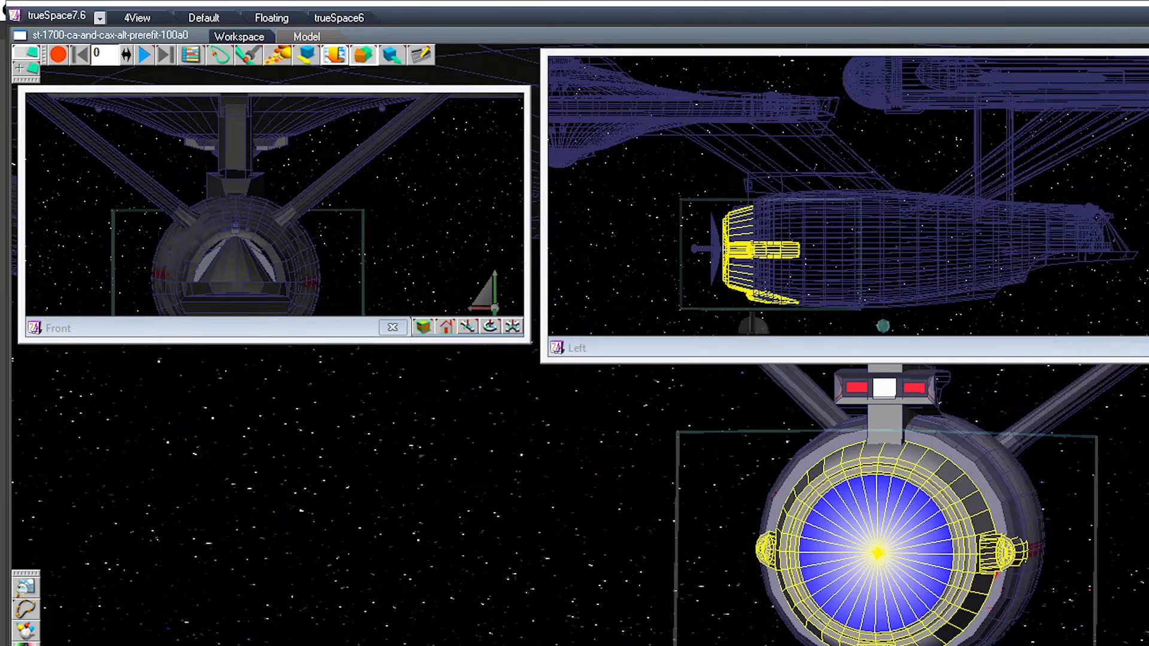
Step: Examine the neck, deflector and secondary hull groups and the small belly spheres from several angles
{"action": "middle_click_drag", "start_coordinate": [877, 551], "coordinate": [649, 643]}
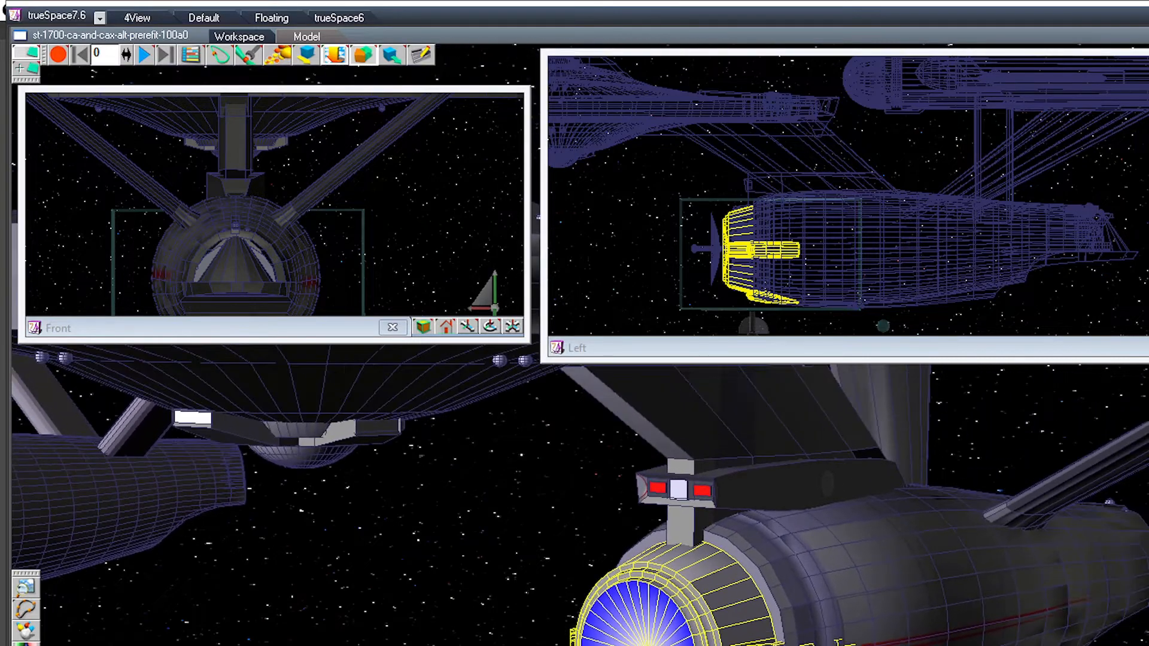
{"action": "left_click", "coordinate": [682, 487]}
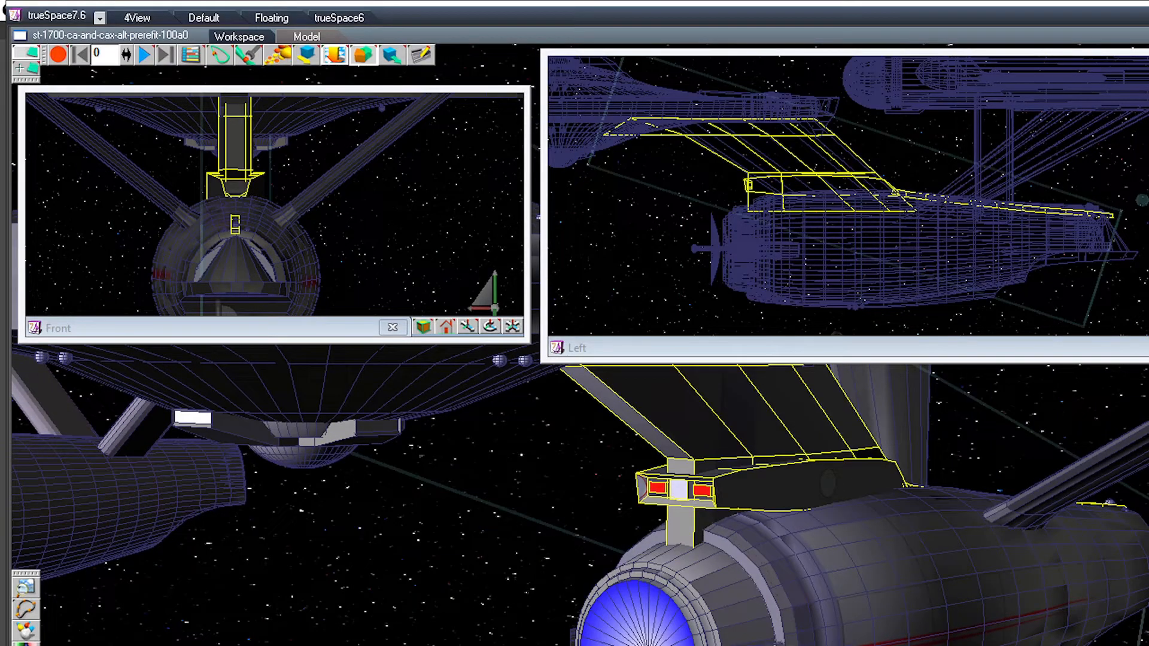
{"action": "left_click", "coordinate": [604, 546]}
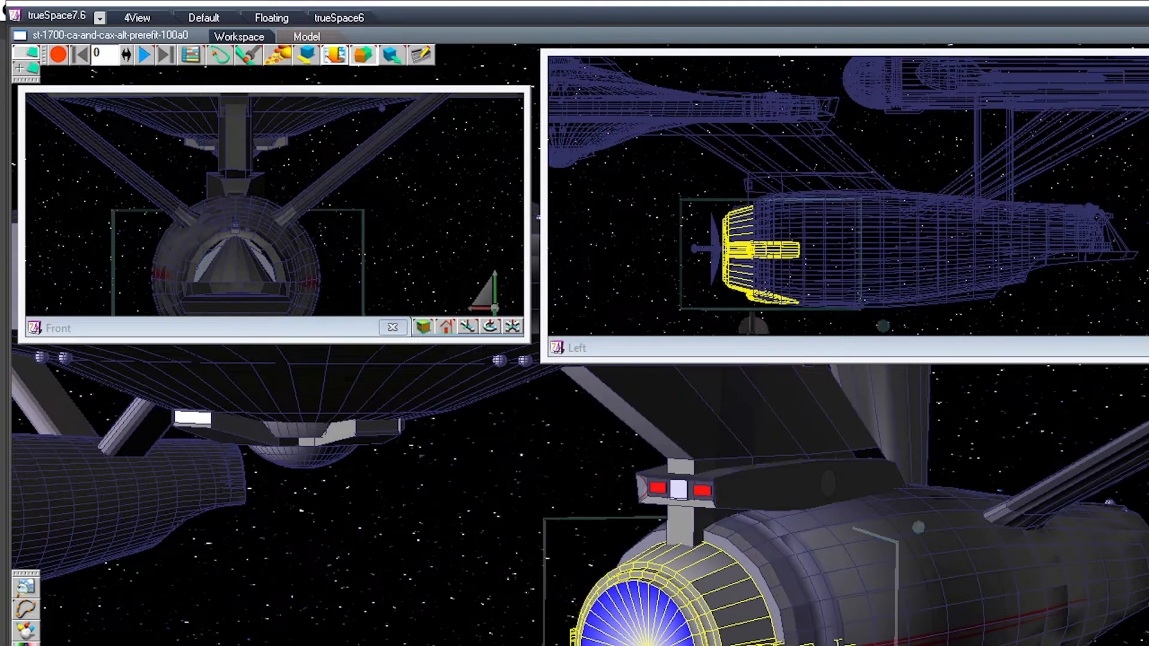
{"action": "left_click", "coordinate": [874, 565]}
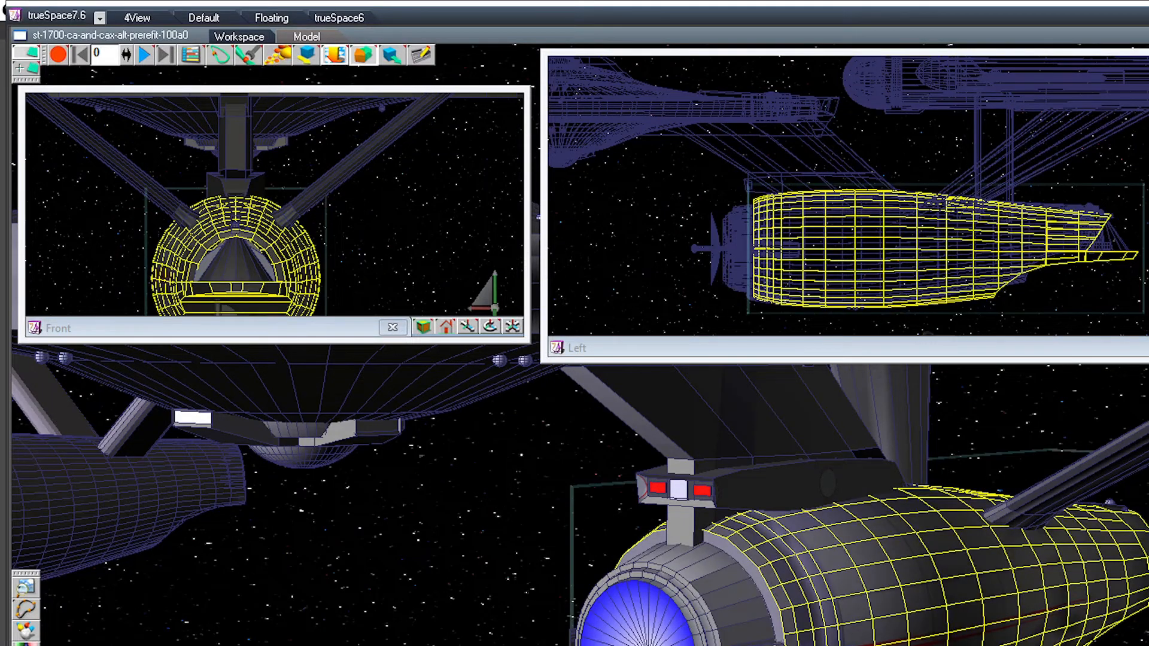
{"action": "middle_click_drag", "start_coordinate": [873, 566], "coordinate": [862, 473]}
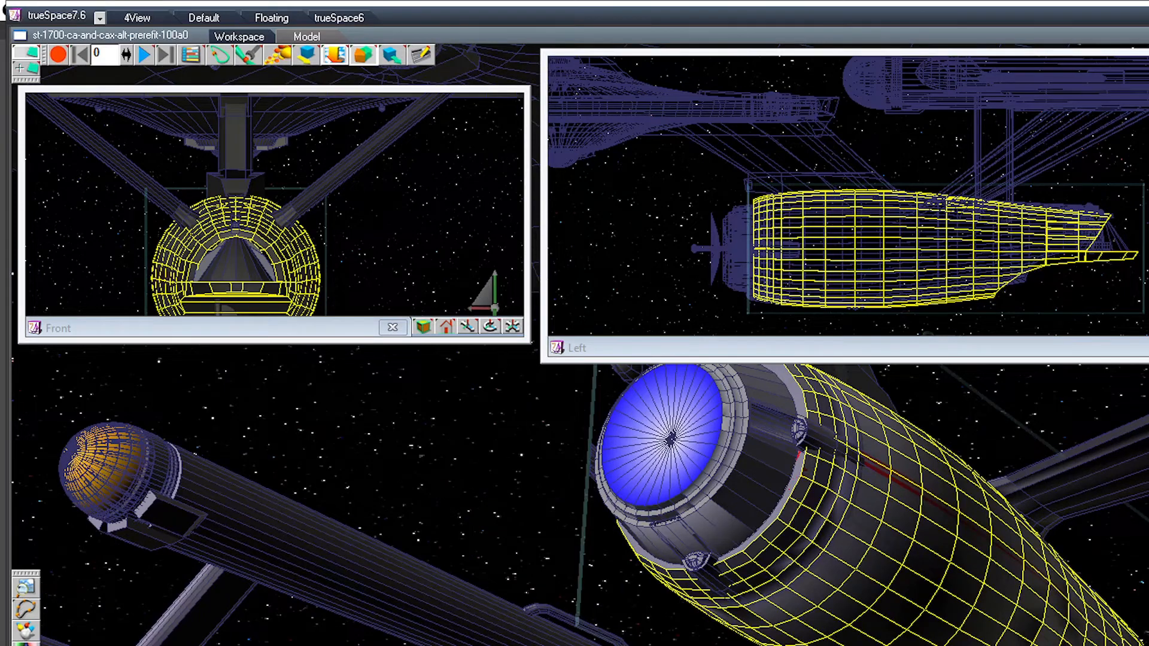
{"action": "left_click", "coordinate": [856, 307]}
{"action": "middle_click_drag", "start_coordinate": [862, 479], "coordinate": [598, 527]}
{"action": "middle_click_drag", "start_coordinate": [778, 515], "coordinate": [885, 479]}
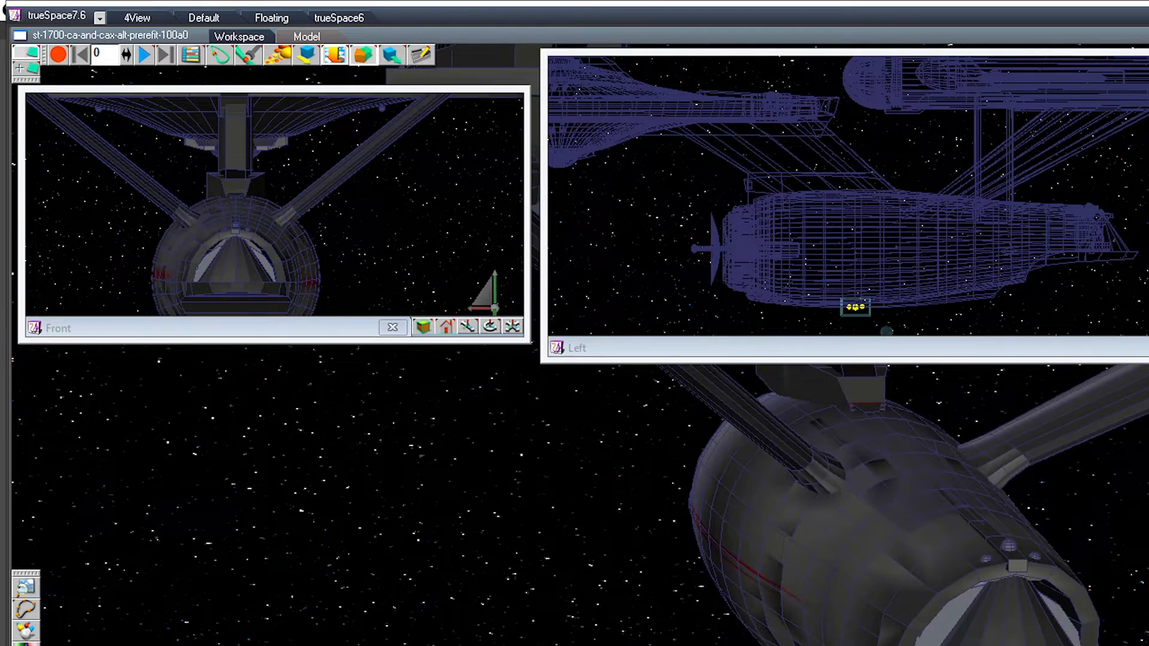
Step: Glue the stern sphere group to the stern cone, the secondary hull and the neck group
{"action": "left_click", "coordinate": [1009, 545]}
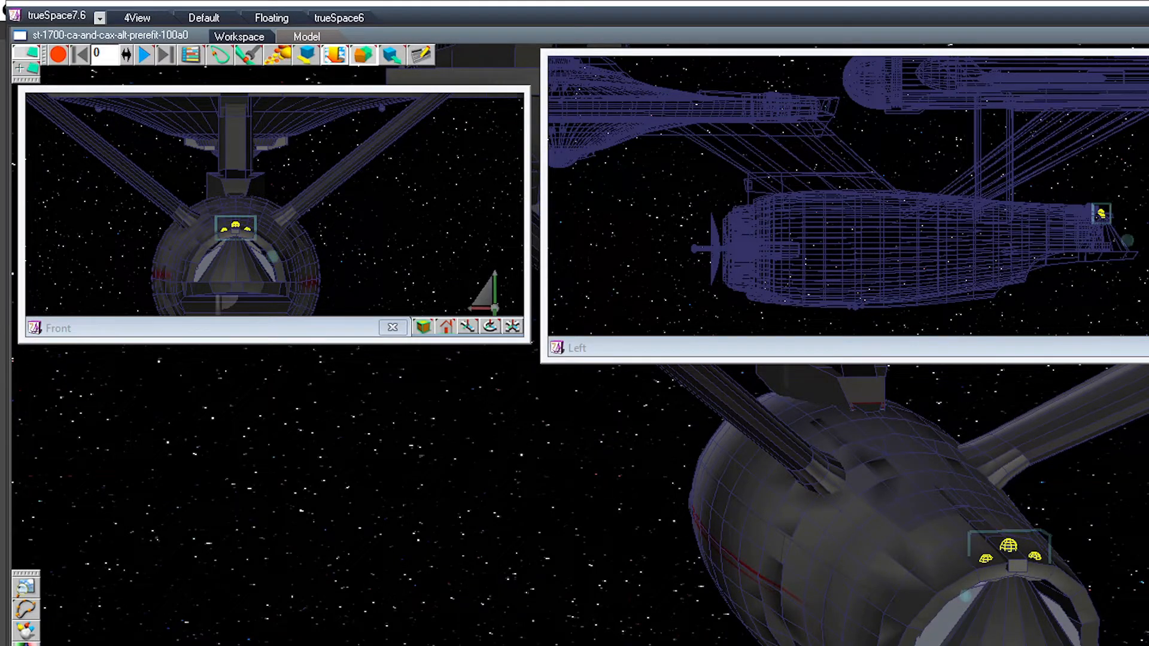
{"action": "middle_click_drag", "start_coordinate": [778, 509], "coordinate": [855, 487]}
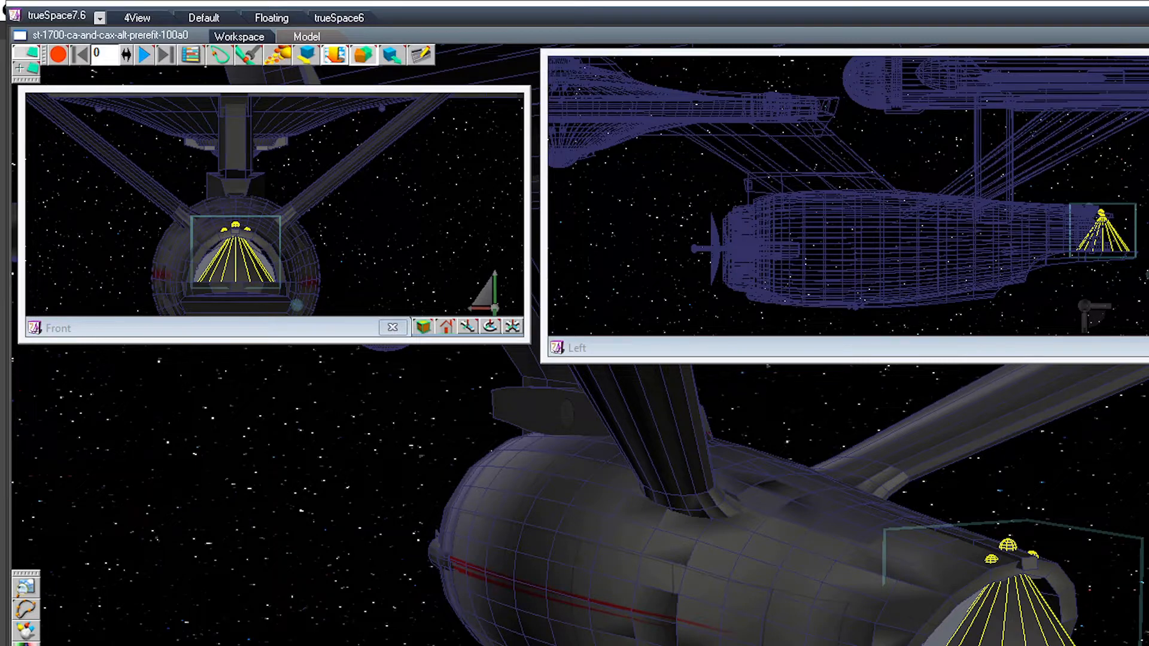
{"action": "key", "text": "Up"}
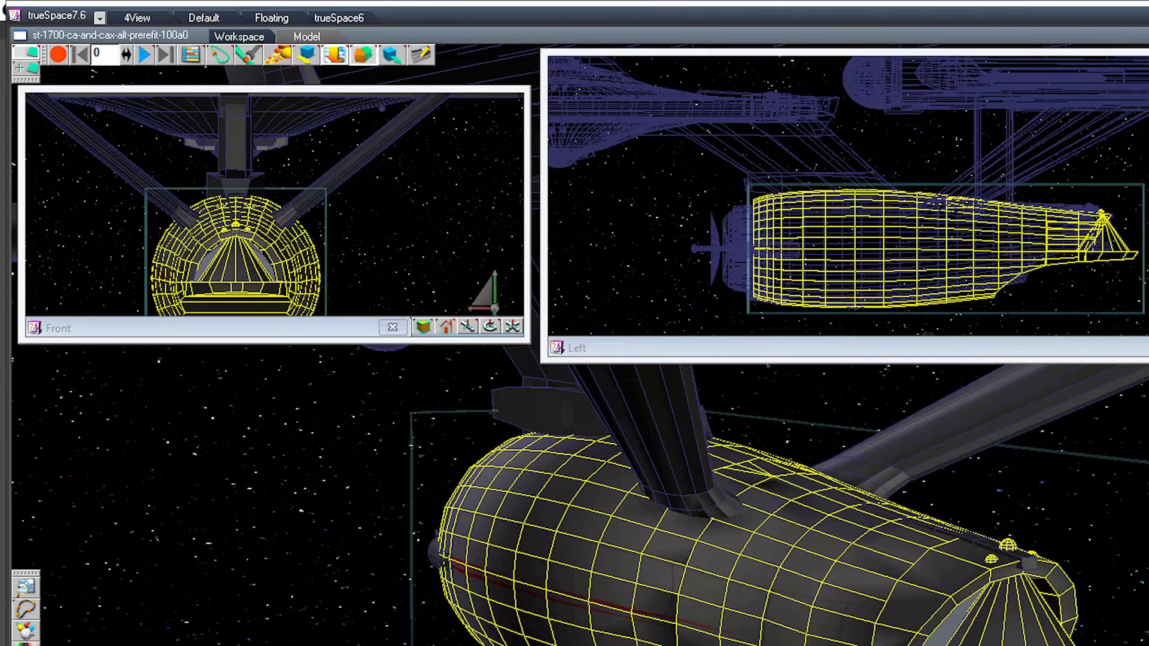
{"action": "key", "text": "Up"}
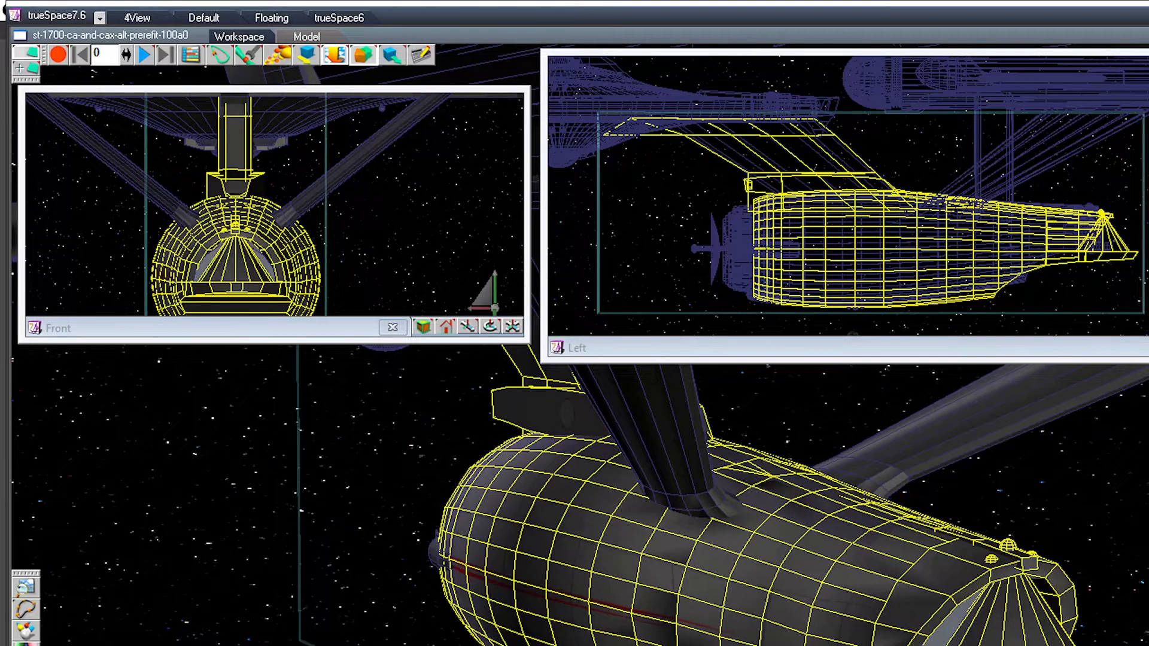
Step: Add the deflector group and the small spheres under the belly to the glued secondary hull and neck group
{"action": "middle_click_drag", "start_coordinate": [575, 478], "coordinate": [748, 440]}
{"action": "left_click", "coordinate": [508, 484], "text": "ctrl"}
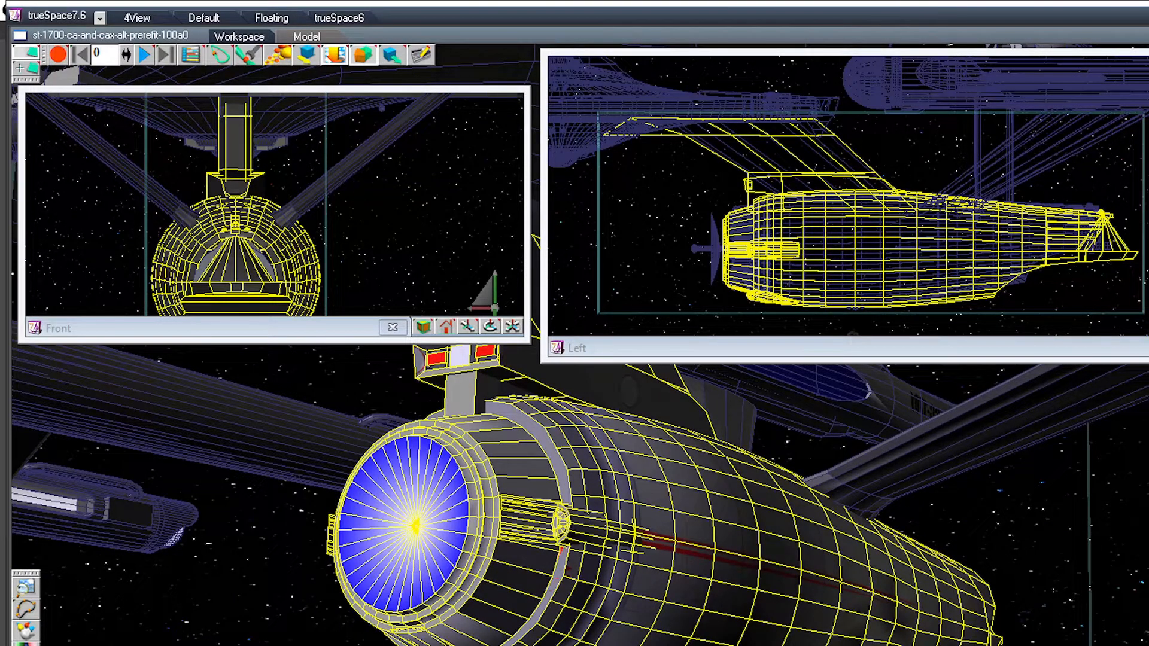
{"action": "left_click", "coordinate": [855, 306], "text": "ctrl"}
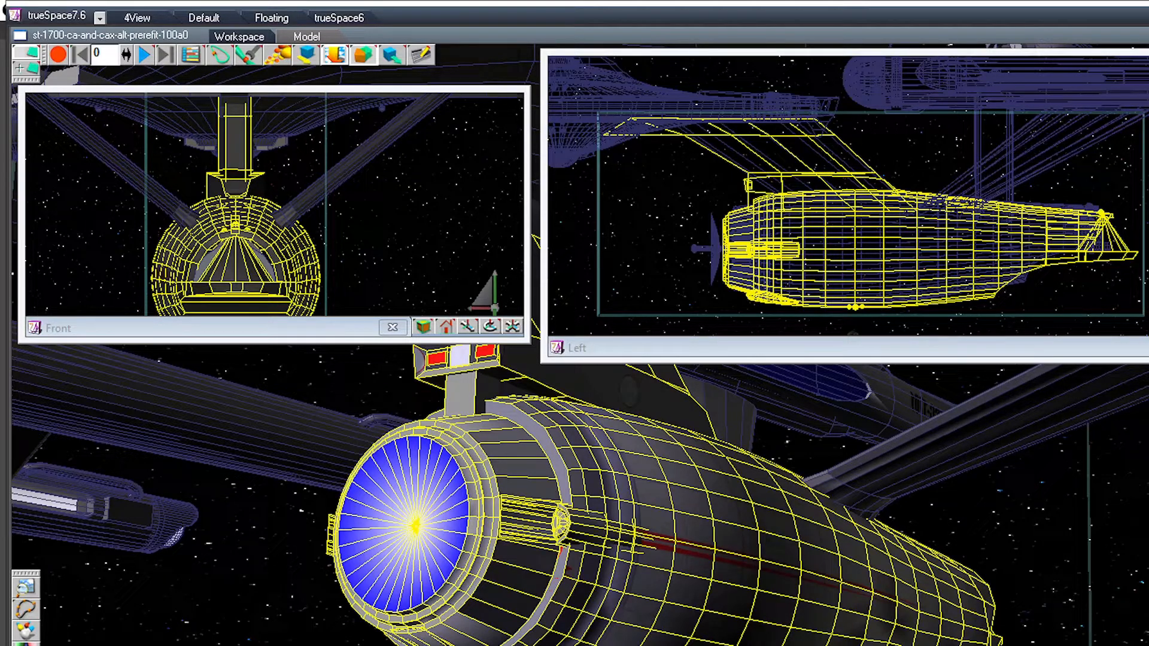
Step: Frame the saucer in the main and side views and select the saucer hull
{"action": "middle_click_drag", "start_coordinate": [575, 478], "coordinate": [572, 560]}
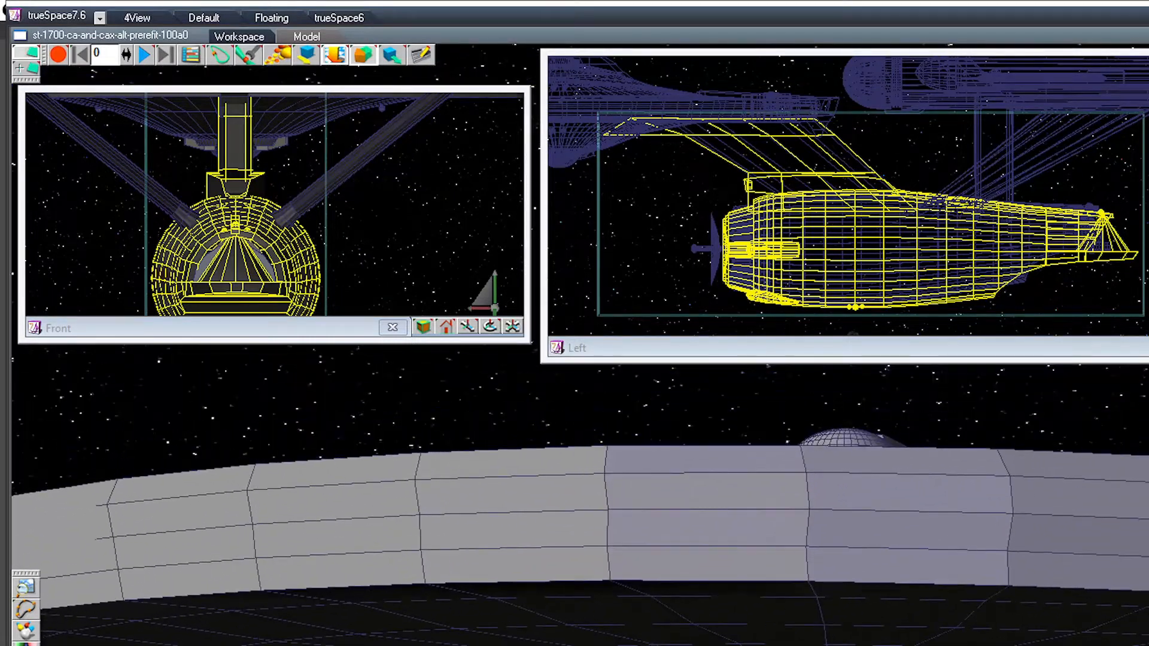
{"action": "scroll", "coordinate": [592, 527], "scroll_direction": "down", "scroll_amount": 5}
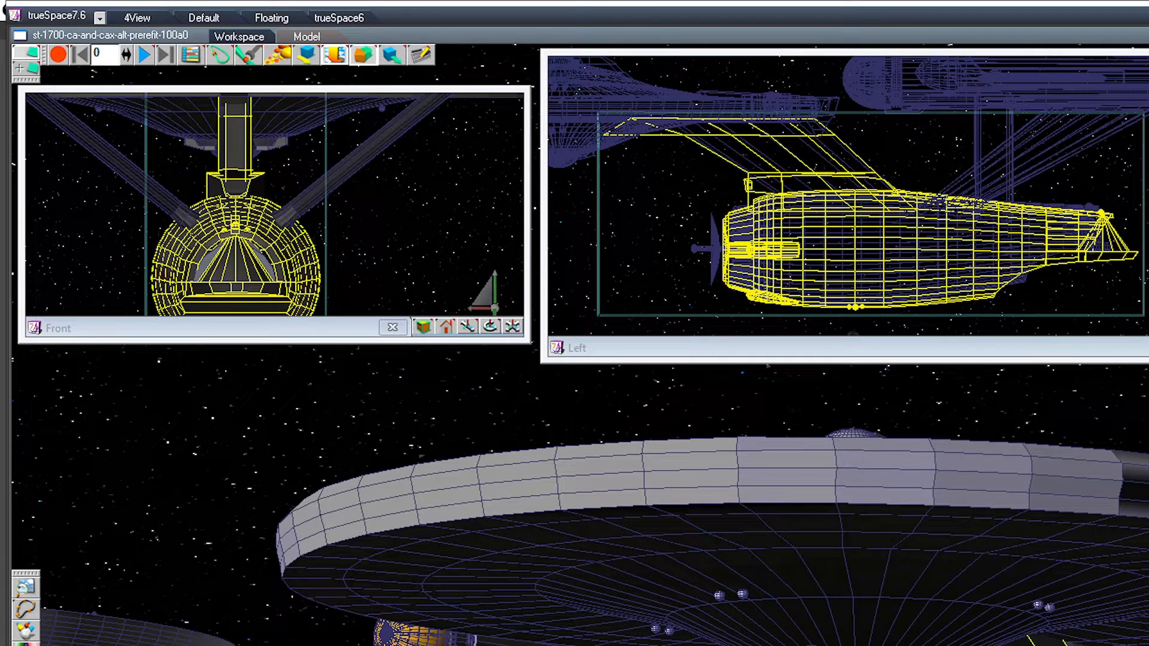
{"action": "middle_click_drag", "start_coordinate": [580, 97], "coordinate": [911, 180]}
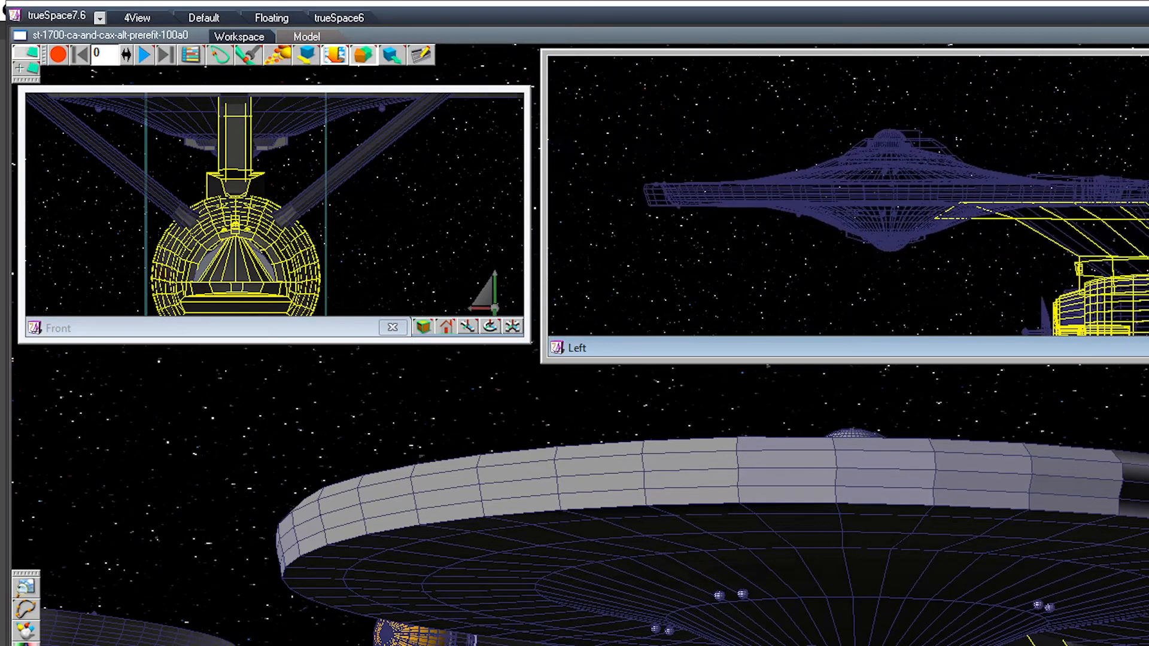
{"action": "scroll", "coordinate": [910, 181], "scroll_direction": "up", "scroll_amount": 1}
{"action": "scroll", "coordinate": [930, 191], "scroll_direction": "up", "scroll_amount": 4}
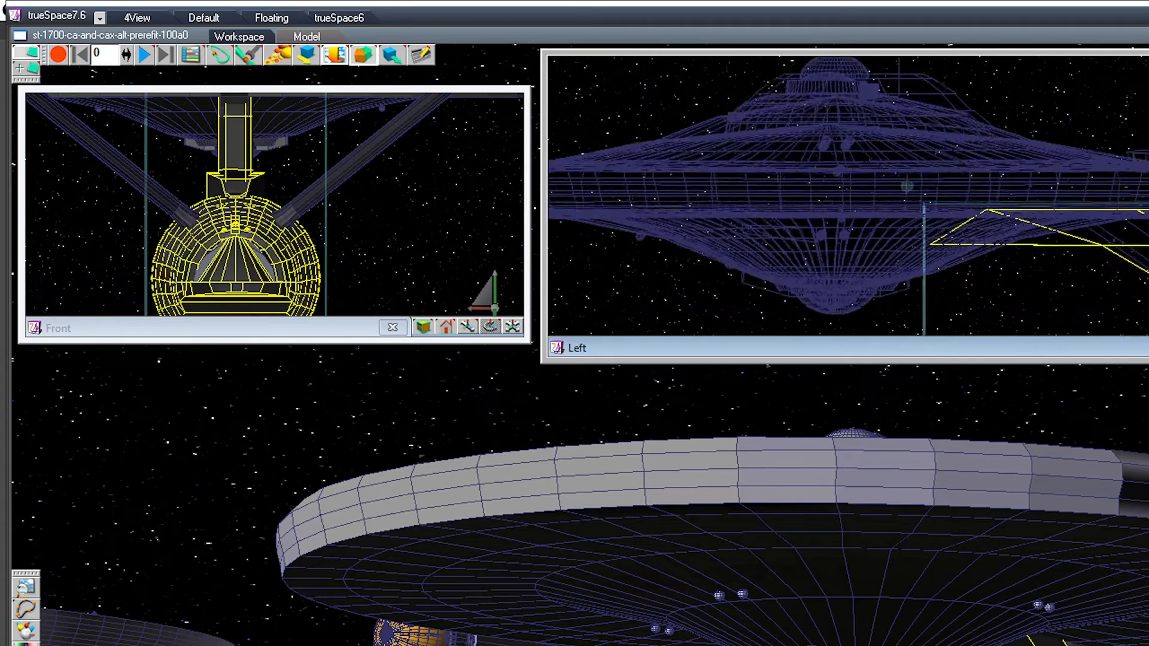
{"action": "left_click", "coordinate": [837, 515]}
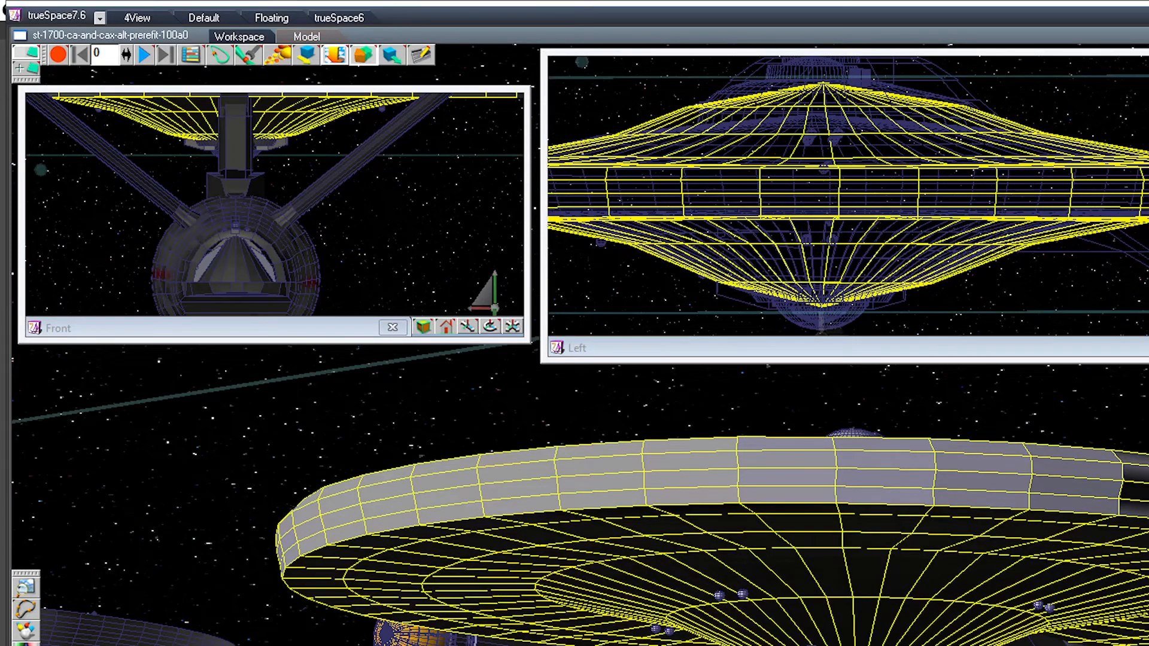
Step: Change the front view to a Back view framed on the saucer and display it as wireframe
{"action": "left_click", "coordinate": [335, 180]}
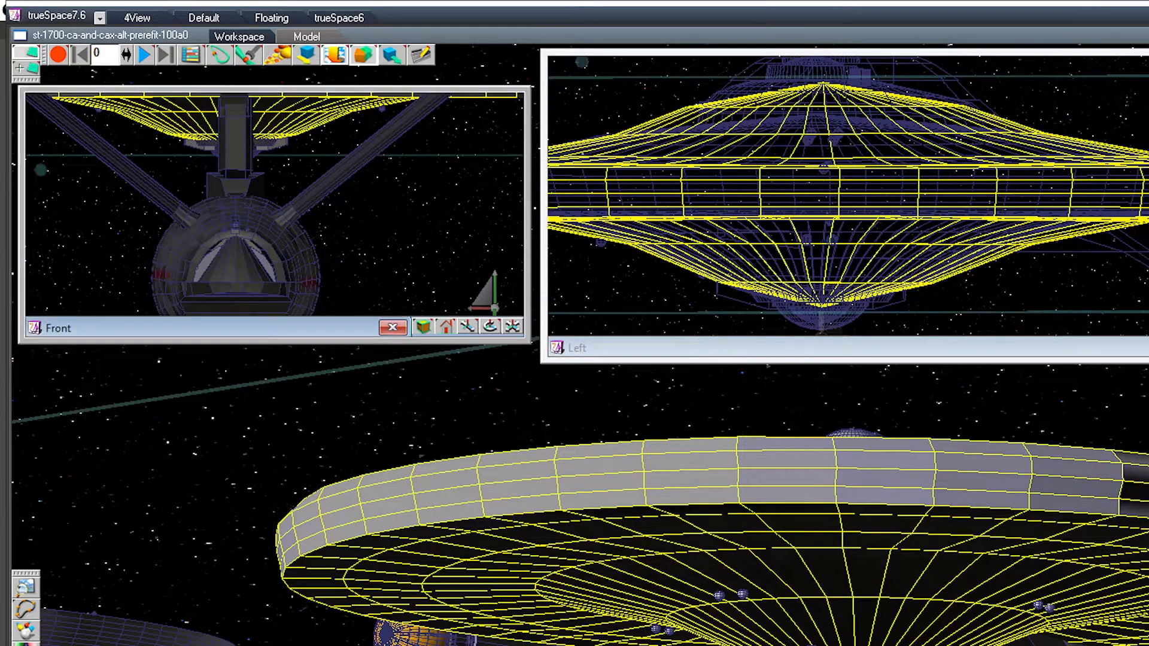
{"action": "middle_click_drag", "start_coordinate": [263, 138], "coordinate": [291, 276]}
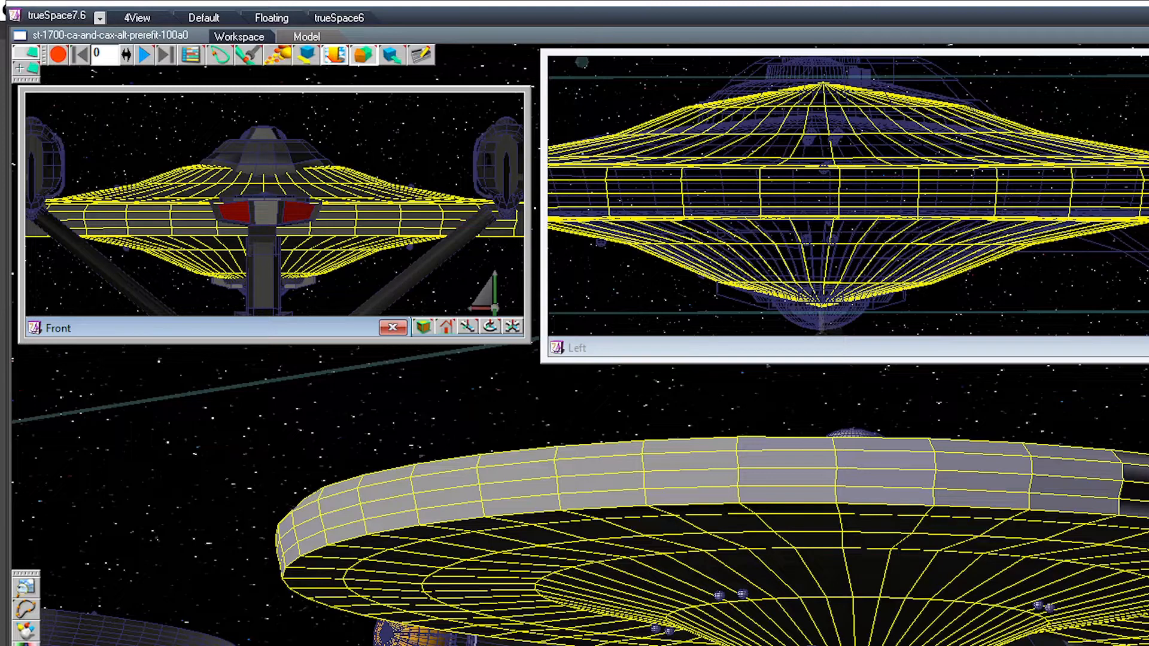
{"action": "left_click", "coordinate": [490, 326]}
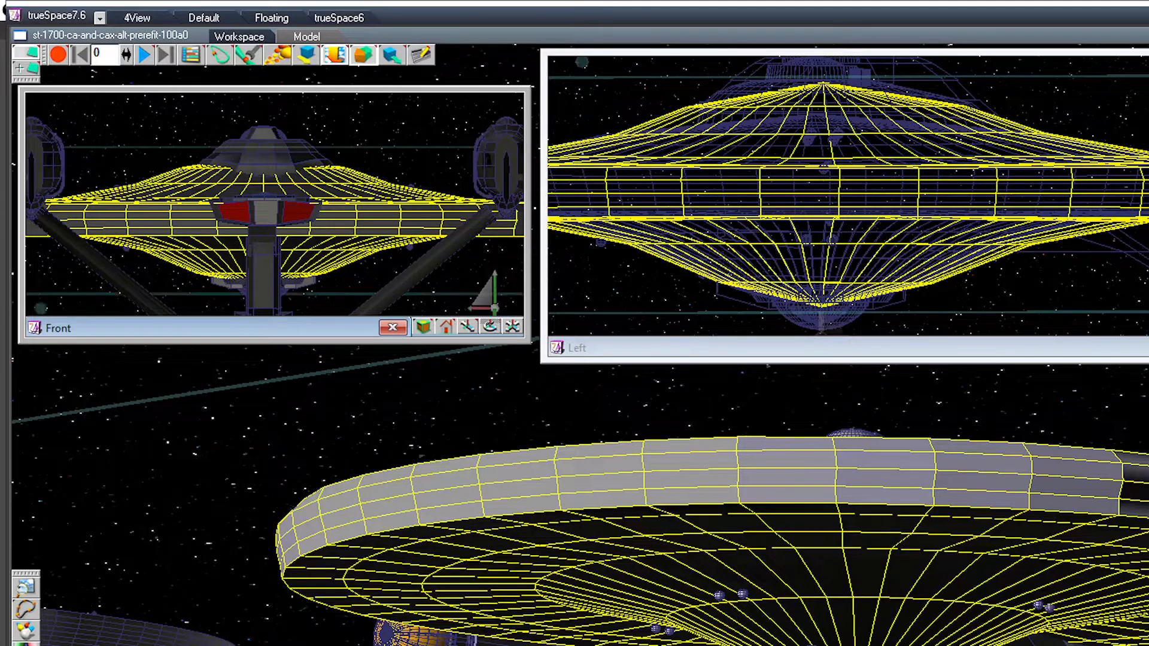
{"action": "left_click_drag", "start_coordinate": [445, 327], "coordinate": [446, 261]}
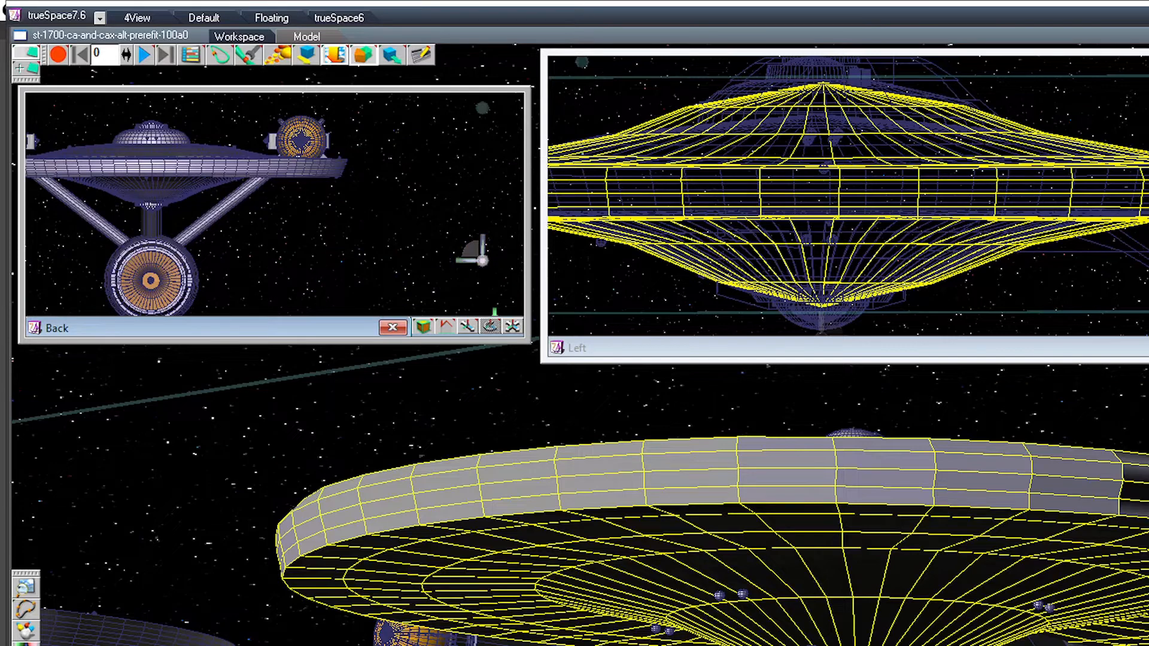
{"action": "left_click_drag", "start_coordinate": [467, 327], "coordinate": [261, 360]}
{"action": "scroll", "coordinate": [275, 204], "scroll_direction": "up", "scroll_amount": 3}
{"action": "scroll", "coordinate": [275, 204], "scroll_direction": "up", "scroll_amount": 1}
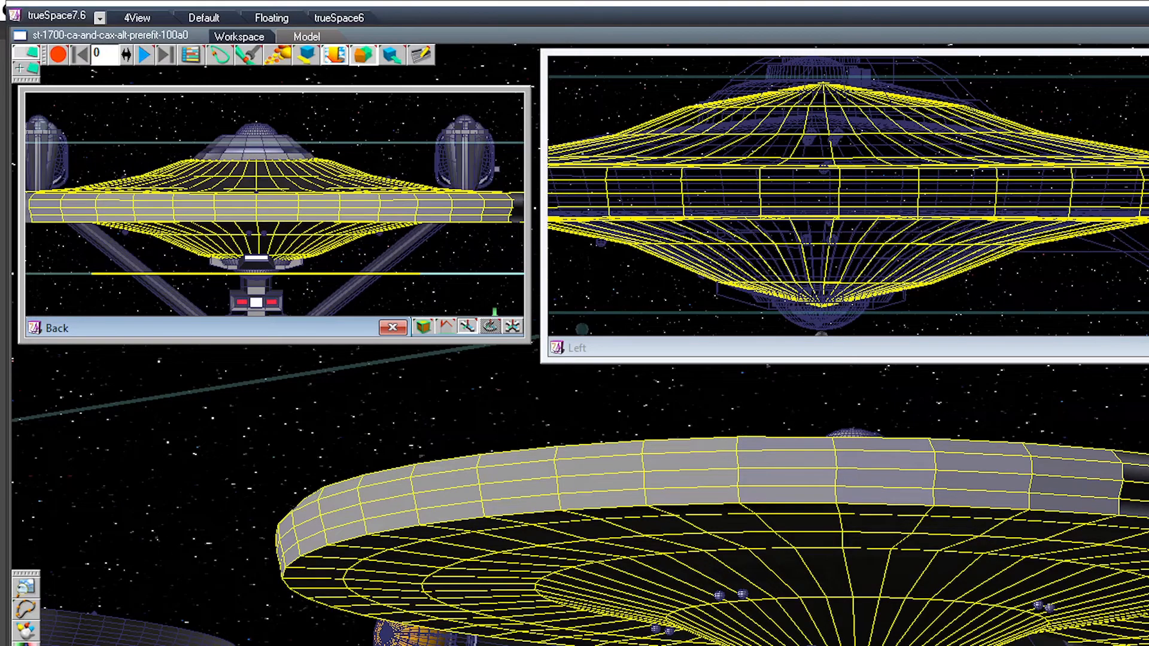
{"action": "left_click_drag", "start_coordinate": [423, 326], "coordinate": [422, 229]}
{"action": "scroll", "coordinate": [274, 204], "scroll_direction": "up", "scroll_amount": 2}
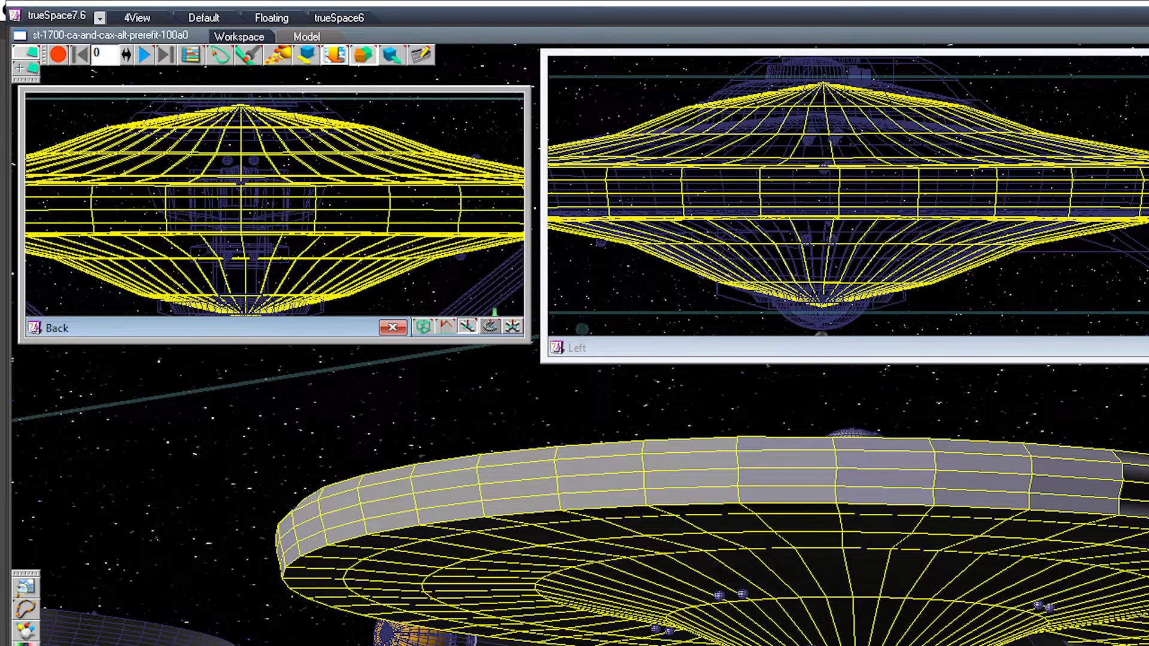
Step: Check the outboard sphere pairs on the saucer's underside and upper surface in the Back view
{"action": "left_click", "coordinate": [1038, 605]}
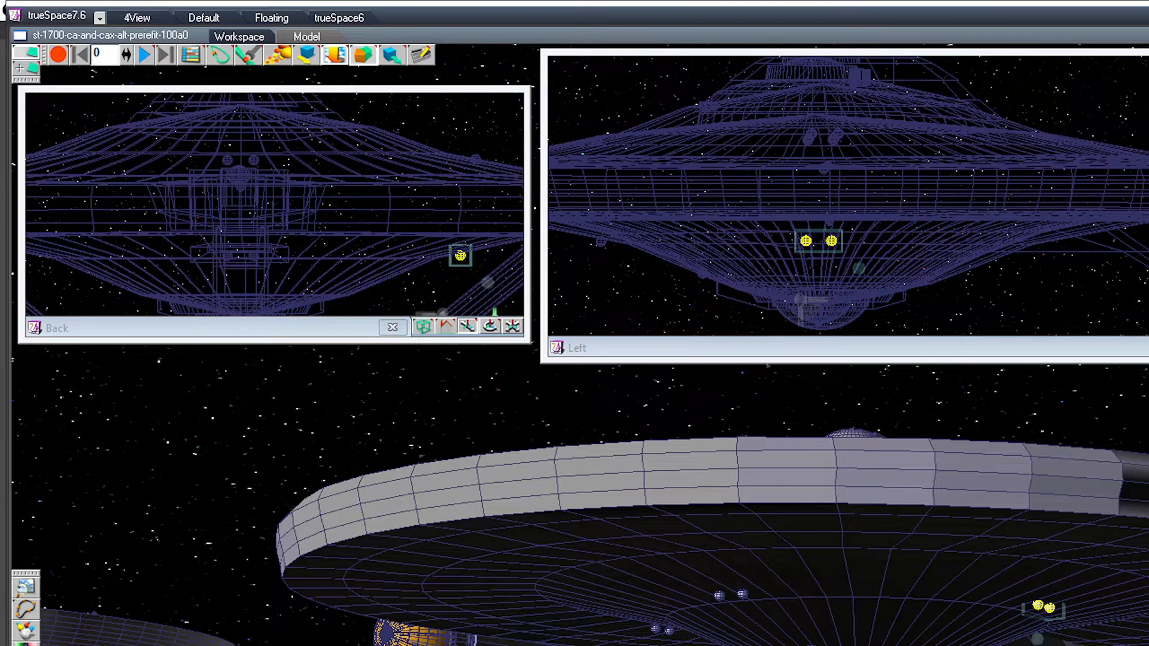
{"action": "left_click", "coordinate": [656, 629]}
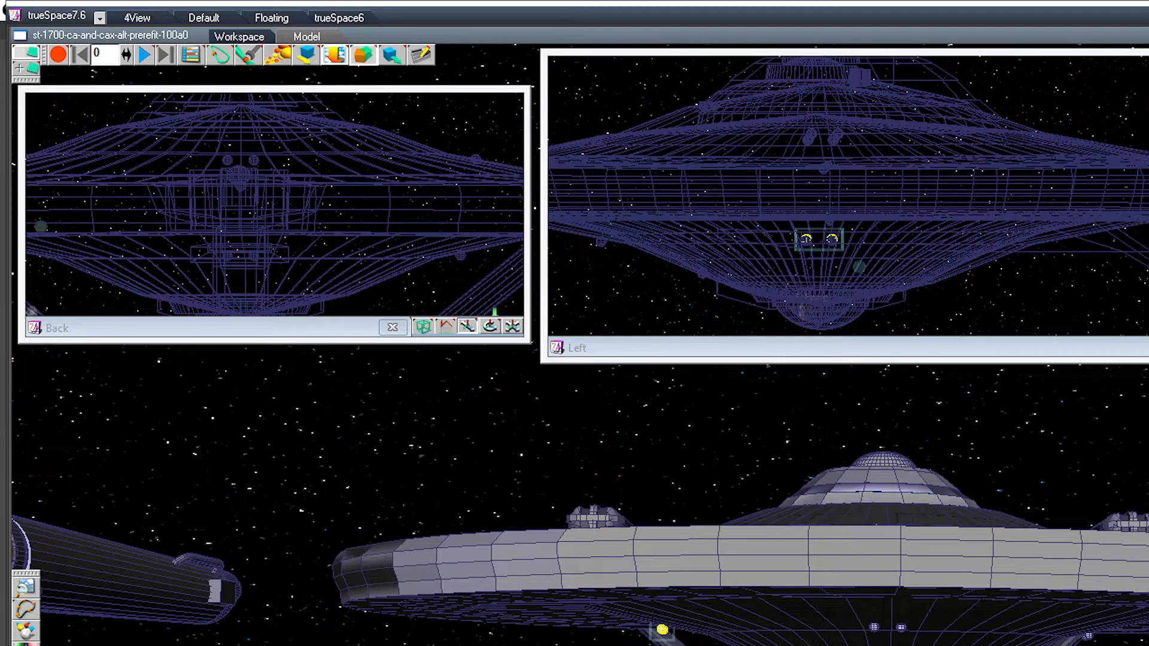
{"action": "left_click_drag", "start_coordinate": [490, 326], "coordinate": [480, 343]}
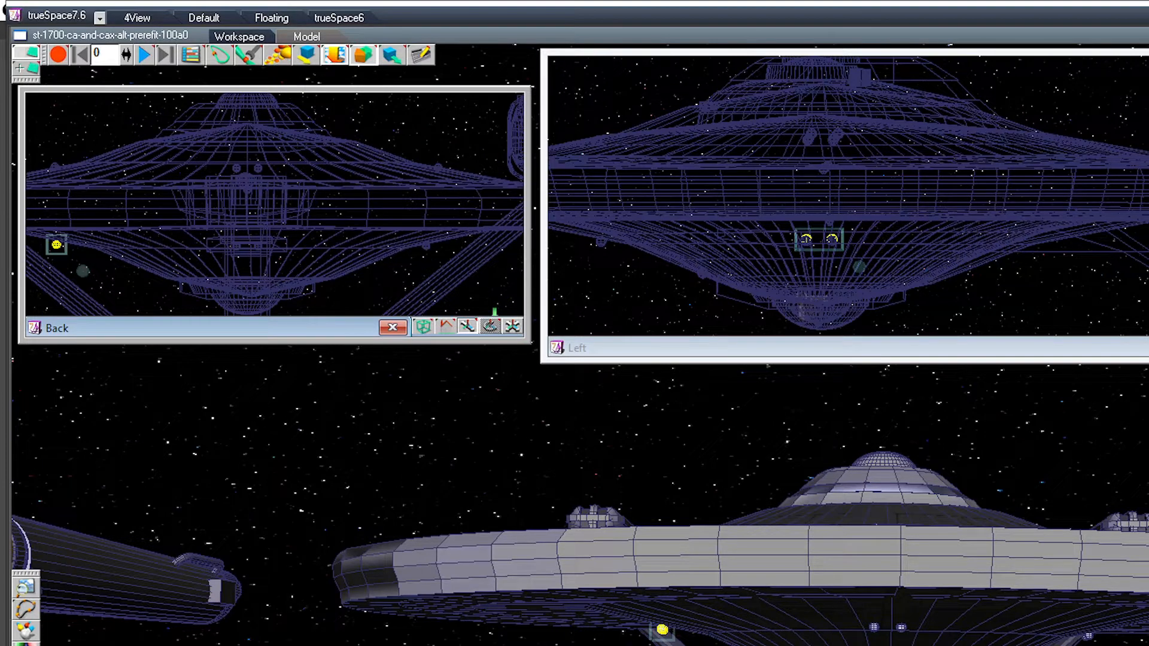
{"action": "left_click", "coordinate": [425, 245]}
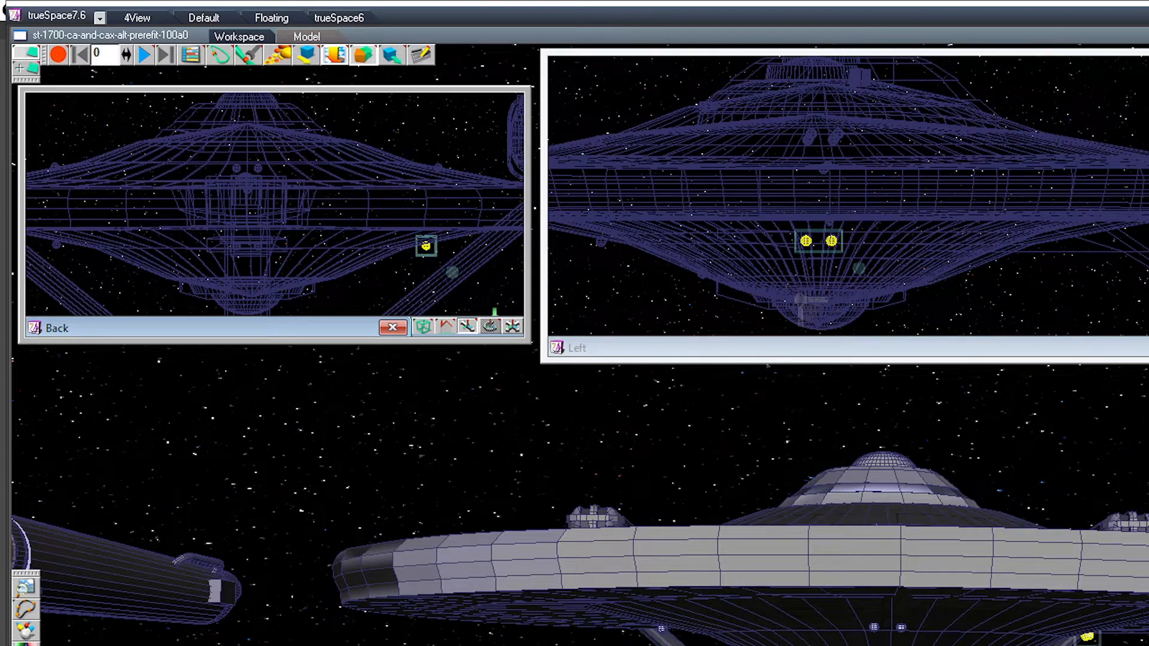
{"action": "left_click_drag", "start_coordinate": [426, 245], "coordinate": [437, 169]}
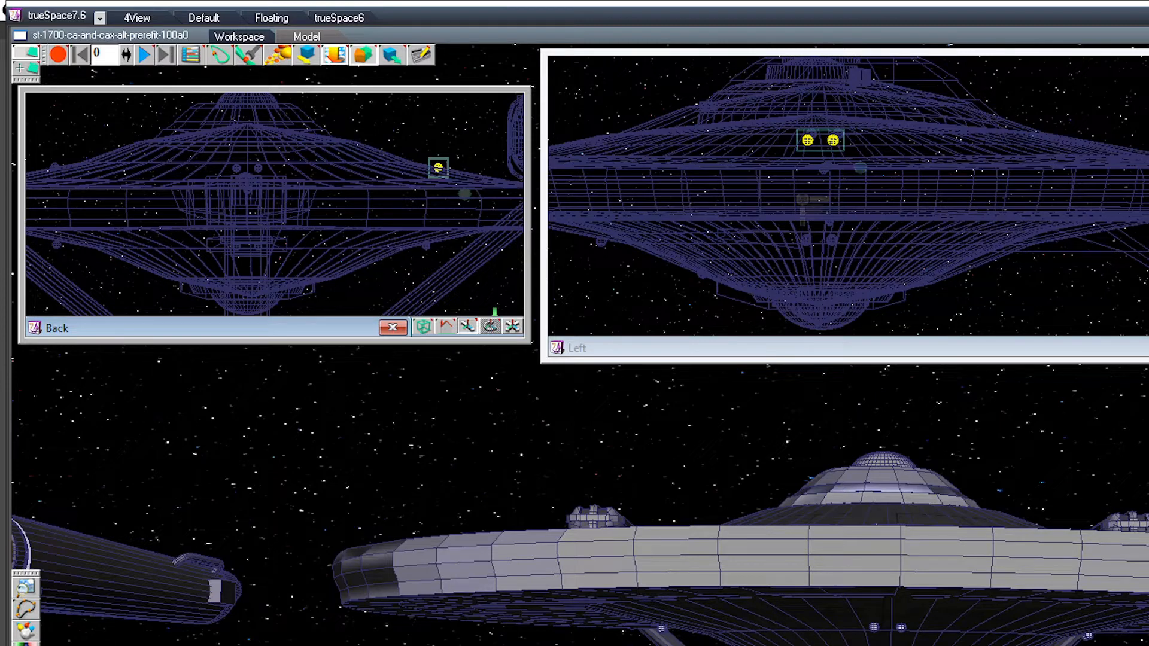
Step: Nudge one outboard sphere pair on the saucer's upper surface slightly inward, comparing it with the pair on the opposite side
{"action": "left_click", "coordinate": [54, 166]}
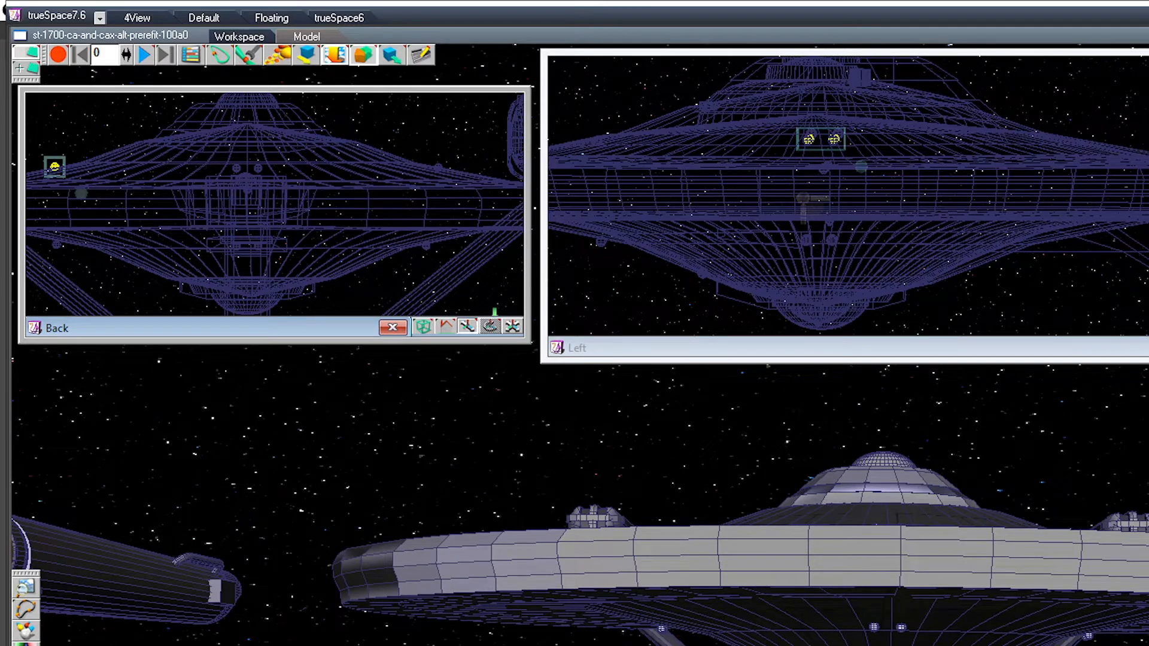
{"action": "left_click_drag", "start_coordinate": [54, 167], "coordinate": [56, 167]}
{"action": "left_click", "coordinate": [438, 168]}
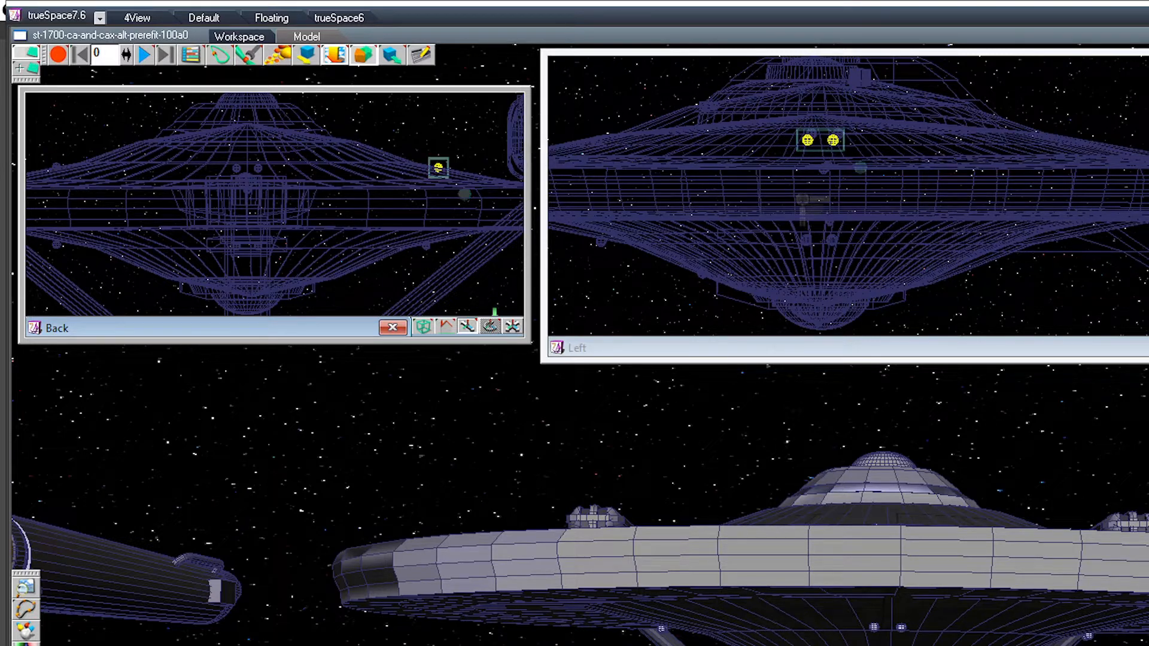
{"action": "left_click", "coordinate": [56, 166]}
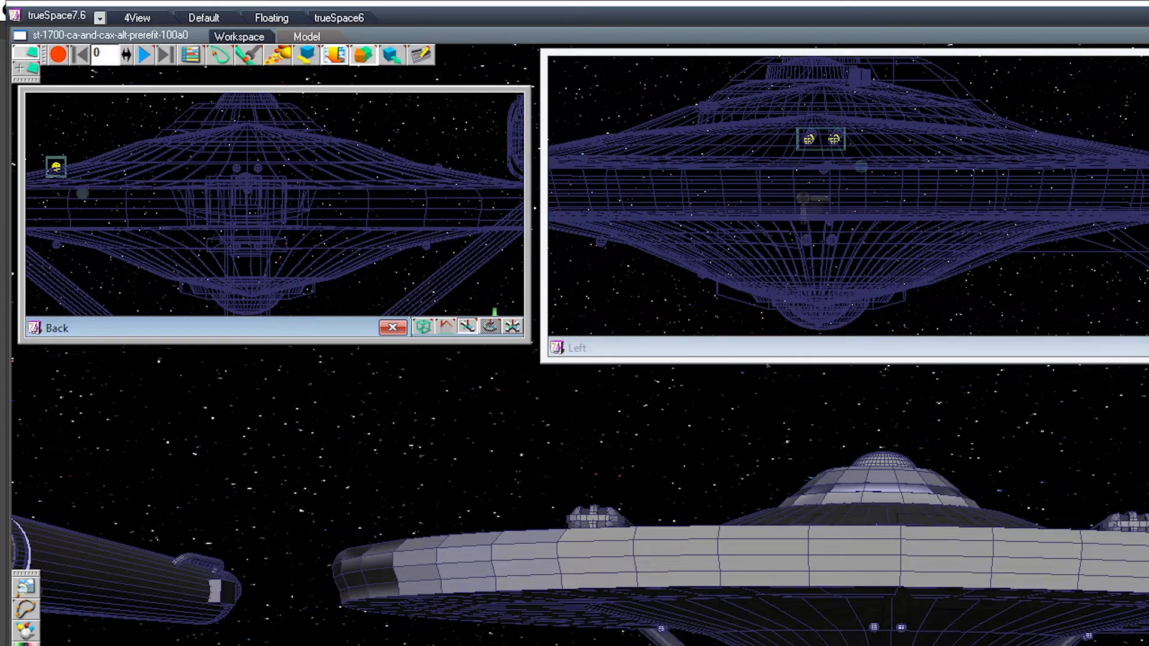
{"action": "key", "text": "Left"}
Step: Check the forward and outboard sphere pairs on the saucer's upper surface in the Left and Back views against the selected saucer hull
{"action": "left_click_drag", "start_coordinate": [819, 139], "coordinate": [965, 143]}
{"action": "left_click", "coordinate": [743, 147]}
{"action": "left_click", "coordinate": [742, 144]}
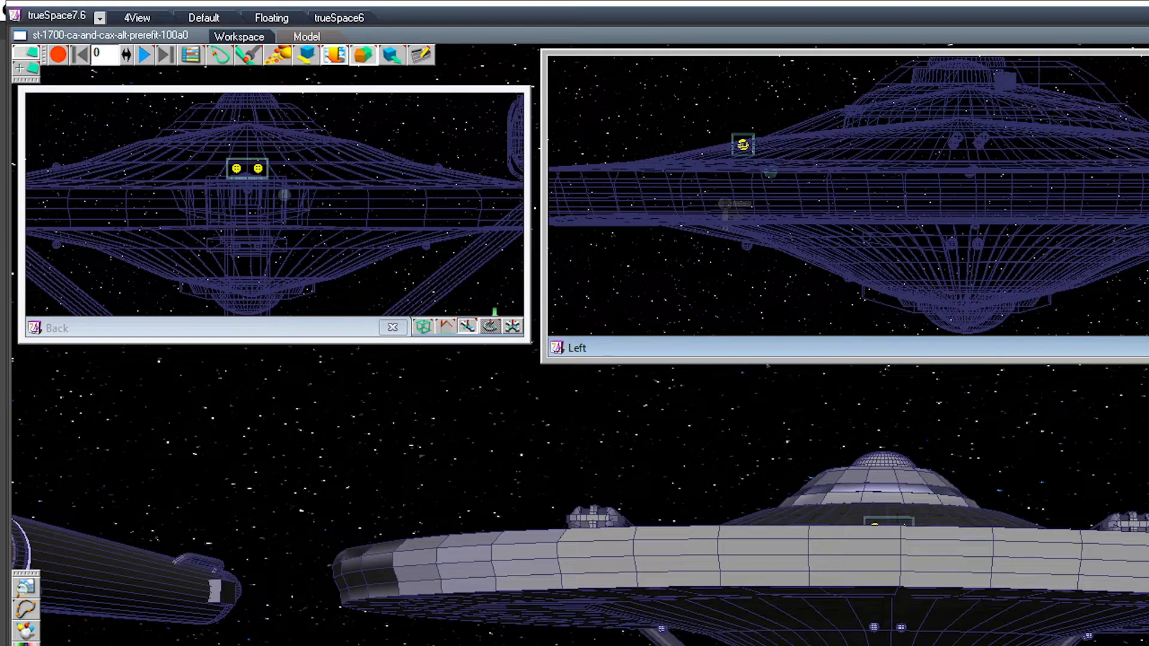
{"action": "left_click", "coordinate": [978, 144]}
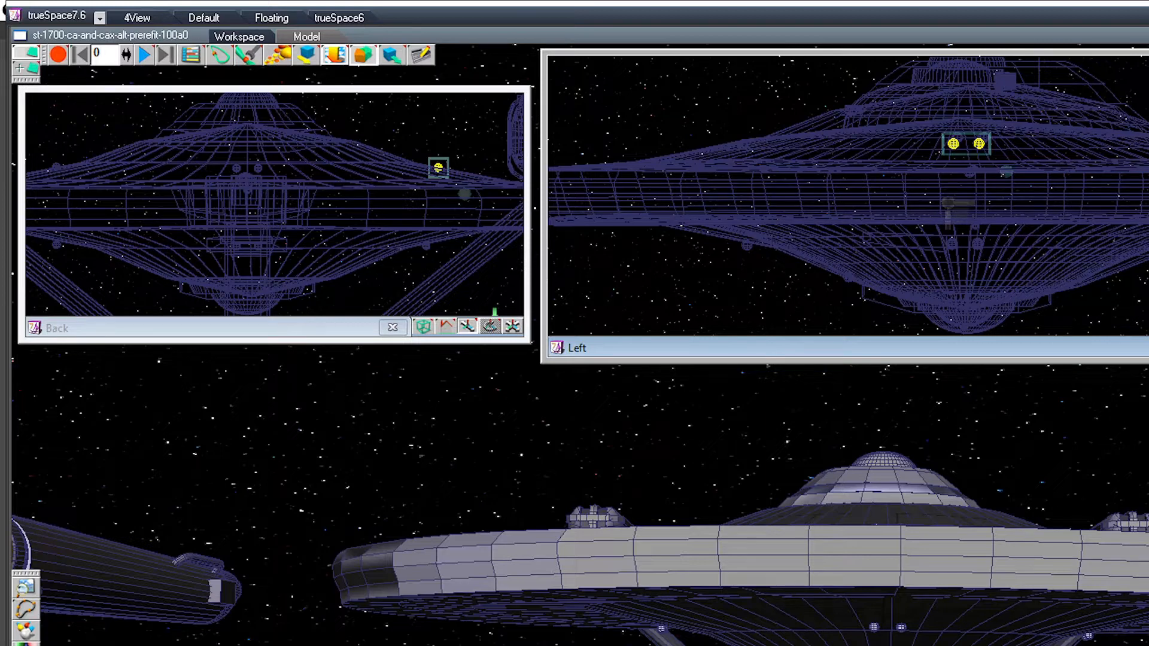
{"action": "left_click", "coordinate": [56, 167]}
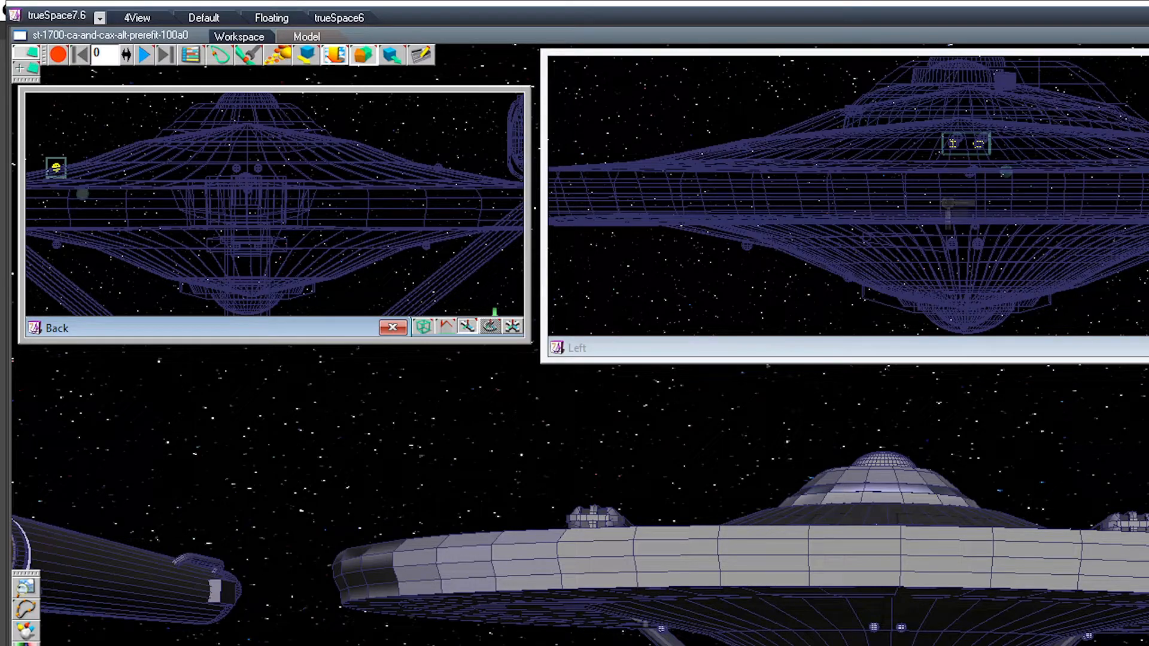
{"action": "left_click", "coordinate": [248, 127]}
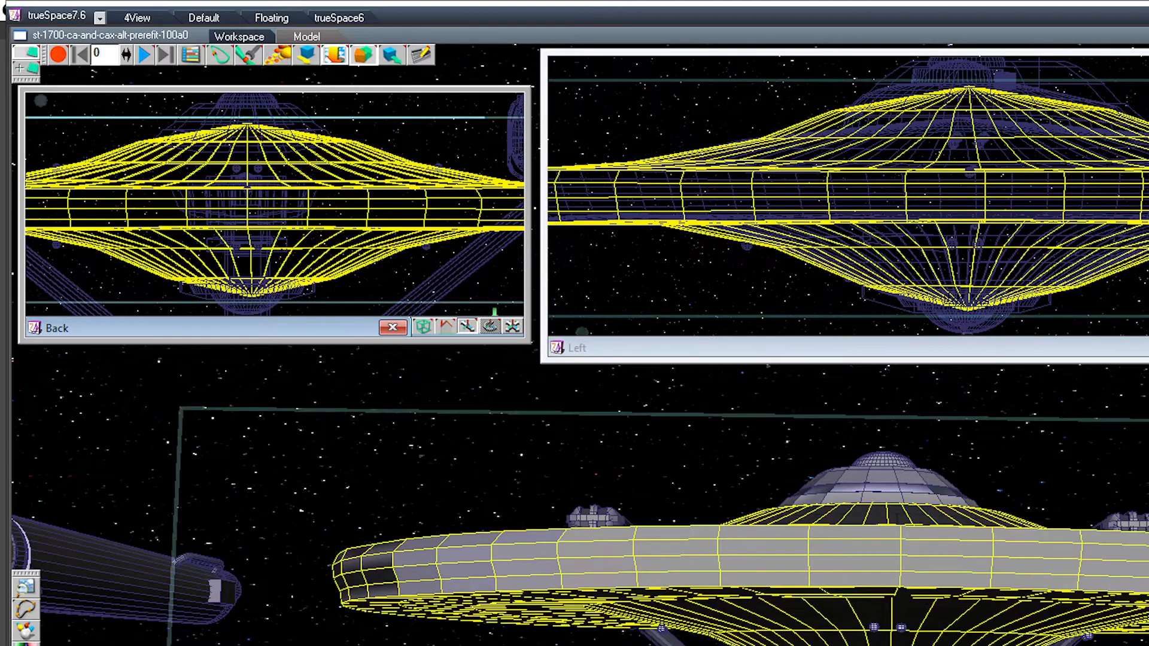
Step: Compare the forward and outboard sphere pairs on the saucer's upper surface, then nudge one outboard pair lengthwise in the Left view
{"action": "left_click", "coordinate": [258, 168]}
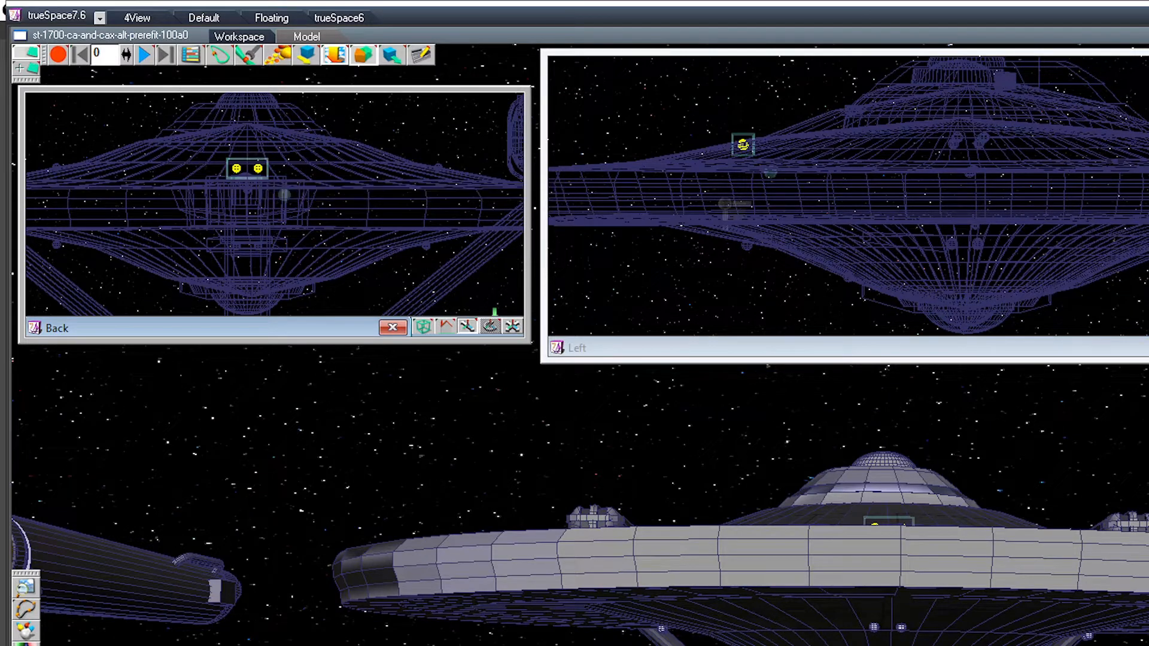
{"action": "left_click", "coordinate": [438, 168]}
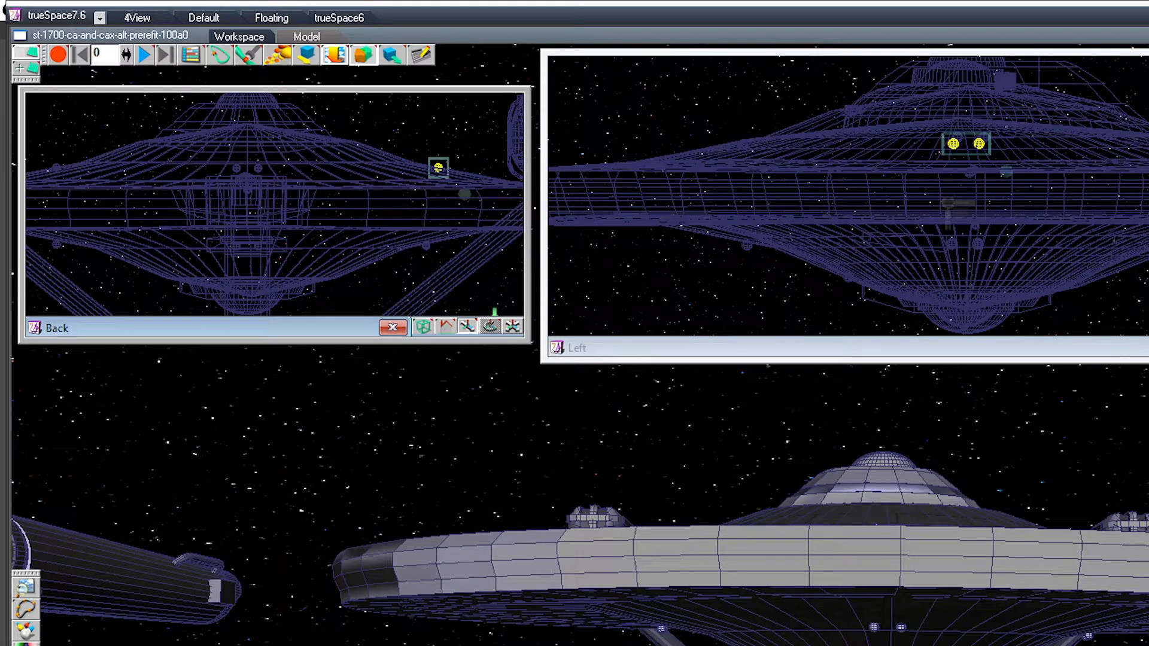
{"action": "left_click", "coordinate": [56, 168]}
{"action": "left_click_drag", "start_coordinate": [967, 197], "coordinate": [965, 199]}
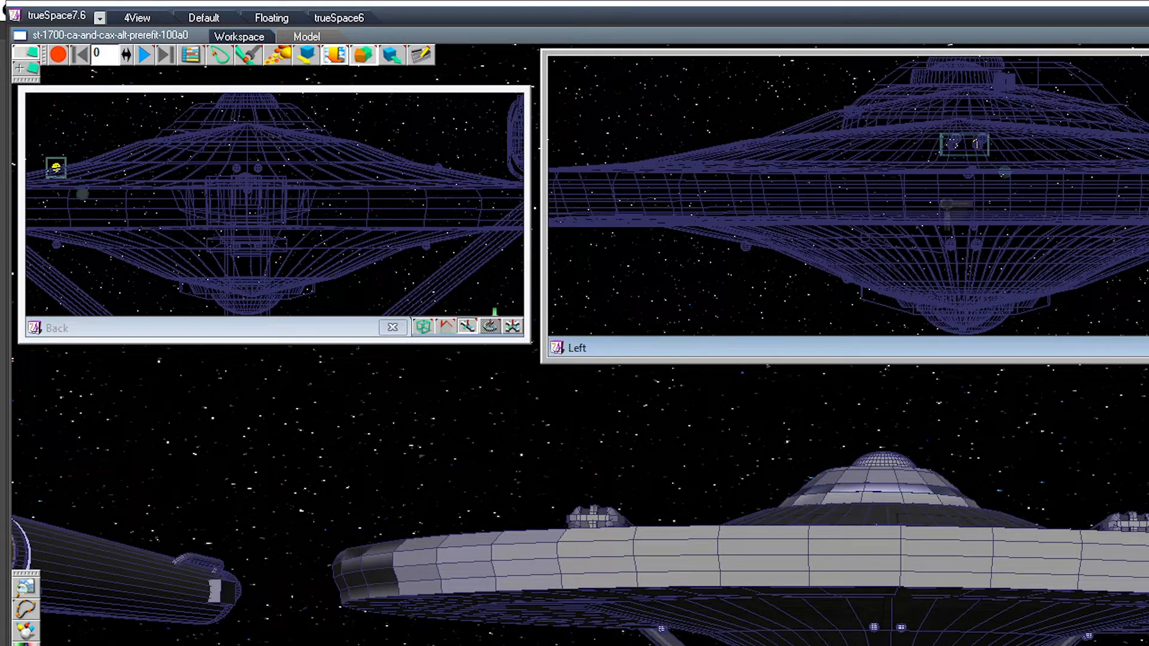
{"action": "left_click_drag", "start_coordinate": [964, 144], "coordinate": [965, 143]}
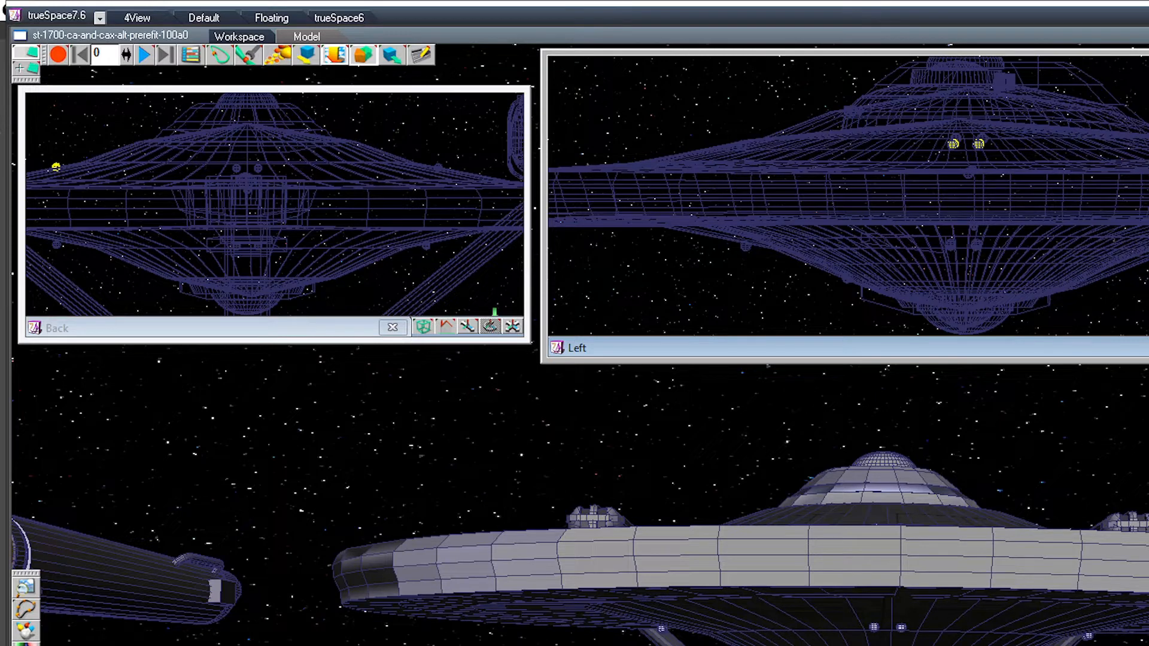
{"action": "key", "text": "ctrl+c"}
{"action": "scroll", "coordinate": [938, 194], "scroll_direction": "up", "scroll_amount": 3}
{"action": "scroll", "coordinate": [937, 203], "scroll_direction": "up", "scroll_amount": 2}
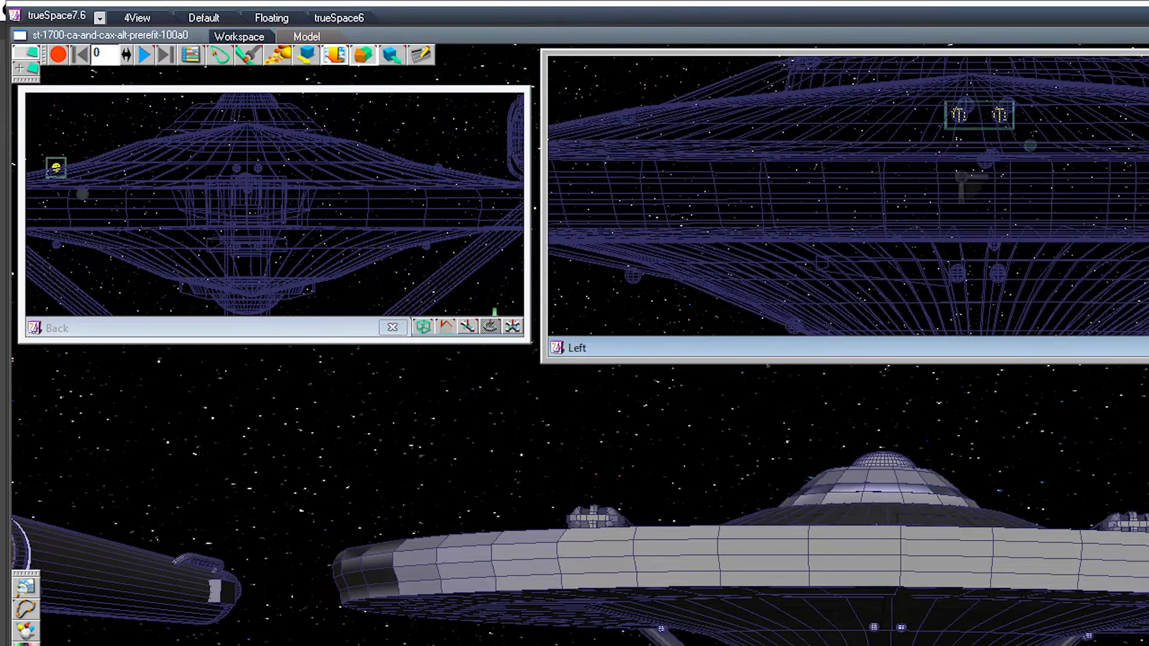
{"action": "mouse_move", "coordinate": [979, 115]}
{"action": "left_mouse_down"}
{"action": "mouse_move", "coordinate": [988, 106]}
{"action": "mouse_move", "coordinate": [970, 93]}
{"action": "mouse_move", "coordinate": [970, 118]}
{"action": "mouse_move", "coordinate": [994, 124]}
{"action": "mouse_move", "coordinate": [989, 135]}
{"action": "mouse_move", "coordinate": [999, 114]}
{"action": "mouse_move", "coordinate": [980, 114]}
{"action": "left_mouse_up"}
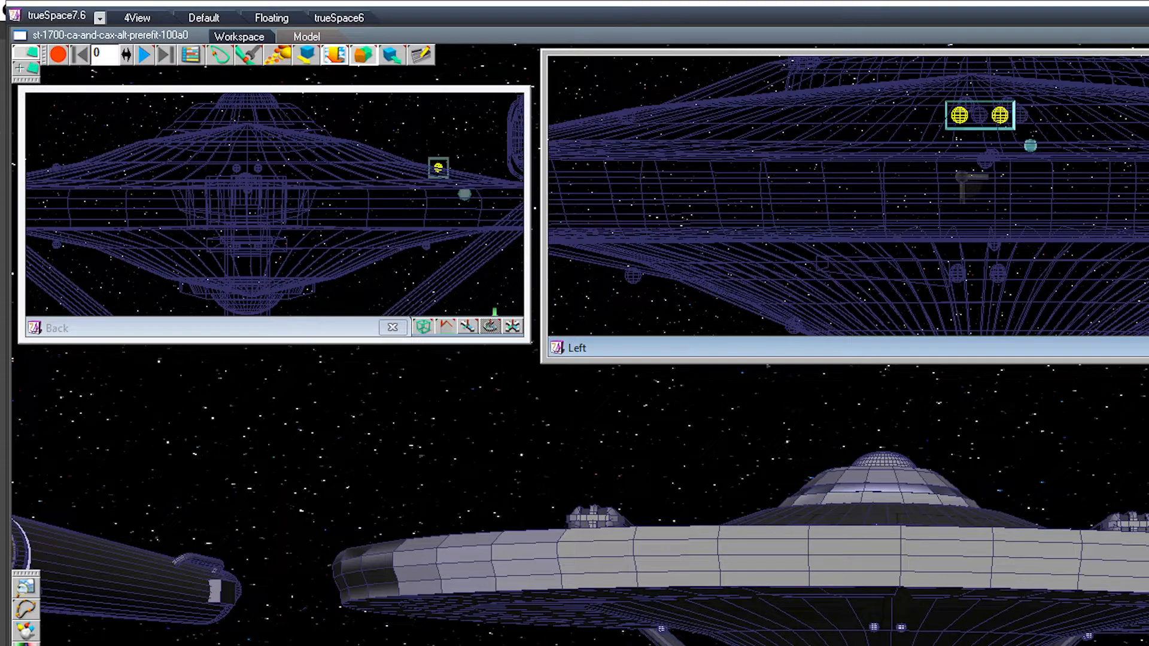
Step: Examine the forward and both outboard sphere pairs on the upper saucer against the two ships' saucer hulls from several angles
{"action": "key", "text": "Right"}
{"action": "key", "text": "Right"}
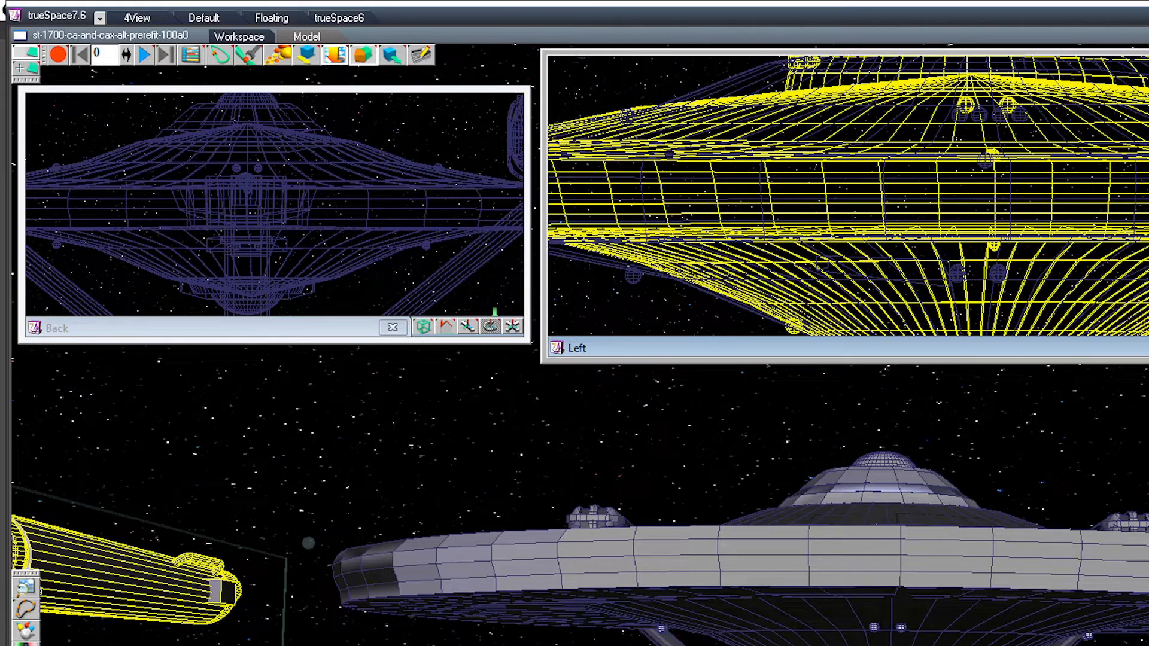
{"action": "left_click_drag", "start_coordinate": [738, 442], "coordinate": [738, 527]}
{"action": "key", "text": "Right"}
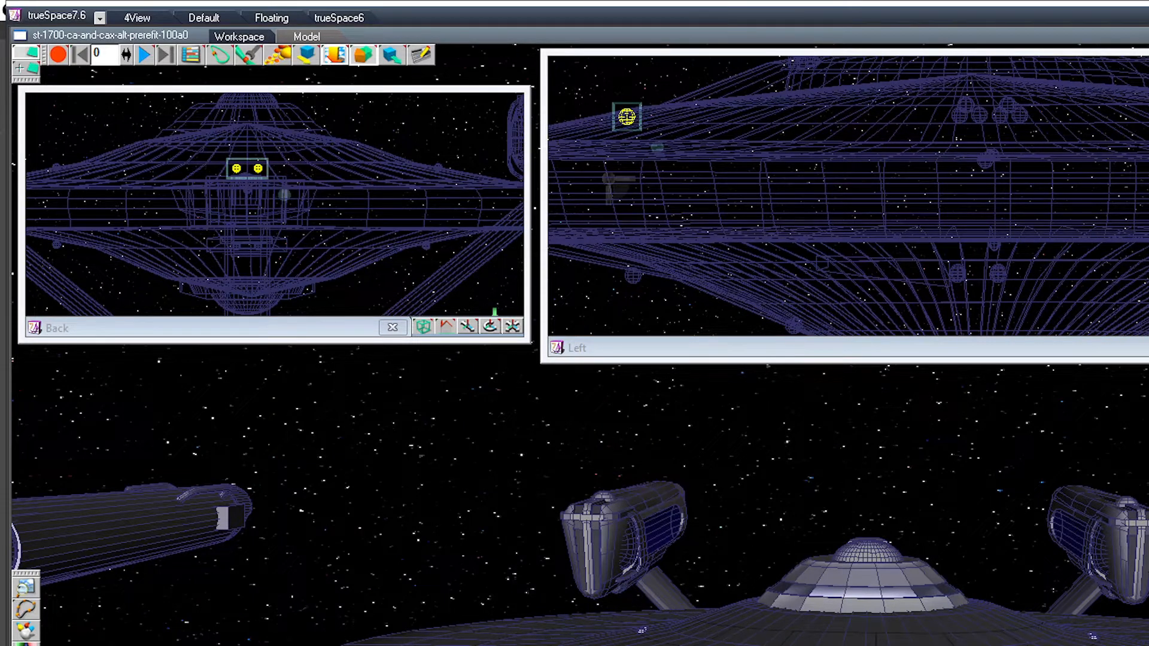
{"action": "key", "text": "Right"}
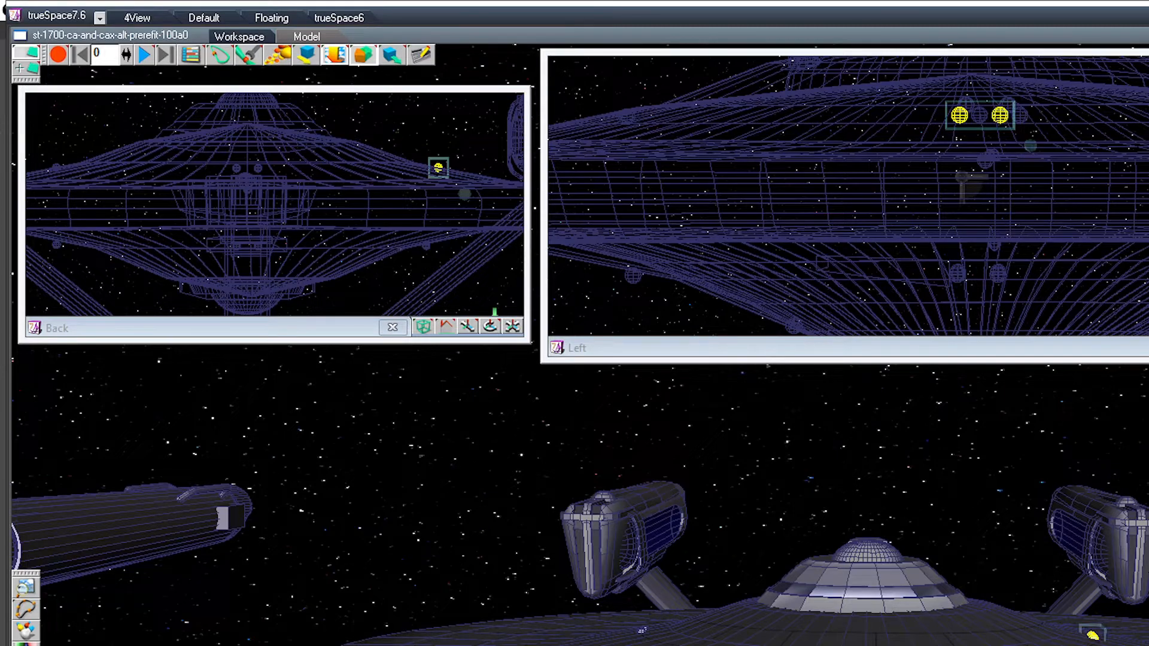
{"action": "key", "text": "Right"}
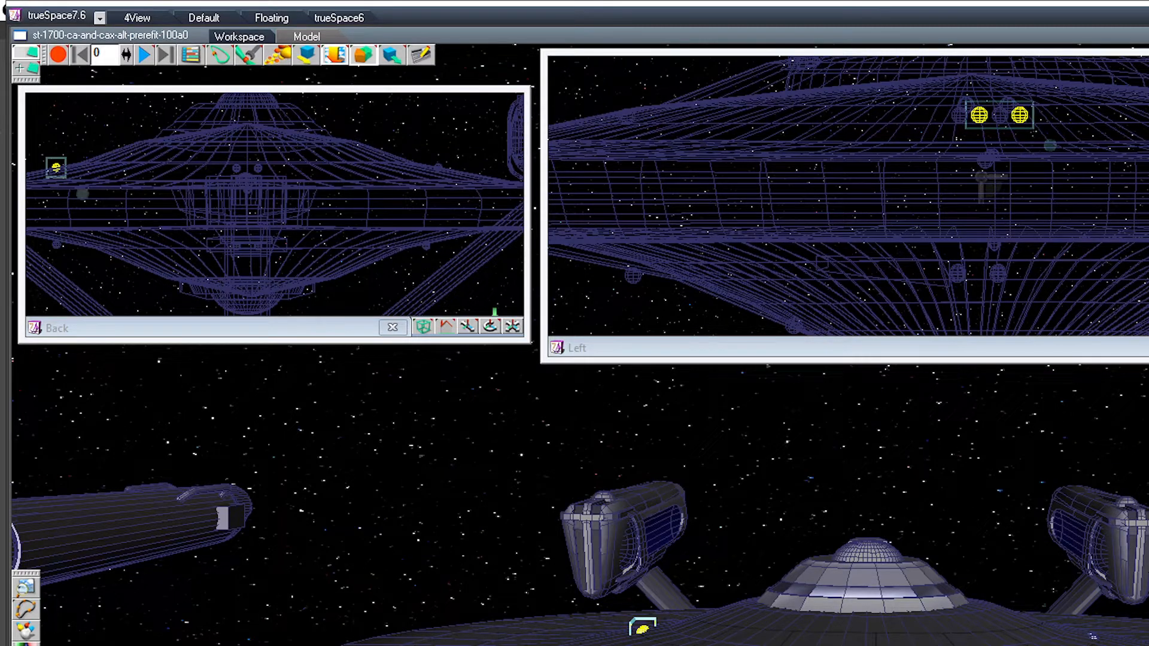
{"action": "left_click", "coordinate": [981, 144]}
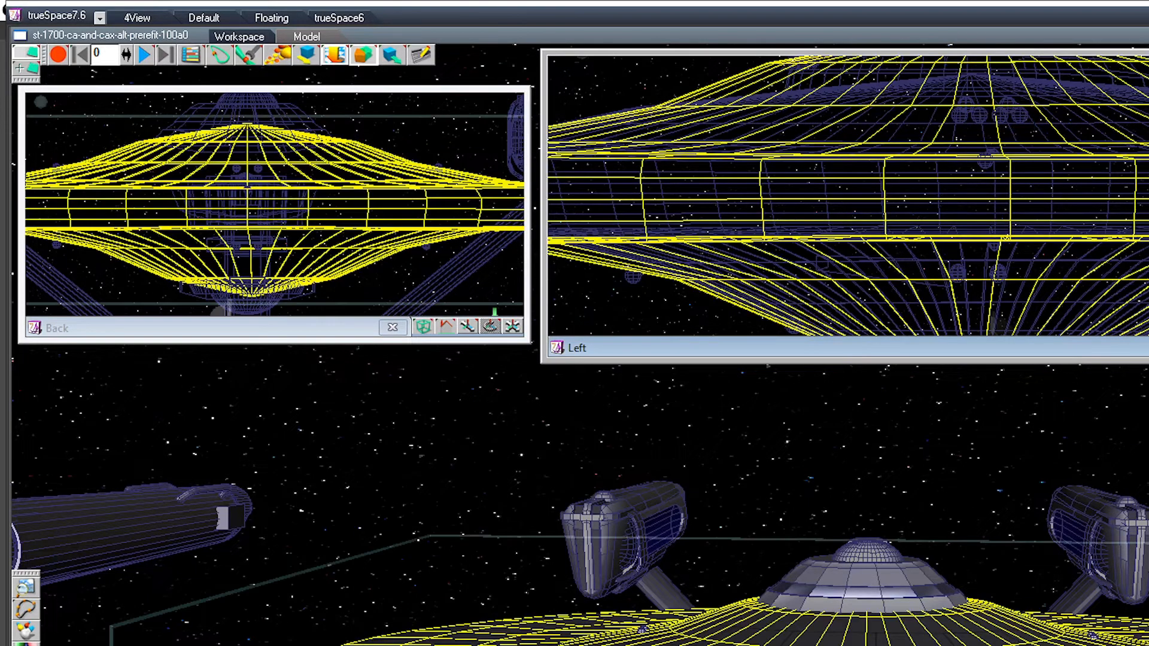
{"action": "left_click", "coordinate": [981, 143]}
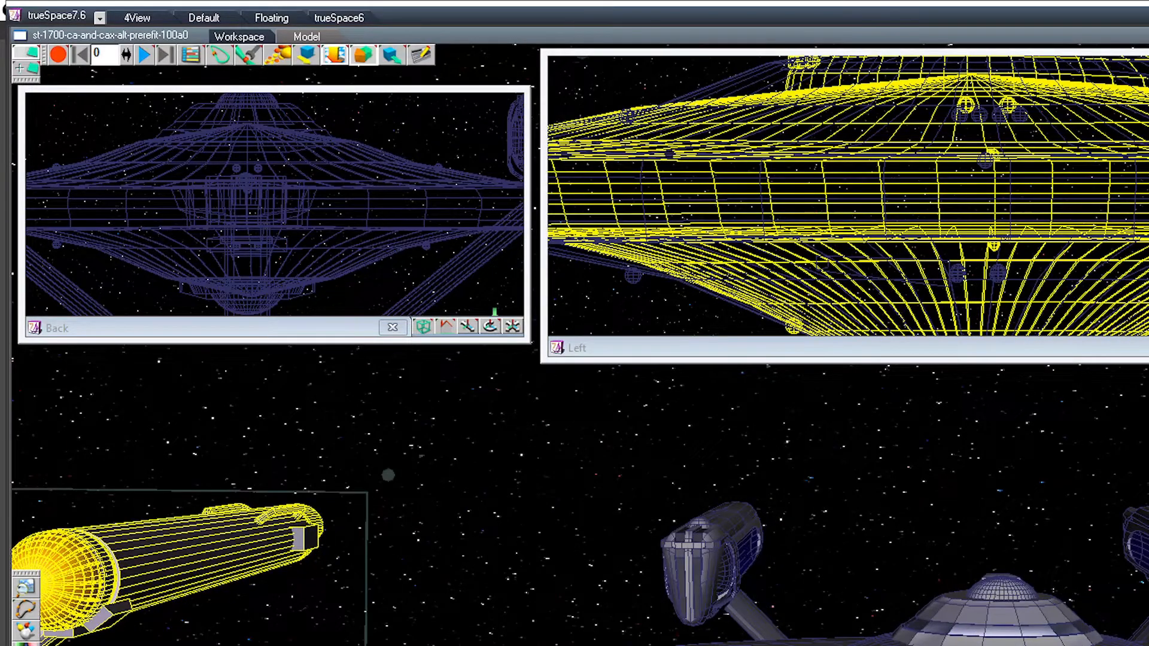
{"action": "left_click", "coordinate": [885, 641]}
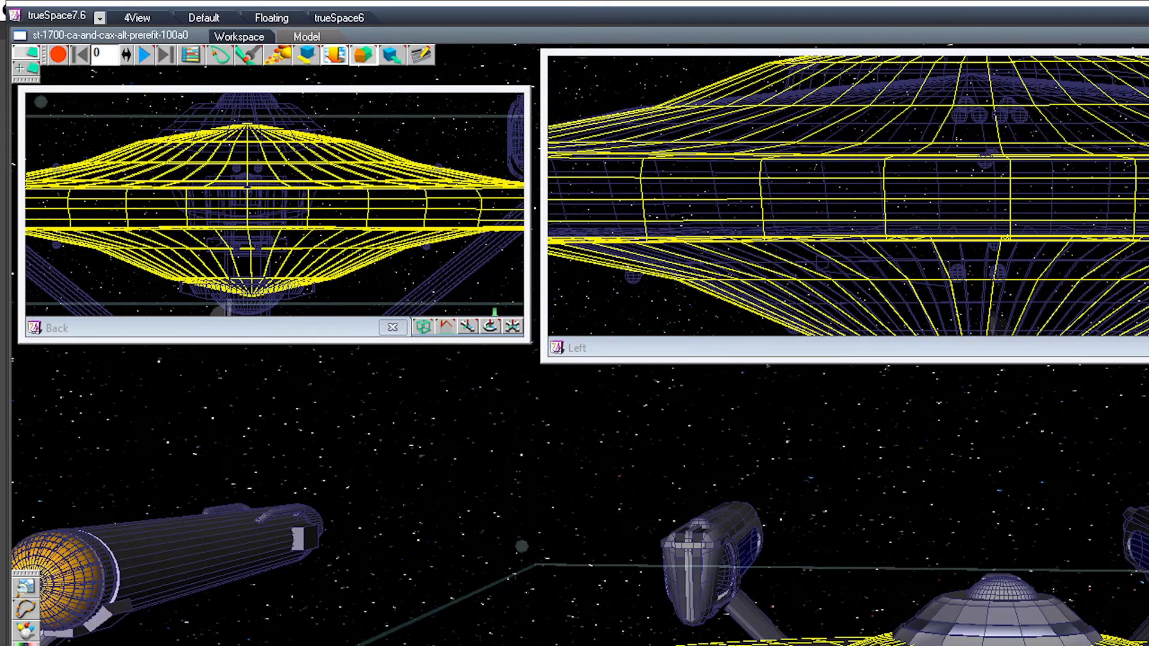
Step: Shift the offset outboard sphere pair on the saucer's upper surface lengthwise in the Left view, lining it up with the opposite pair
{"action": "left_click", "coordinate": [1019, 115]}
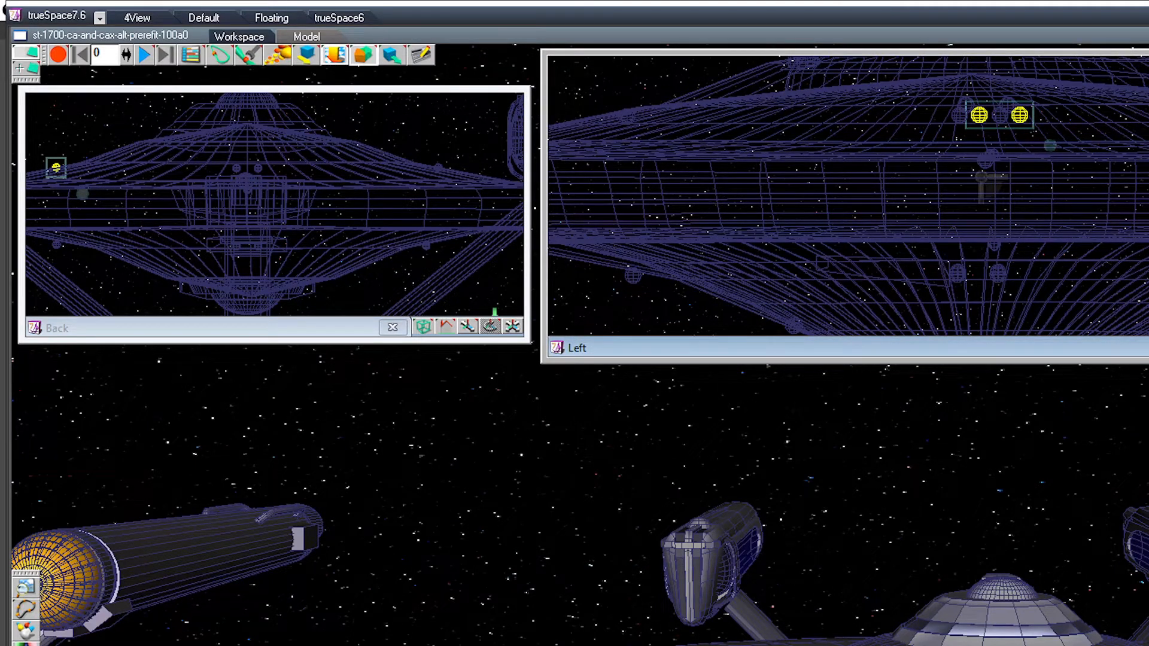
{"action": "left_click_drag", "start_coordinate": [1019, 115], "coordinate": [1000, 114]}
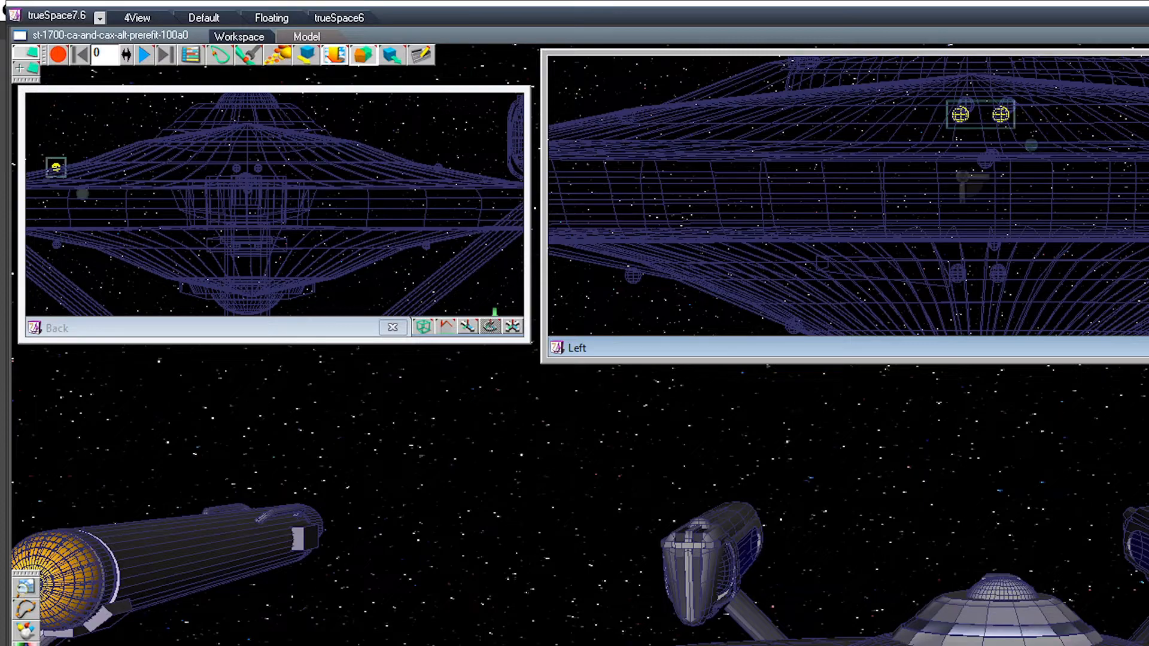
{"action": "middle_click_drag", "start_coordinate": [981, 197], "coordinate": [946, 174]}
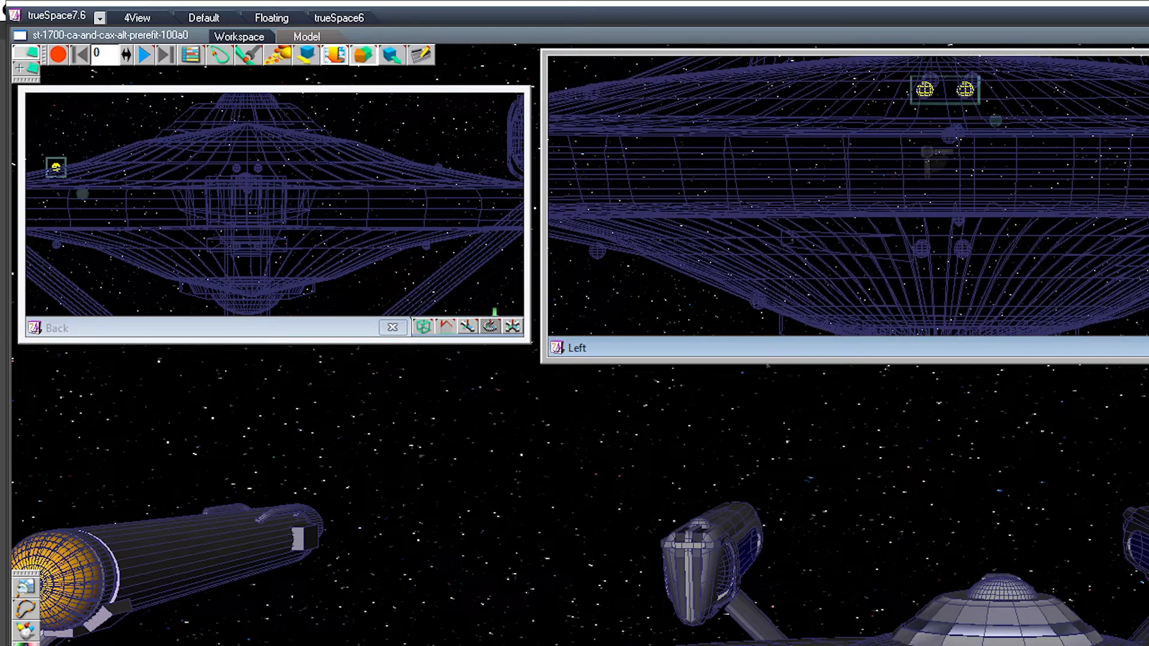
Step: Raise one underside outboard sphere pair slightly toward the saucer hull and shift the upper outboard pair on the opposite side inward
{"action": "left_click", "coordinate": [57, 244]}
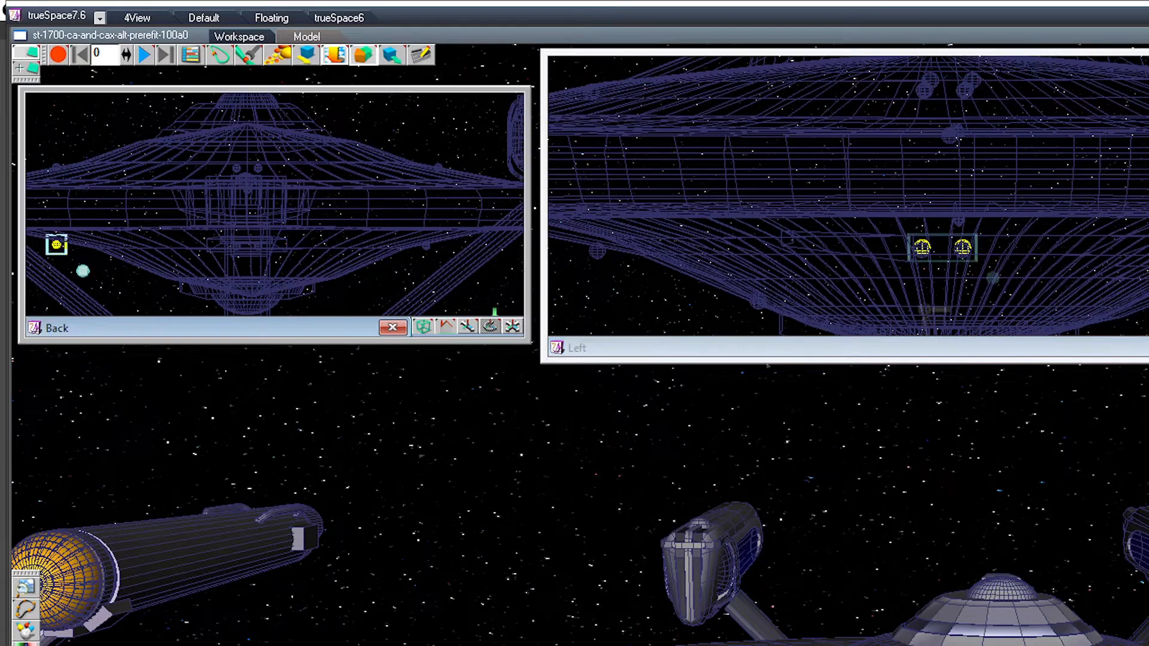
{"action": "left_click_drag", "start_coordinate": [922, 247], "coordinate": [923, 243]}
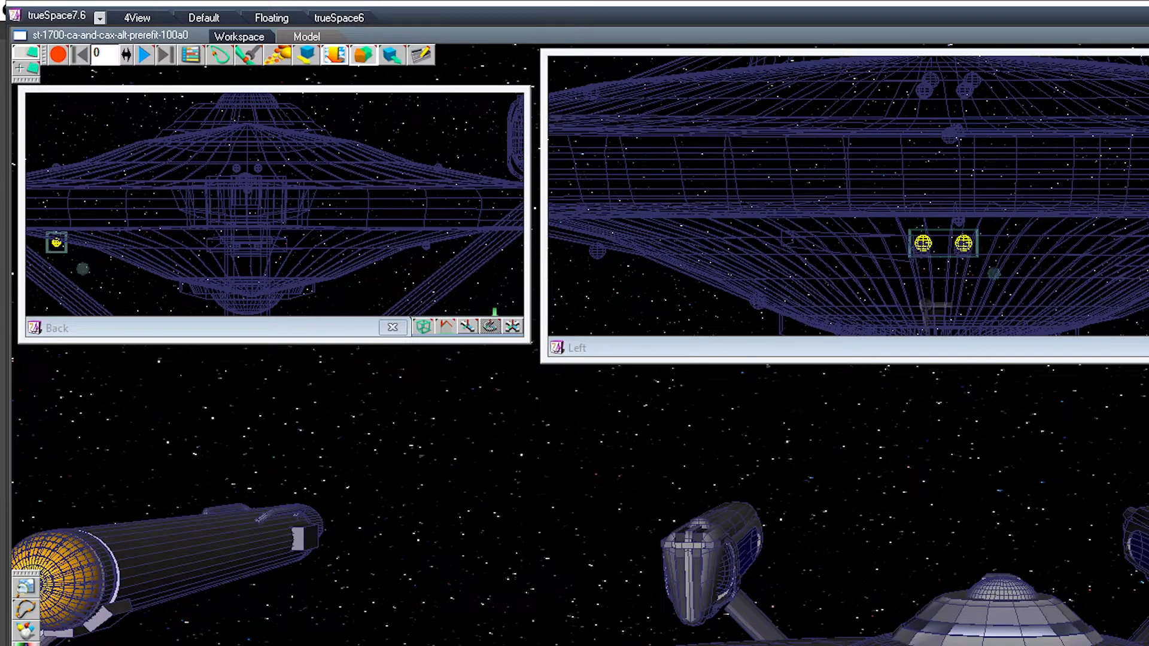
{"action": "key", "text": "Right"}
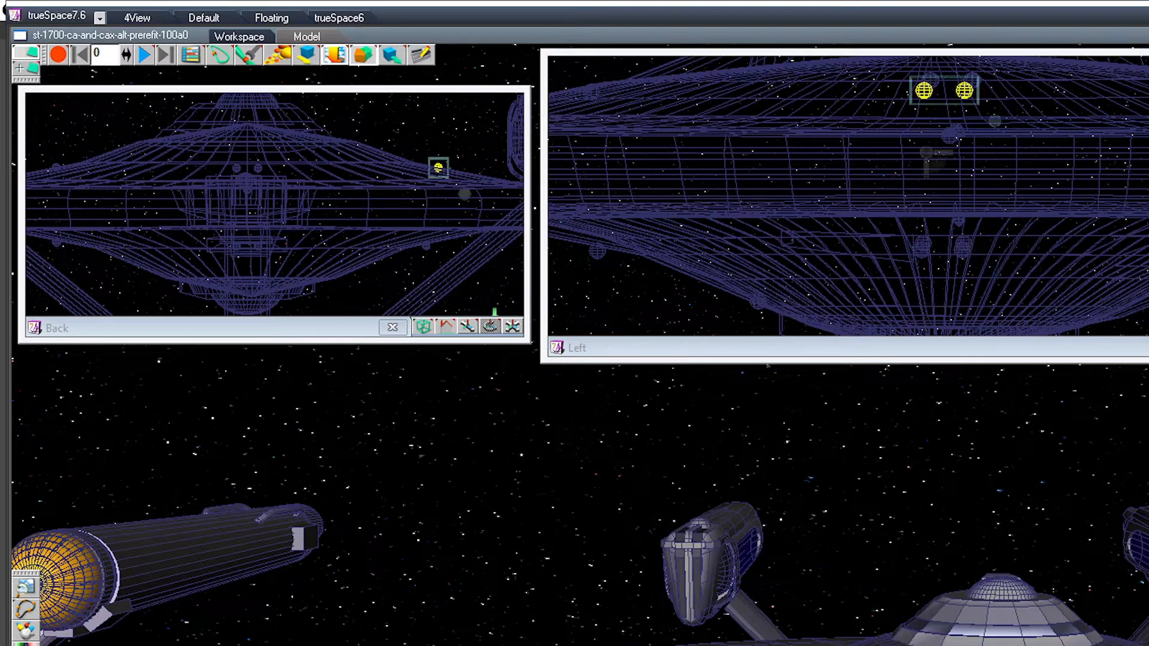
{"action": "left_click_drag", "start_coordinate": [438, 168], "coordinate": [424, 168]}
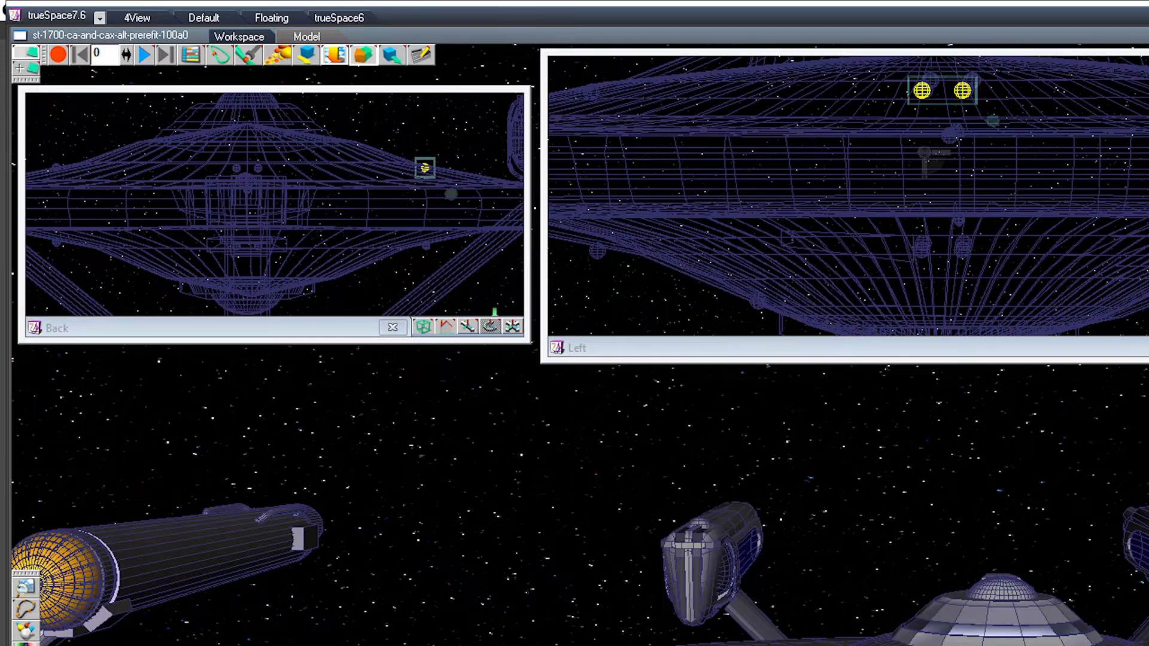
Step: Reposition the forward sphere pair on the saucer's upper surface slightly outward and up in the Left view, seating it on the sloping hull
{"action": "key", "text": "Right"}
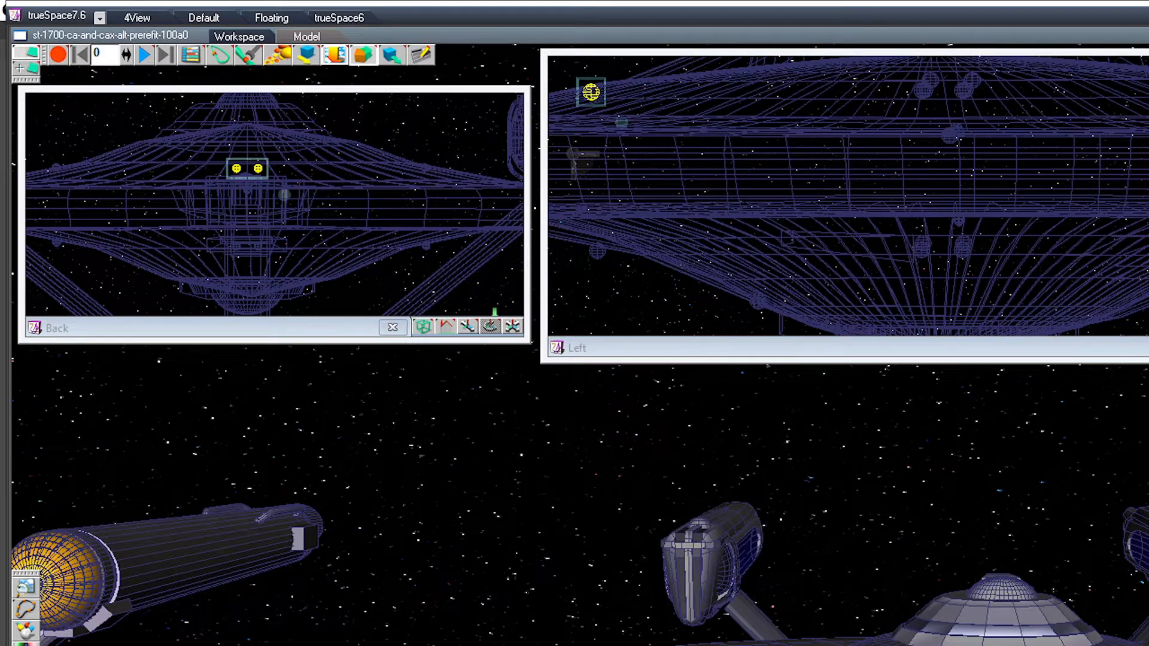
{"action": "middle_click_drag", "start_coordinate": [777, 431], "coordinate": [792, 532]}
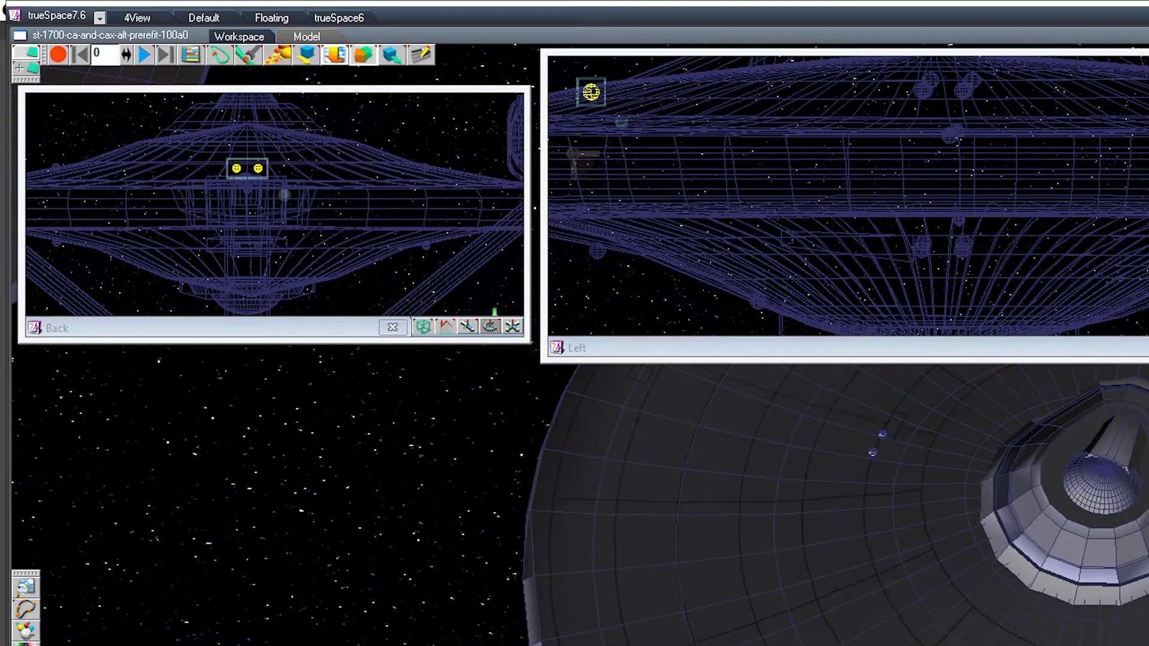
{"action": "middle_click_drag", "start_coordinate": [792, 532], "coordinate": [882, 493]}
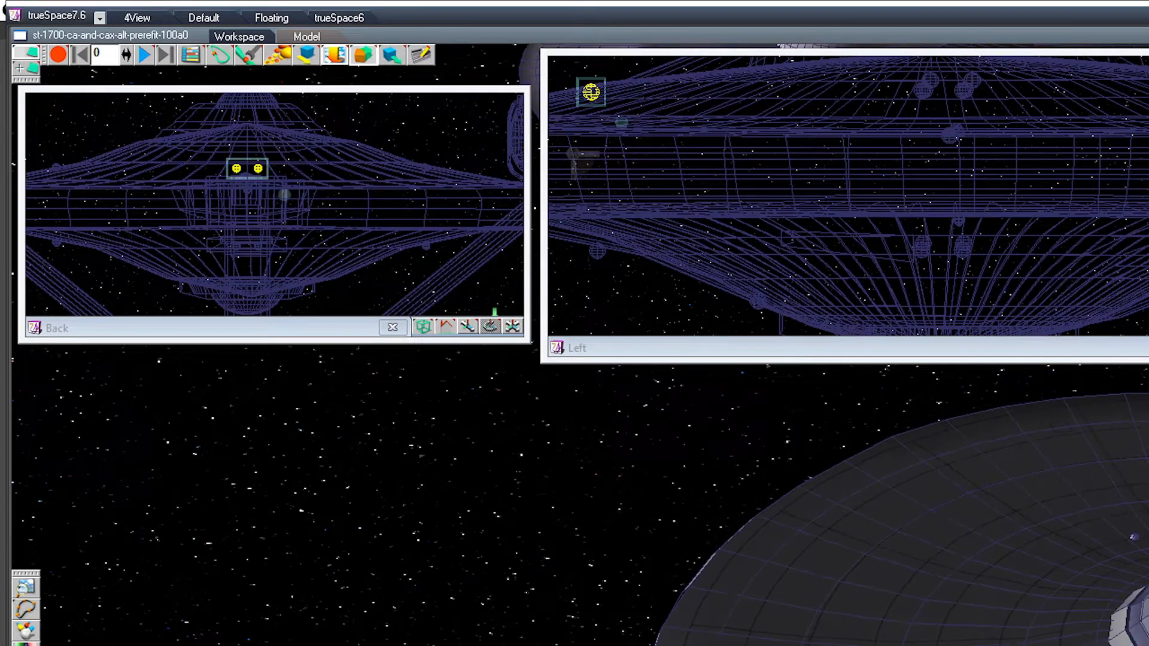
{"action": "mouse_move", "coordinate": [882, 493]}
{"action": "middle_mouse_down"}
{"action": "mouse_move", "coordinate": [790, 520]}
{"action": "mouse_move", "coordinate": [897, 491]}
{"action": "middle_mouse_up"}
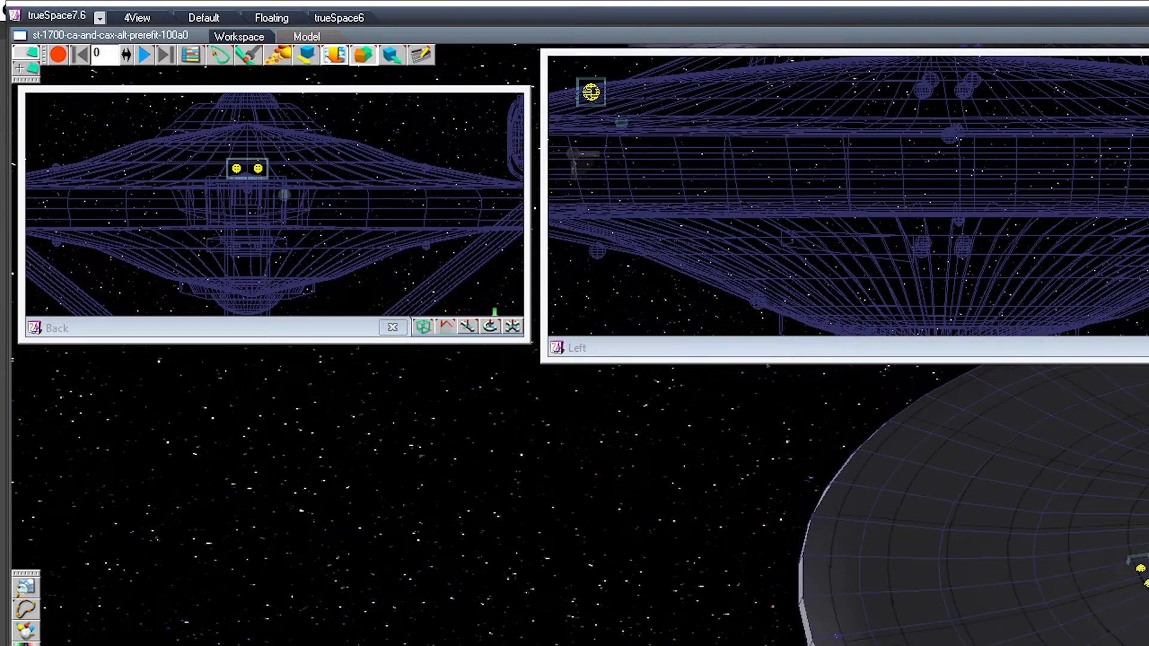
{"action": "middle_click_drag", "start_coordinate": [898, 491], "coordinate": [790, 520]}
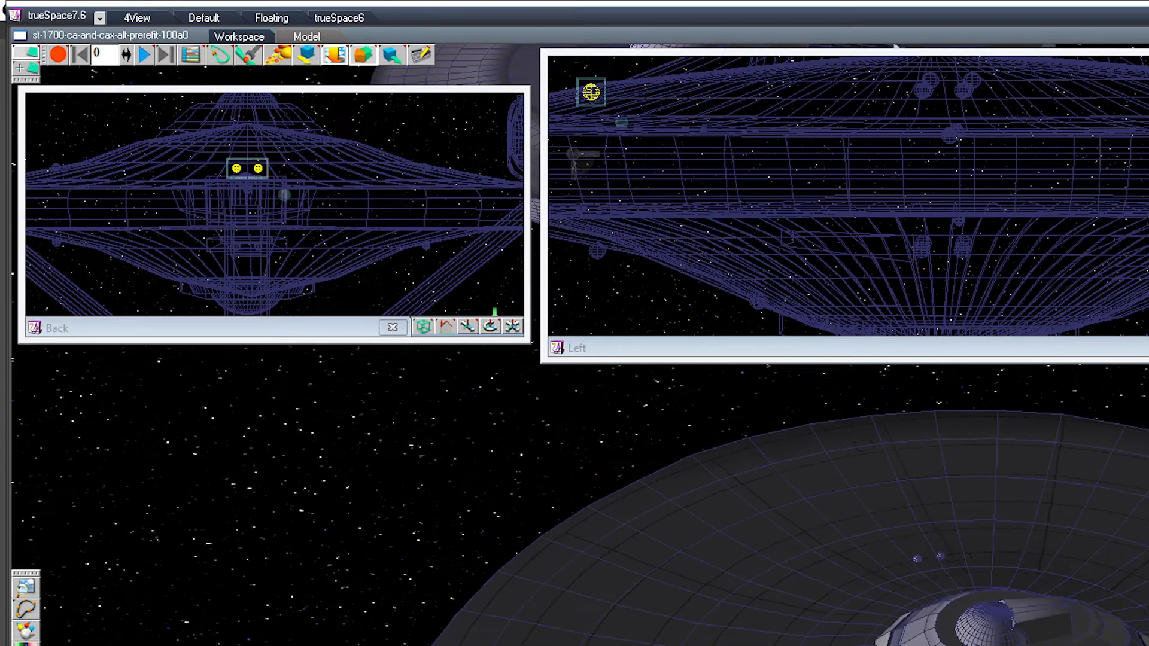
{"action": "middle_click_drag", "start_coordinate": [789, 521], "coordinate": [898, 490]}
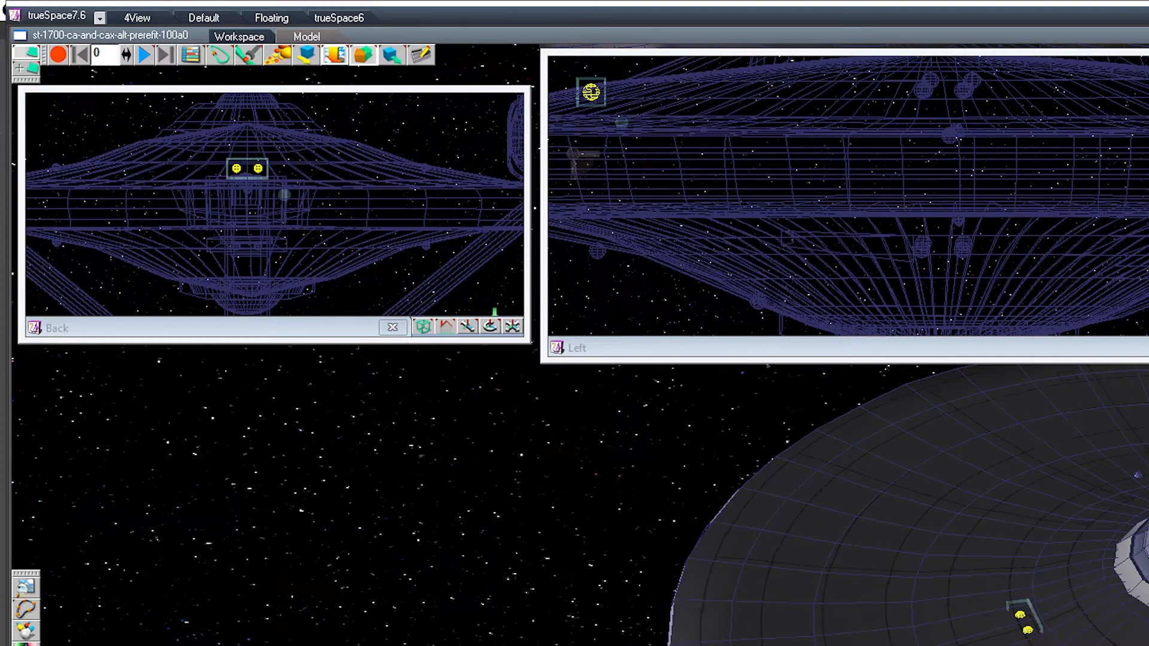
{"action": "left_click_drag", "start_coordinate": [848, 196], "coordinate": [1054, 206]}
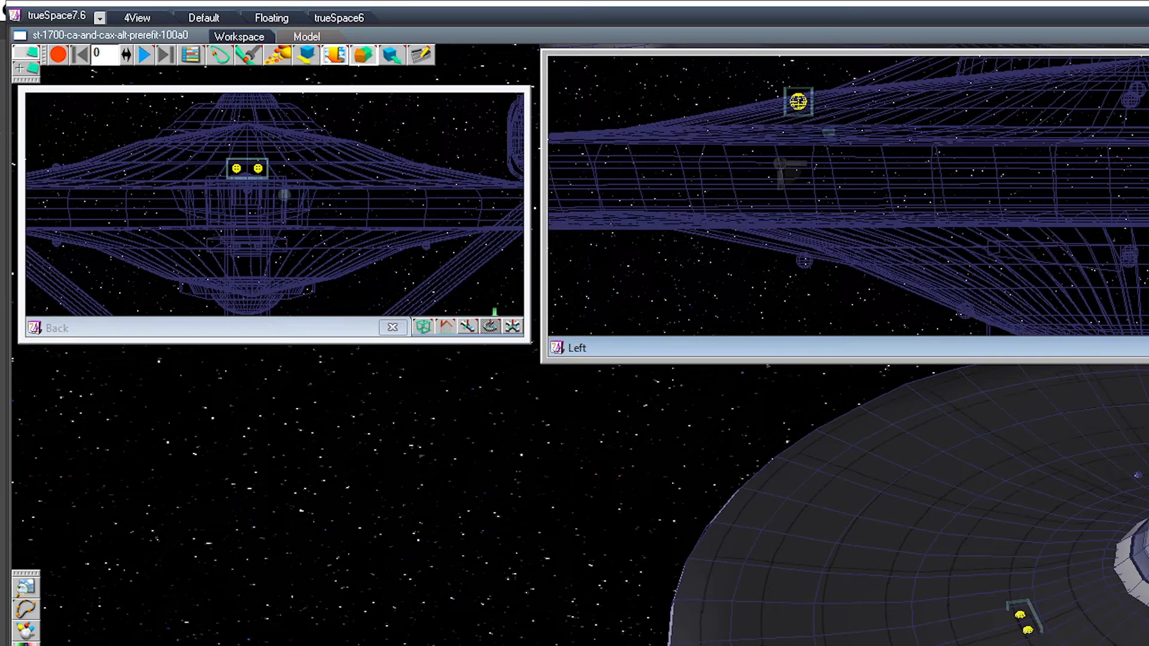
{"action": "left_click_drag", "start_coordinate": [798, 102], "coordinate": [774, 100]}
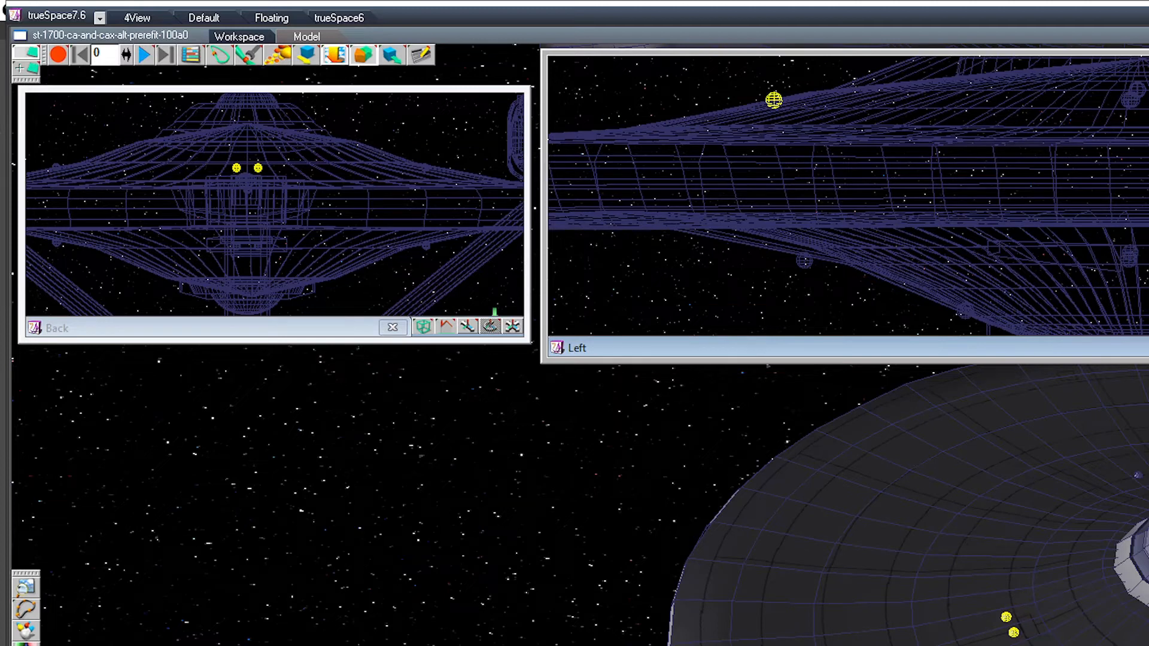
{"action": "left_click_drag", "start_coordinate": [773, 100], "coordinate": [788, 98]}
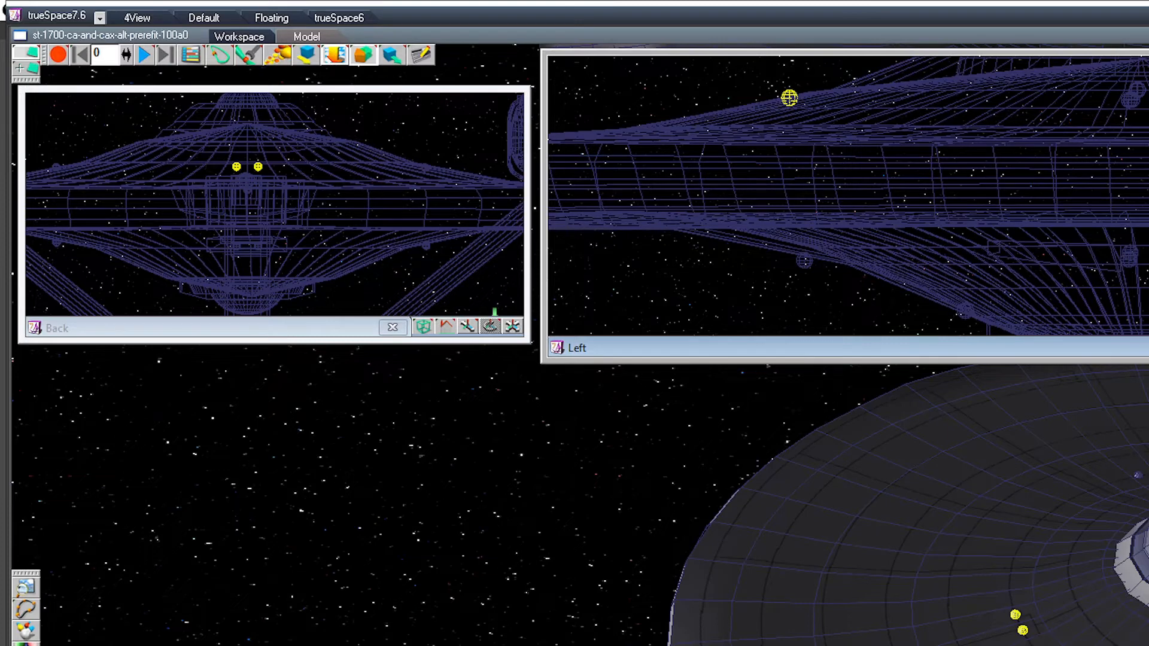
Step: Raise the forward sphere pair on the saucer's underside slightly toward the hull in the Left view
{"action": "left_click_drag", "start_coordinate": [789, 97], "coordinate": [804, 260]}
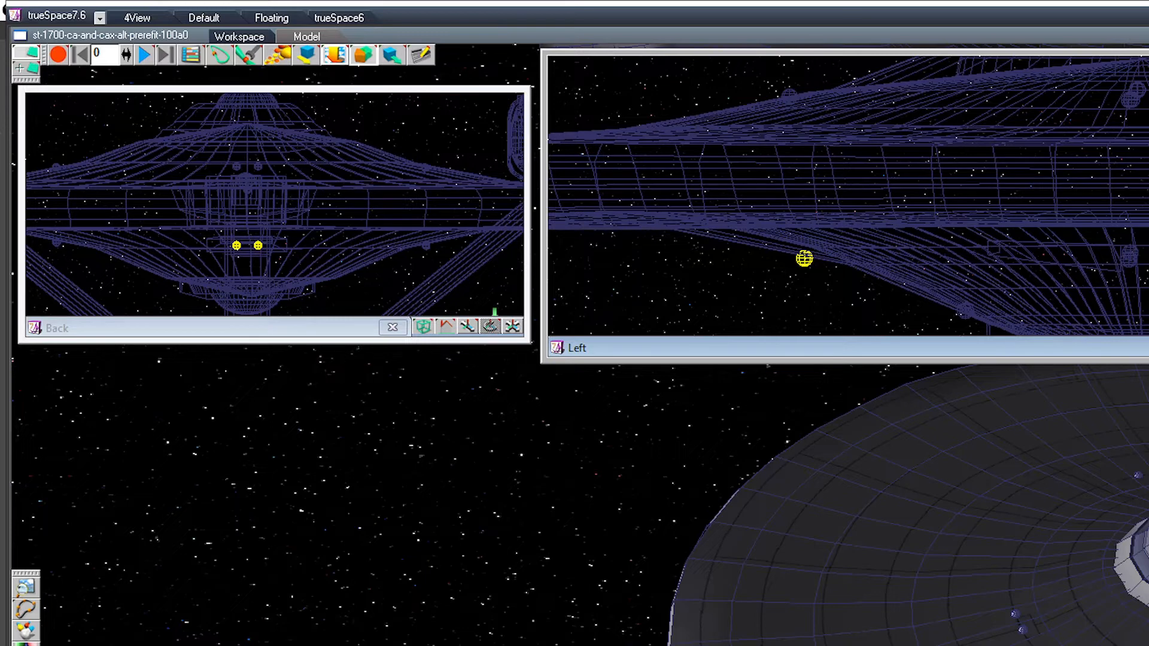
{"action": "left_click_drag", "start_coordinate": [804, 259], "coordinate": [804, 258]}
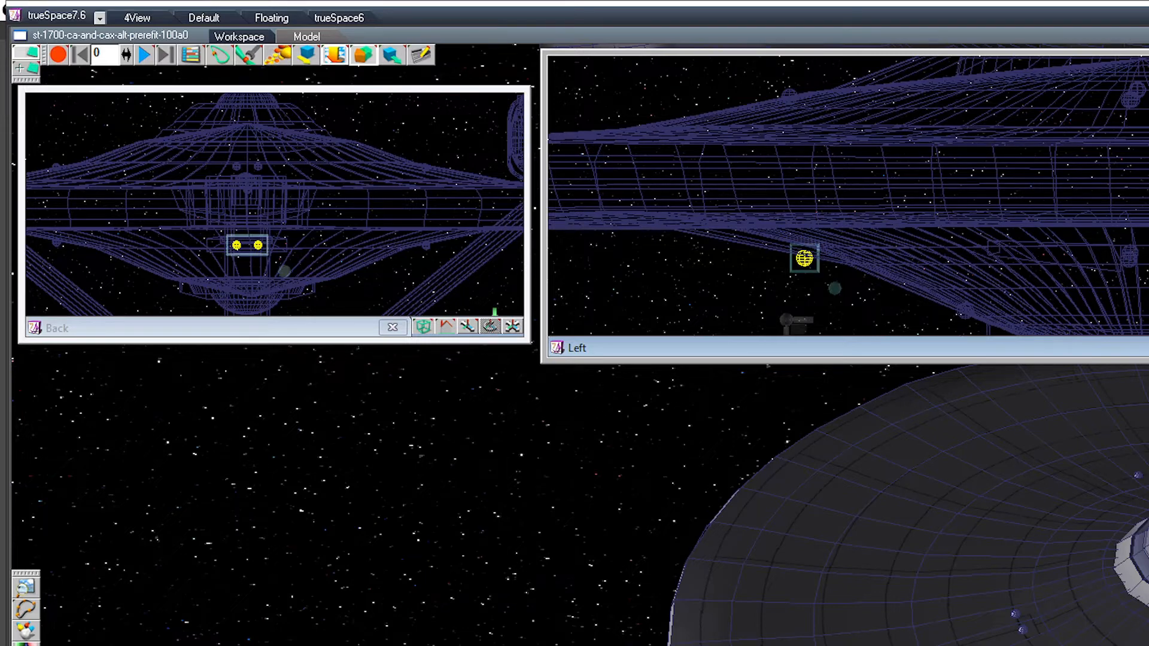
{"action": "middle_click_drag", "start_coordinate": [574, 515], "coordinate": [598, 389]}
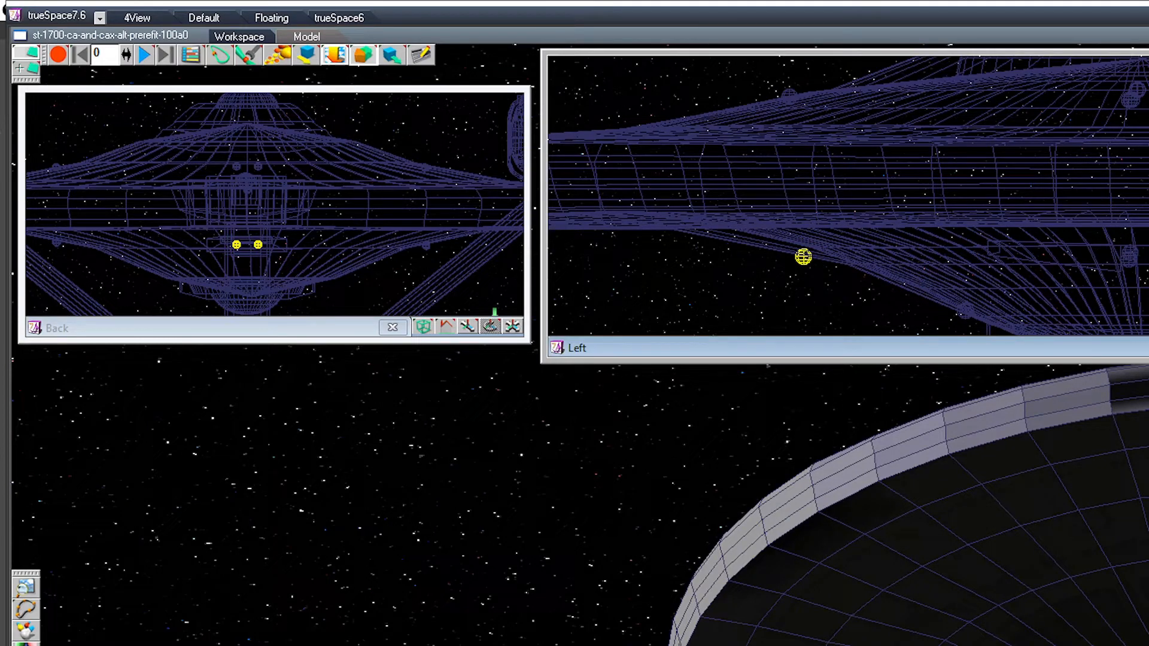
{"action": "key", "text": "Right"}
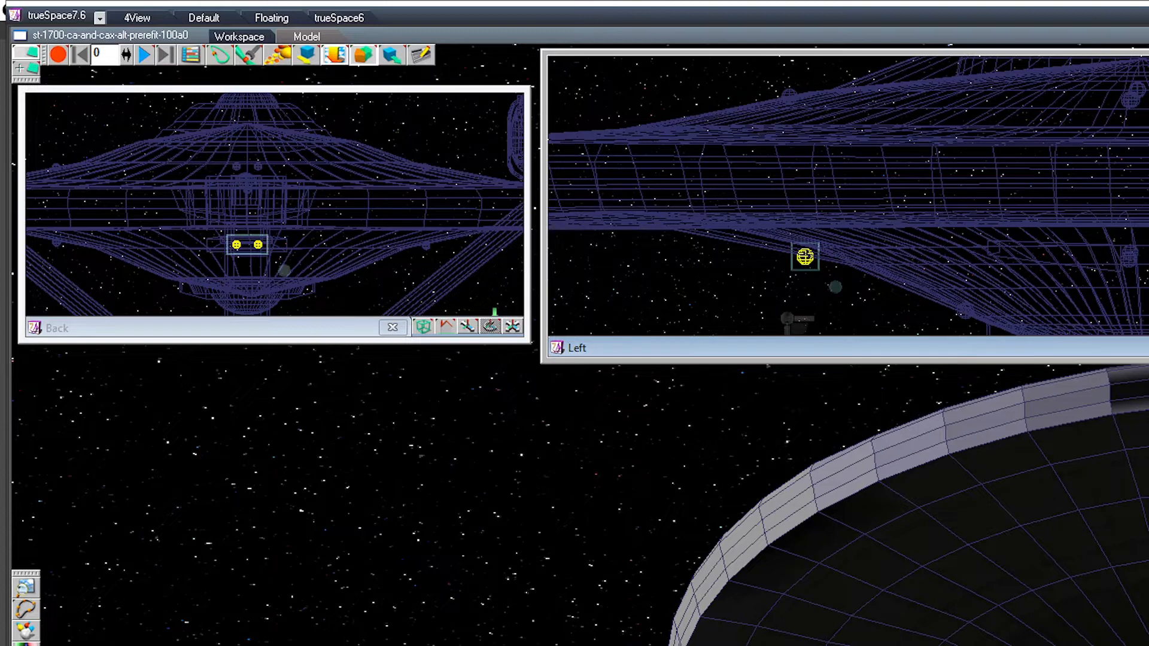
{"action": "middle_click_drag", "start_coordinate": [957, 455], "coordinate": [821, 470]}
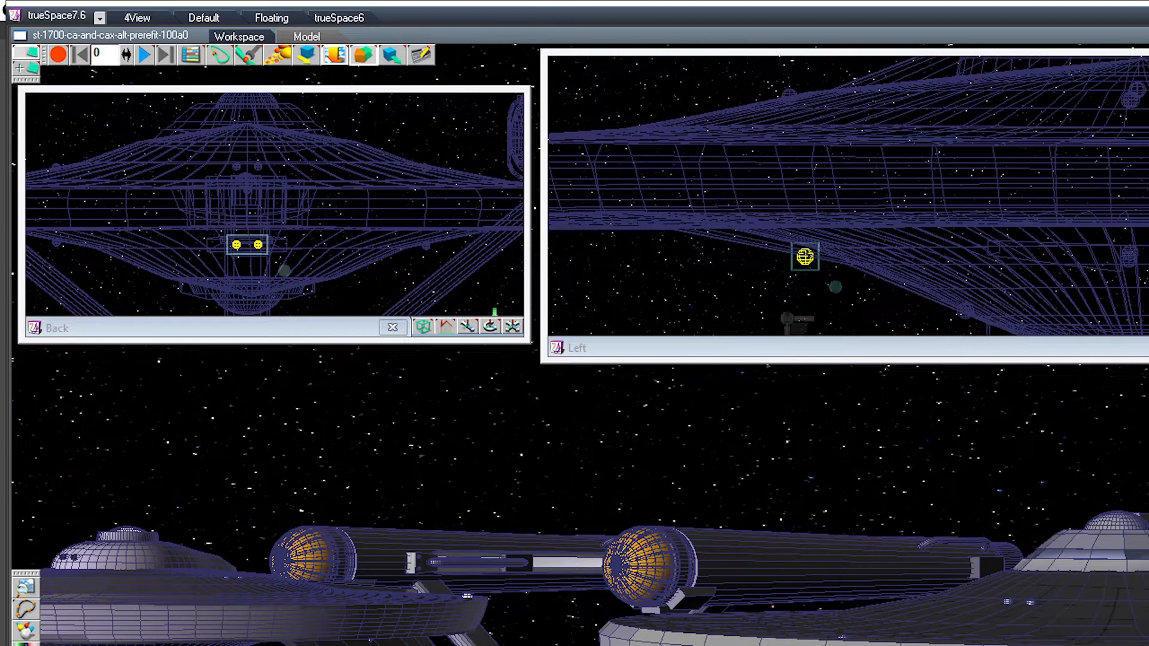
{"action": "left_click", "coordinate": [789, 96], "text": "ctrl"}
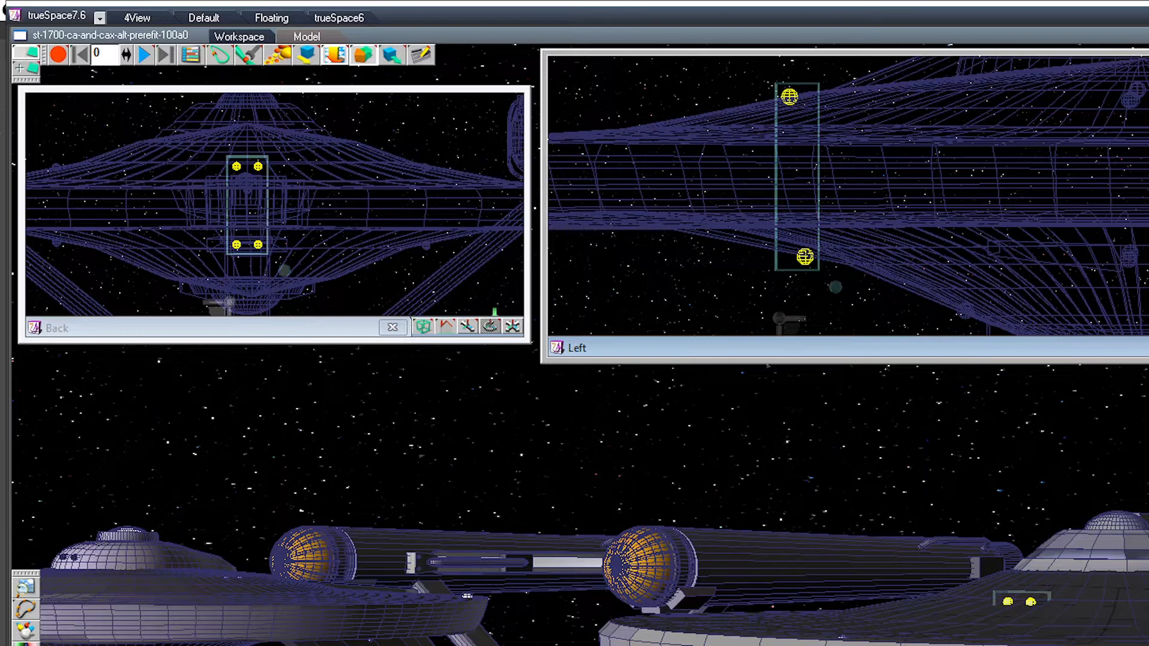
{"action": "left_click", "coordinate": [426, 246], "text": "ctrl"}
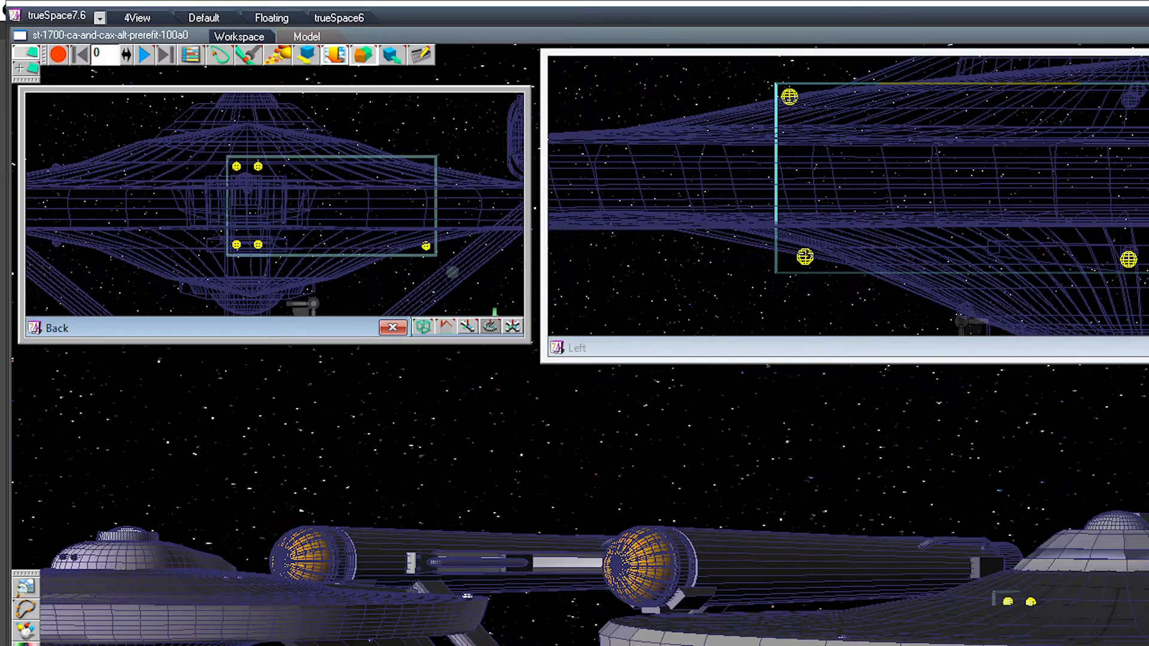
{"action": "key", "text": "Delete"}
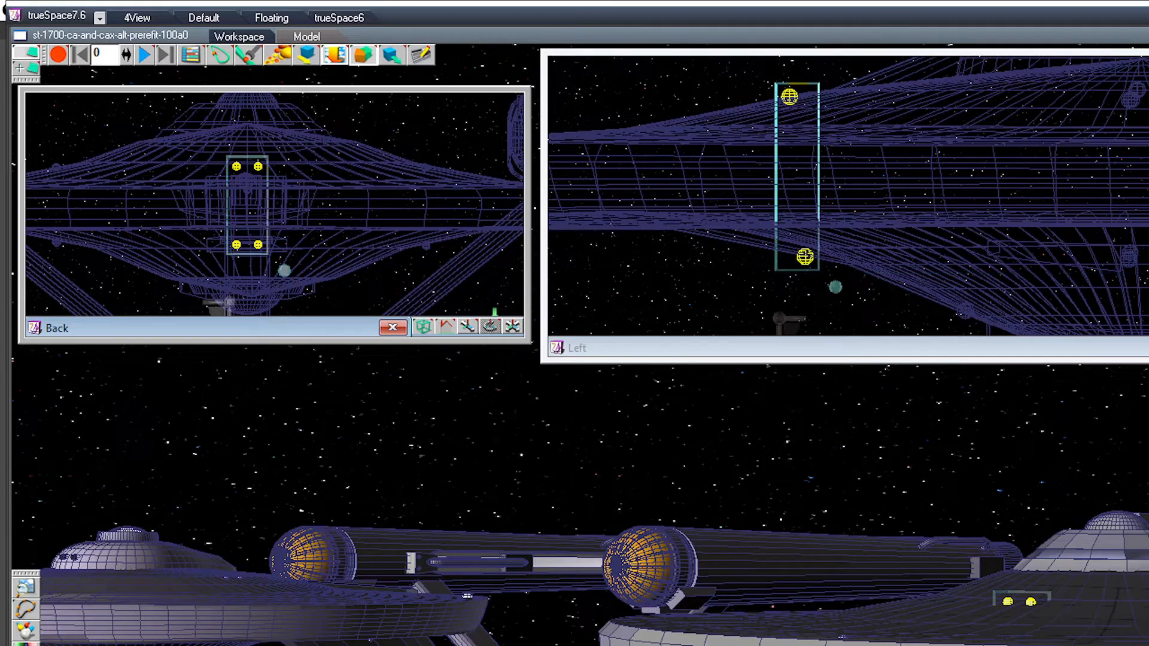
{"action": "key", "text": "Down"}
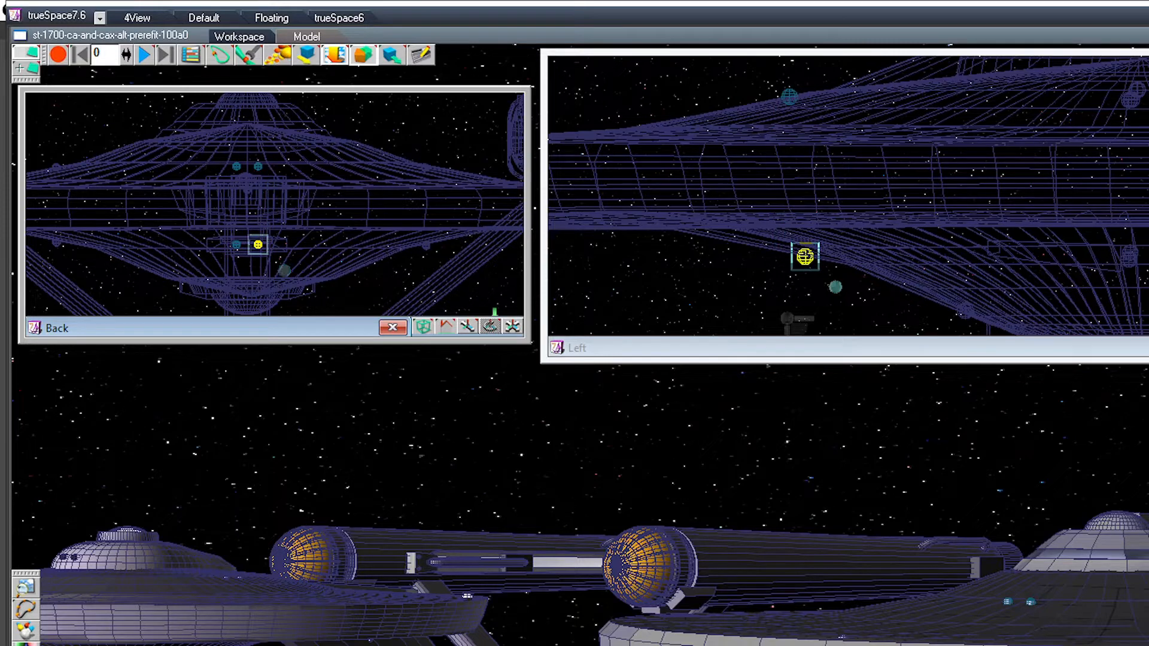
{"action": "key", "text": "Right"}
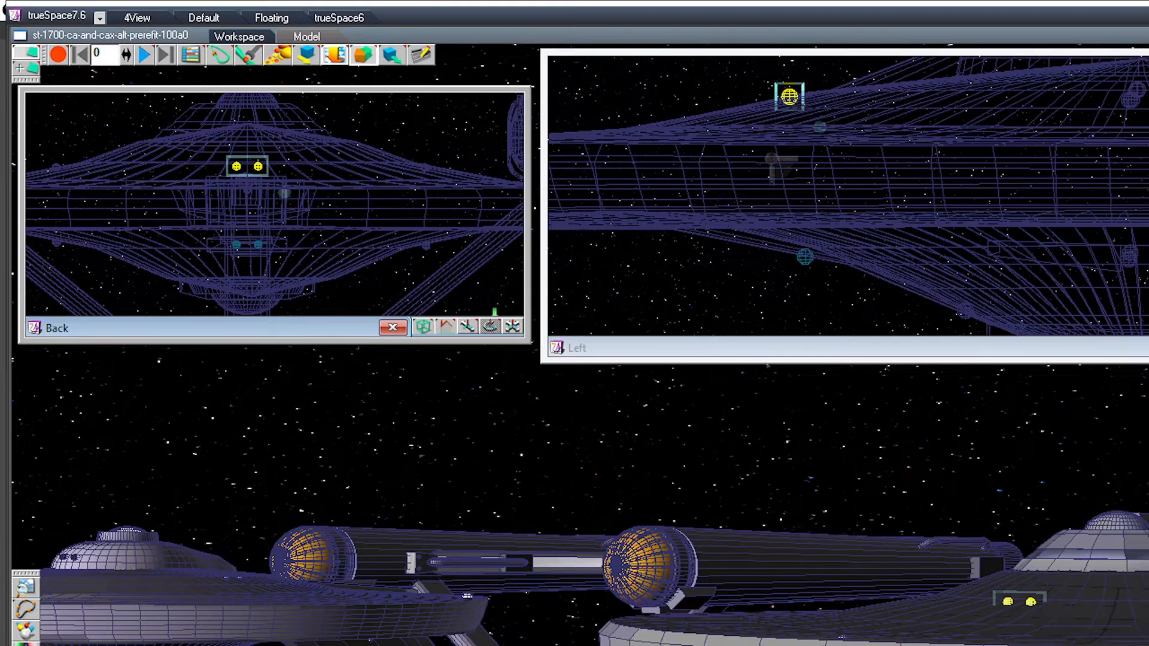
{"action": "left_click", "coordinate": [258, 244]}
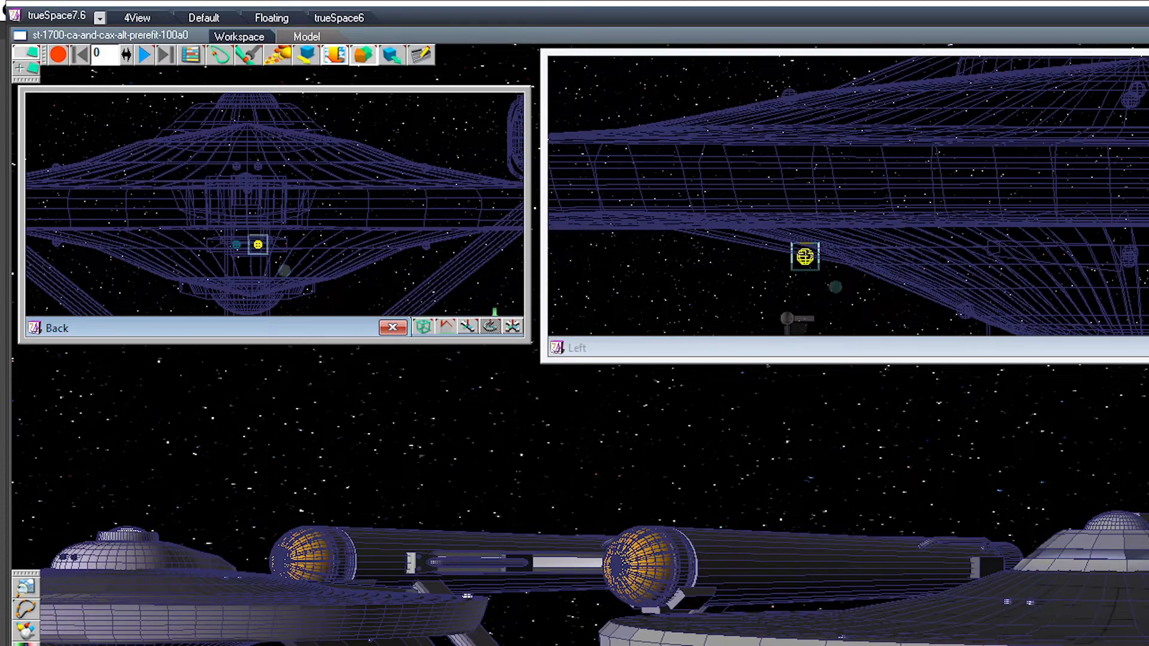
{"action": "left_click", "coordinate": [258, 244]}
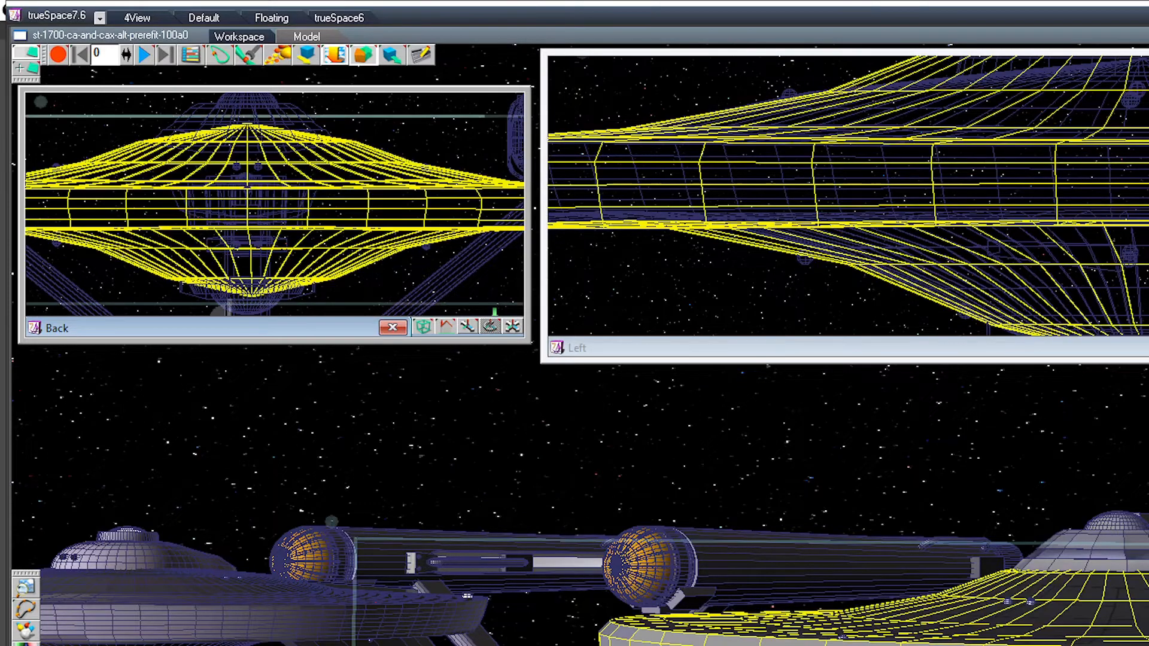
Step: Shift the offset upper outboard sphere pair slightly outward in the Back view and replace the underside pair with a copy directly below it
{"action": "left_click", "coordinate": [425, 169]}
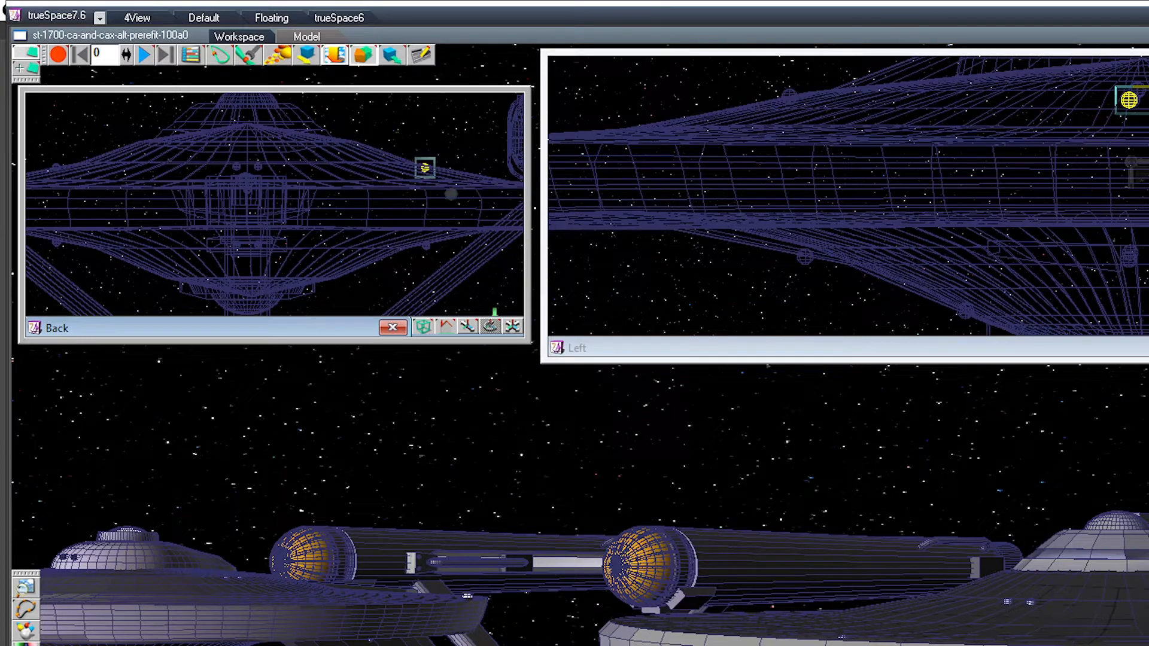
{"action": "left_click_drag", "start_coordinate": [837, 454], "coordinate": [852, 543]}
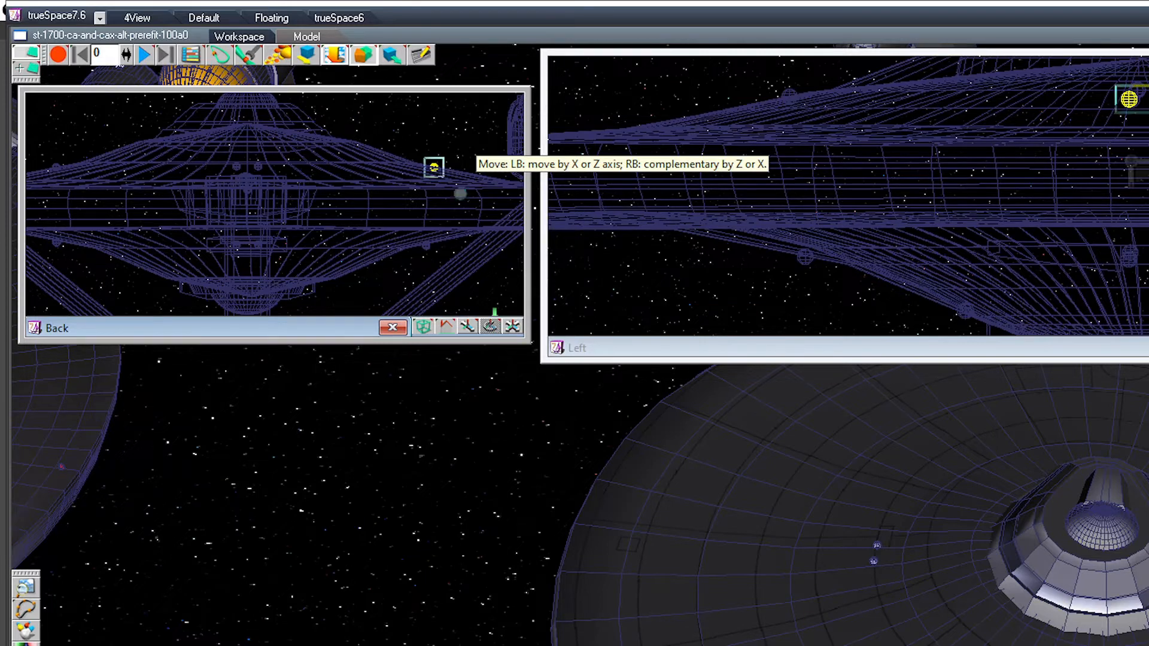
{"action": "left_click_drag", "start_coordinate": [461, 189], "coordinate": [461, 267]}
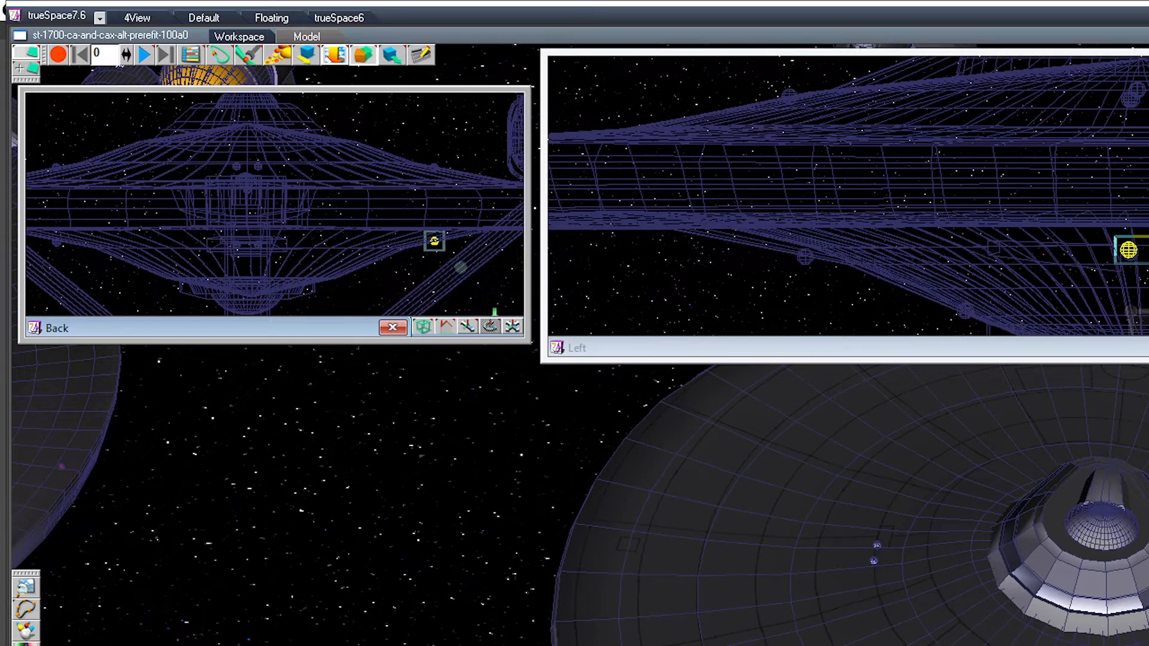
Step: Glue the copied underside pair together with the other three outboard sphere pairs and both forward pairs on the saucer's upper and lower surfaces
{"action": "left_click", "coordinate": [56, 242], "text": "ctrl"}
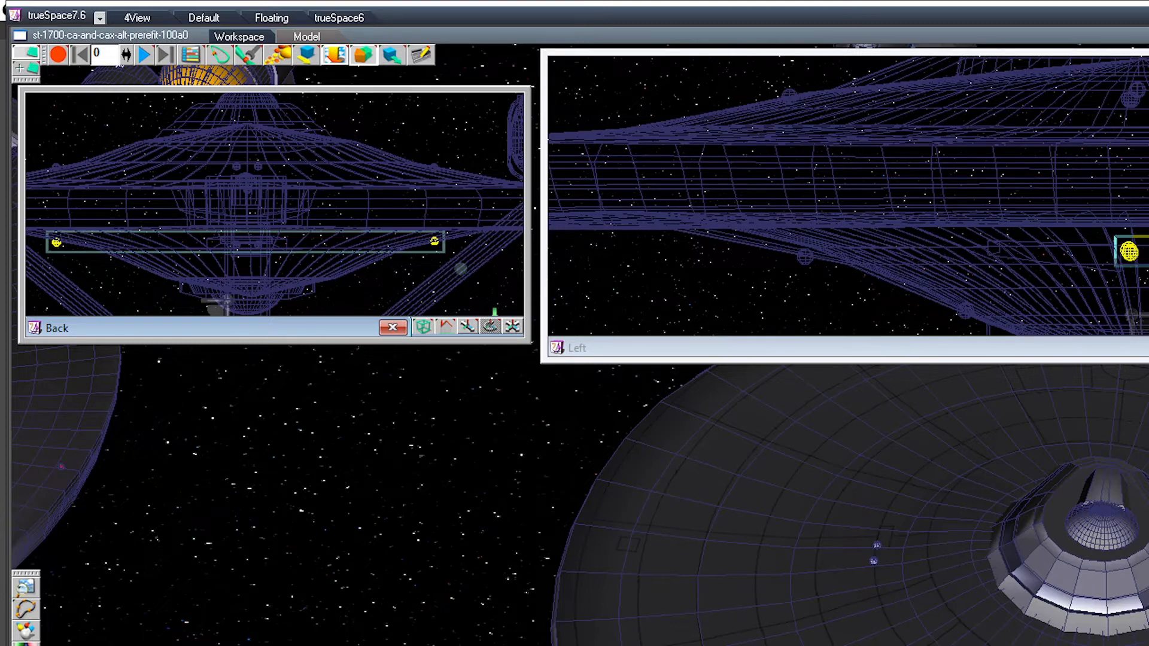
{"action": "left_click", "coordinate": [56, 167], "text": "ctrl"}
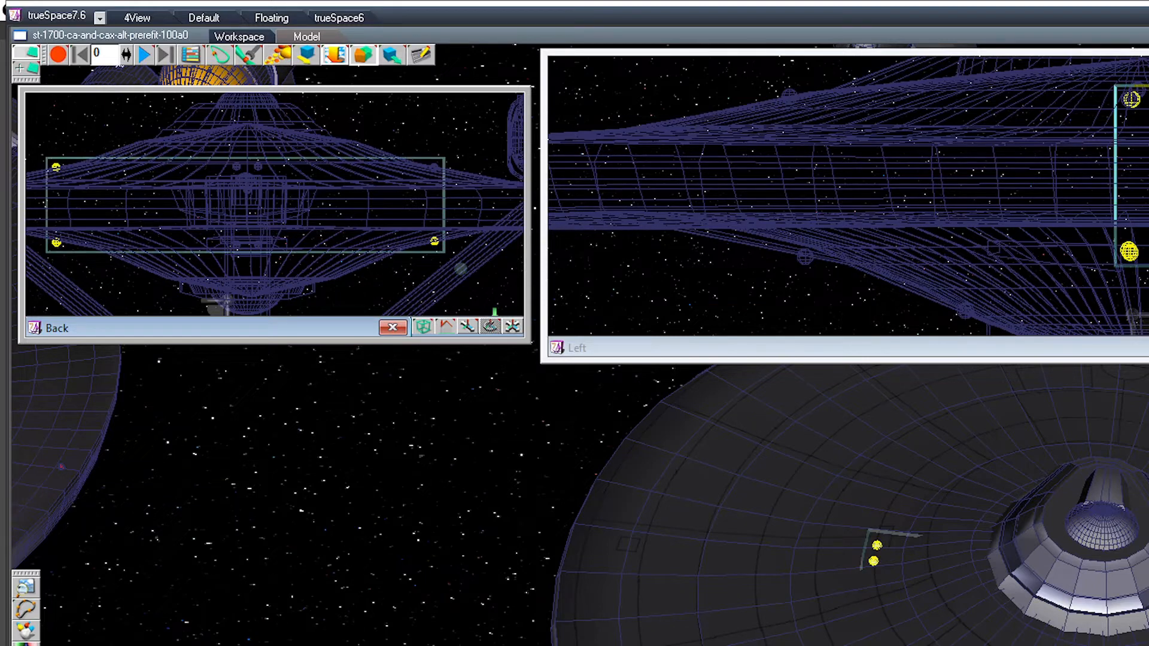
{"action": "left_click", "coordinate": [434, 167], "text": "ctrl"}
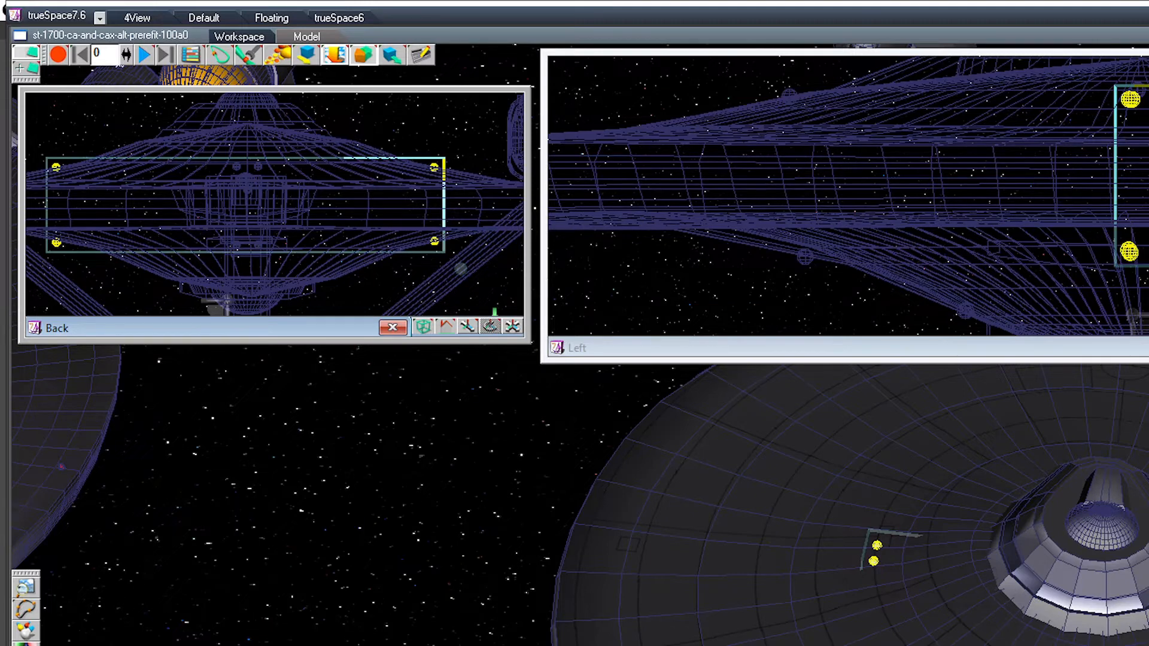
{"action": "left_click", "coordinate": [850, 347]}
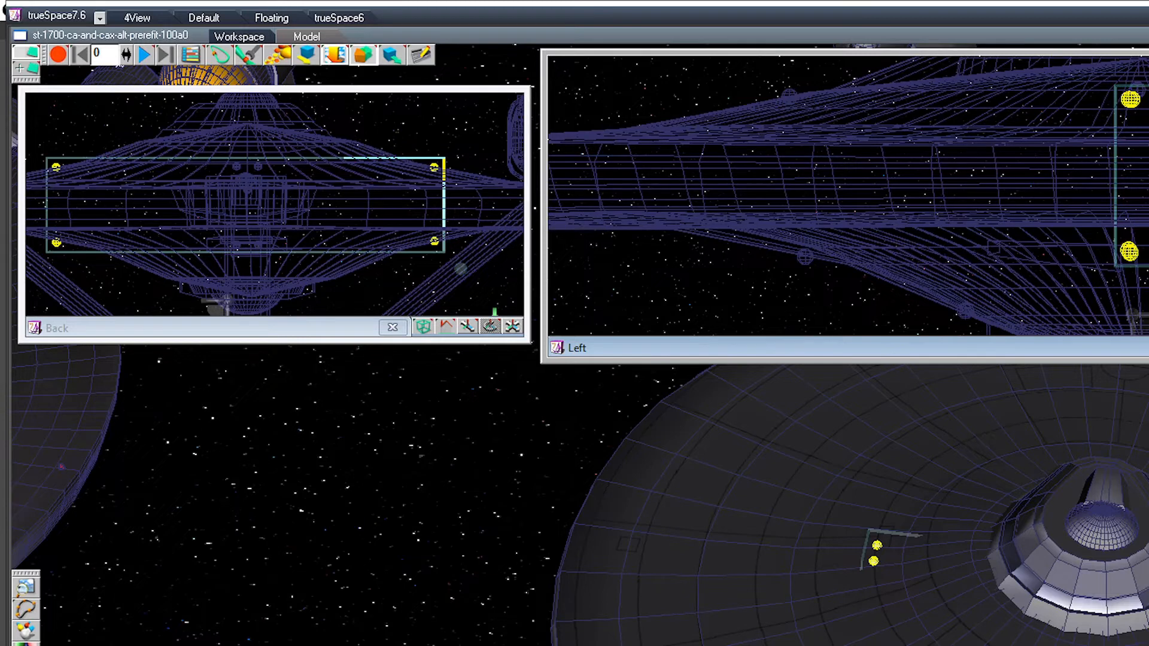
{"action": "left_click", "coordinate": [789, 96], "text": "ctrl"}
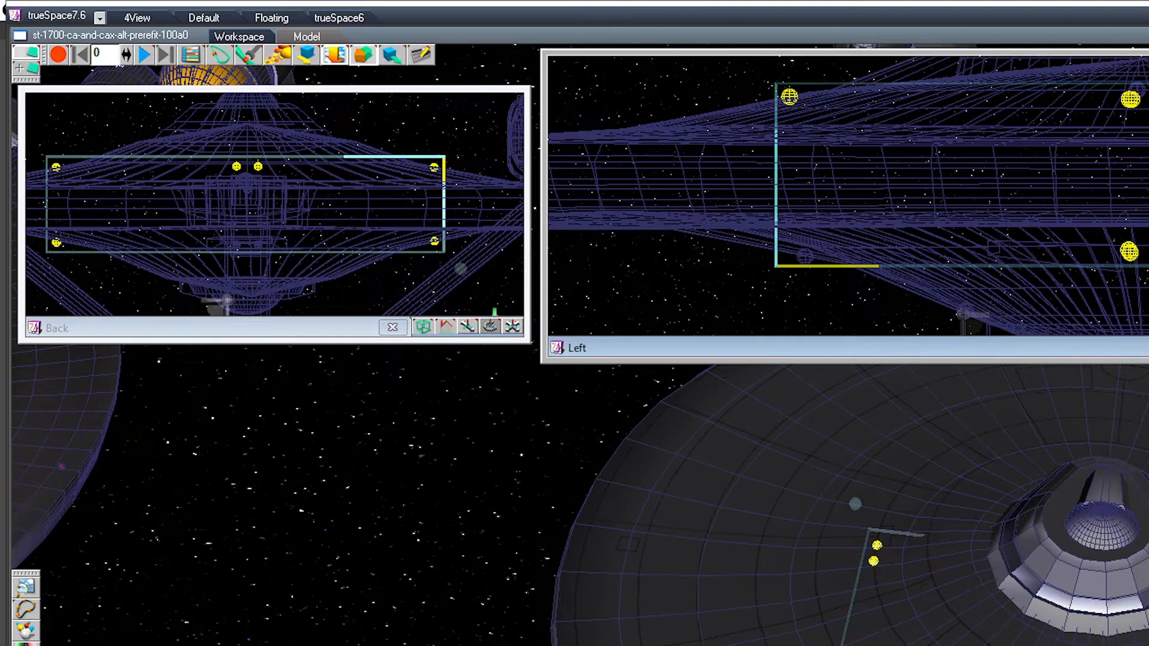
{"action": "left_click", "coordinate": [805, 256], "text": "ctrl"}
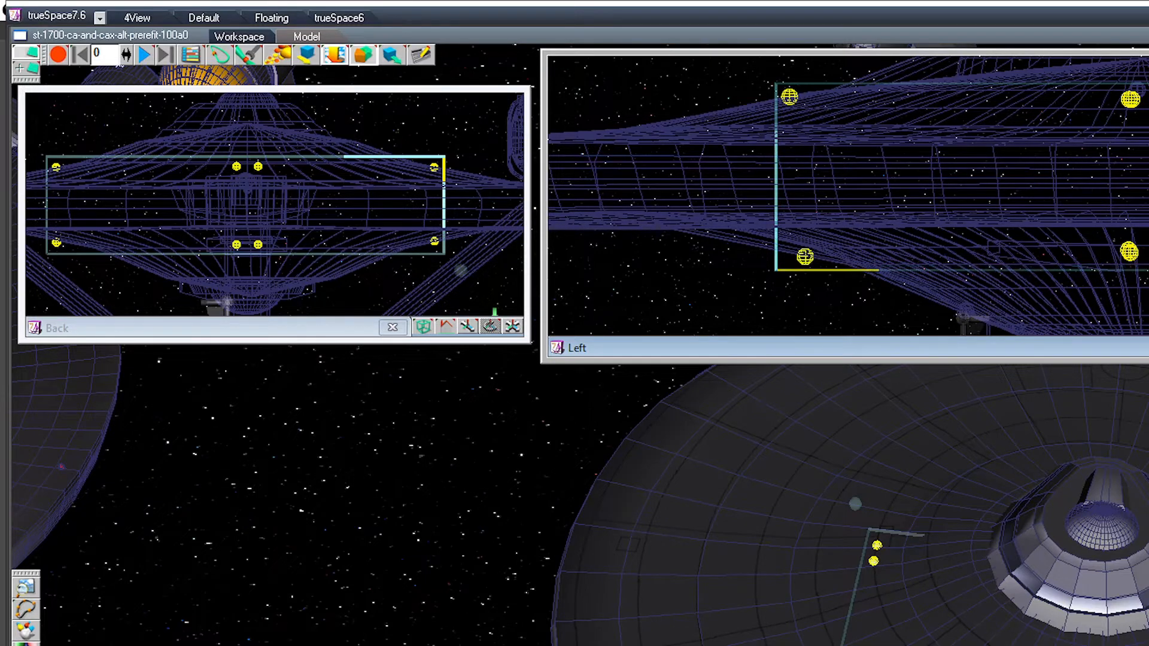
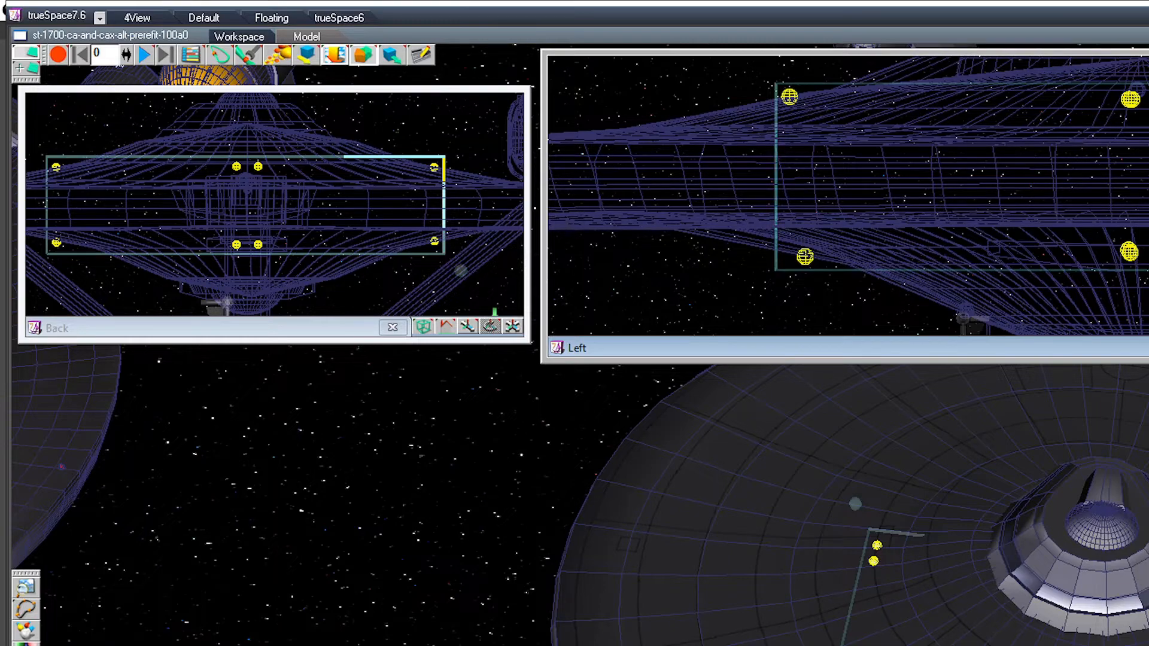
Step: Select the small sphere on the saucer's upper rim and widen the Back view to show the full saucer, keeping the Left view beside it
{"action": "key", "text": "Escape"}
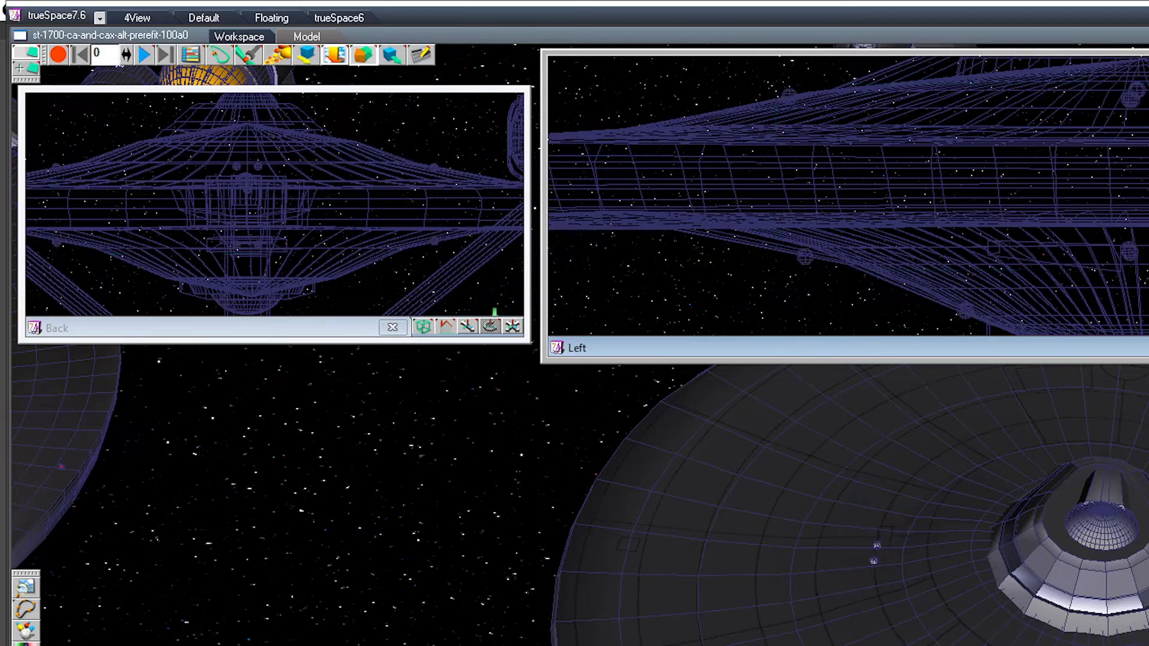
{"action": "left_click", "coordinate": [1145, 146]}
{"action": "left_click", "coordinate": [1145, 146]}
{"action": "left_click_drag", "start_coordinate": [542, 362], "coordinate": [850, 372]}
{"action": "left_click_drag", "start_coordinate": [529, 213], "coordinate": [800, 213]}
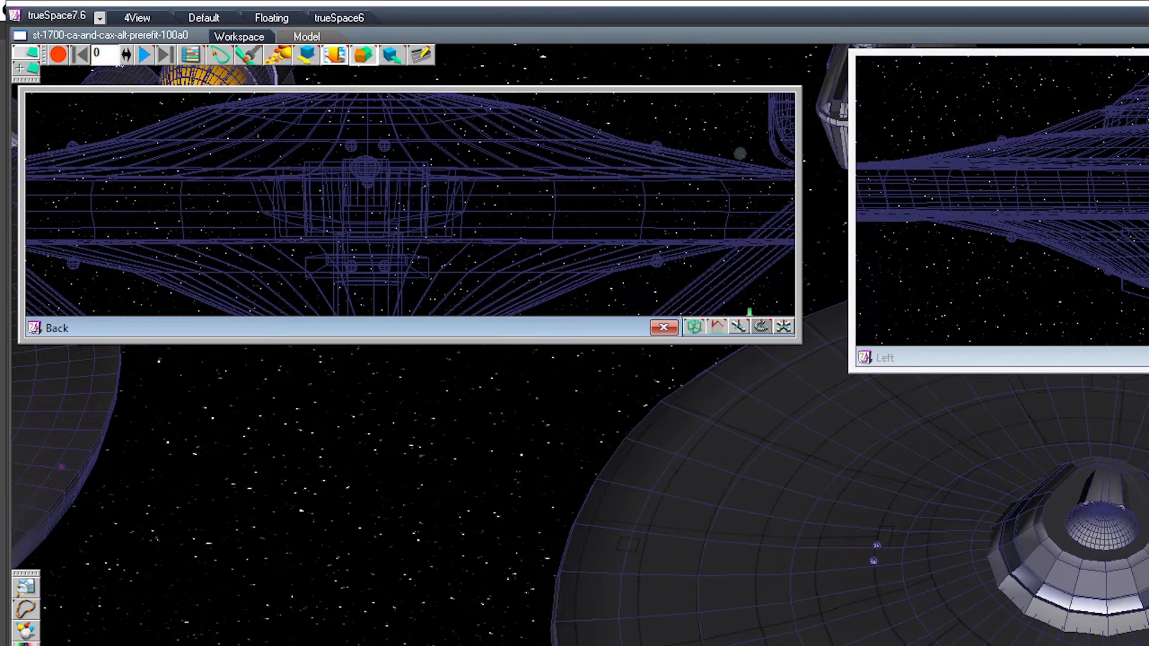
{"action": "scroll", "coordinate": [410, 204], "scroll_direction": "down", "scroll_amount": 7}
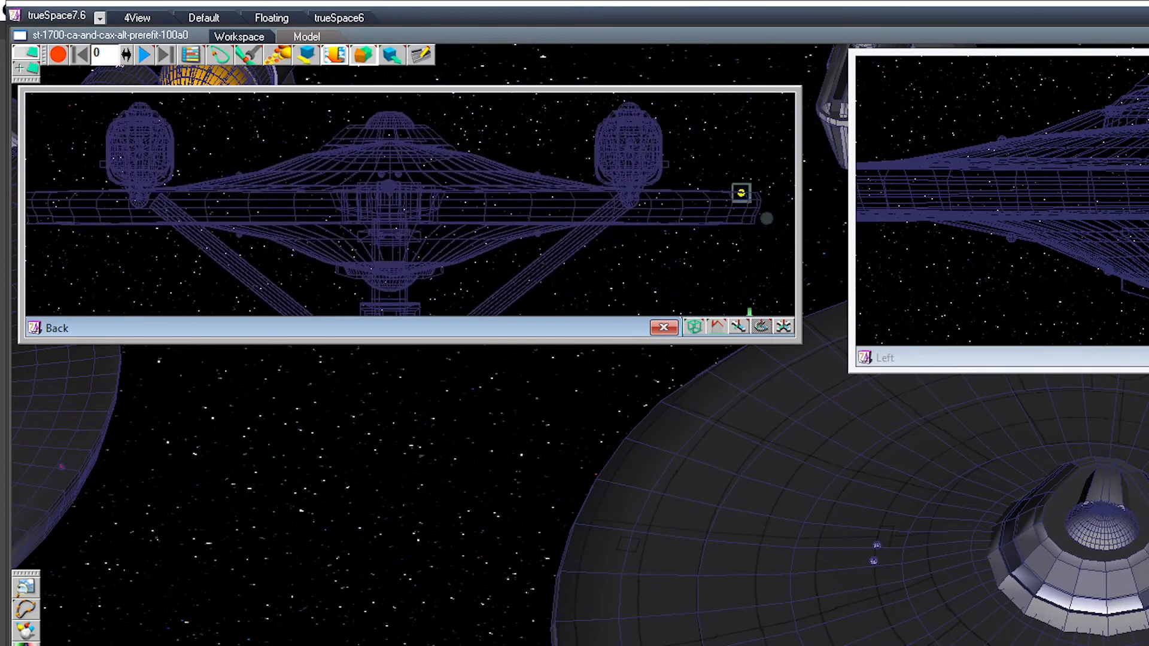
{"action": "scroll", "coordinate": [392, 204], "scroll_direction": "down", "scroll_amount": 2}
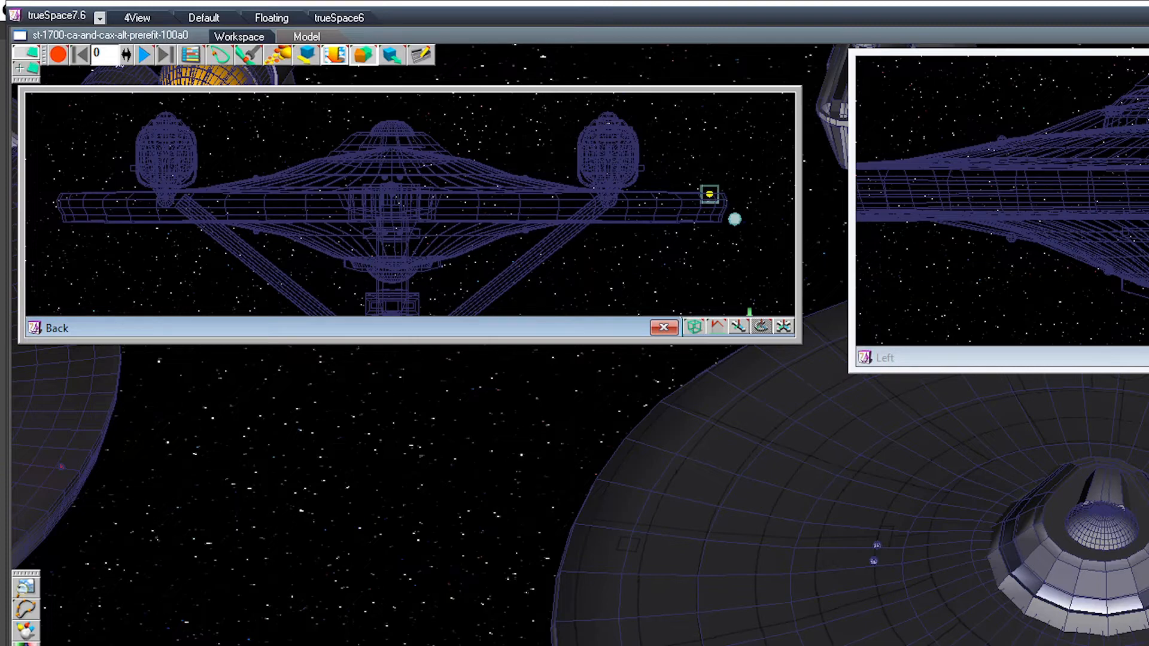
{"action": "middle_click_drag", "start_coordinate": [1100, 197], "coordinate": [1001, 210]}
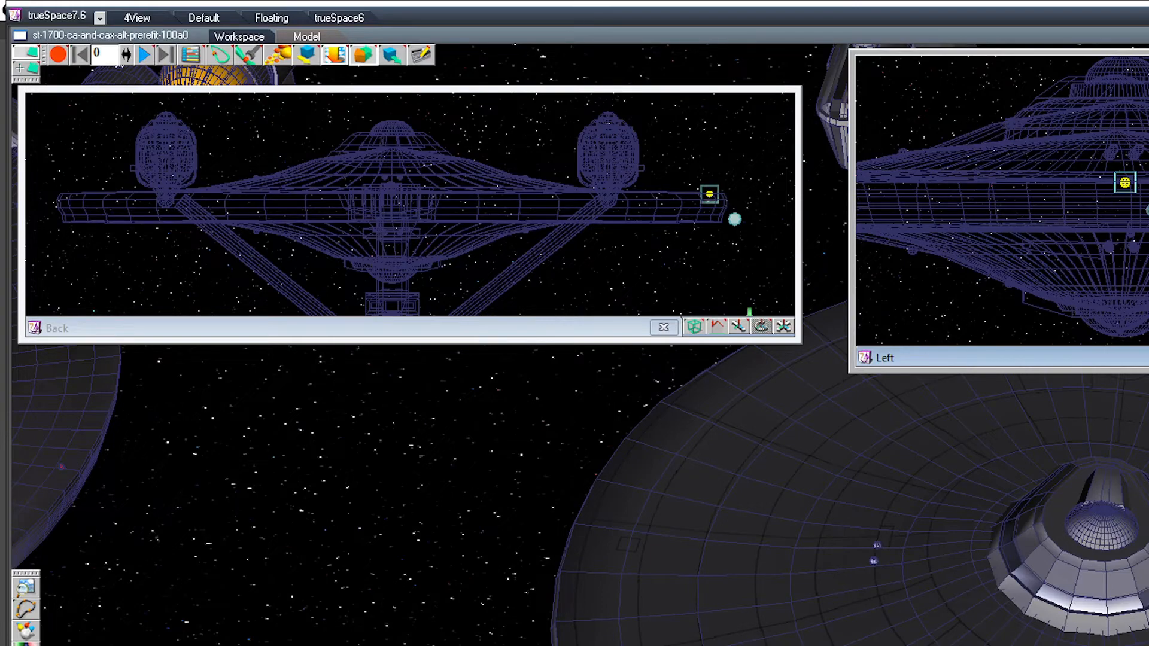
Step: Copy the upper rim sphere to the opposite side of the saucer's rim in the Back view
{"action": "left_click", "coordinate": [1125, 185]}
{"action": "left_click", "coordinate": [1125, 186]}
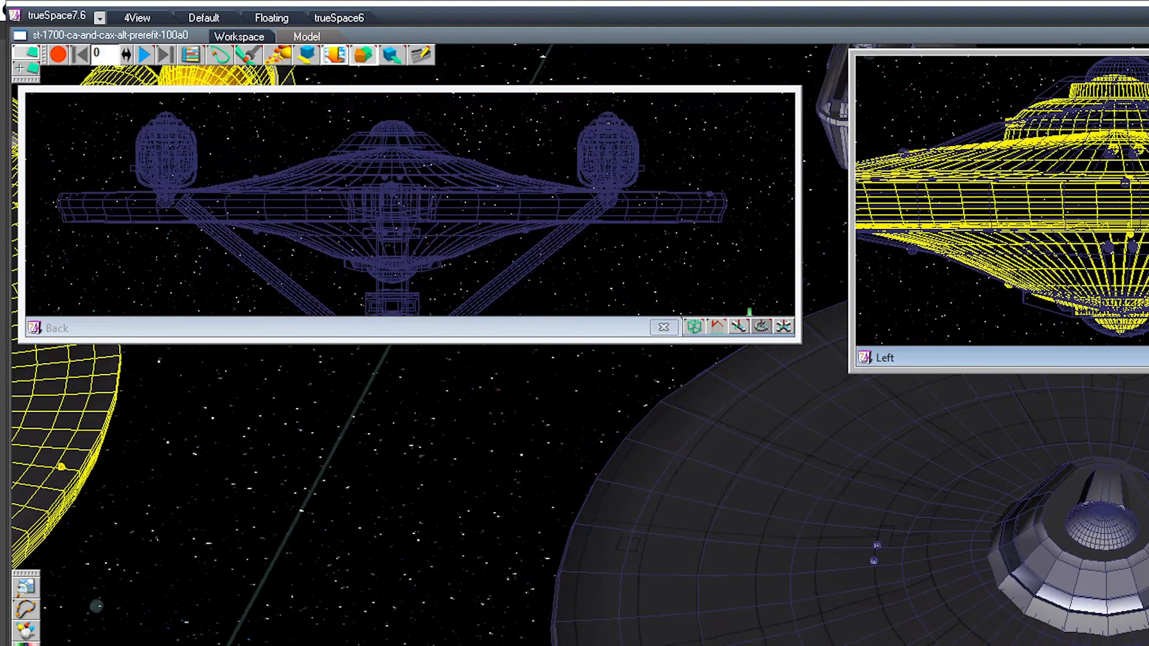
{"action": "left_click", "coordinate": [1133, 155]}
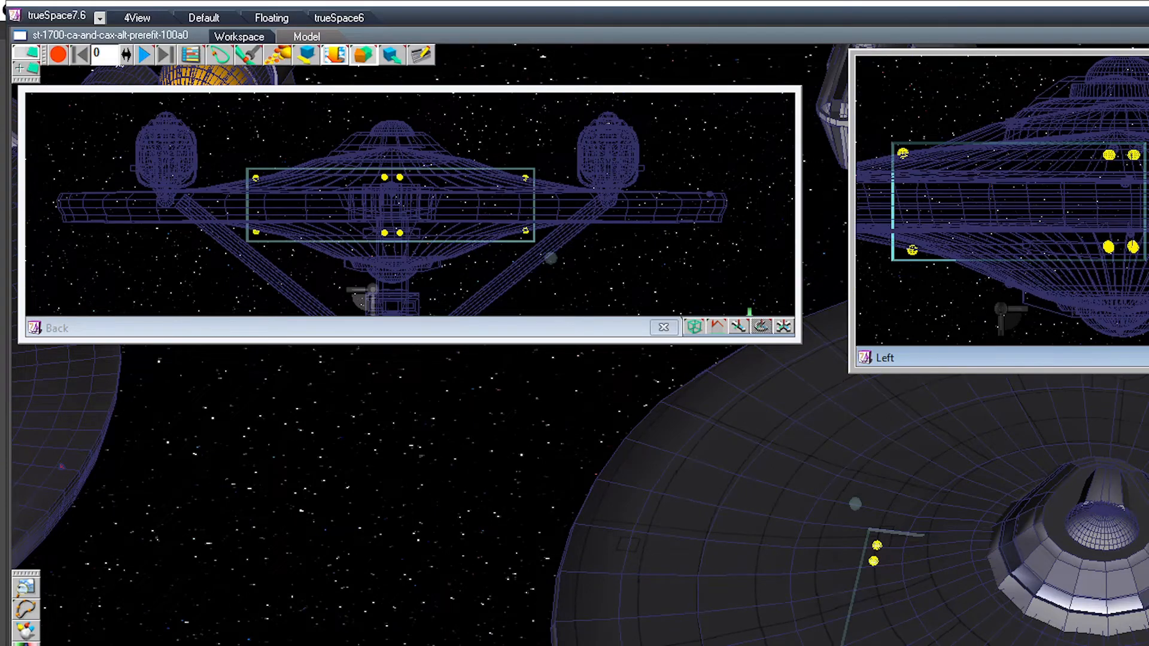
{"action": "left_click", "coordinate": [1130, 136]}
{"action": "left_click", "coordinate": [1125, 183]}
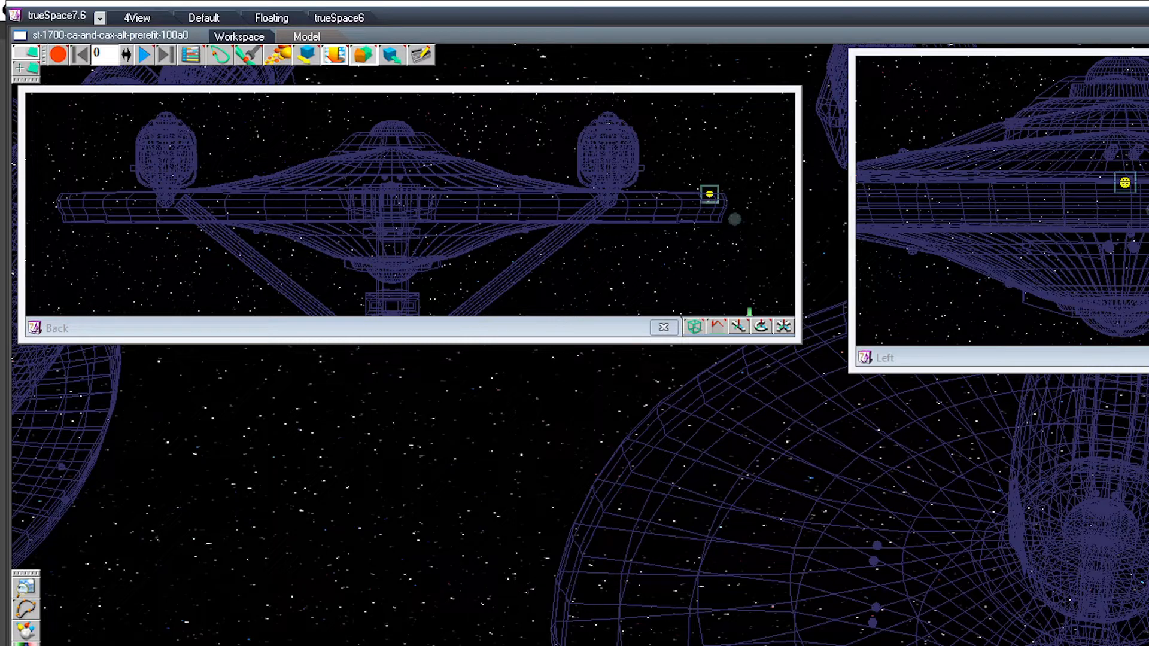
{"action": "key", "text": "Return"}
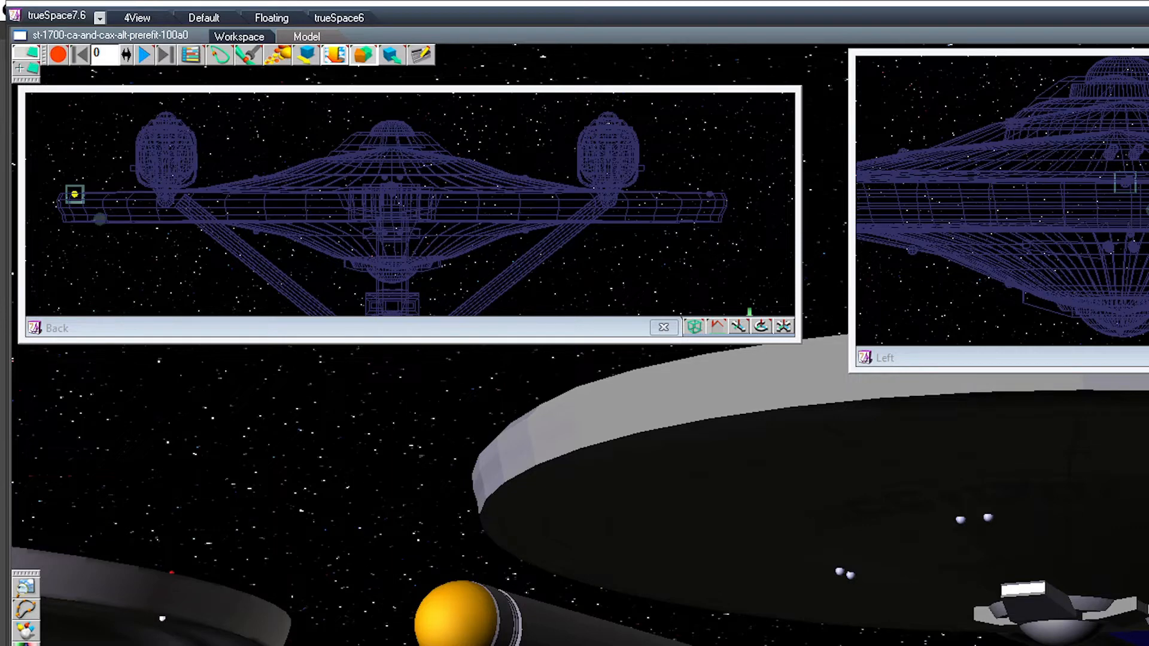
{"action": "left_click", "coordinate": [1017, 203]}
{"action": "left_click", "coordinate": [1017, 203]}
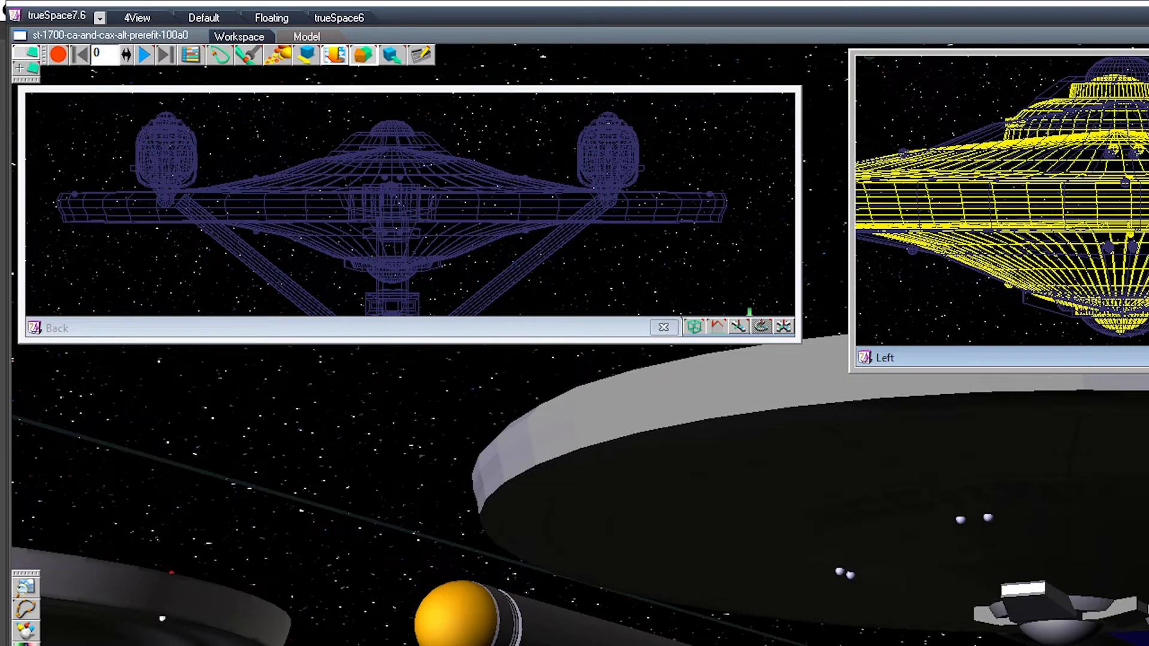
{"action": "left_click", "coordinate": [838, 473]}
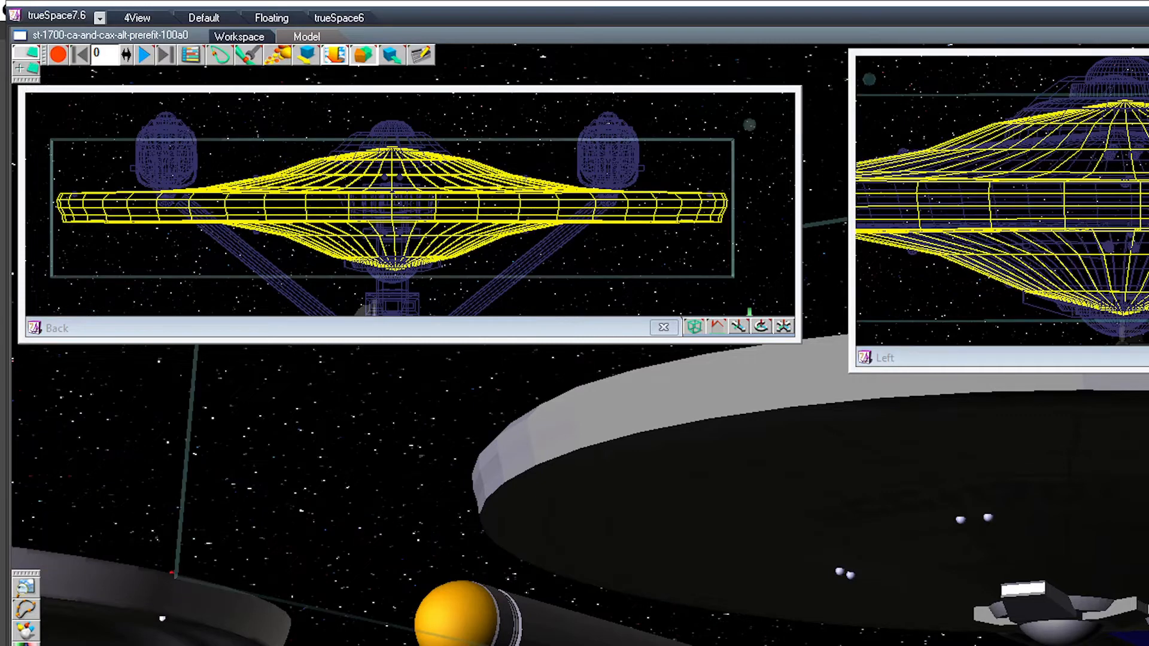
{"action": "middle_click_drag", "start_coordinate": [718, 455], "coordinate": [736, 527]}
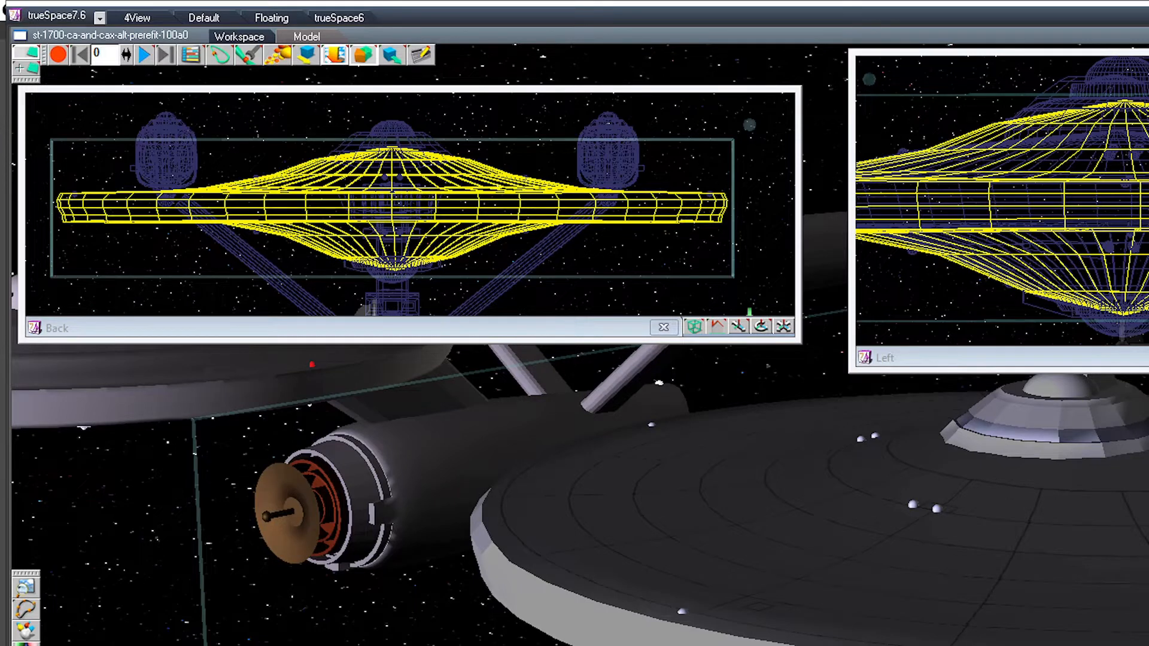
Step: Copy the upper rim sphere straight down to the saucer's underside in the Back view, seating it slightly inward on the lower rim
{"action": "left_click", "coordinate": [709, 194]}
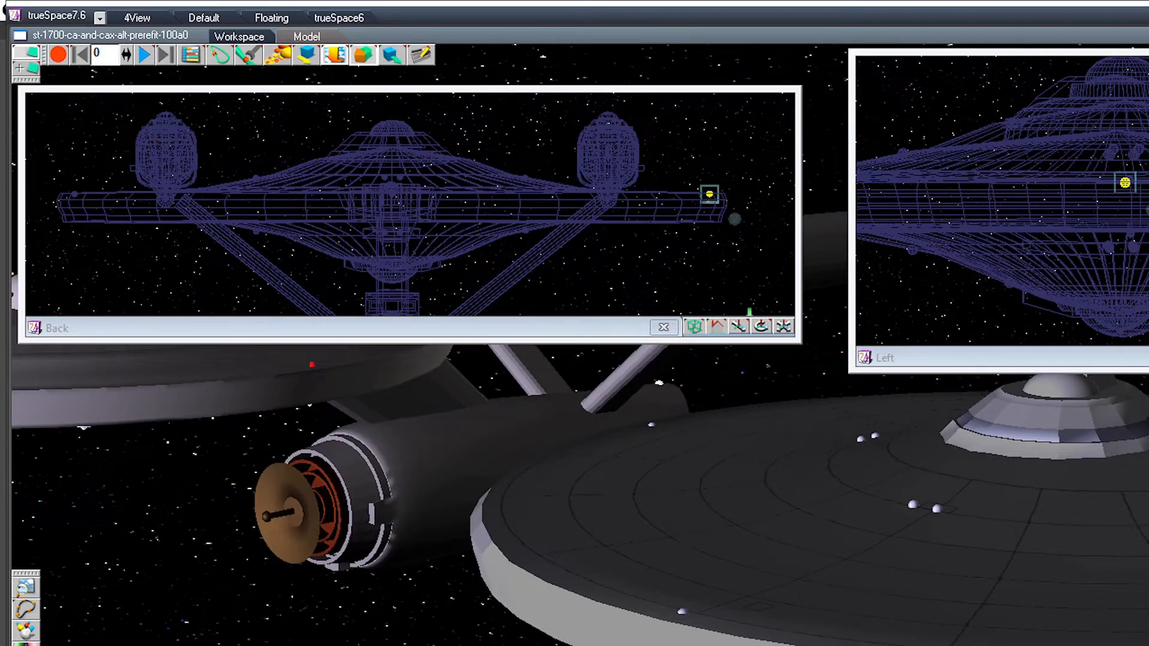
{"action": "left_click", "coordinate": [239, 383]}
{"action": "mouse_move", "coordinate": [760, 326]}
{"action": "left_mouse_down"}
{"action": "mouse_move", "coordinate": [755, 455]}
{"action": "mouse_move", "coordinate": [755, 341]}
{"action": "left_mouse_up"}
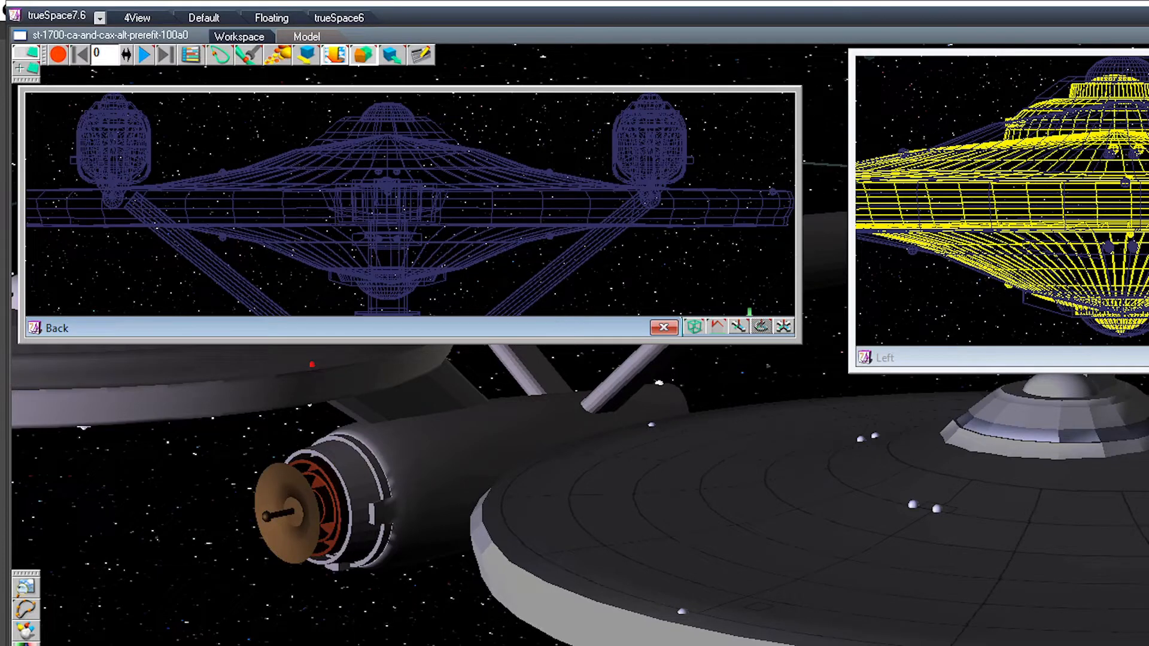
{"action": "left_click", "coordinate": [773, 192]}
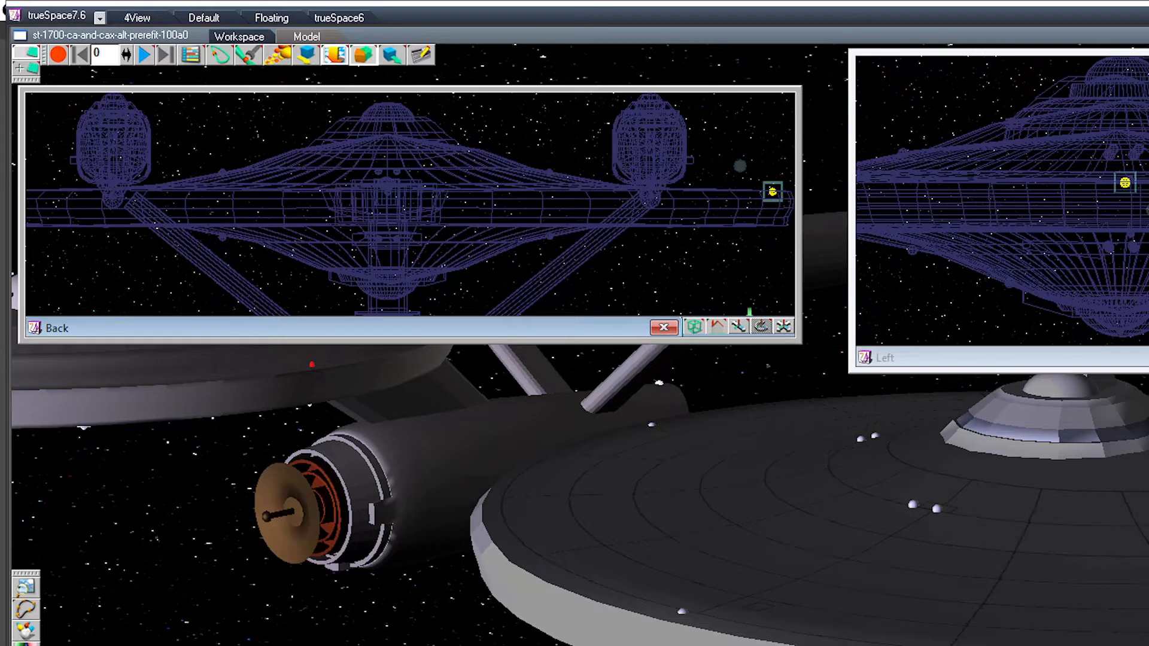
{"action": "left_click_drag", "start_coordinate": [773, 192], "coordinate": [773, 223]}
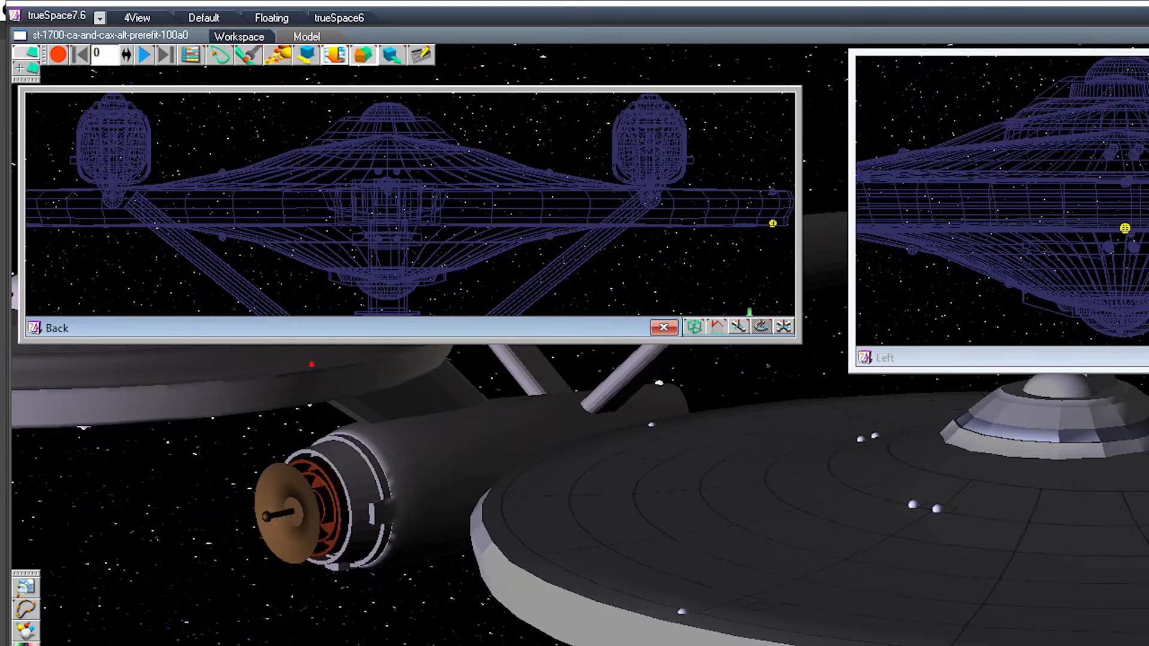
{"action": "left_click", "coordinate": [773, 223]}
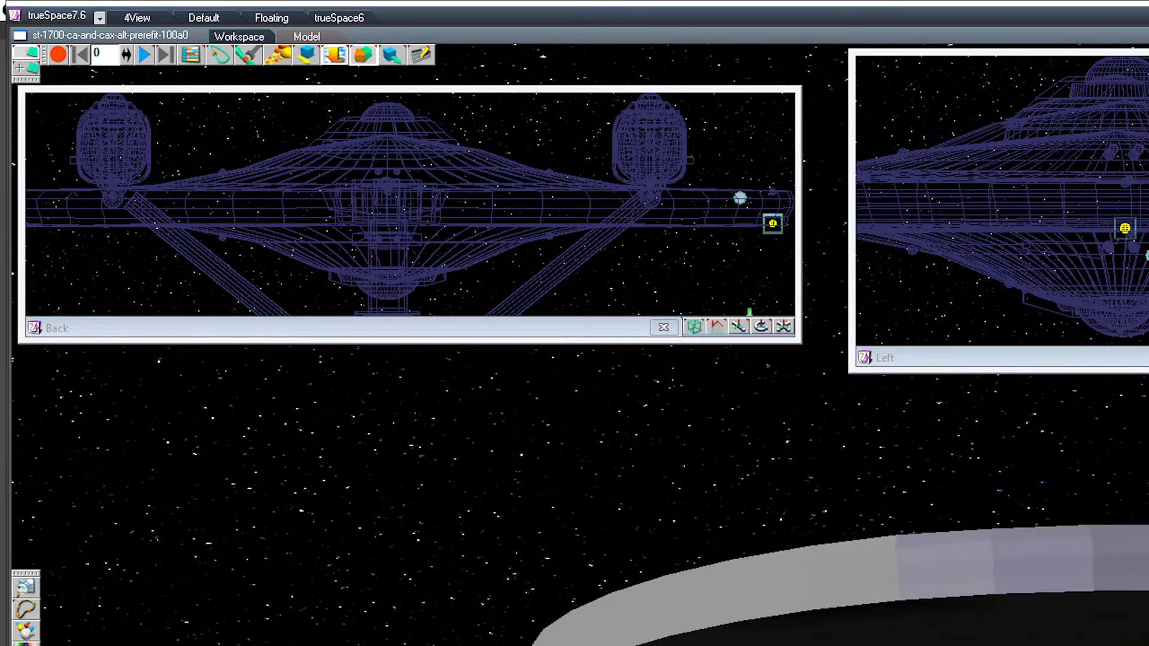
{"action": "left_click_drag", "start_coordinate": [773, 223], "coordinate": [767, 227]}
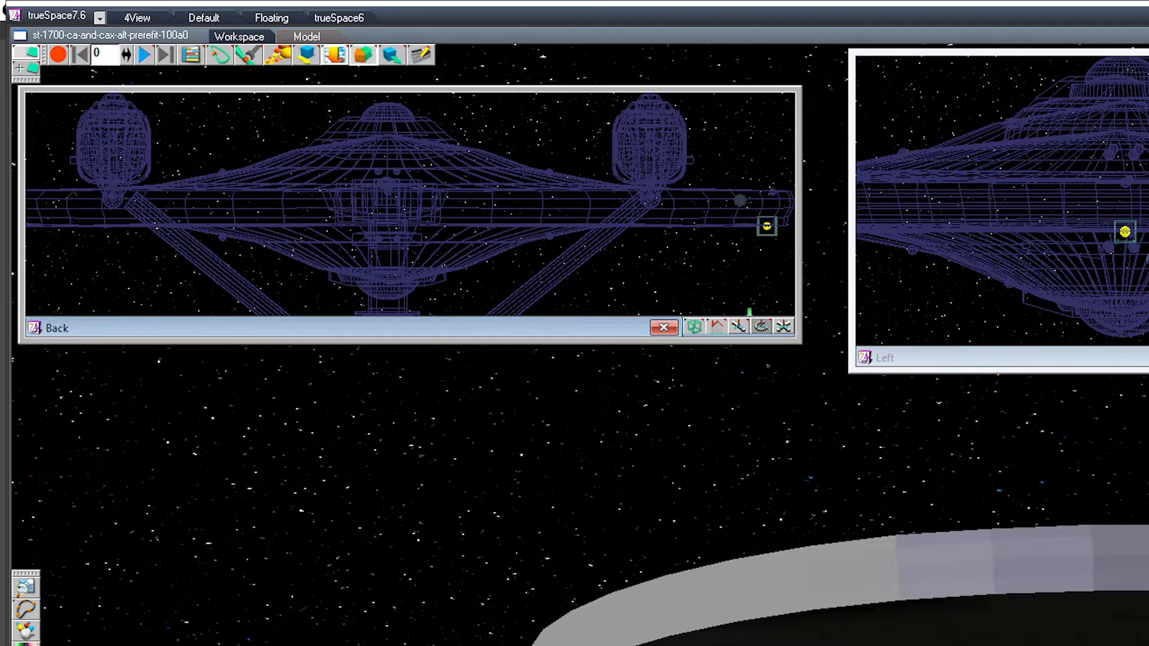
{"action": "key", "text": "Right"}
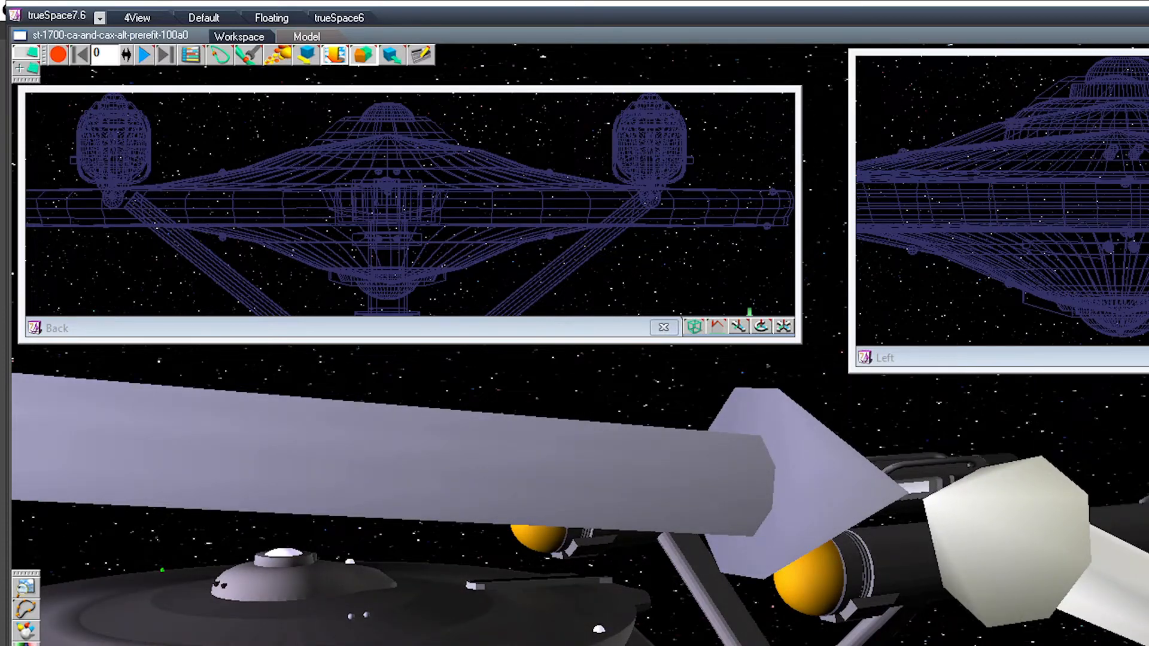
Step: Copy the side rim sphere to two further points on the saucer's upper rim, one in line with each nacelle in the Back view
{"action": "left_click", "coordinate": [419, 612]}
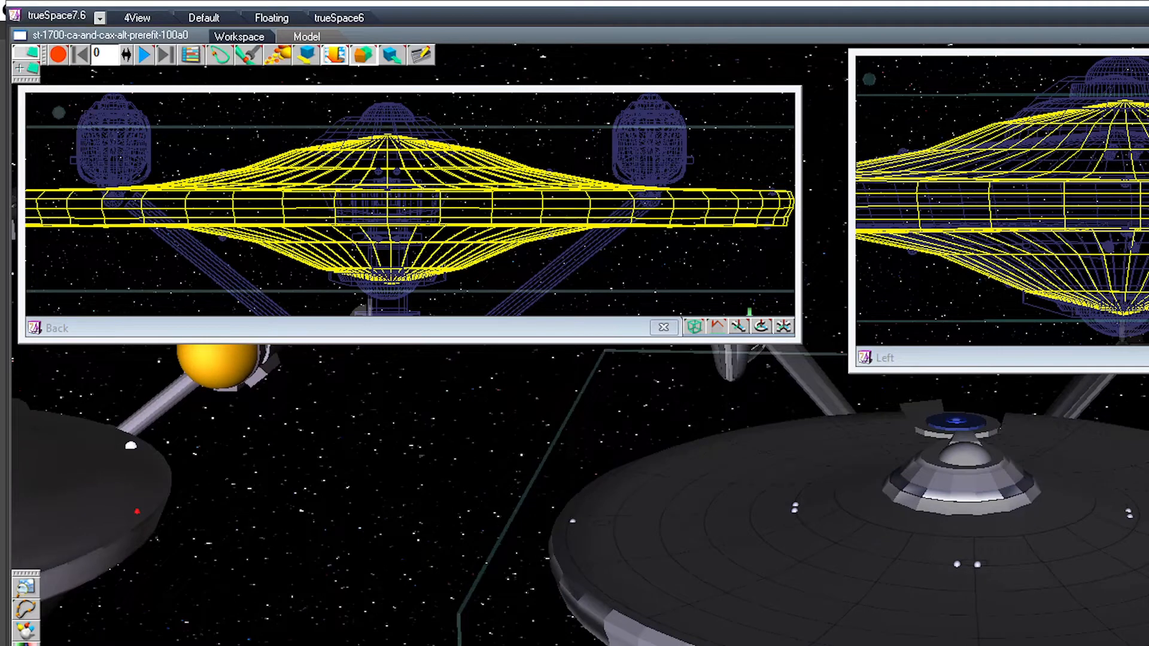
{"action": "left_click", "coordinate": [573, 521]}
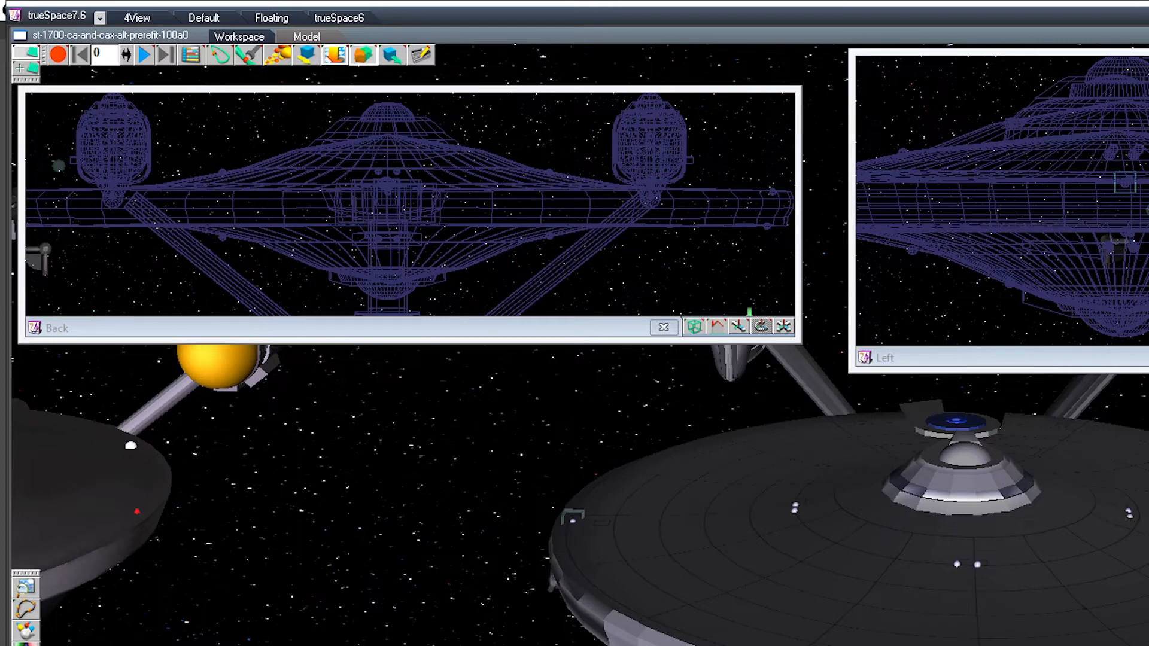
{"action": "left_click_drag", "start_coordinate": [1125, 183], "coordinate": [1148, 183]}
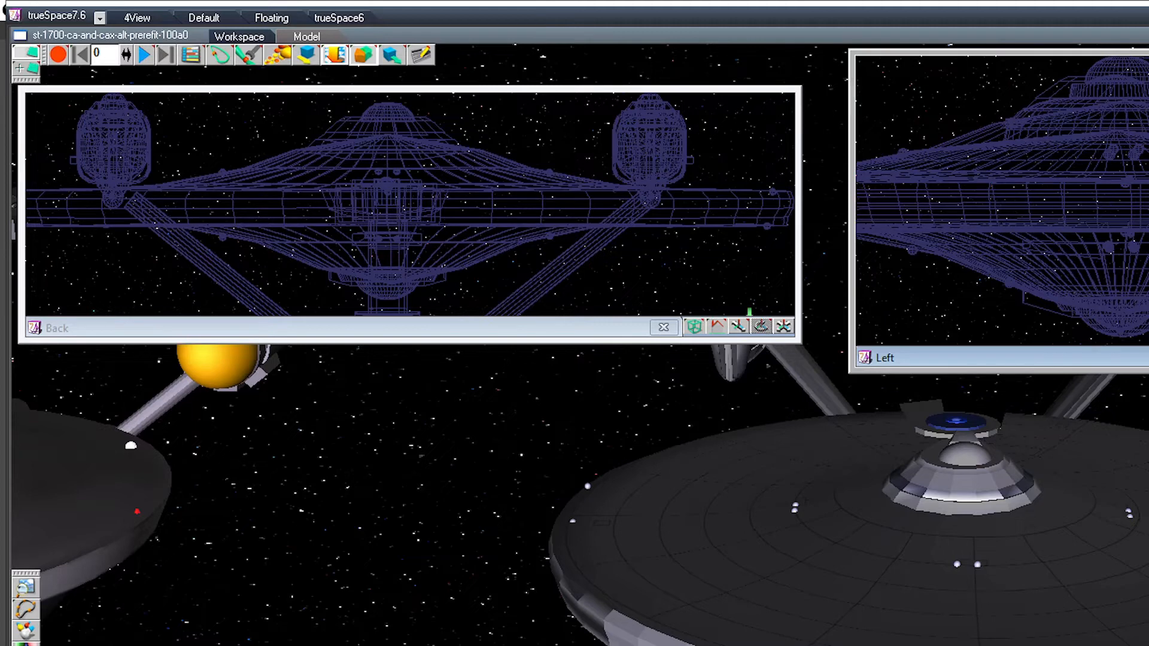
{"action": "mouse_move", "coordinate": [587, 486]}
{"action": "left_mouse_down"}
{"action": "mouse_move", "coordinate": [687, 464]}
{"action": "mouse_move", "coordinate": [719, 436]}
{"action": "left_mouse_up"}
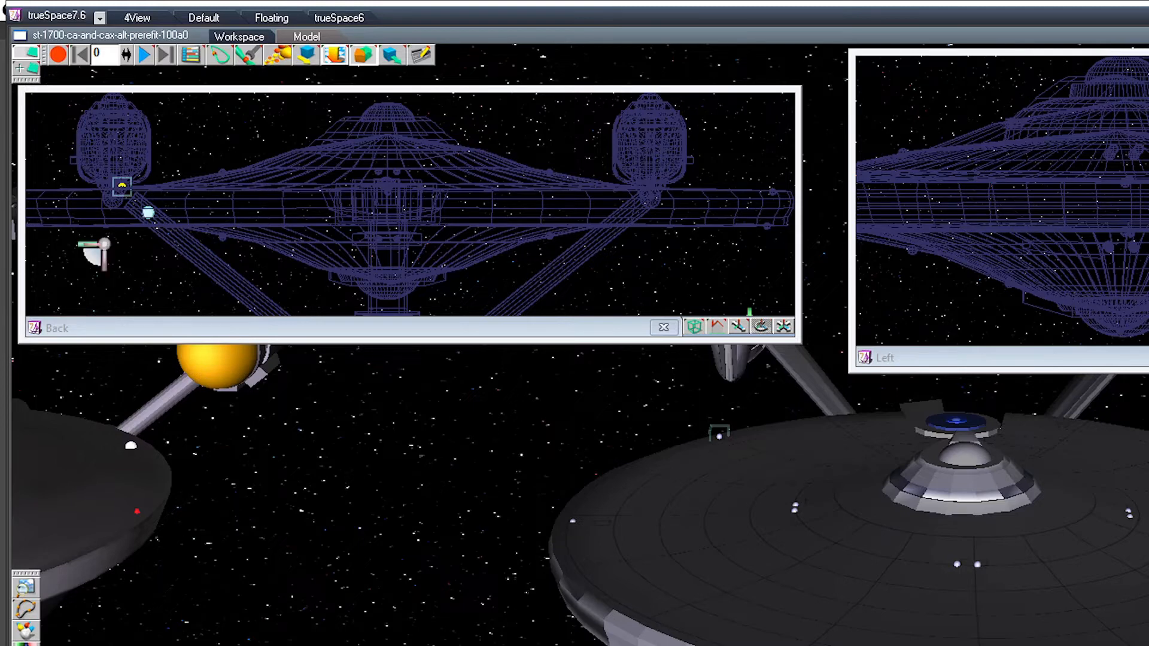
{"action": "left_click_drag", "start_coordinate": [90, 244], "coordinate": [84, 244]}
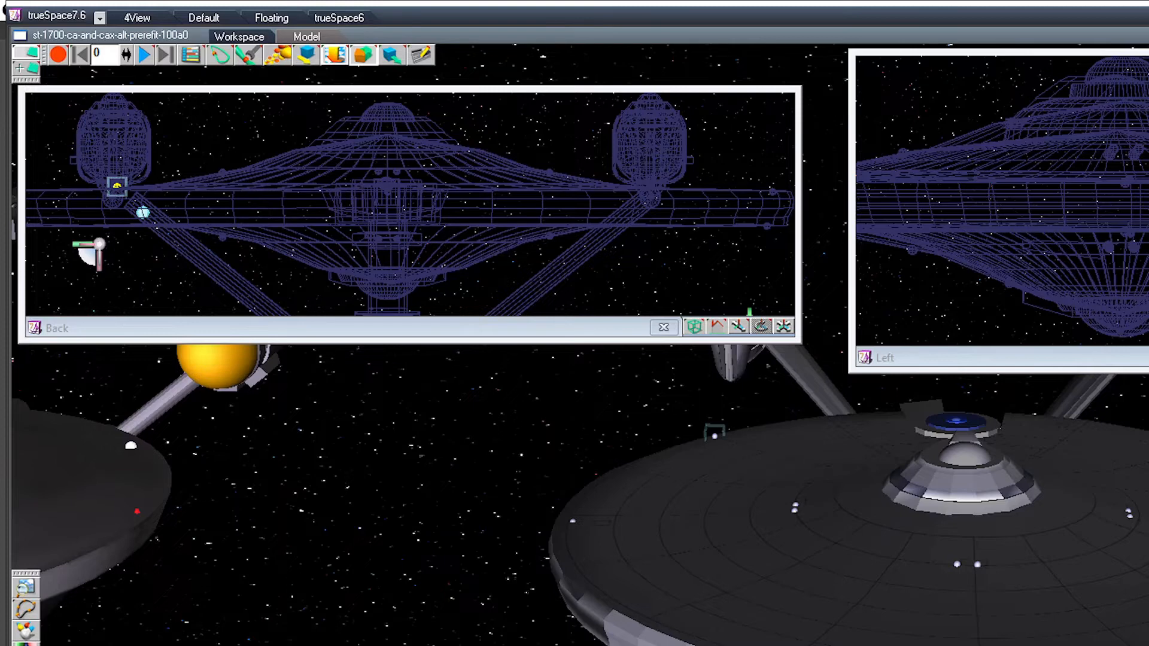
{"action": "key", "text": "Return"}
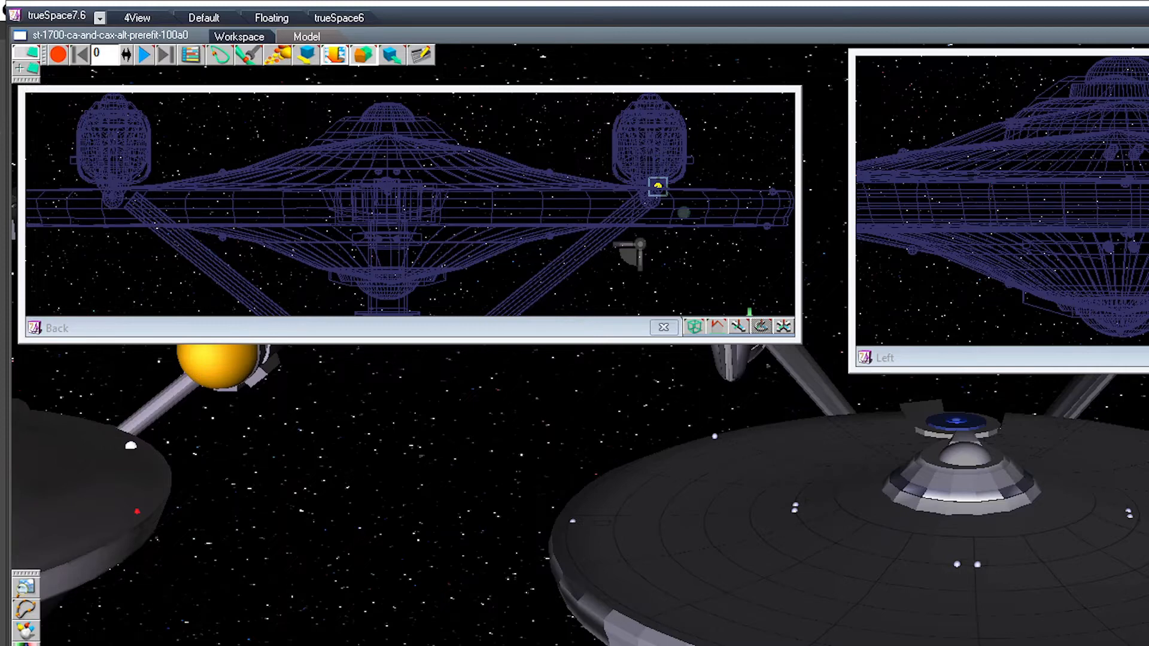
Step: Save the scene under the file name st-1700-ca-and-cax-alt-prerefit-100a0
{"action": "key", "text": "ctrl+s"}
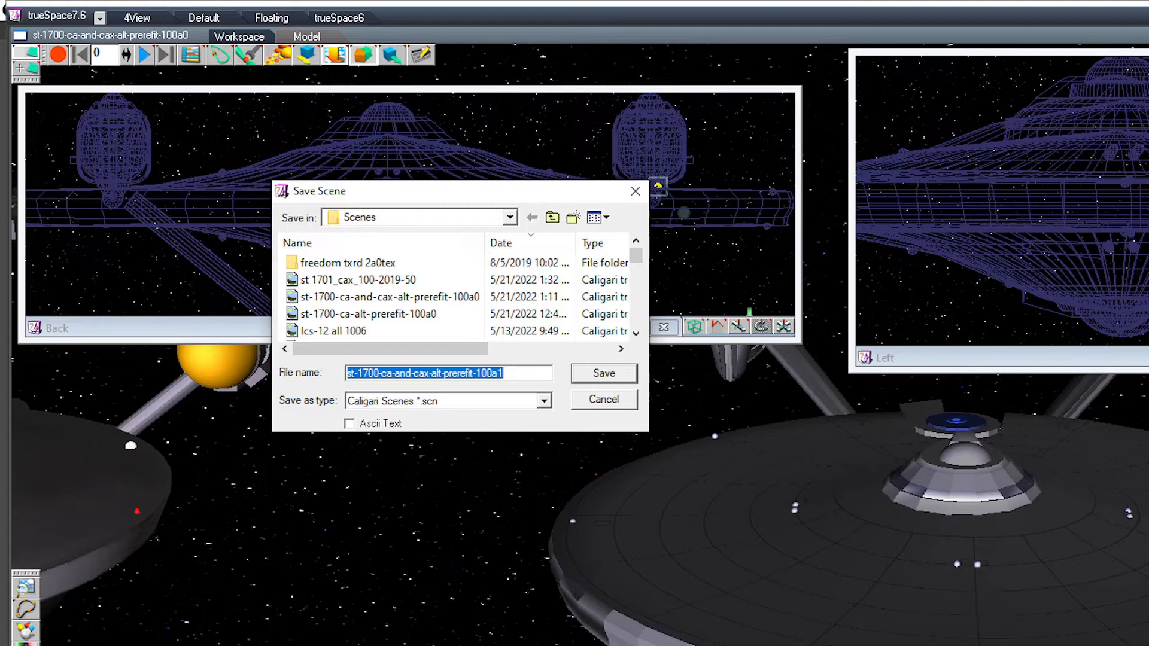
{"action": "key", "text": "End"}
{"action": "key", "text": "shift+Left"}
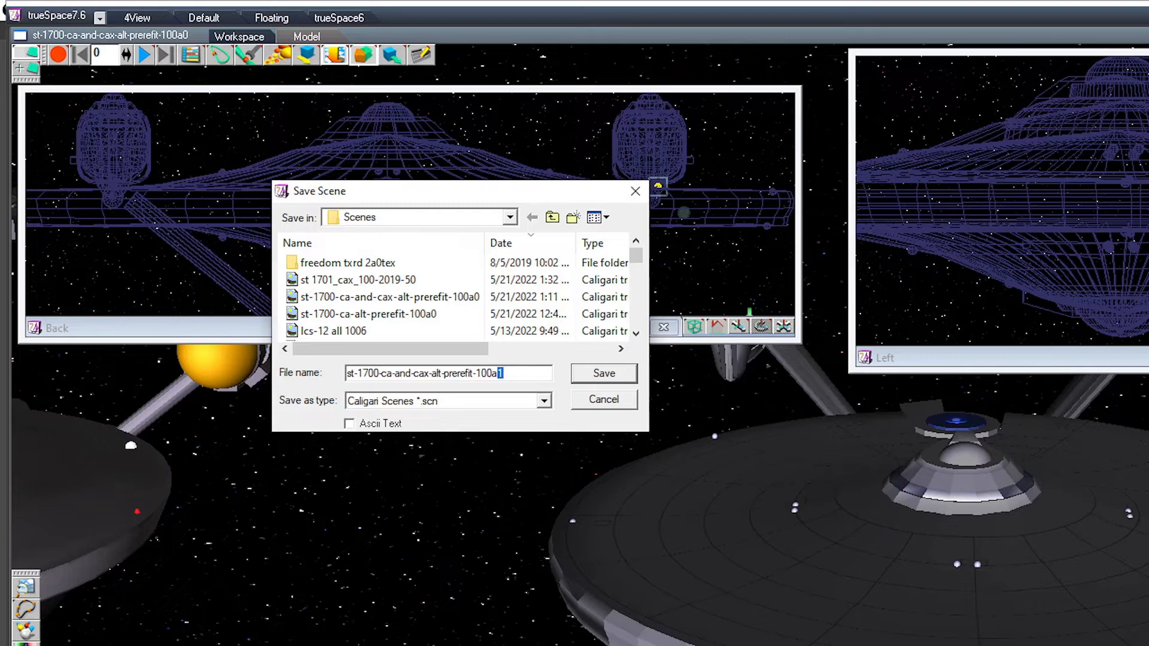
{"action": "key", "text": "Return"}
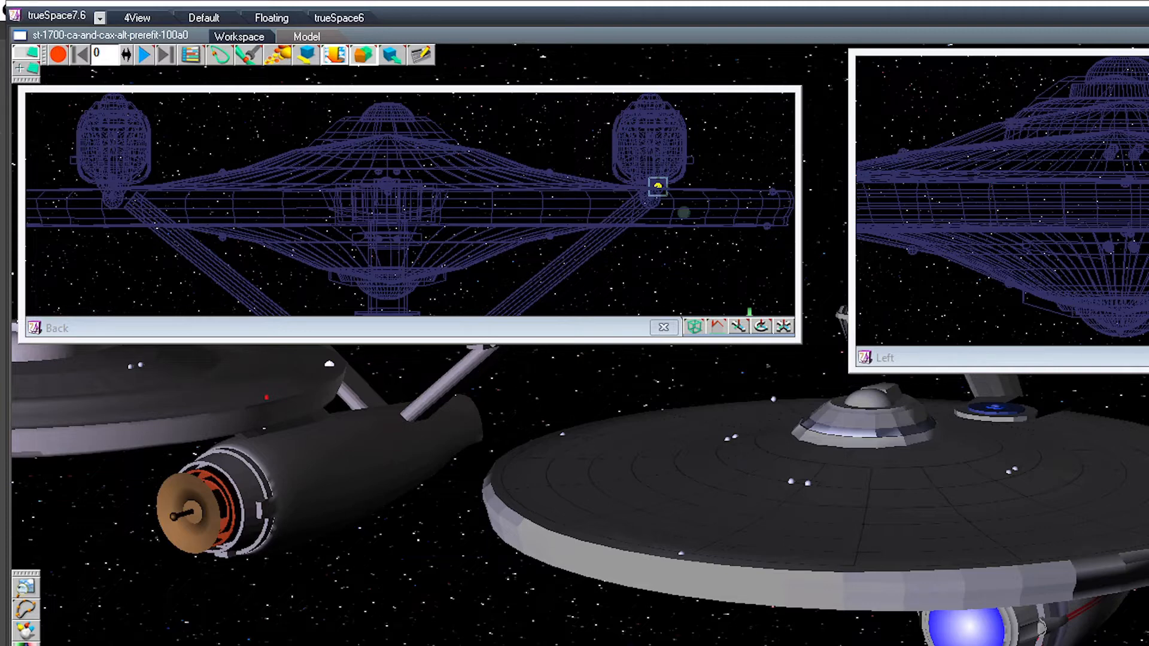
Step: Glue the upper and lower rim spheres together with the saucer hull and descend into the group to a single rim sphere
{"action": "left_click", "coordinate": [772, 192], "text": "ctrl"}
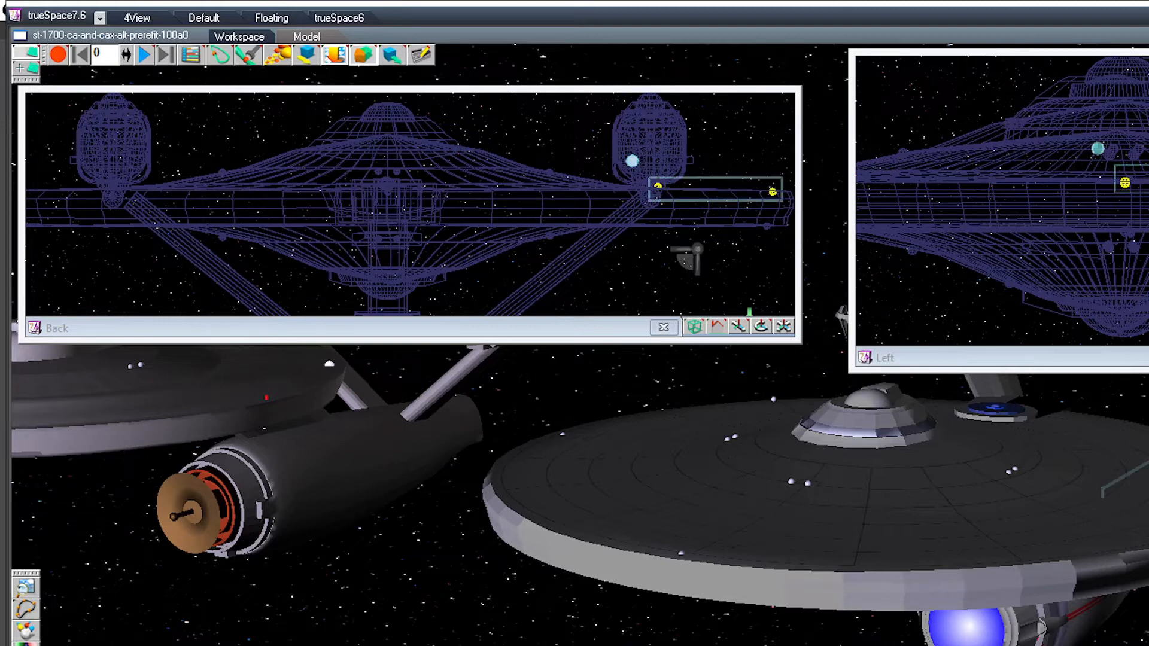
{"action": "left_click", "coordinate": [116, 186], "text": "ctrl"}
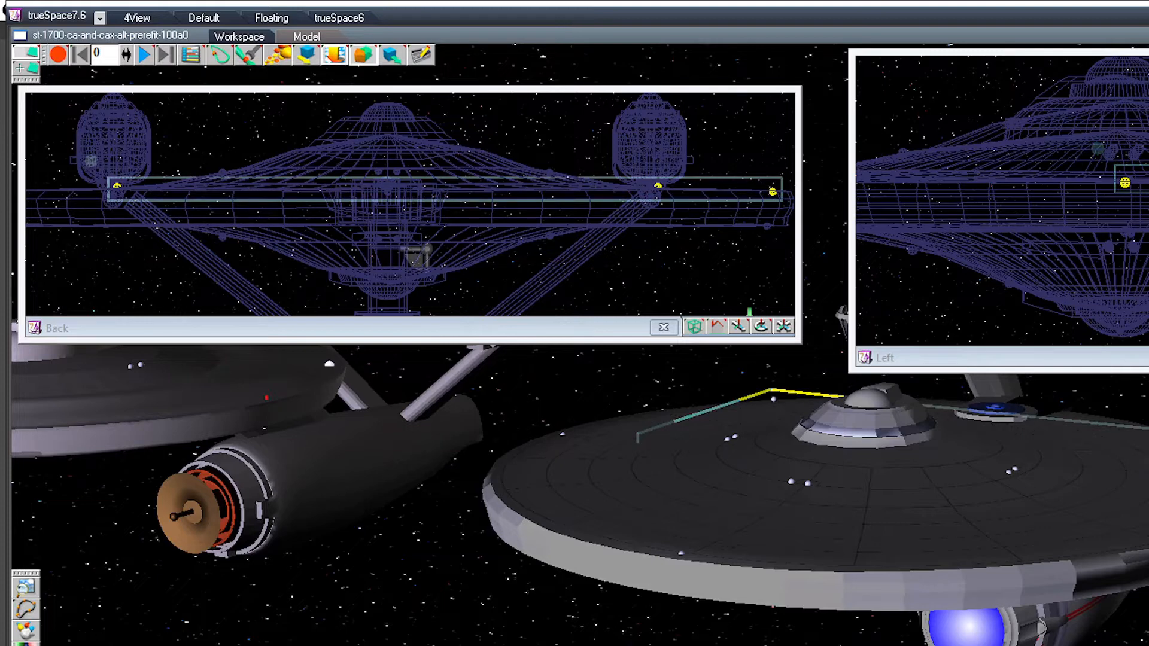
{"action": "left_click", "coordinate": [416, 256]}
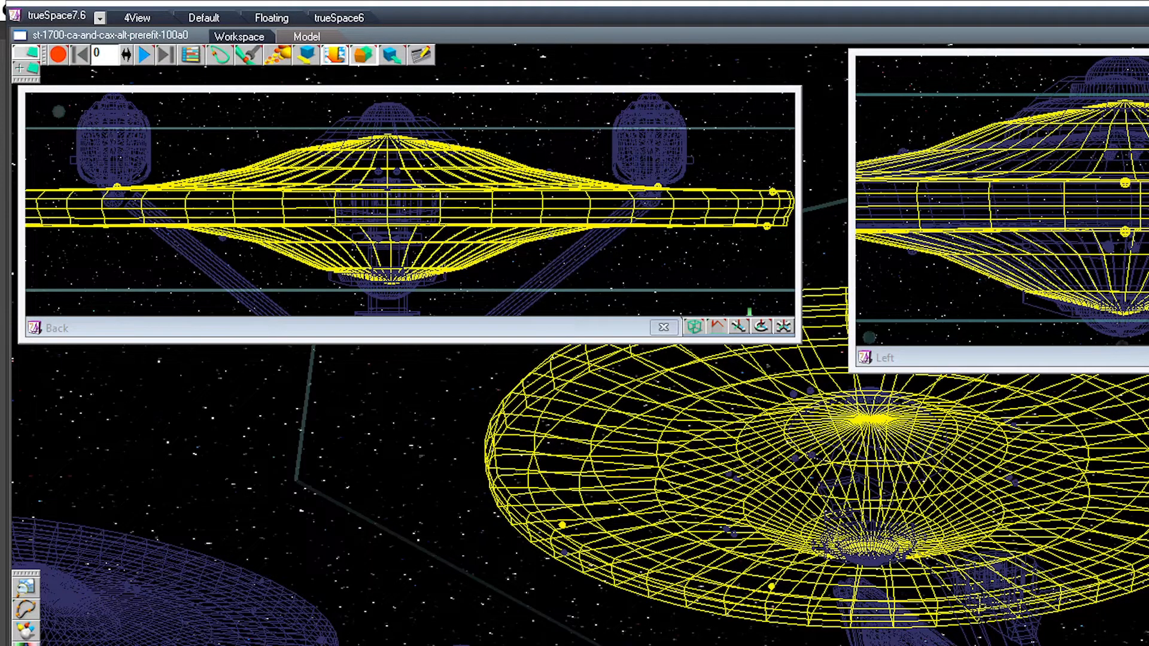
{"action": "left_click", "coordinate": [564, 552], "text": "ctrl"}
{"action": "middle_click_drag", "start_coordinate": [574, 490], "coordinate": [798, 488]}
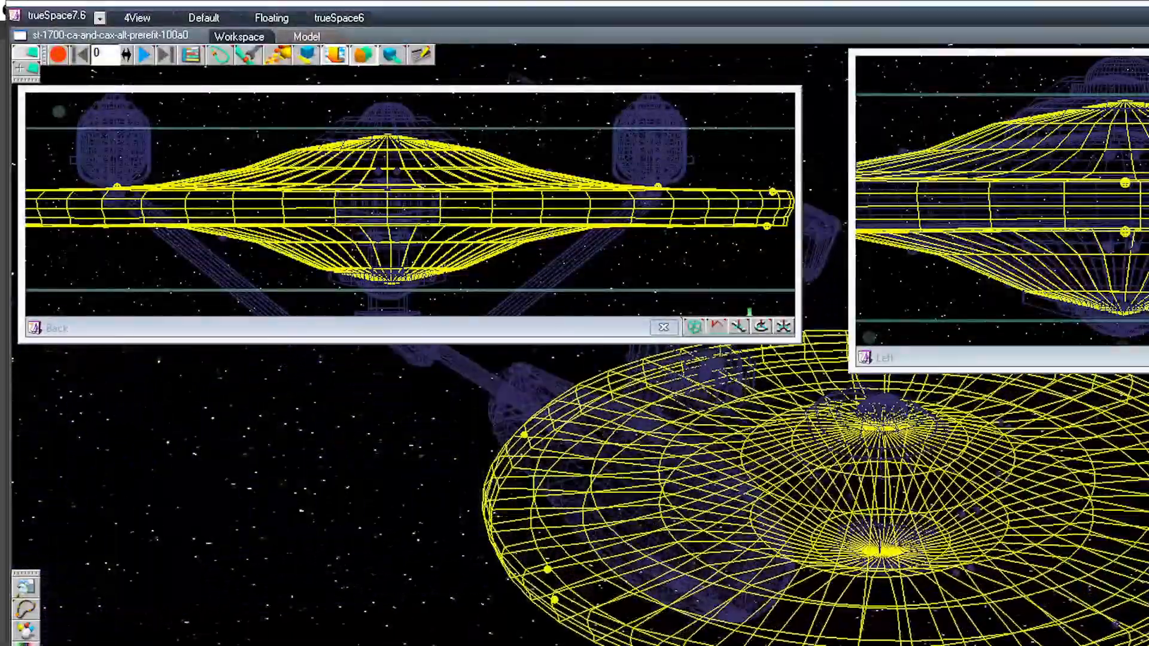
{"action": "left_click", "coordinate": [1115, 625], "text": "ctrl"}
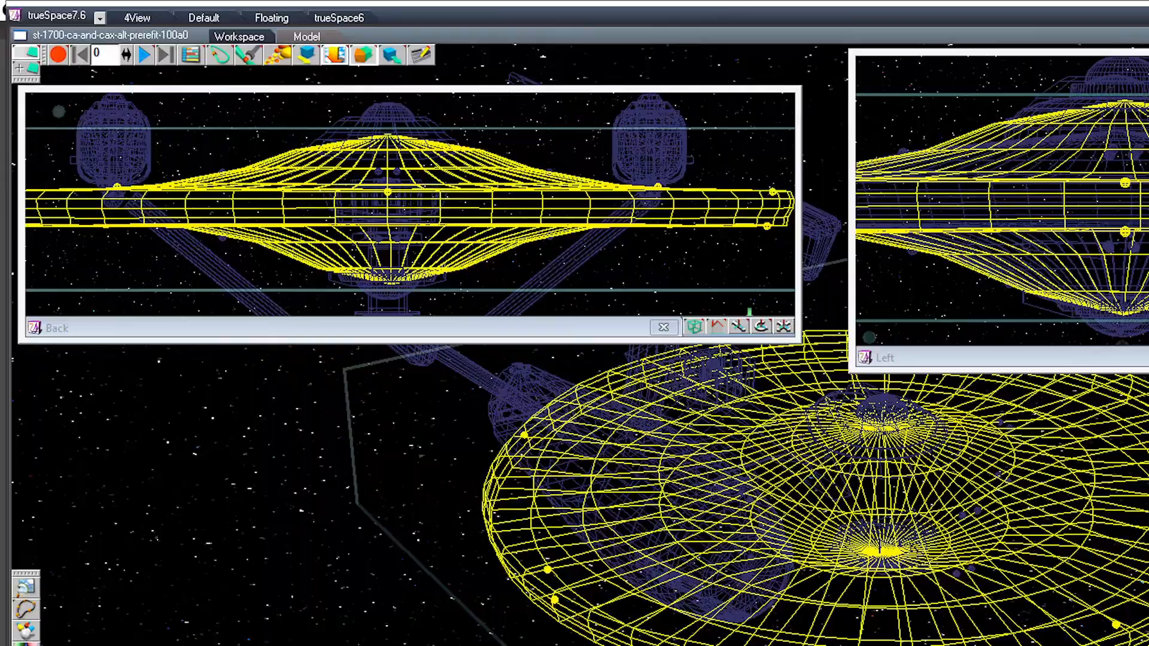
{"action": "middle_click_drag", "start_coordinate": [799, 488], "coordinate": [610, 350]}
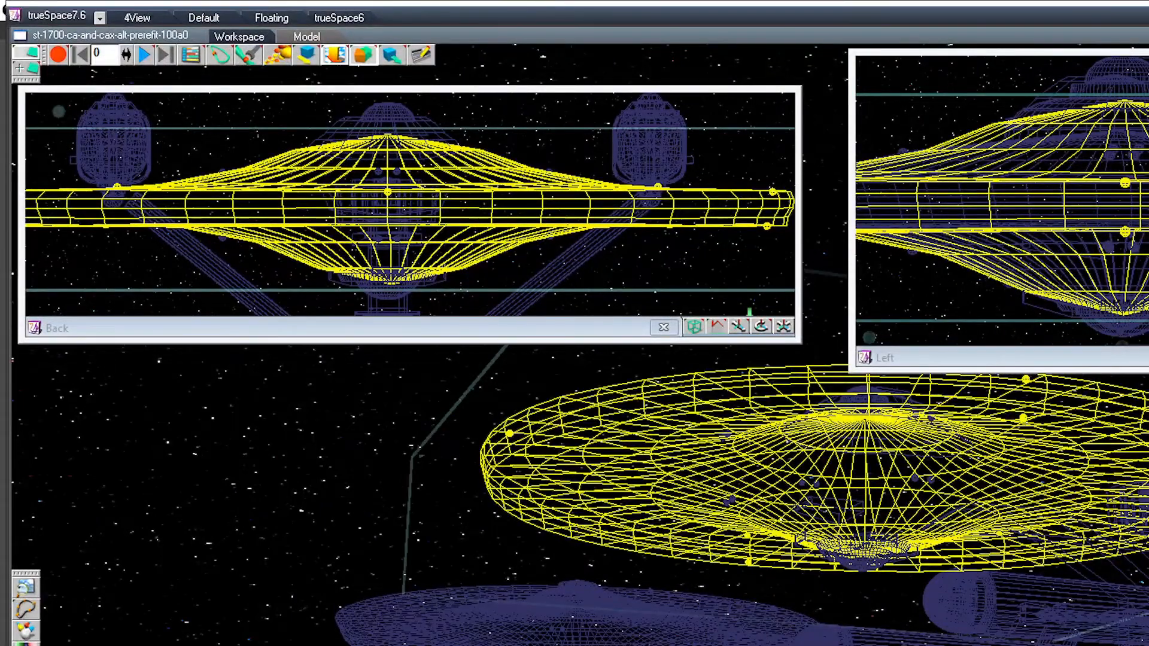
{"action": "key", "text": "Down"}
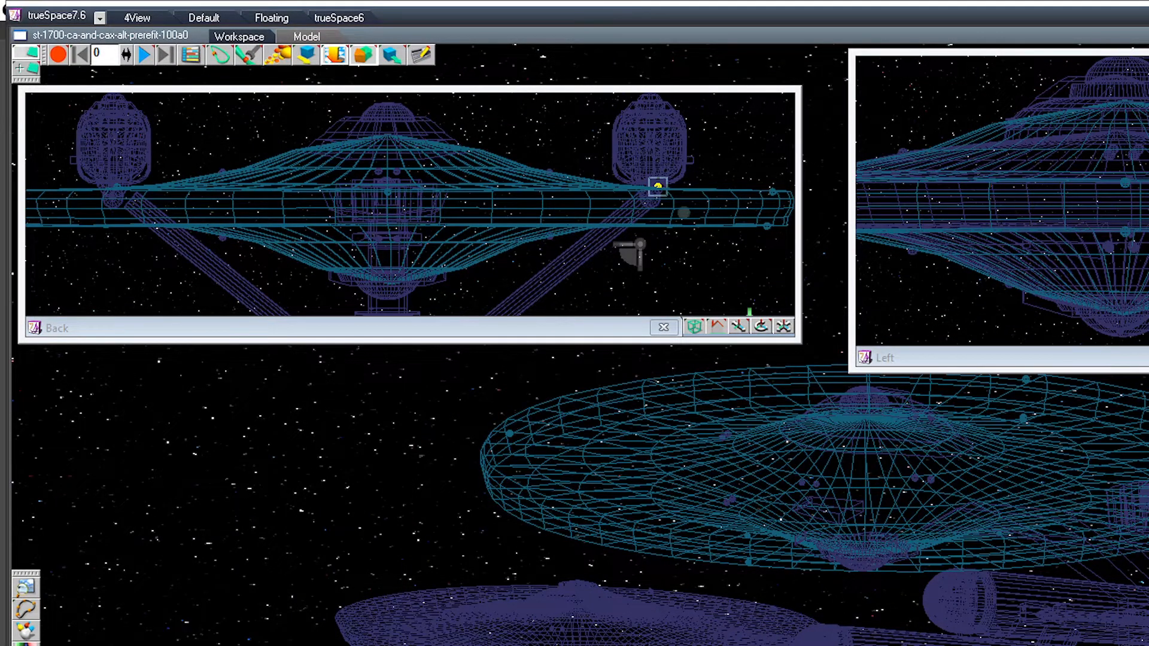
Step: Unglue the rim spheres and the saucer hull from their shared group one by one, leaving each a separate object
{"action": "key", "text": "Right"}
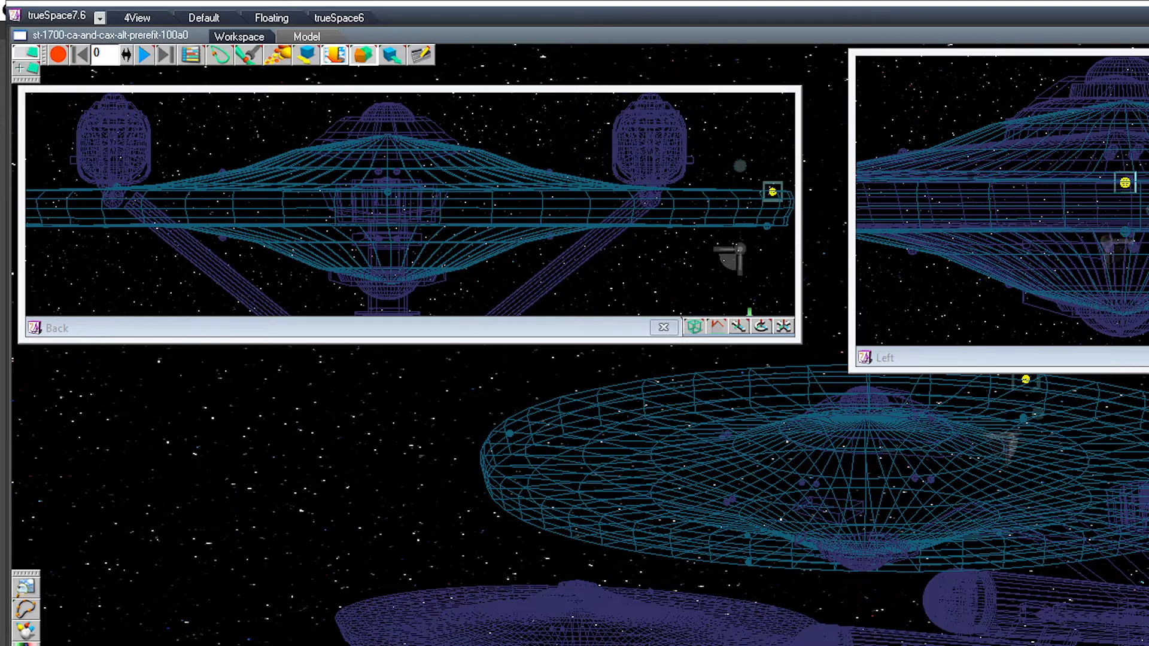
{"action": "key", "text": "Right"}
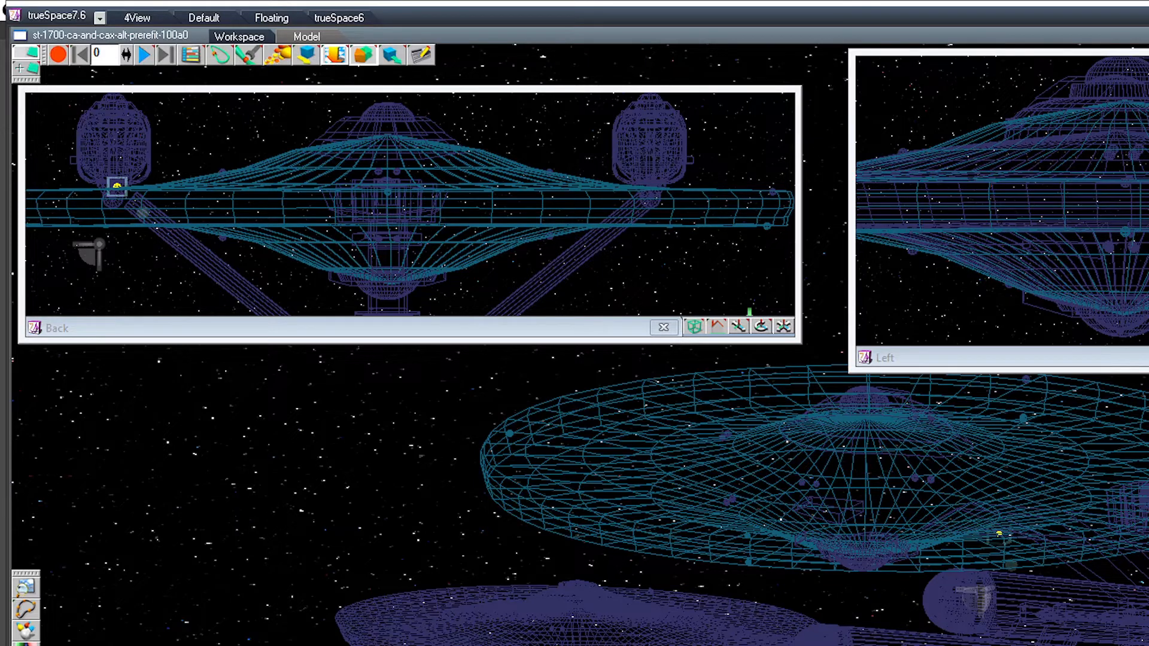
{"action": "key", "text": "Right"}
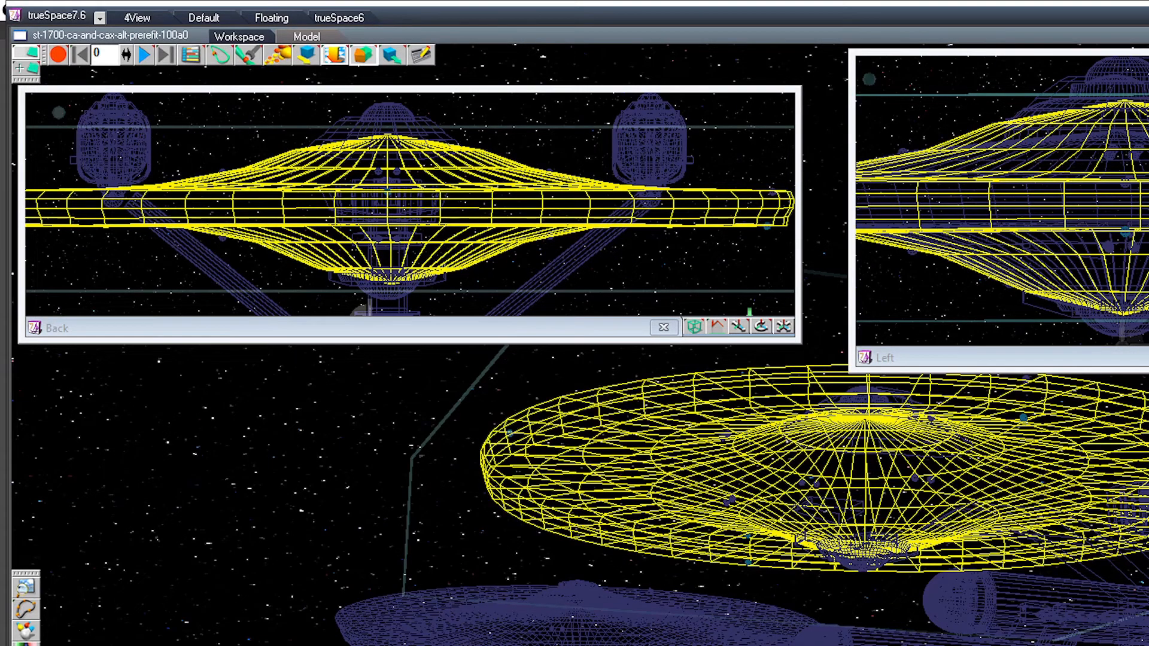
{"action": "key", "text": "Right"}
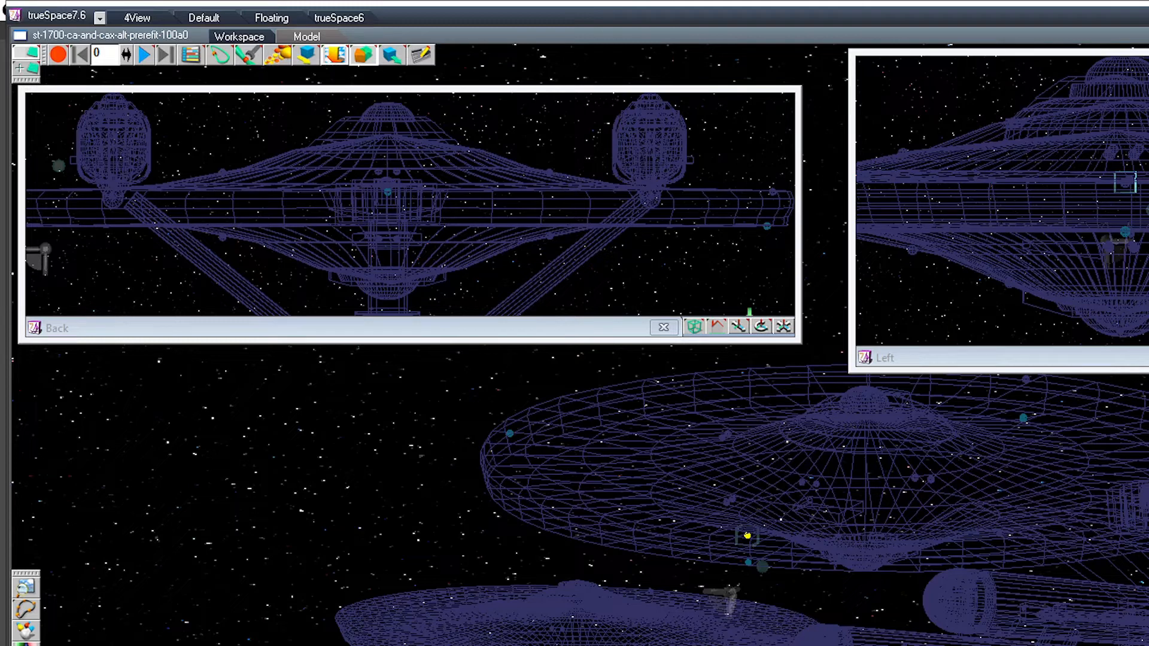
{"action": "key", "text": "Right"}
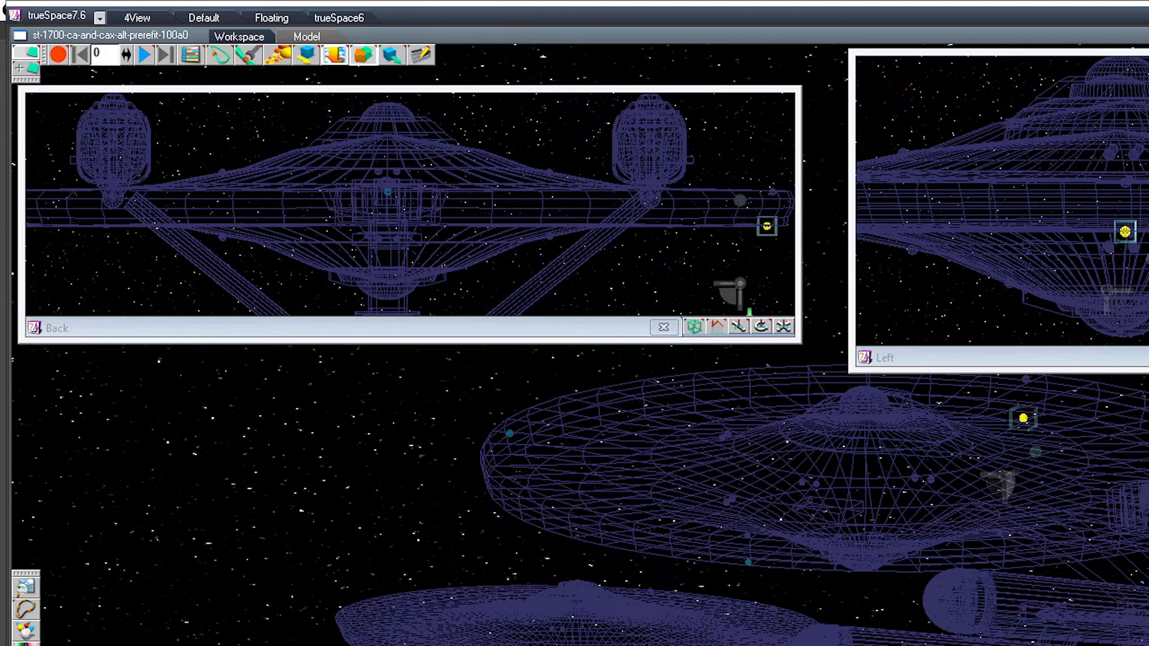
{"action": "key", "text": "Right"}
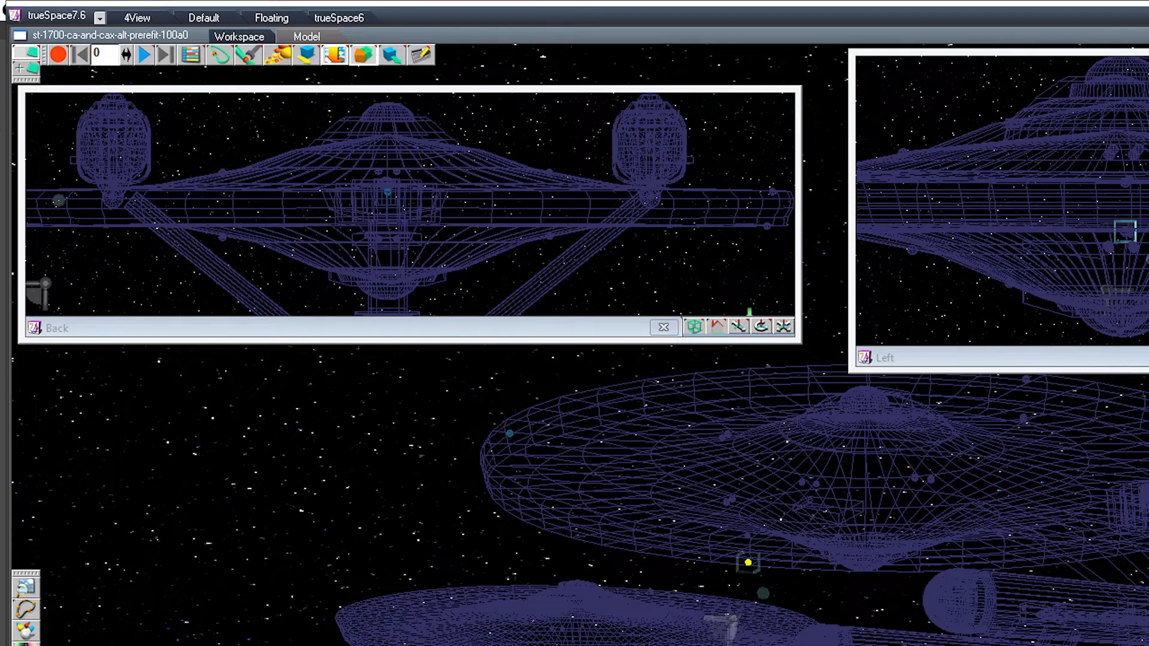
{"action": "key", "text": "Right"}
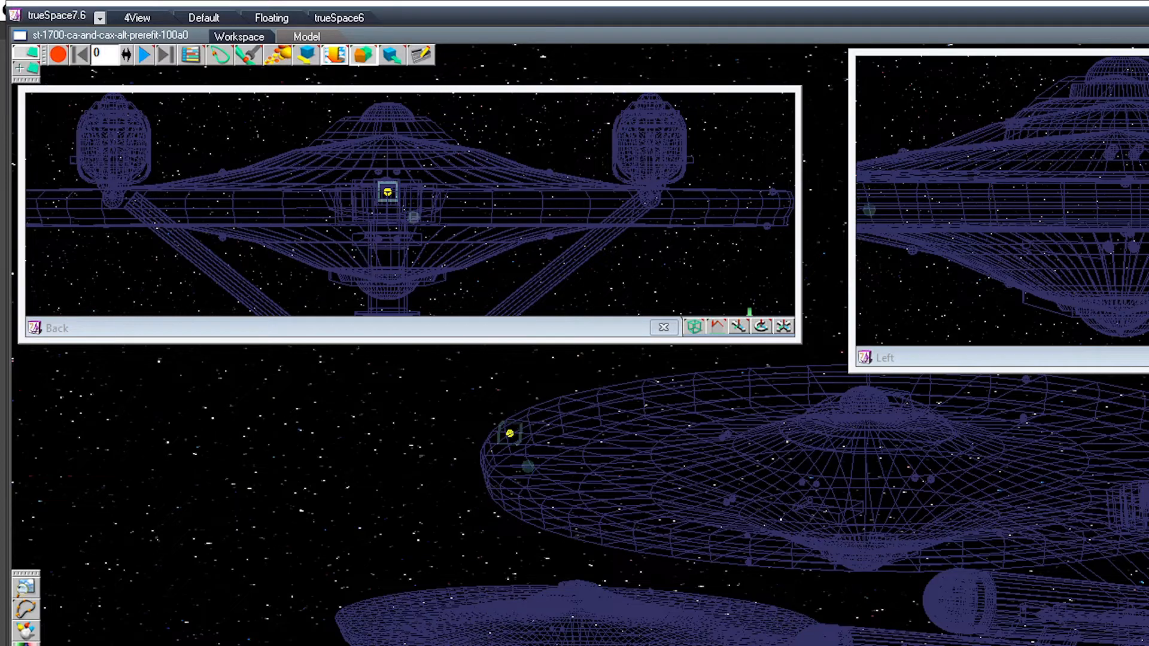
{"action": "key", "text": "Right"}
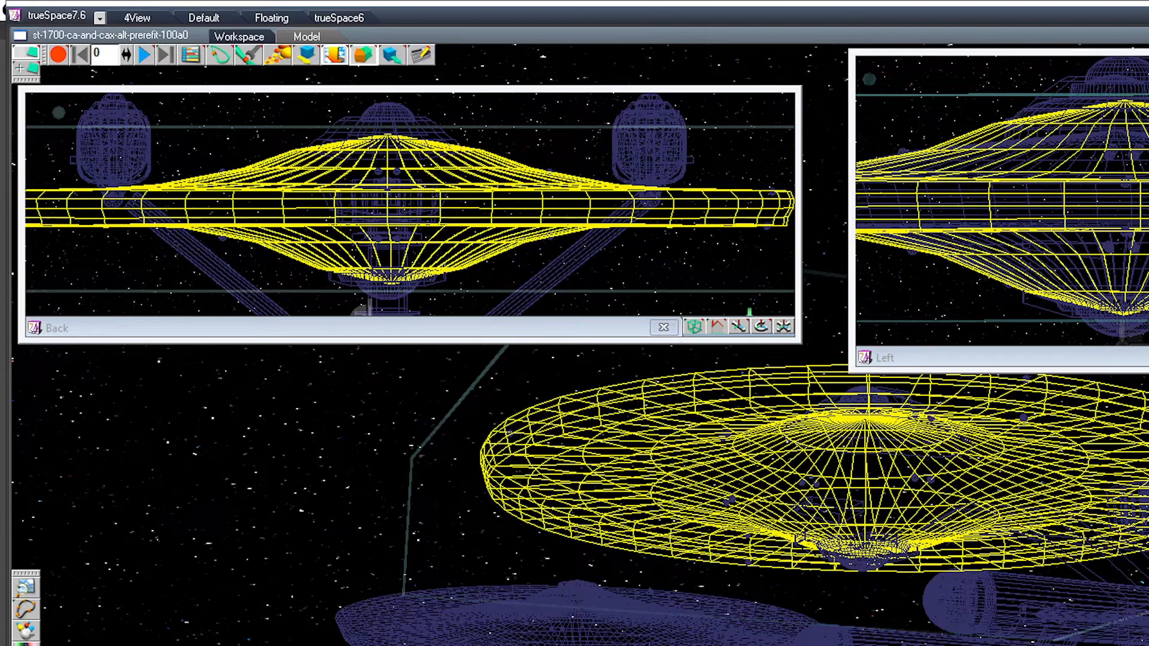
Step: Copy the saucer's upper bow rim sphere down in the Left view, seating the copy slightly inward on the lower rim
{"action": "left_click", "coordinate": [509, 433]}
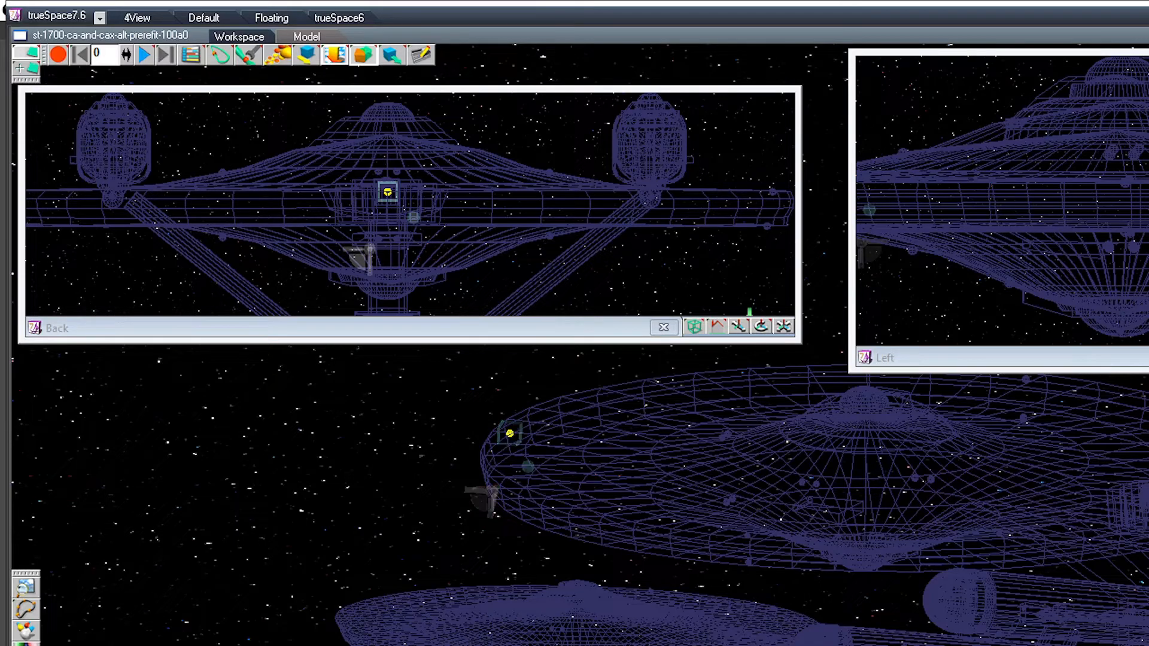
{"action": "middle_click_drag", "start_coordinate": [598, 515], "coordinate": [479, 461]}
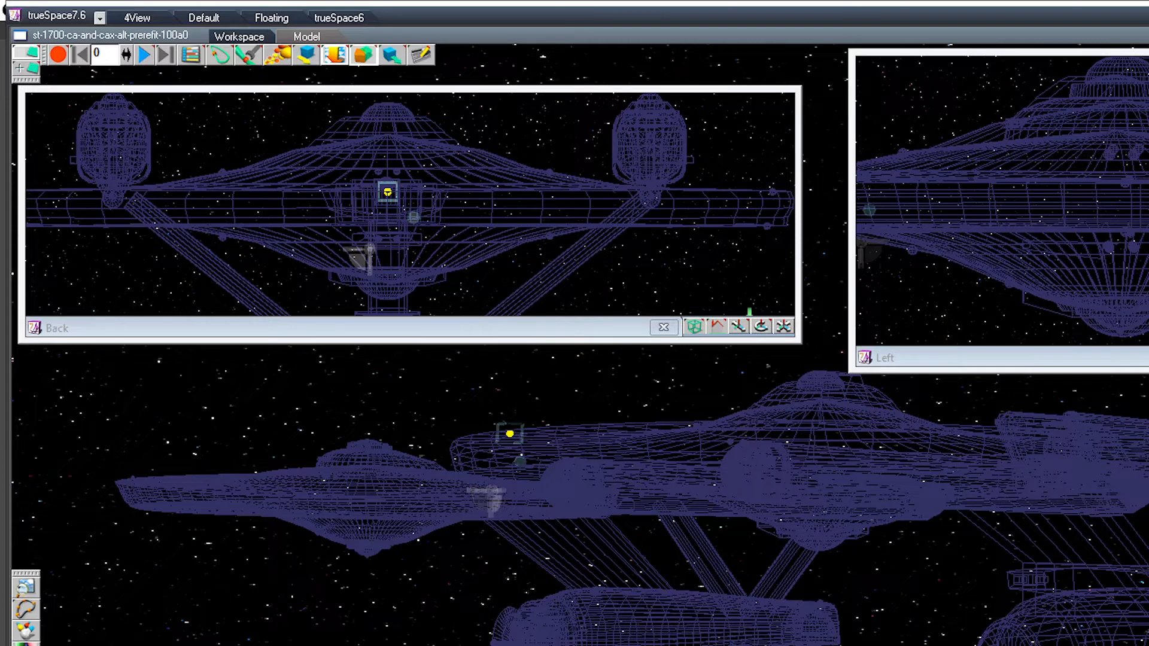
{"action": "middle_click_drag", "start_coordinate": [933, 203], "coordinate": [1136, 203]}
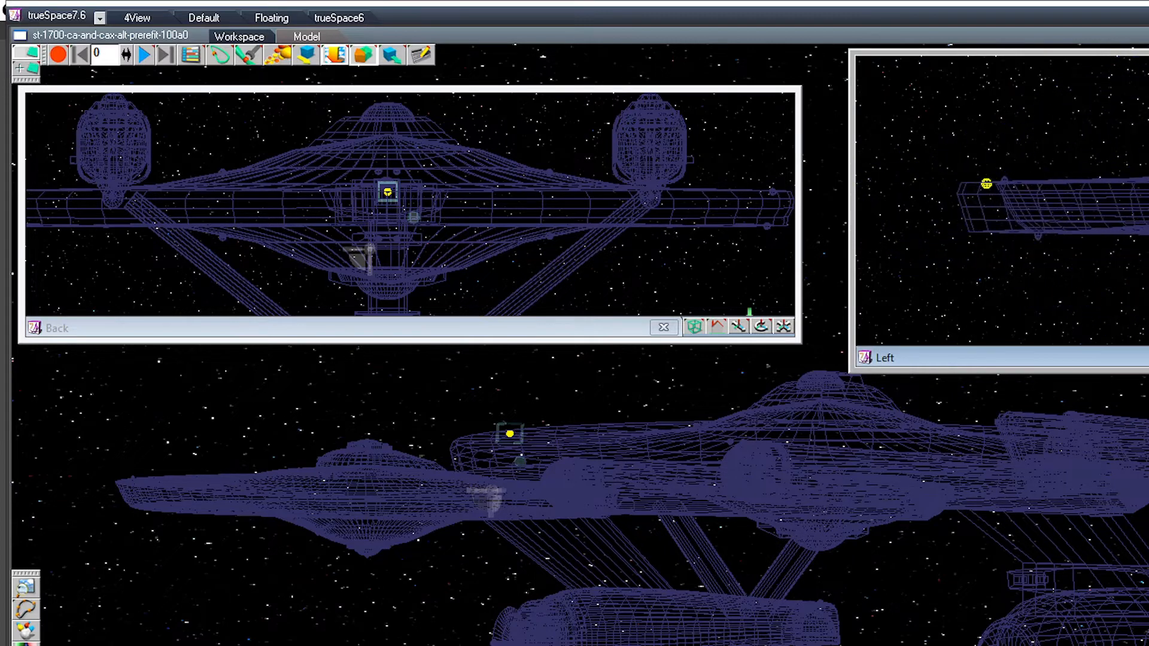
{"action": "left_click", "coordinate": [761, 327]}
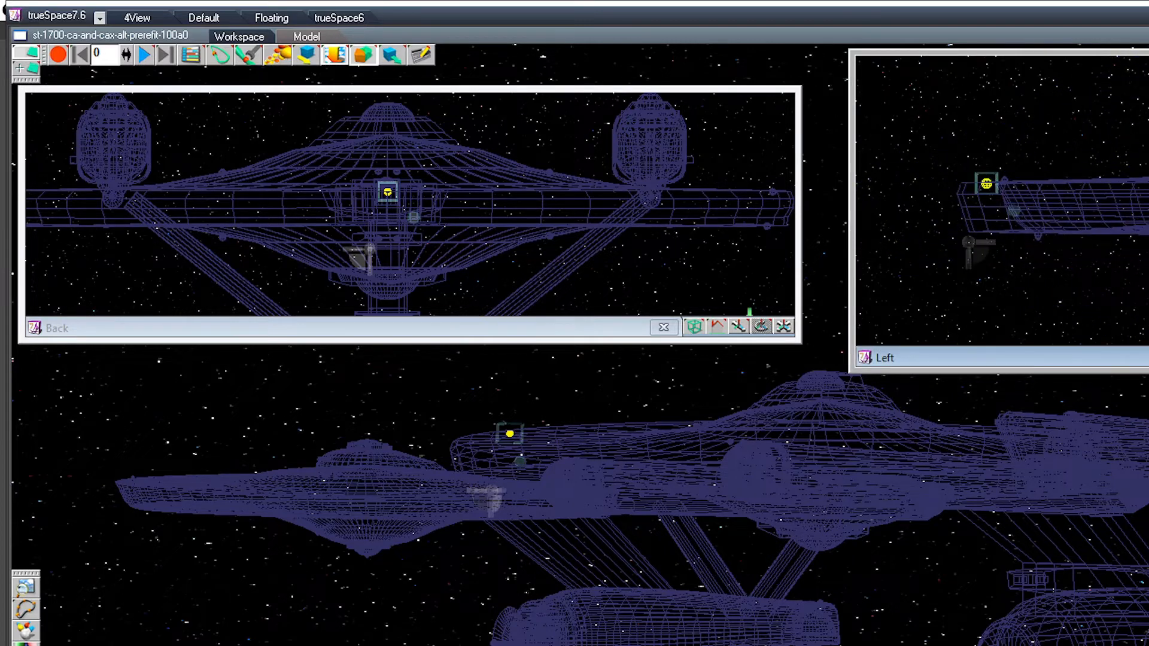
{"action": "left_click_drag", "start_coordinate": [986, 184], "coordinate": [1001, 231]}
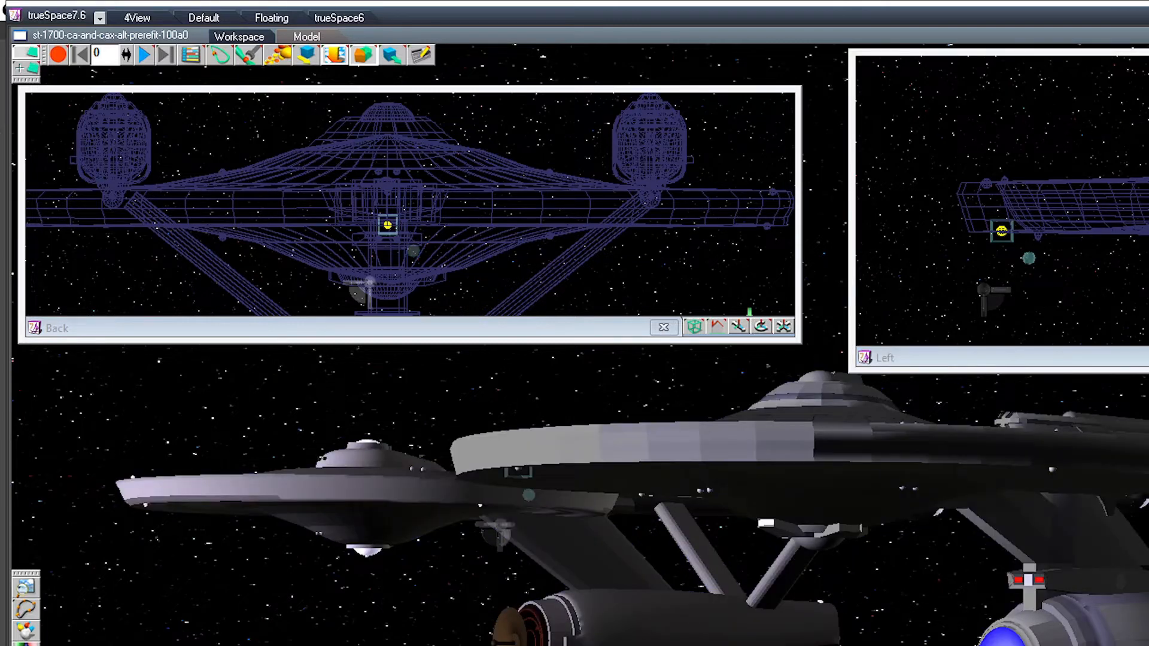
{"action": "middle_click_drag", "start_coordinate": [658, 509], "coordinate": [652, 553]}
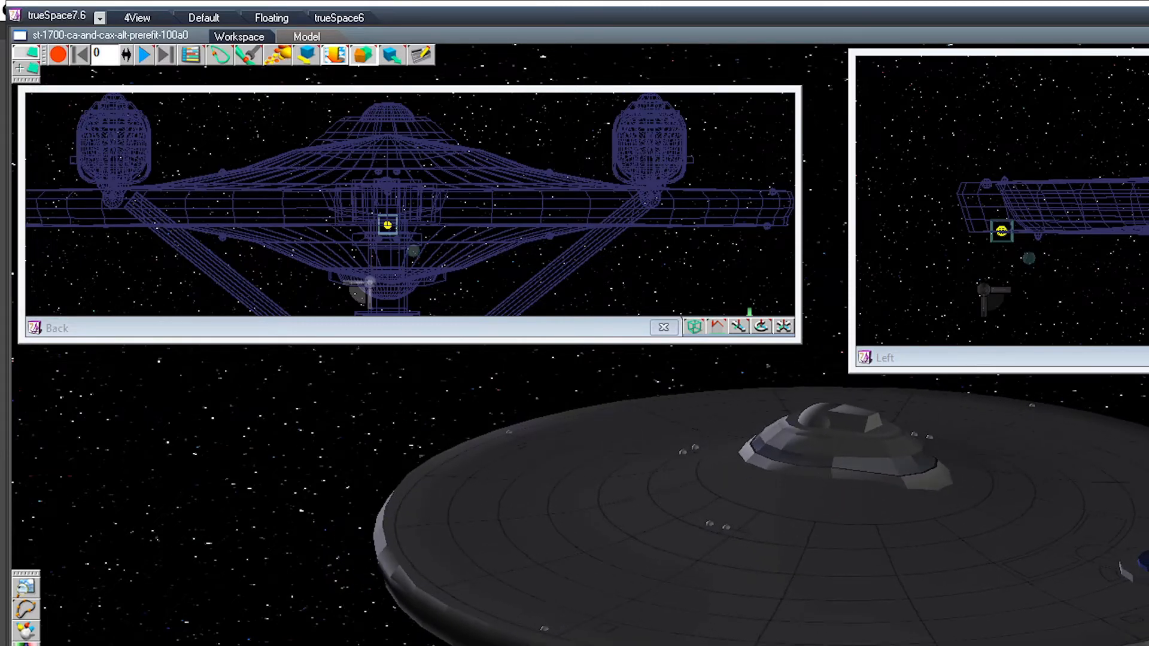
{"action": "mouse_move", "coordinate": [652, 553]}
{"action": "middle_mouse_down"}
{"action": "mouse_move", "coordinate": [685, 539]}
{"action": "mouse_move", "coordinate": [640, 548]}
{"action": "middle_mouse_up"}
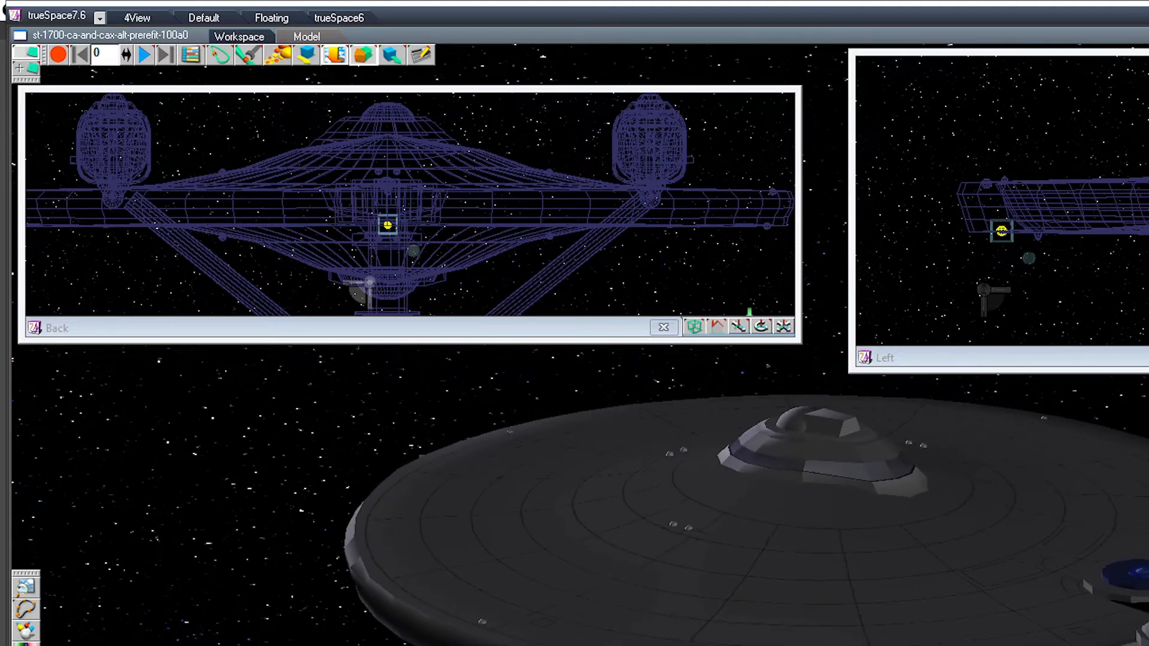
Step: Glue all upper and lower rim spheres together into one group without the saucer hull
{"action": "key", "text": "Right"}
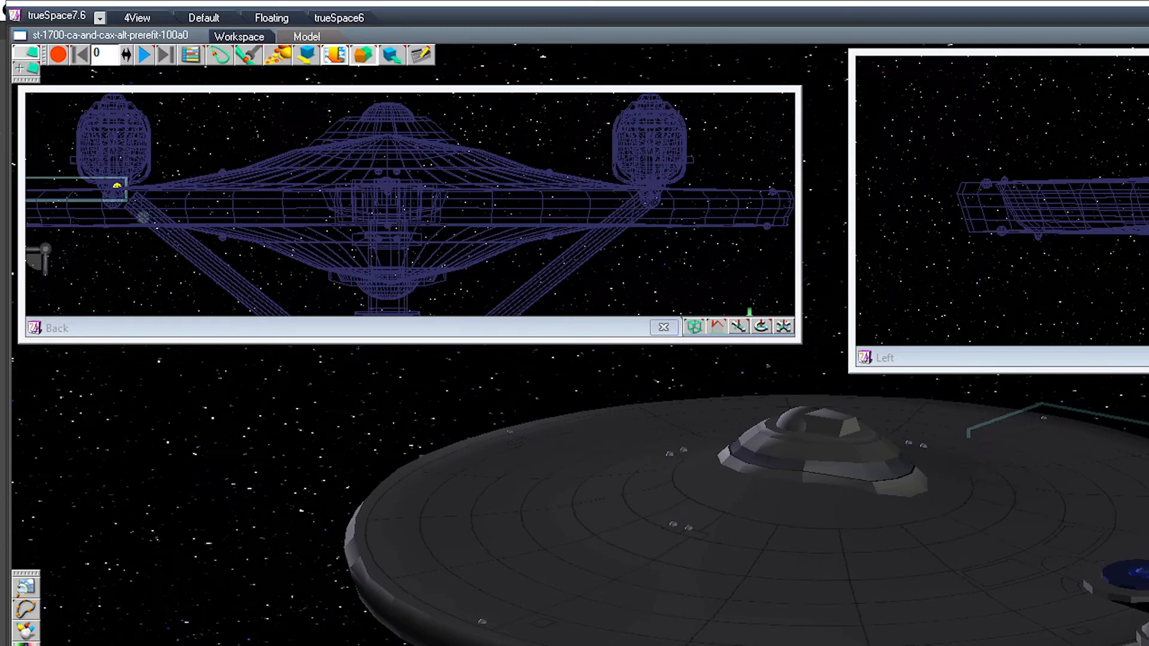
{"action": "left_click", "coordinate": [509, 432], "text": "ctrl"}
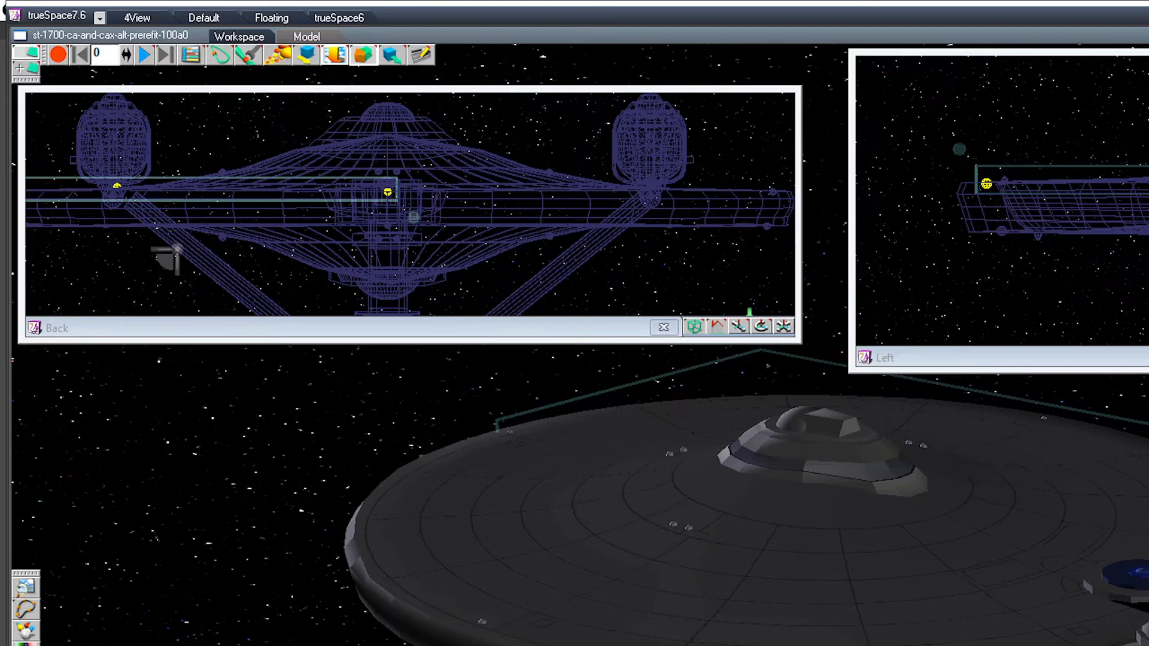
{"action": "left_click", "coordinate": [482, 622], "text": "ctrl"}
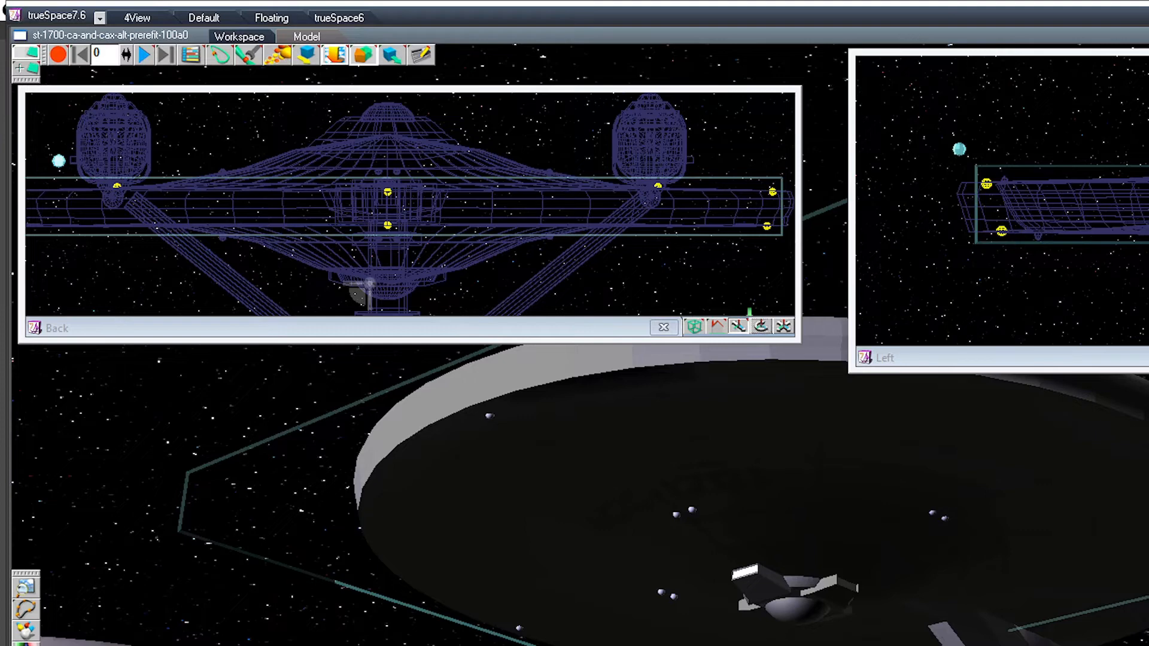
{"action": "left_click_drag", "start_coordinate": [1137, 357], "coordinate": [942, 352]}
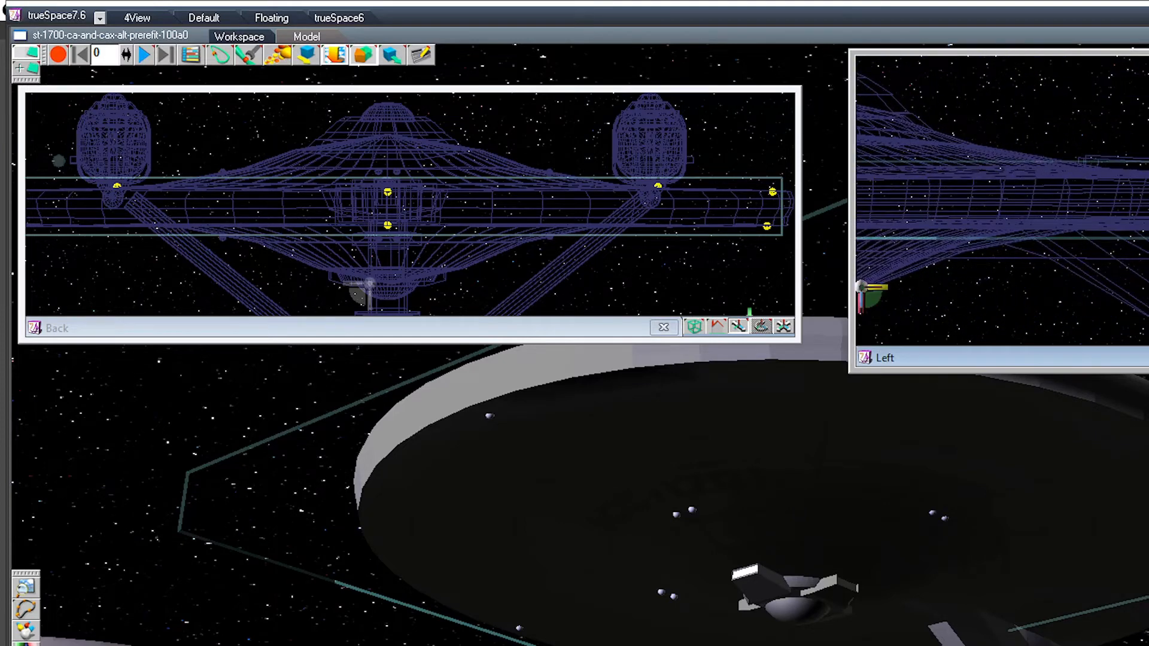
{"action": "mouse_move", "coordinate": [738, 326]}
{"action": "left_mouse_down"}
{"action": "mouse_move", "coordinate": [798, 330]}
{"action": "mouse_move", "coordinate": [759, 330]}
{"action": "left_mouse_up"}
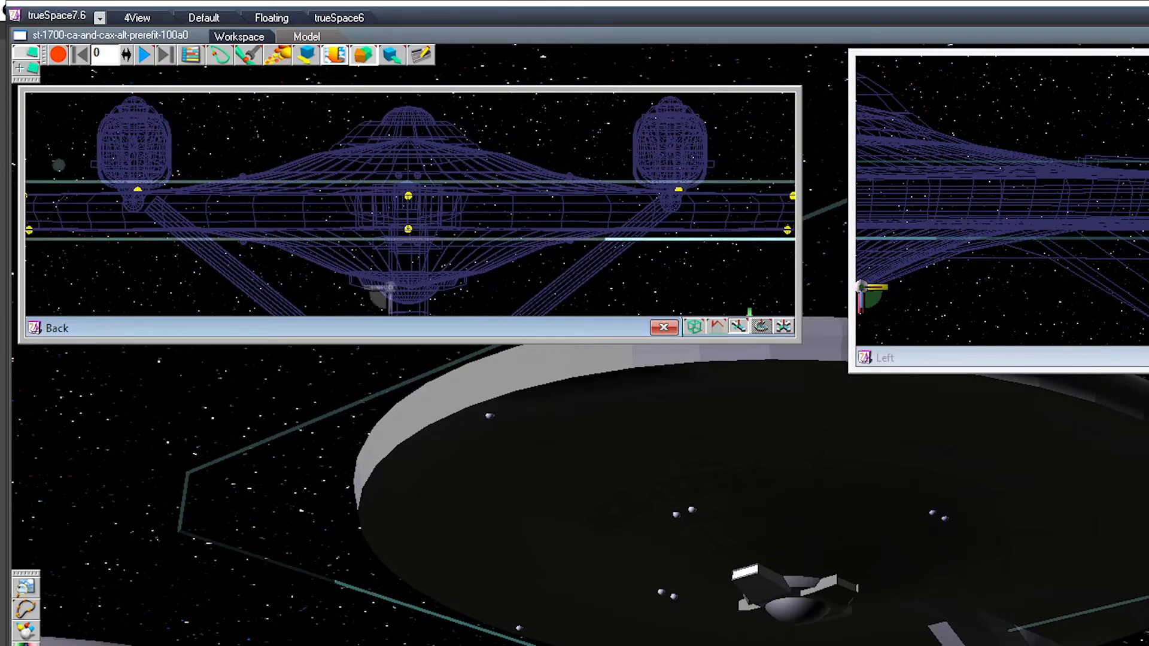
{"action": "scroll", "coordinate": [410, 204], "scroll_direction": "down", "scroll_amount": 2}
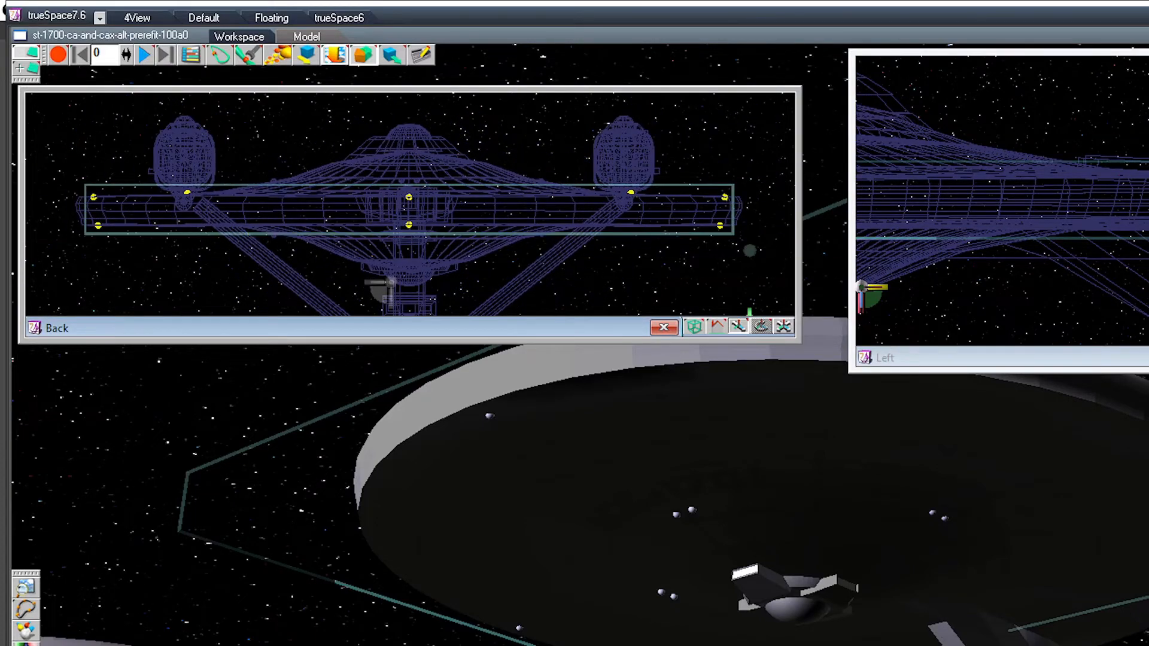
Step: Glue the dome beneath the saucer together with its surrounding bracket housing and ring
{"action": "left_click", "coordinate": [794, 608]}
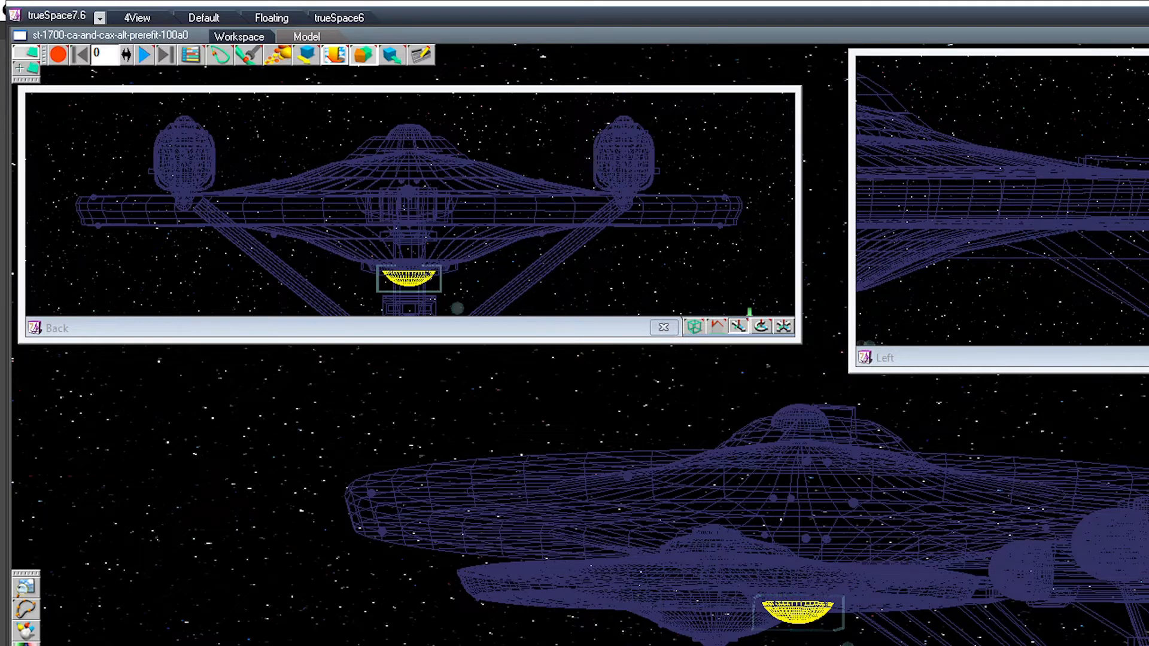
{"action": "middle_click_drag", "start_coordinate": [799, 520], "coordinate": [697, 471]}
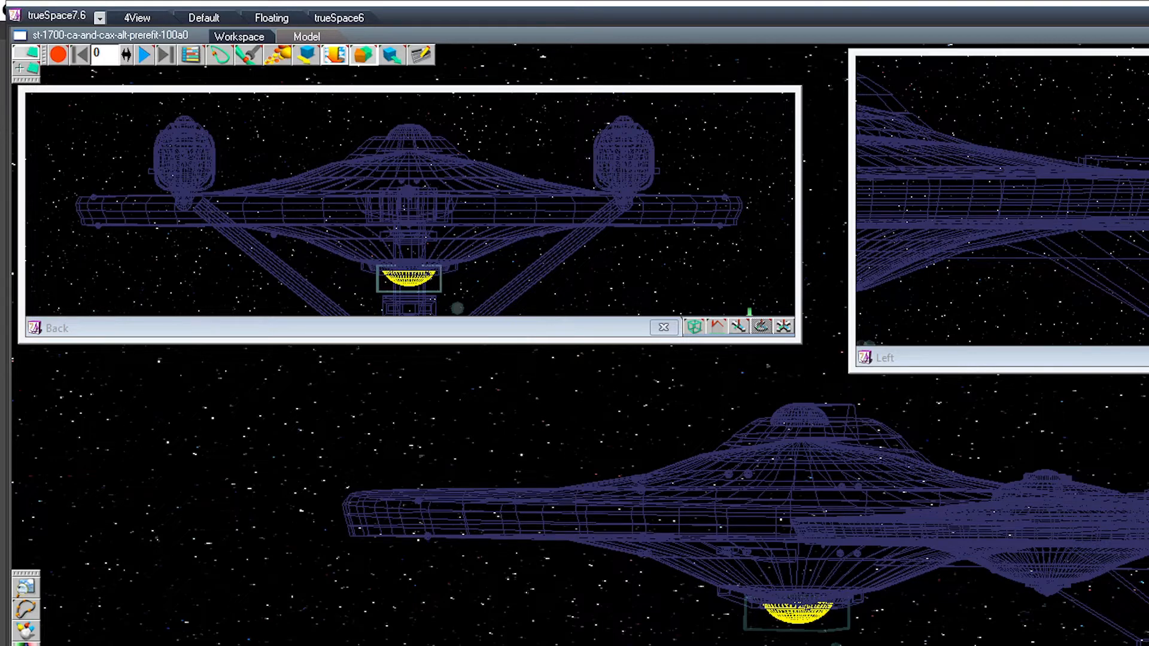
{"action": "key", "text": "Up"}
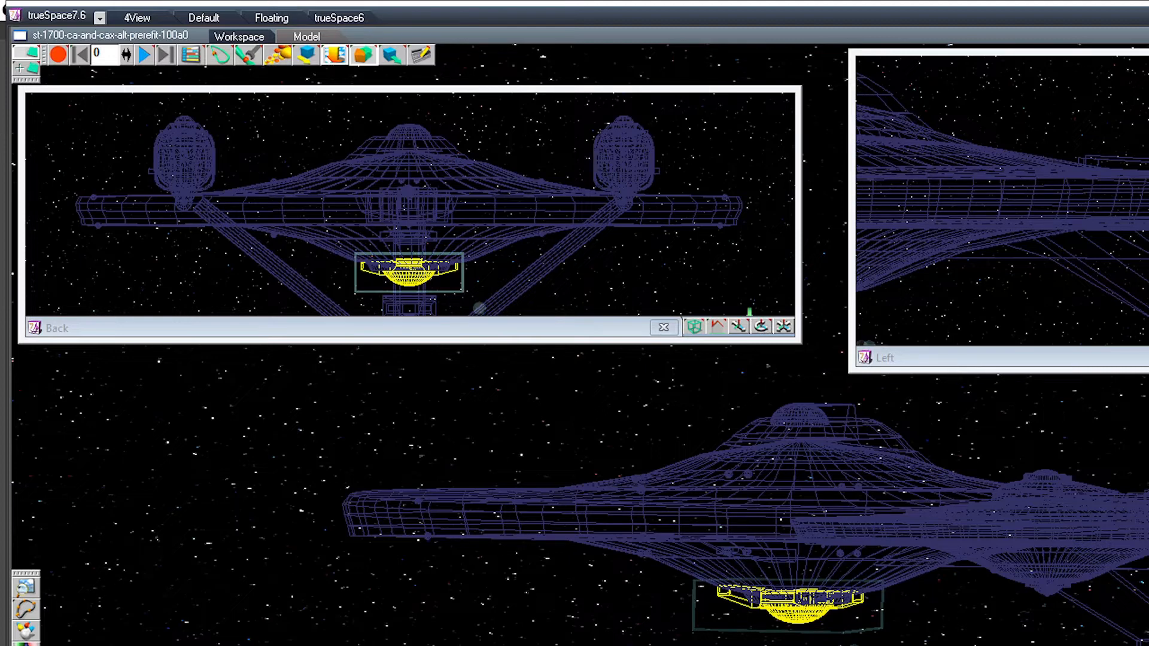
{"action": "key", "text": "Up"}
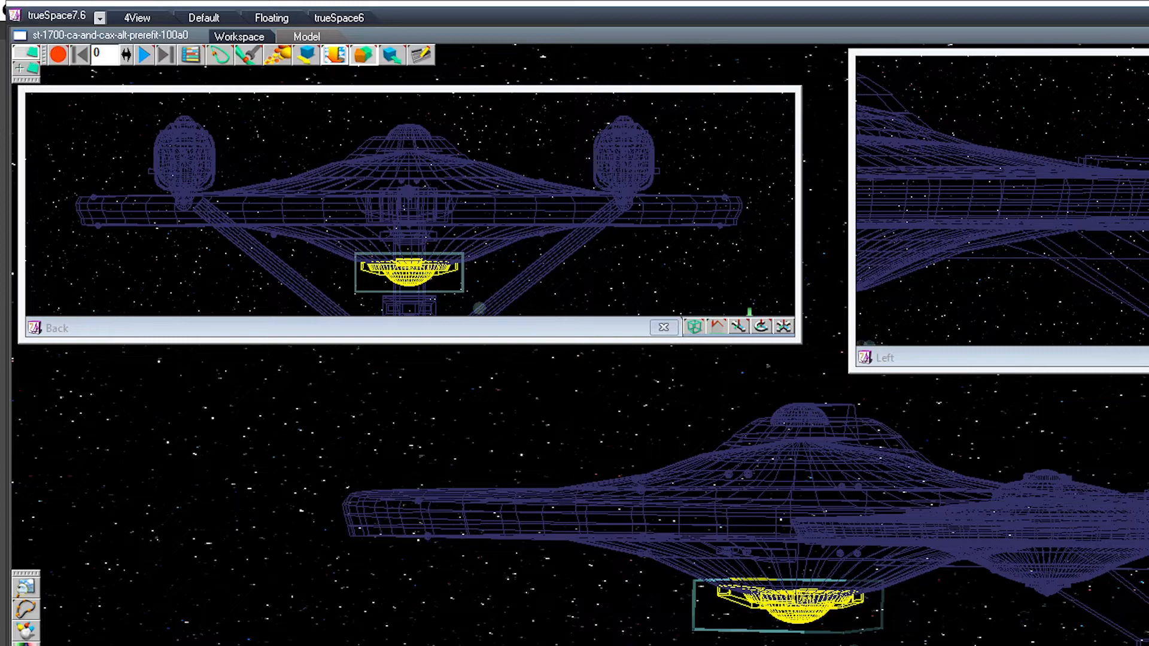
{"action": "scroll", "coordinate": [801, 514], "scroll_direction": "up", "scroll_amount": 5}
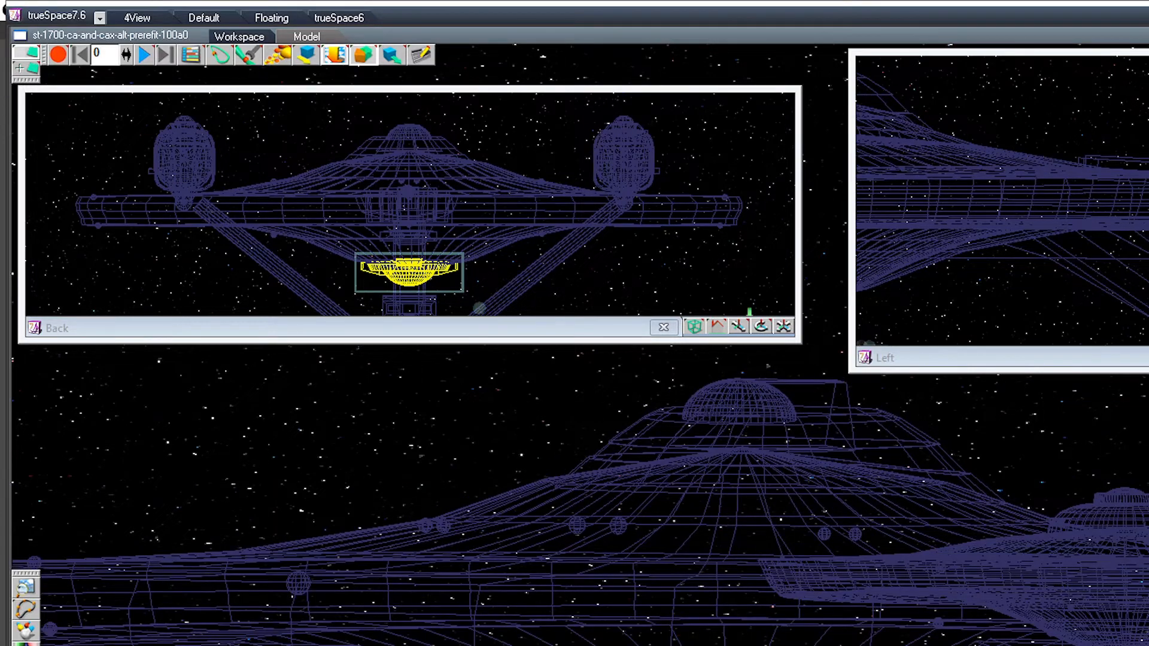
{"action": "middle_click_drag", "start_coordinate": [742, 539], "coordinate": [876, 386]}
{"action": "middle_click_drag", "start_coordinate": [876, 508], "coordinate": [956, 436]}
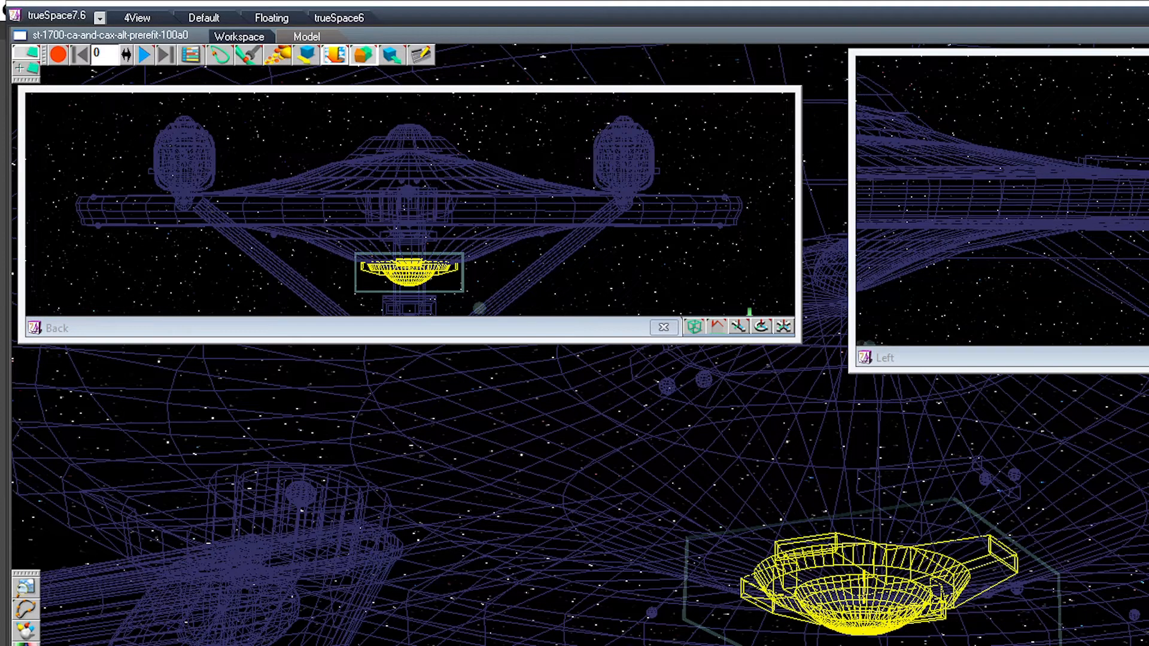
Step: Glue the bridge module on top of the saucer together with its dome and the stepped superstructure around it
{"action": "middle_click_drag", "start_coordinate": [861, 418], "coordinate": [862, 557]}
{"action": "key", "text": "Right"}
{"action": "key", "text": "Right"}
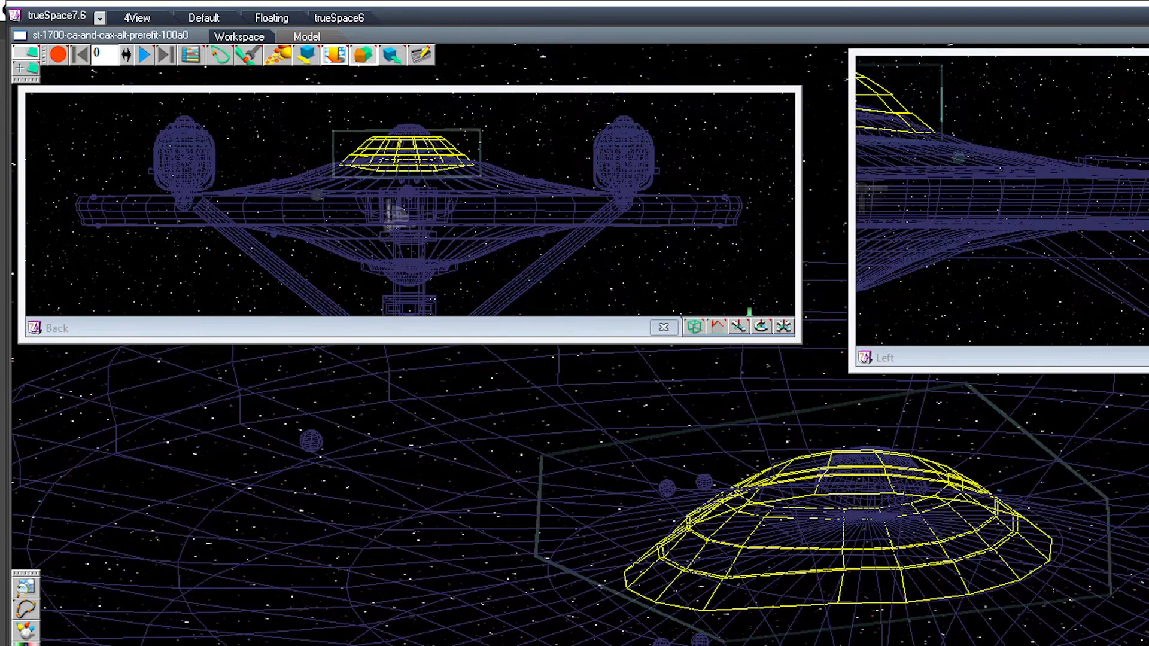
{"action": "middle_click_drag", "start_coordinate": [861, 527], "coordinate": [861, 494]}
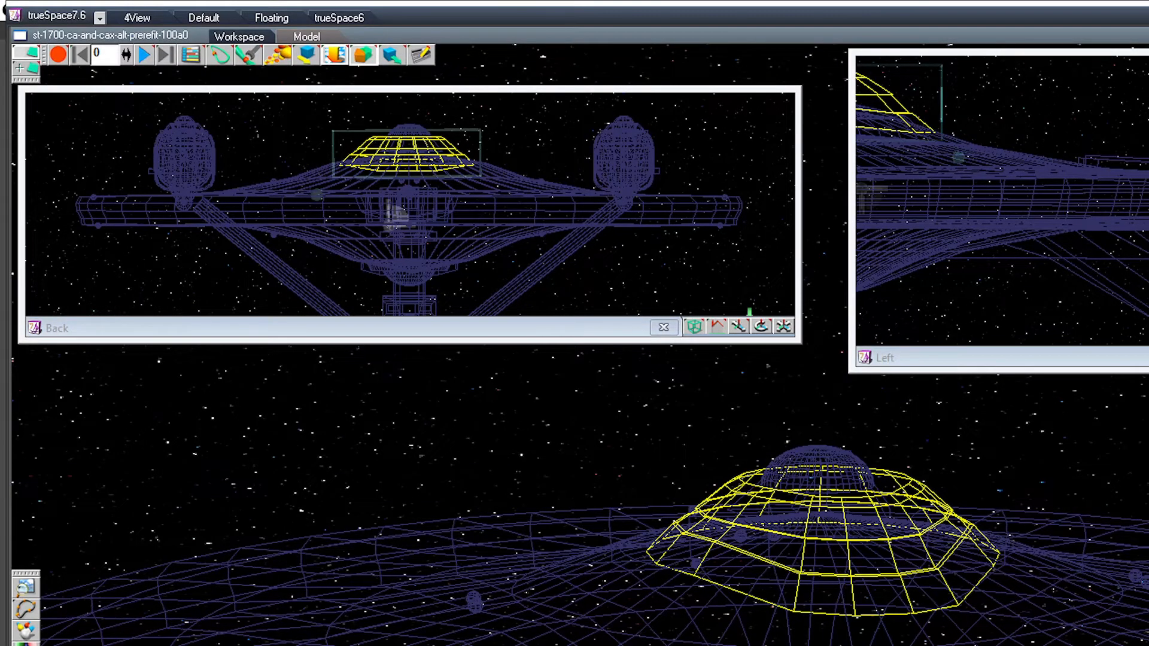
{"action": "middle_click_drag", "start_coordinate": [862, 526], "coordinate": [951, 493]}
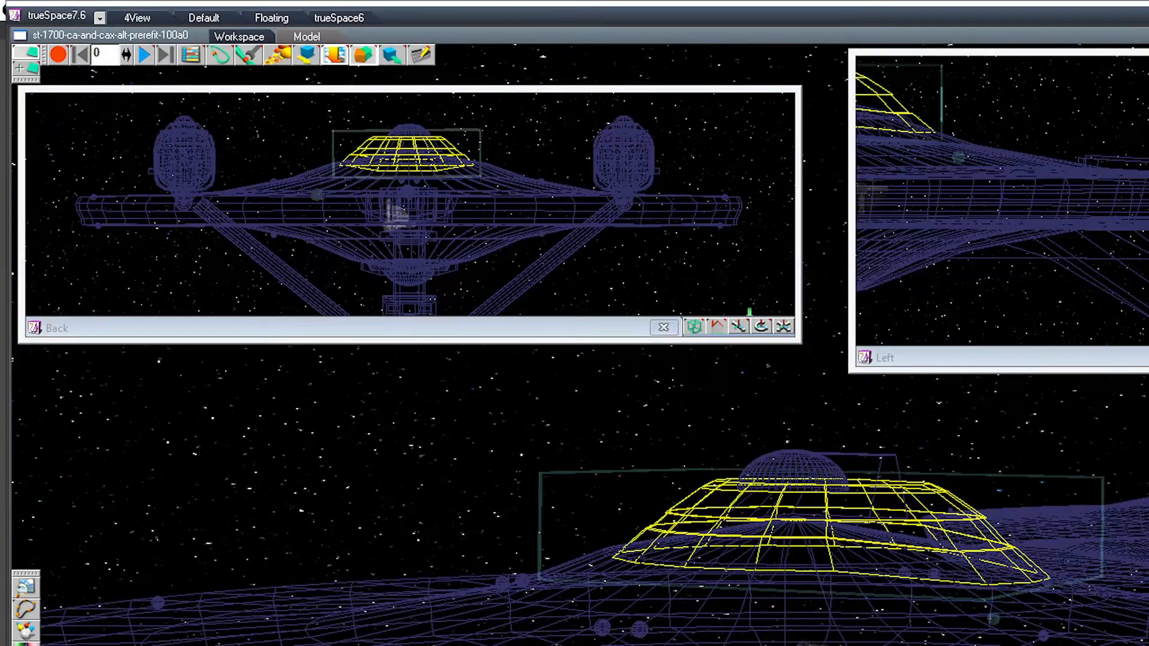
{"action": "key", "text": "Right"}
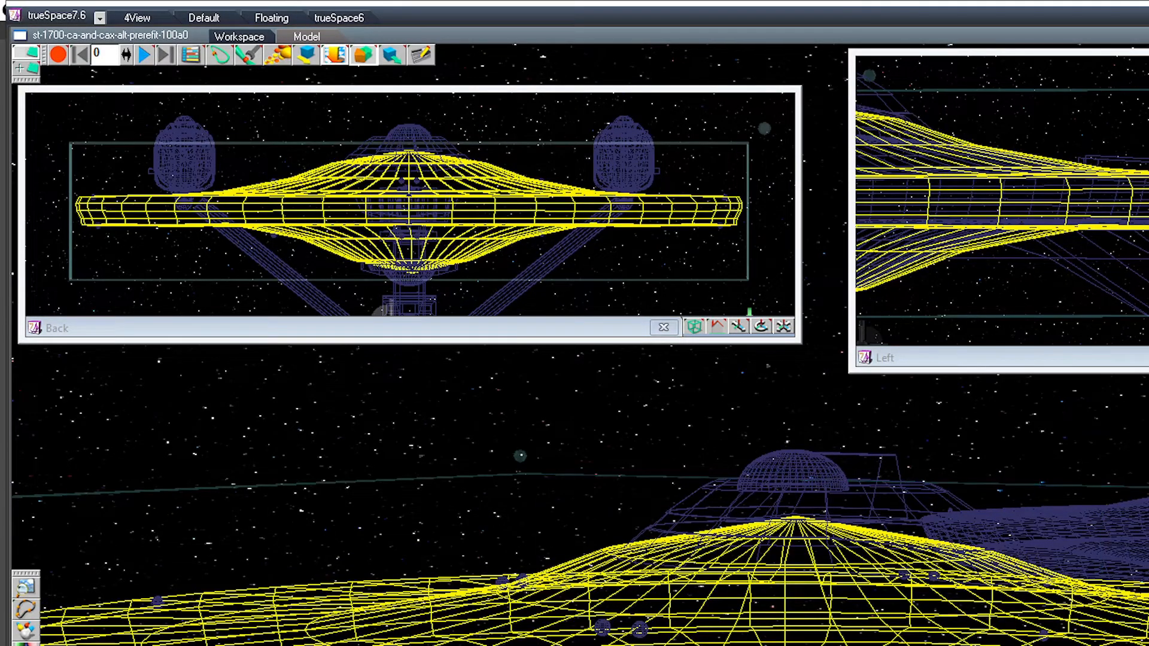
{"action": "middle_click_drag", "start_coordinate": [862, 526], "coordinate": [928, 490]}
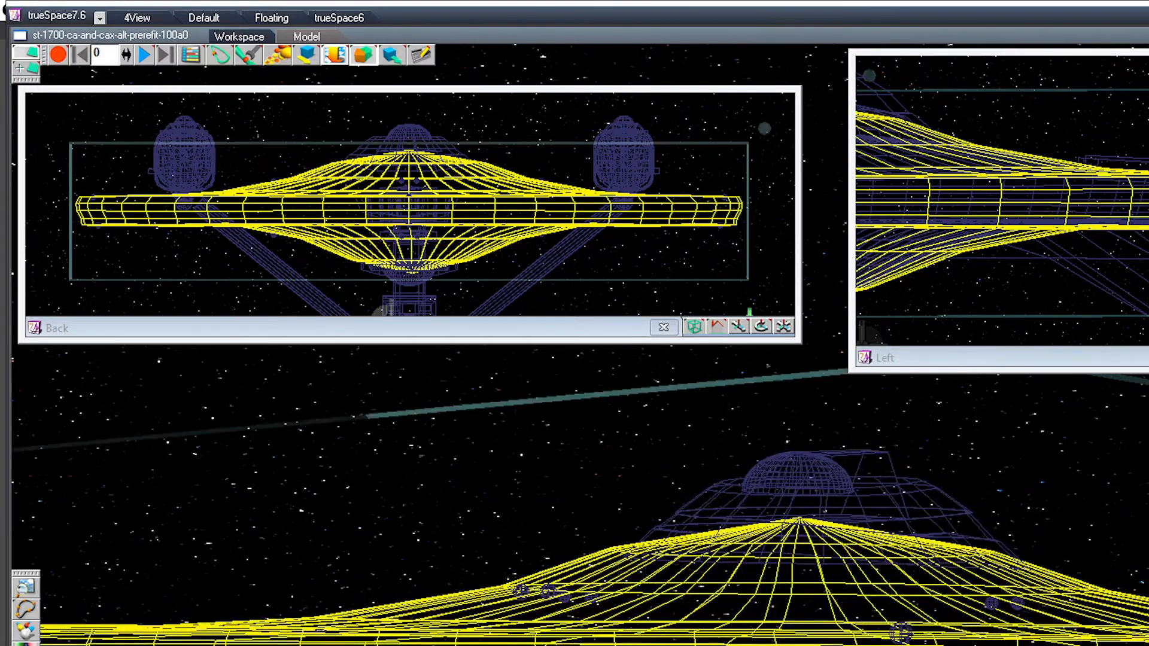
{"action": "key", "text": "Right"}
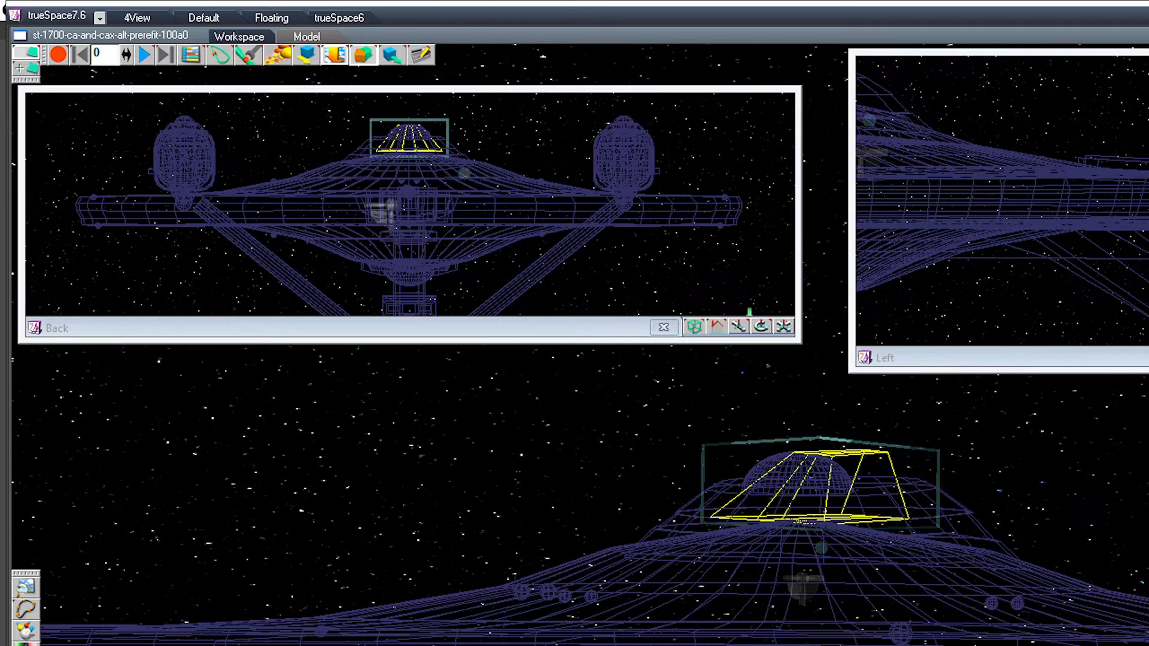
{"action": "key", "text": "Up"}
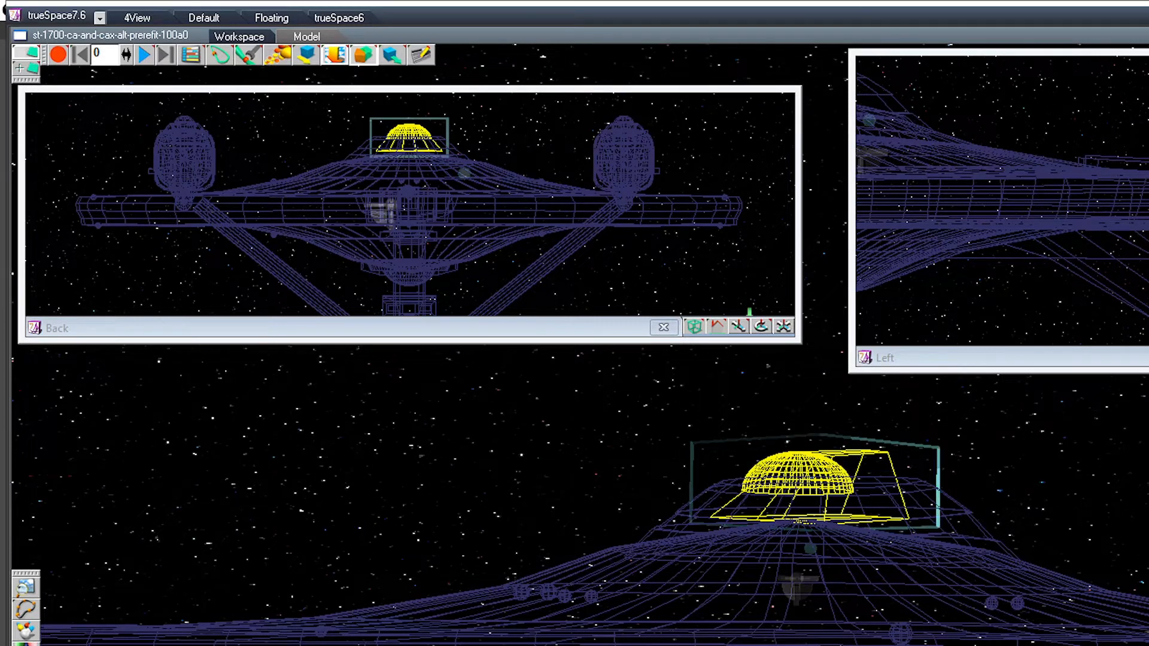
{"action": "key", "text": "Up"}
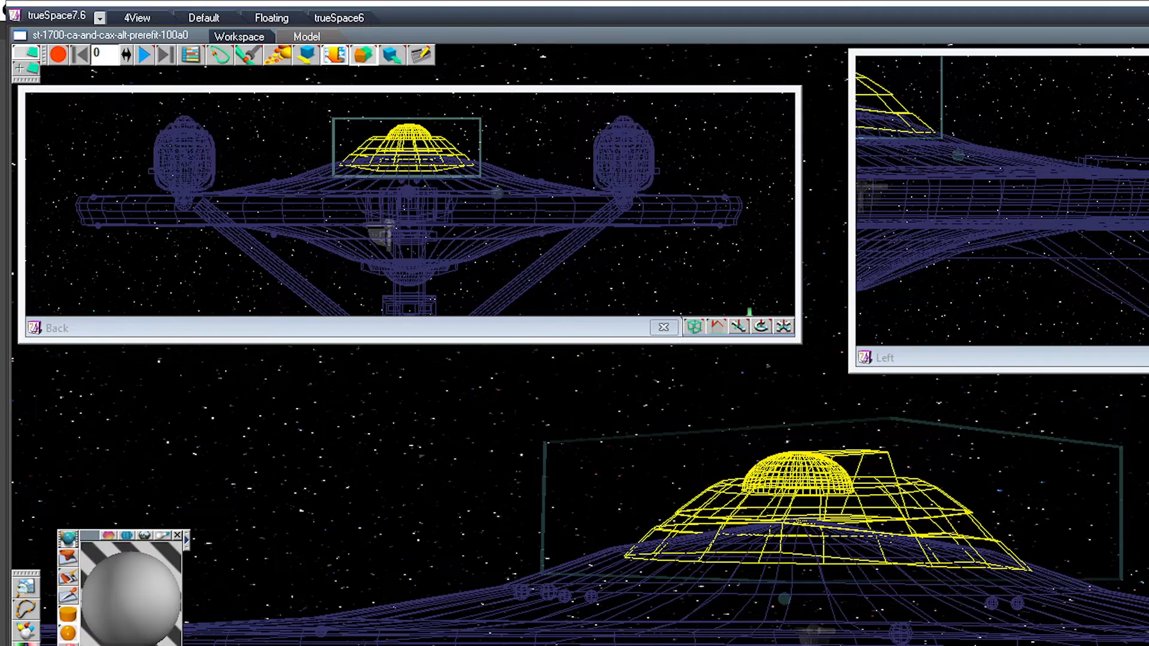
Step: Try smooth shading on the whole bridge structure atop the saucer
{"action": "left_click", "coordinate": [69, 595]}
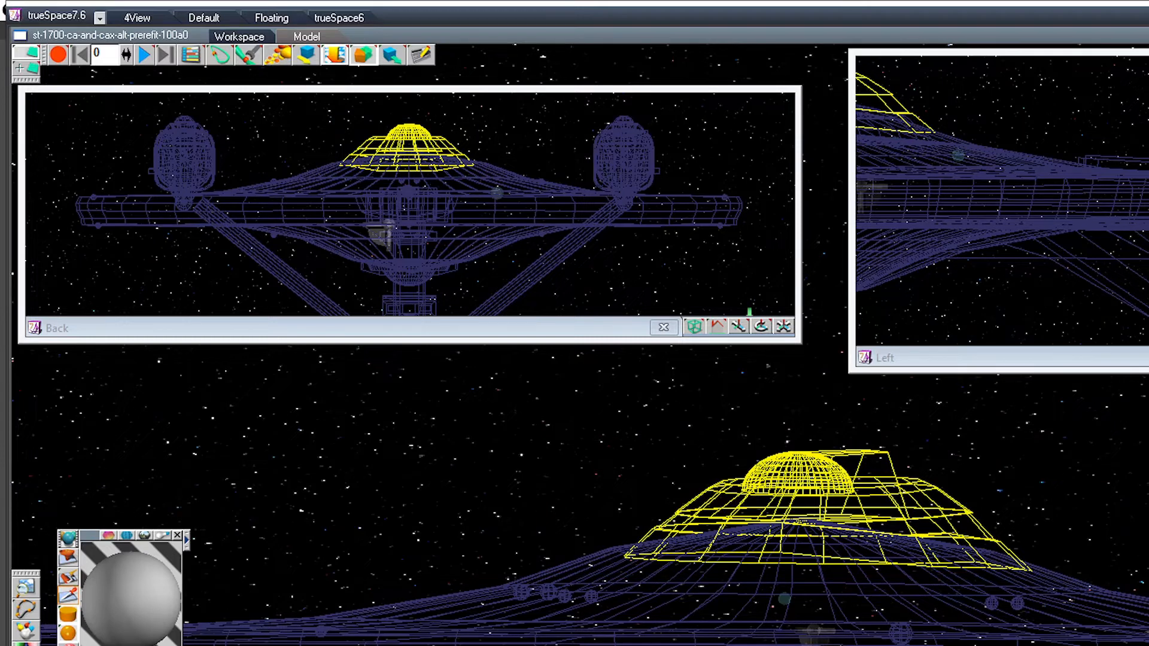
{"action": "left_click", "coordinate": [92, 625]}
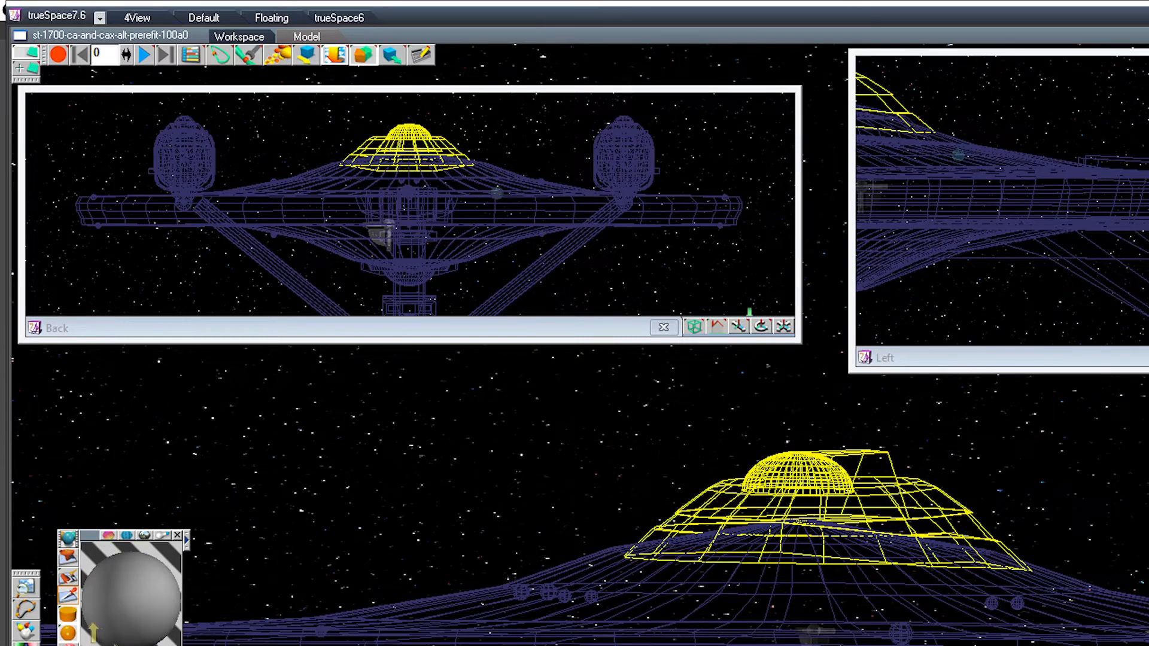
{"action": "left_click_drag", "start_coordinate": [68, 615], "coordinate": [133, 615]}
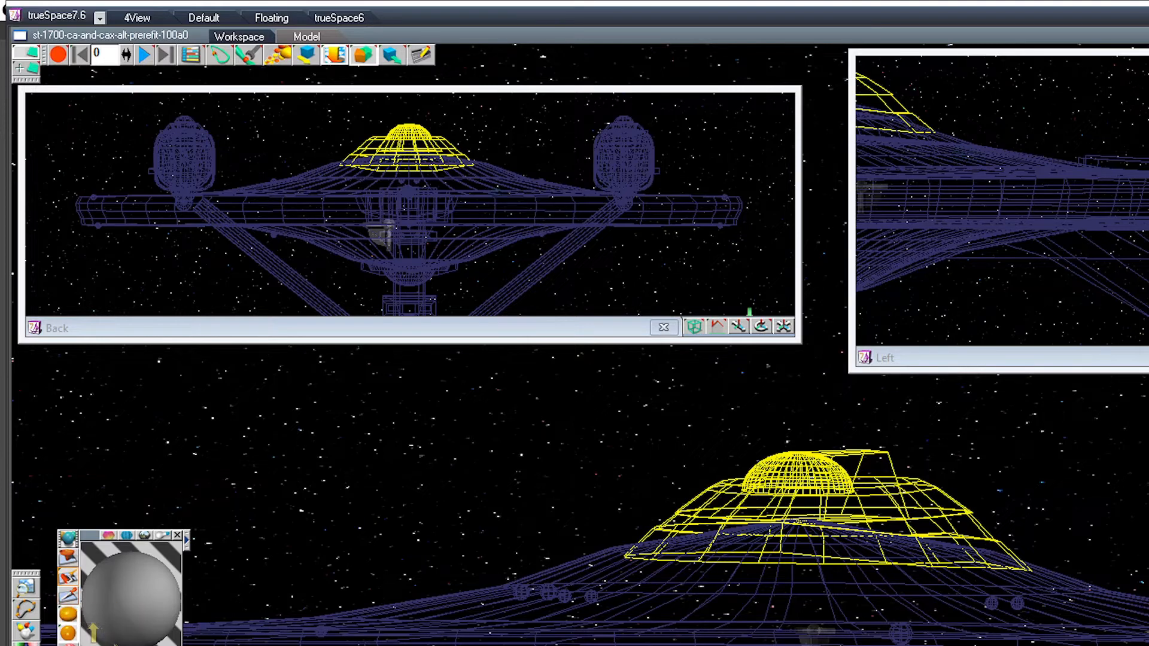
{"action": "left_click", "coordinate": [69, 577]}
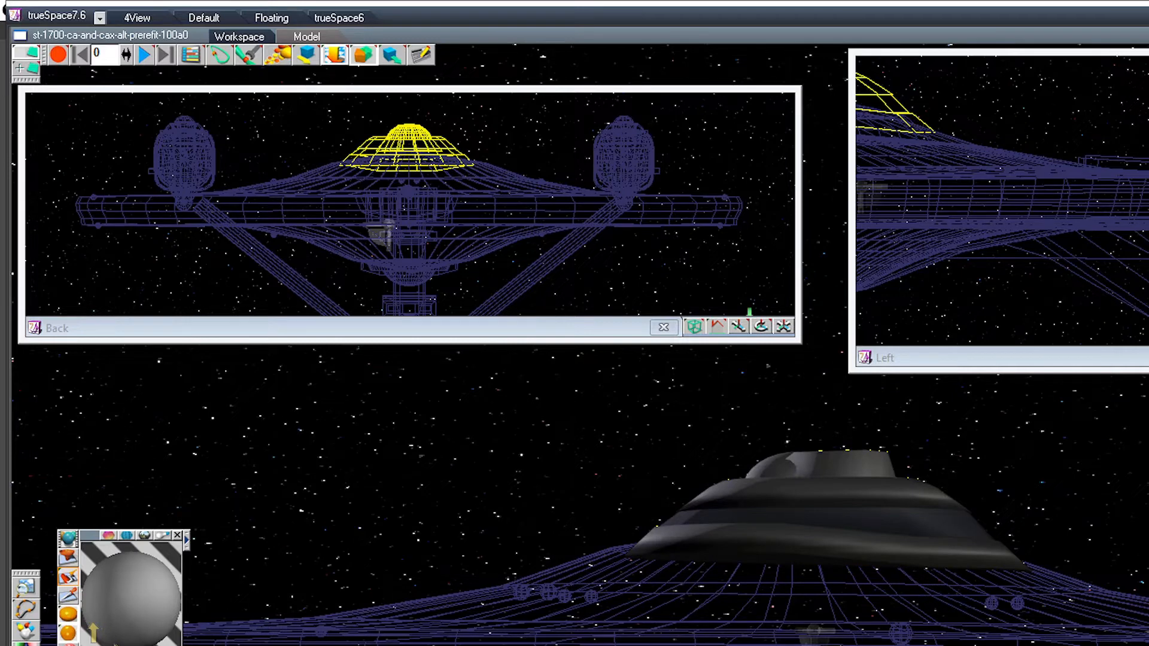
Step: Repaint the bridge structure with autofacet shading and set its Autofacet Angle to 90
{"action": "left_click_drag", "start_coordinate": [68, 615], "coordinate": [112, 615]}
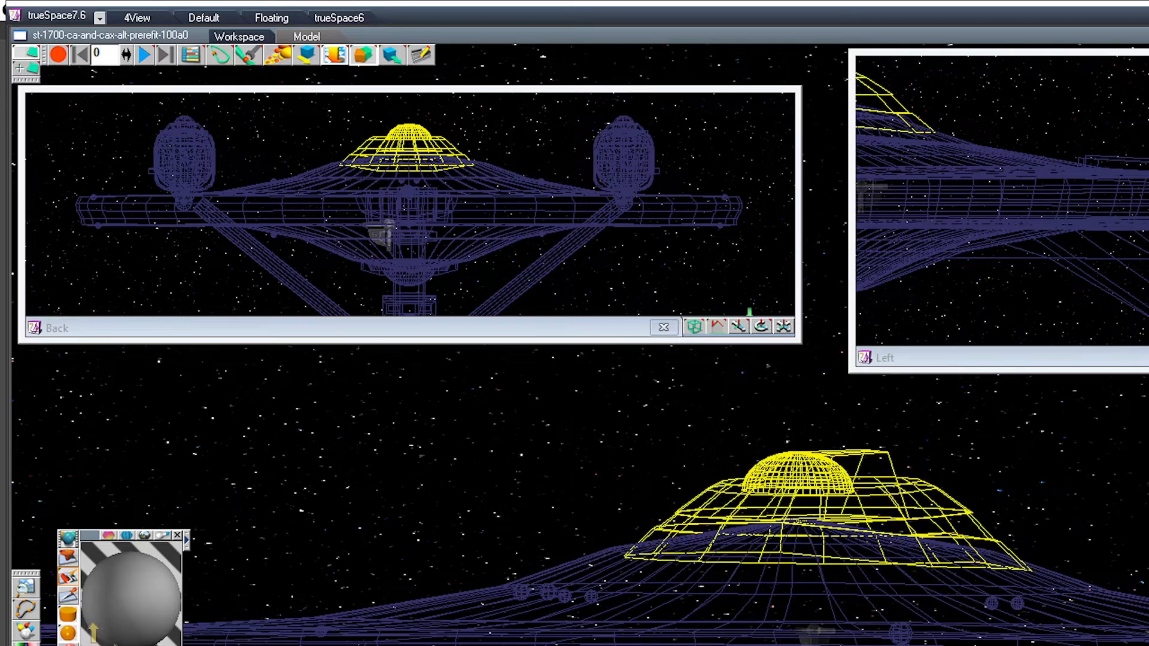
{"action": "right_click", "coordinate": [68, 614]}
{"action": "left_click_drag", "start_coordinate": [177, 520], "coordinate": [201, 519]}
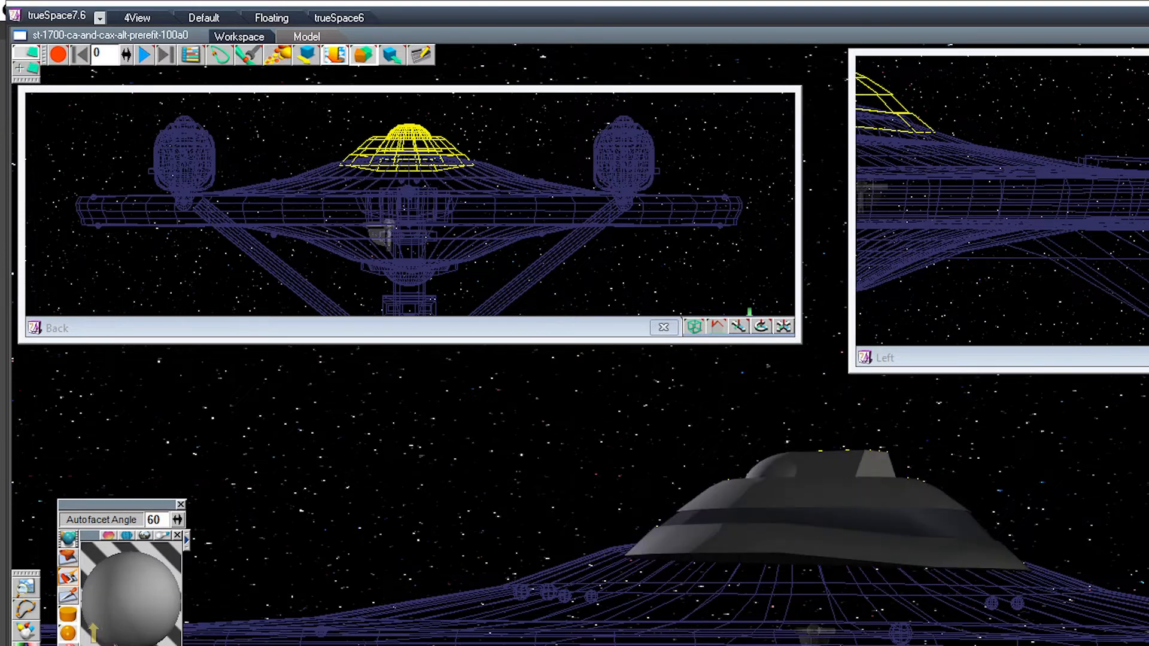
{"action": "left_click_drag", "start_coordinate": [177, 519], "coordinate": [184, 519]}
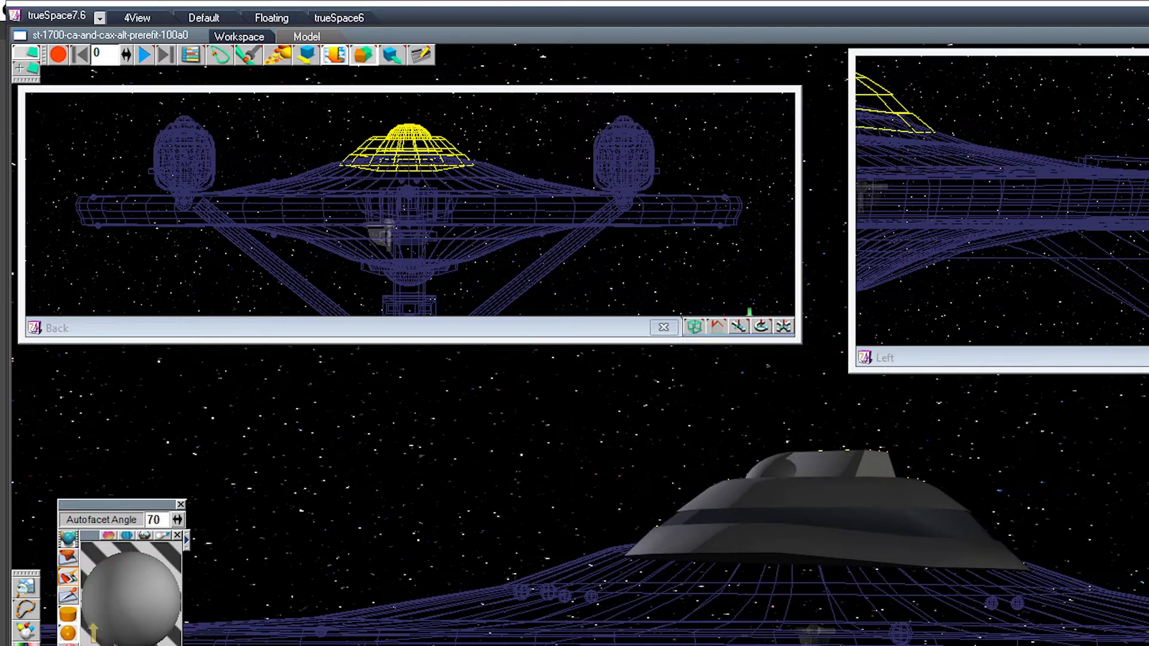
{"action": "mouse_move", "coordinate": [808, 419]}
{"action": "middle_mouse_down"}
{"action": "mouse_move", "coordinate": [826, 455]}
{"action": "mouse_move", "coordinate": [867, 479]}
{"action": "middle_mouse_up"}
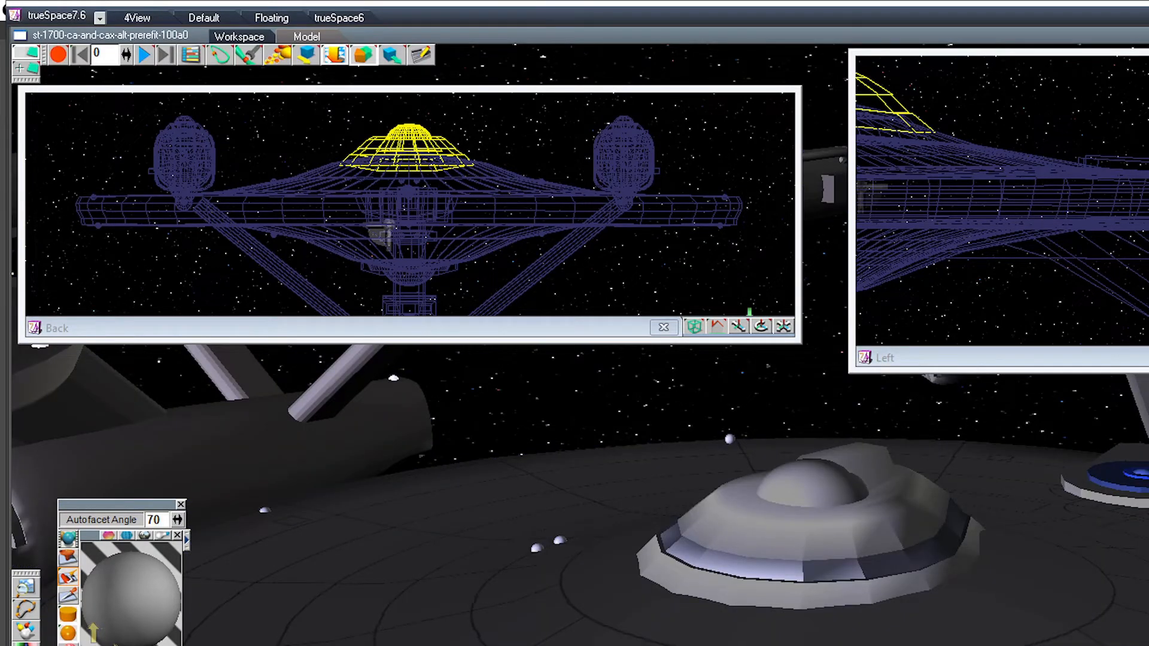
{"action": "left_click_drag", "start_coordinate": [178, 519], "coordinate": [201, 520]}
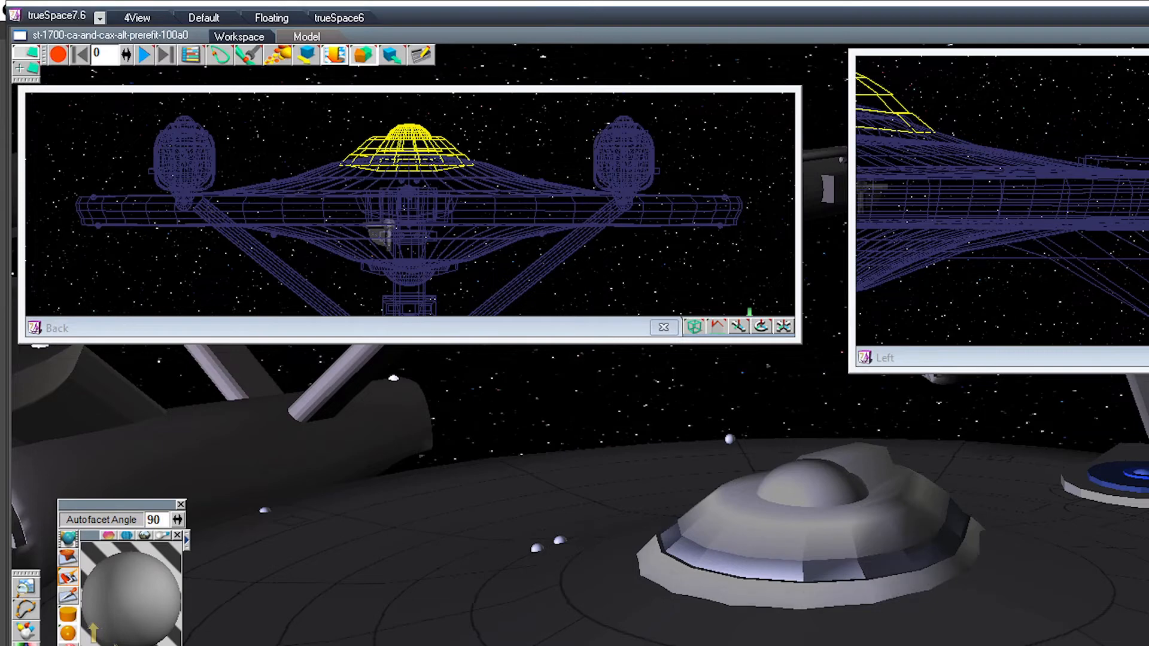
Step: Sample the material of the band around the bridge structure and repaint the band with an Autofacet Angle of 120
{"action": "left_click", "coordinate": [68, 595]}
{"action": "left_click", "coordinate": [769, 561]}
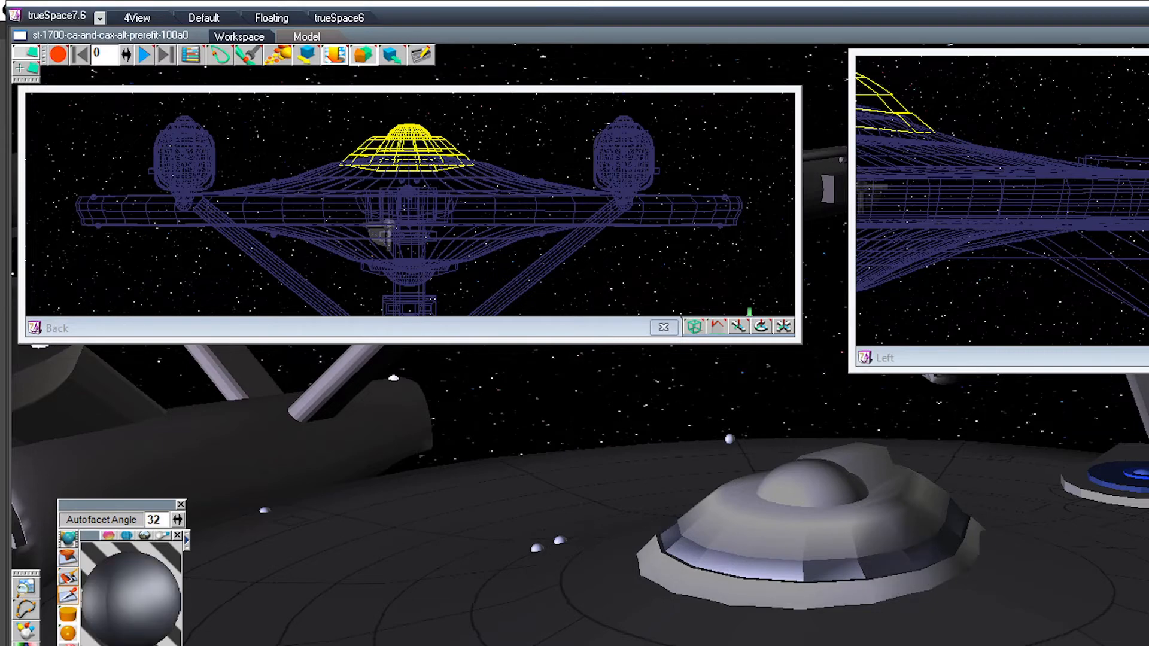
{"action": "left_click", "coordinate": [68, 577]}
{"action": "left_click_drag", "start_coordinate": [178, 519], "coordinate": [231, 519]}
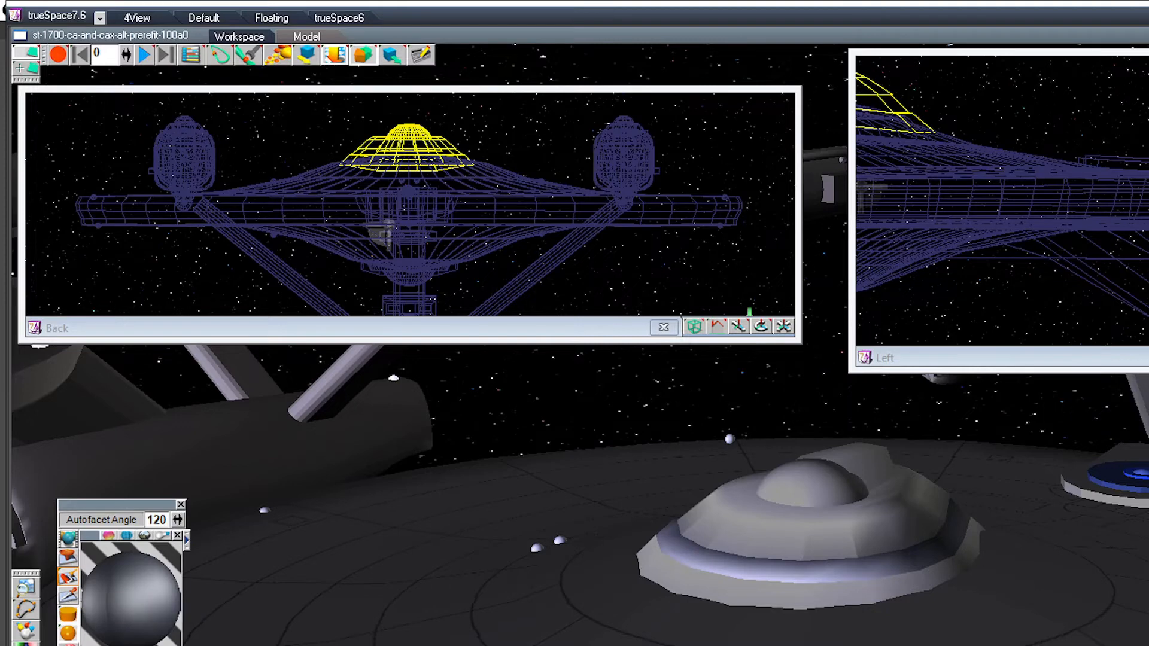
Step: Sample the bridge hull material, set the Autofacet Angle to 18, and paint the individual faces of the block behind the dome
{"action": "left_click", "coordinate": [68, 595]}
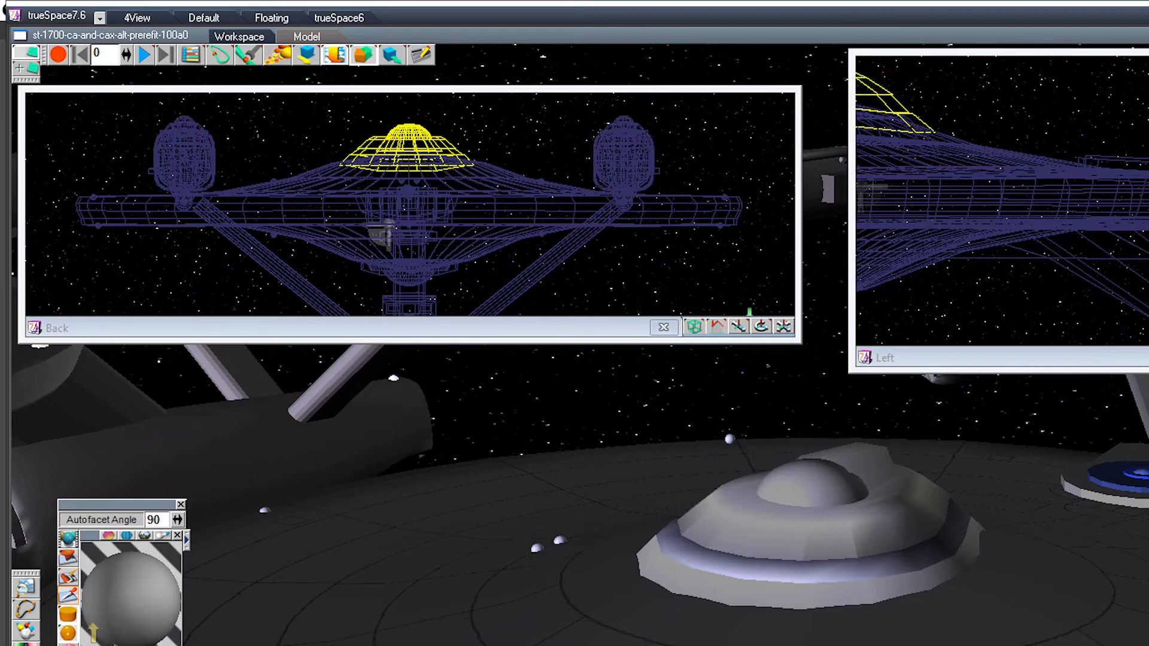
{"action": "left_click_drag", "start_coordinate": [177, 520], "coordinate": [135, 520]}
{"action": "left_click_drag", "start_coordinate": [68, 577], "coordinate": [111, 577]}
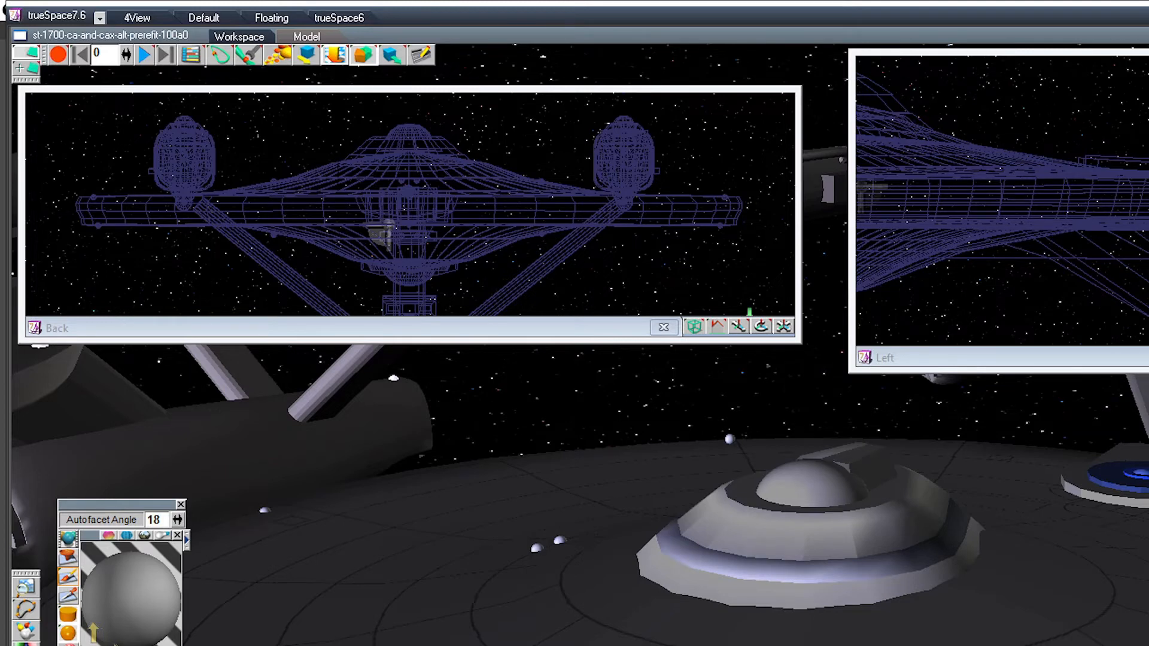
{"action": "middle_click_drag", "start_coordinate": [574, 479], "coordinate": [805, 455]}
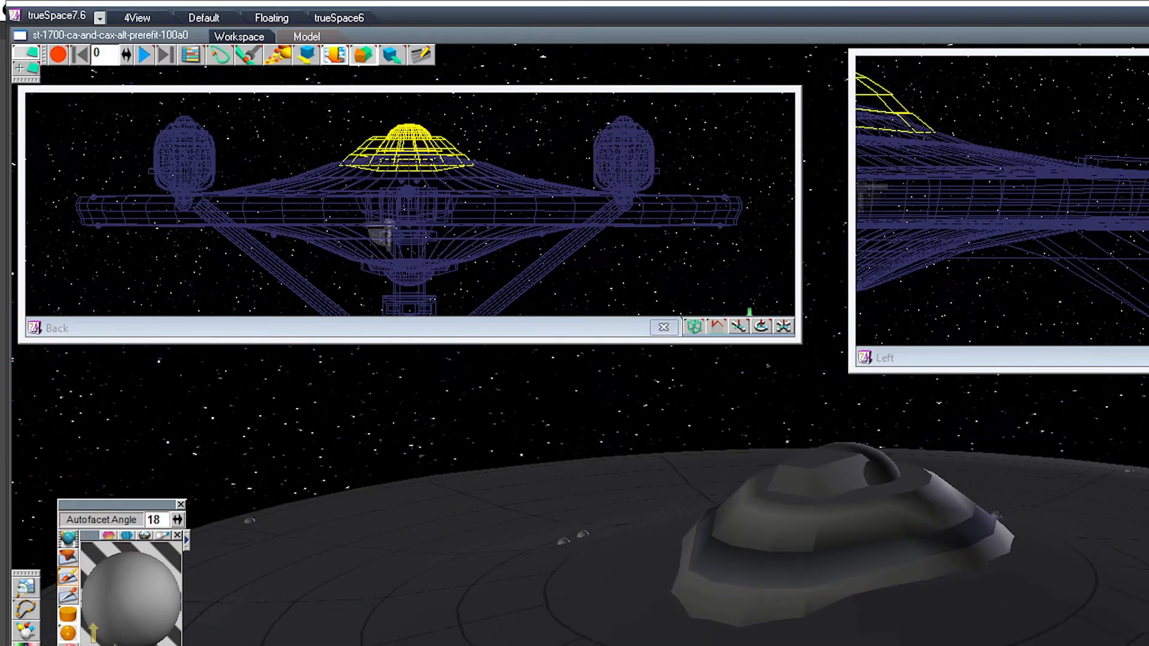
{"action": "left_click", "coordinate": [840, 478]}
{"action": "left_click", "coordinate": [794, 482]}
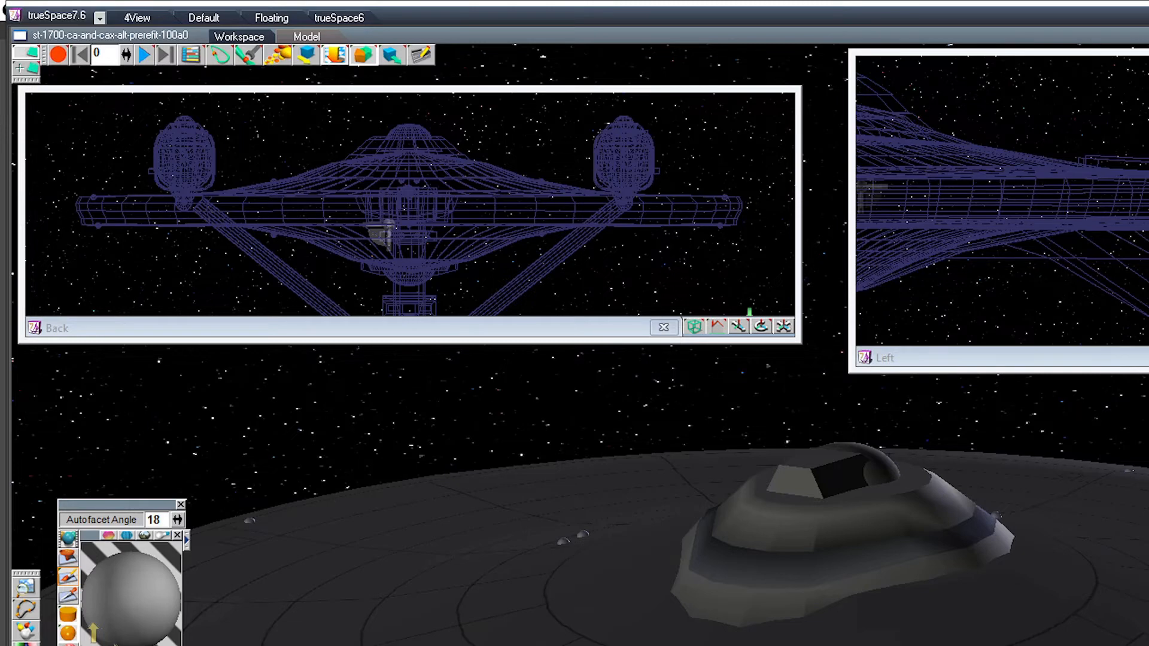
{"action": "key", "text": "Escape"}
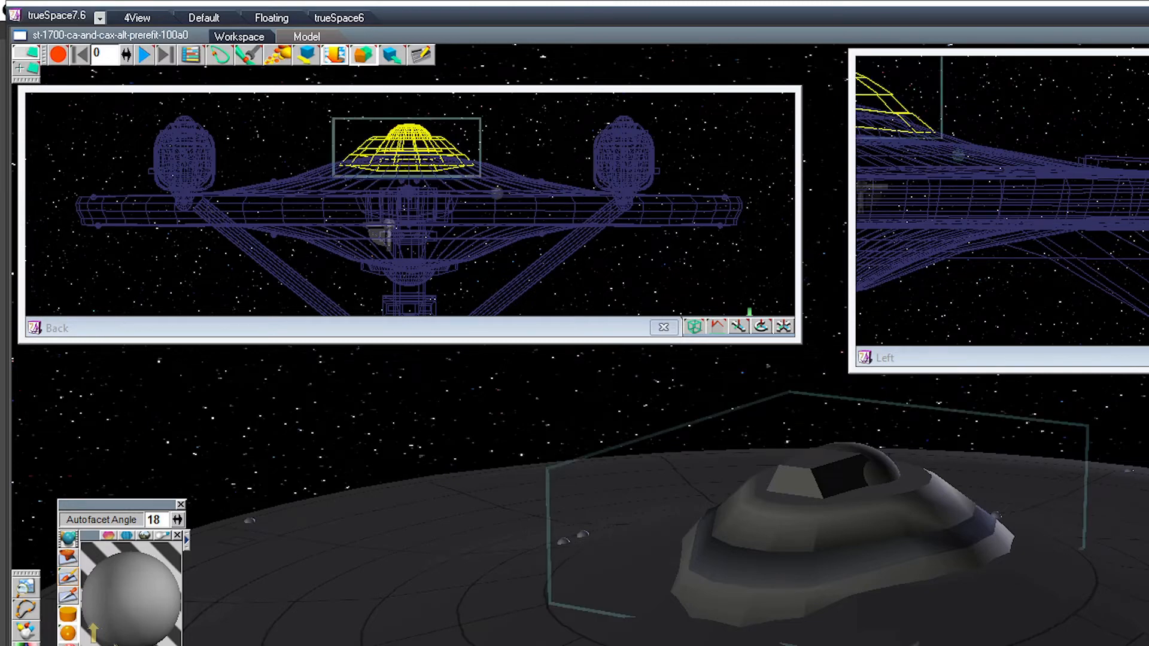
Step: Check which separate parts make up the blue-disc deck on the saucer's aft edge and the neck beneath it
{"action": "scroll", "coordinate": [850, 508], "scroll_direction": "down", "scroll_amount": 4}
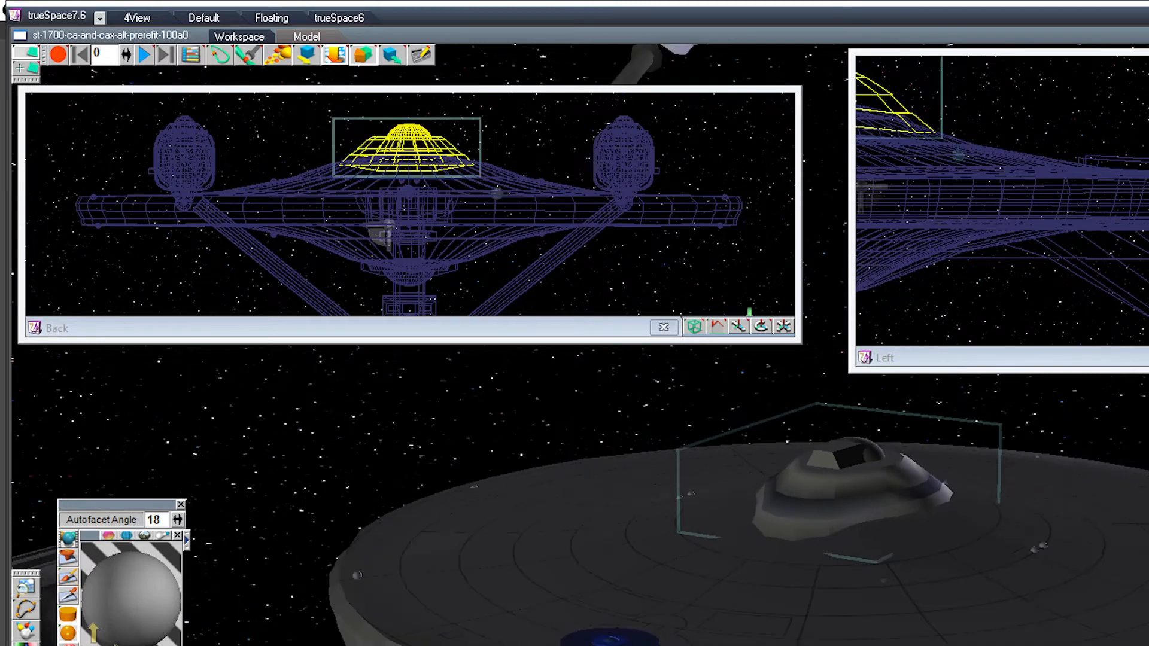
{"action": "left_click", "coordinate": [598, 643]}
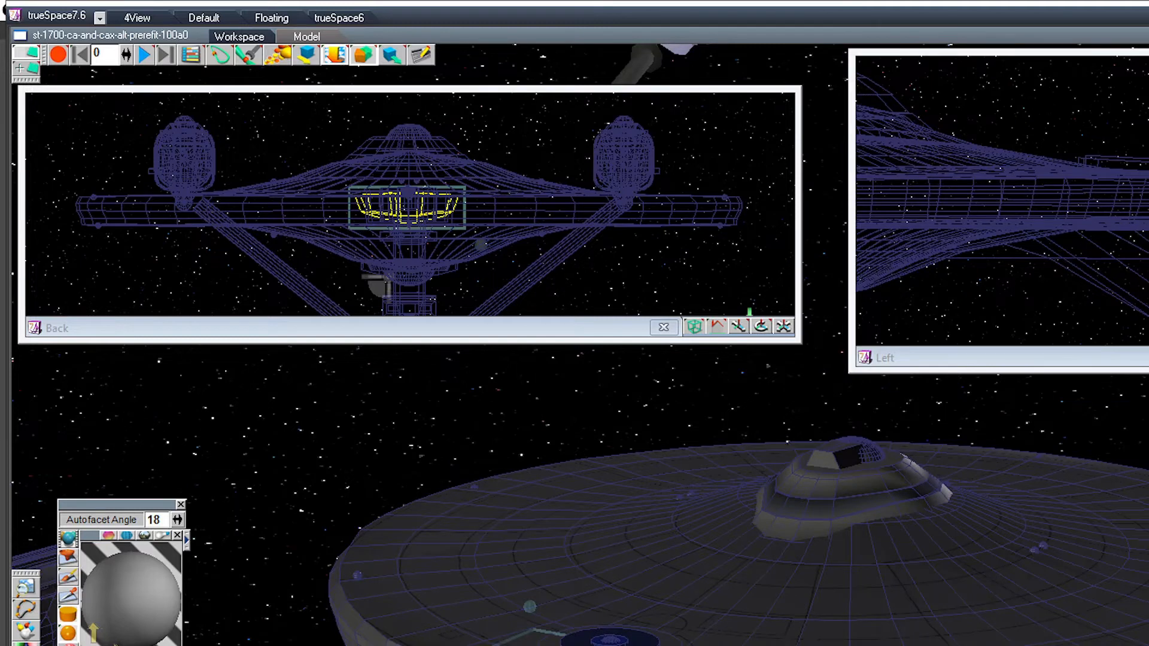
{"action": "left_click", "coordinate": [610, 641]}
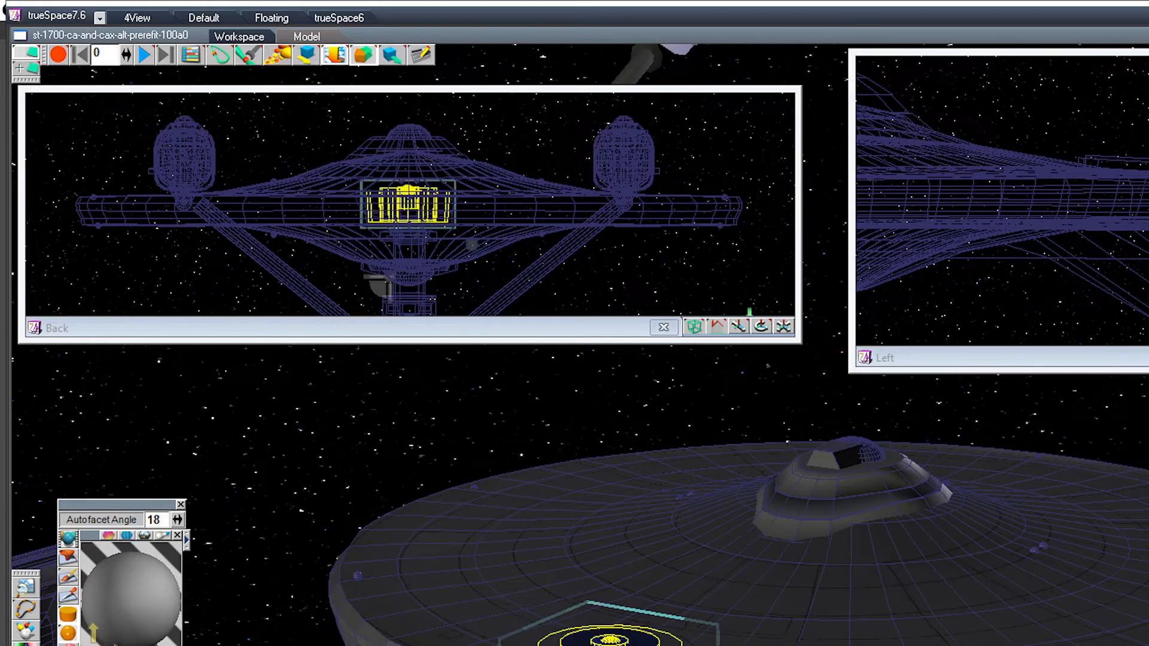
{"action": "left_click", "coordinate": [609, 644]}
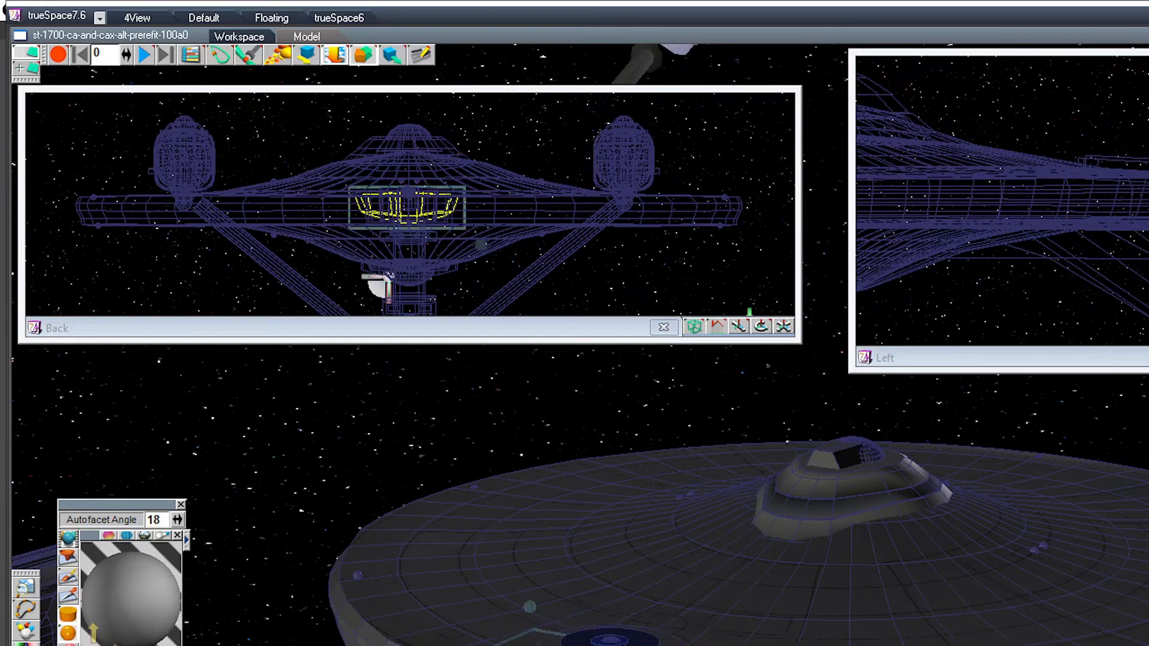
{"action": "middle_click_drag", "start_coordinate": [609, 598], "coordinate": [527, 526]}
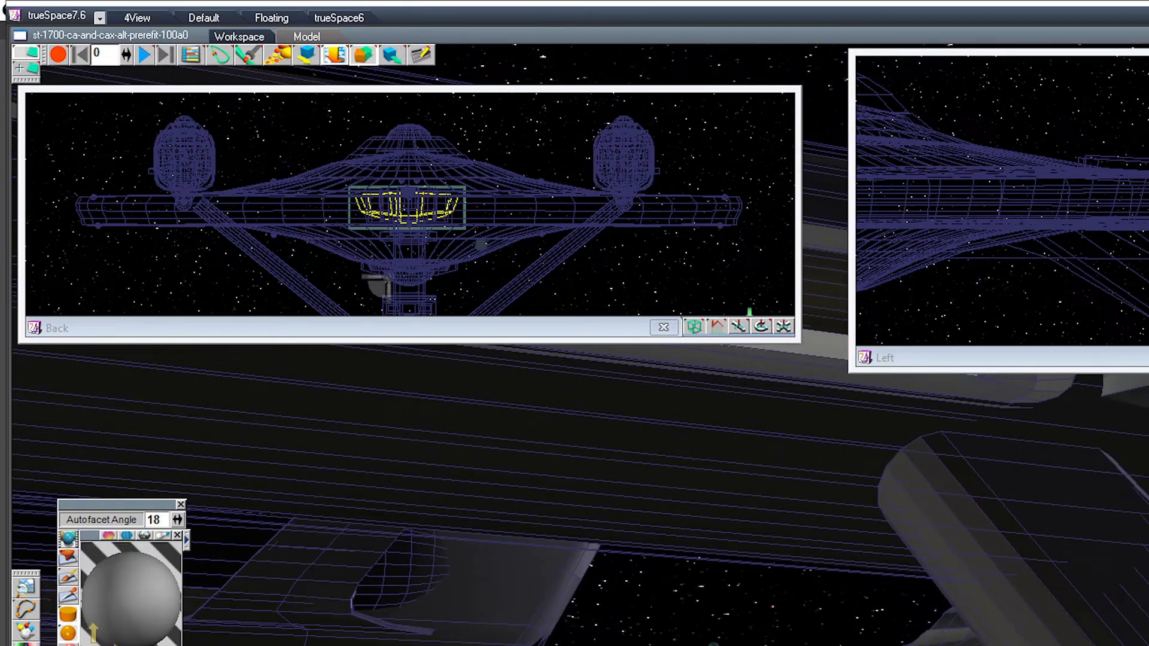
{"action": "left_click", "coordinate": [387, 277]}
{"action": "left_click", "coordinate": [409, 231]}
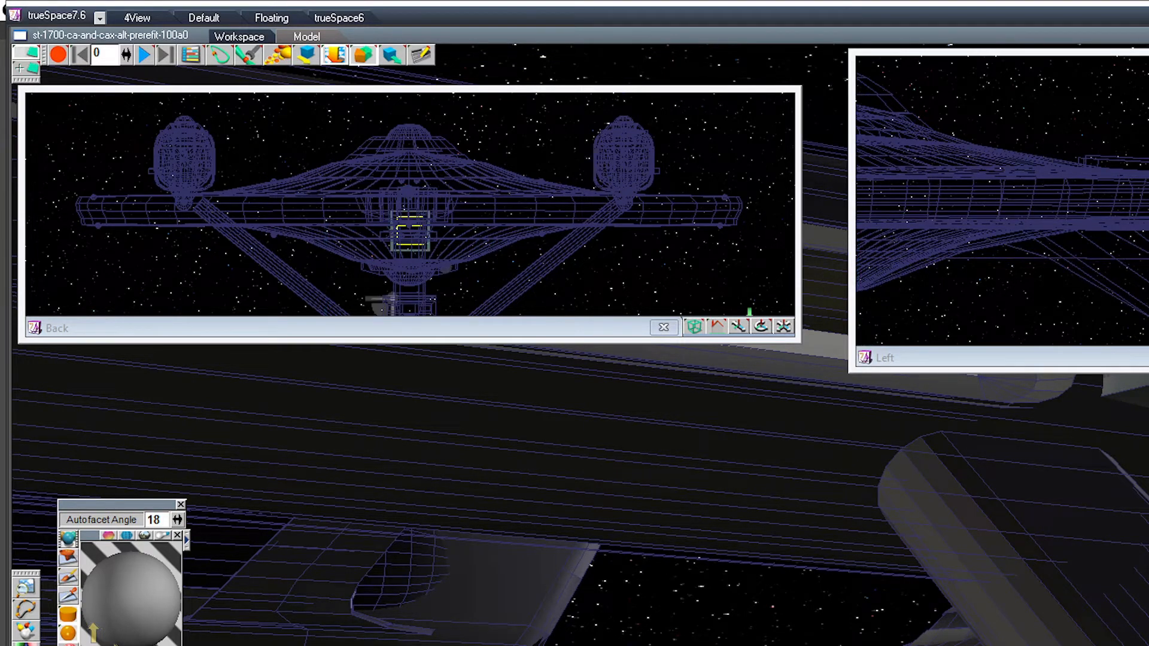
{"action": "left_click", "coordinate": [397, 280]}
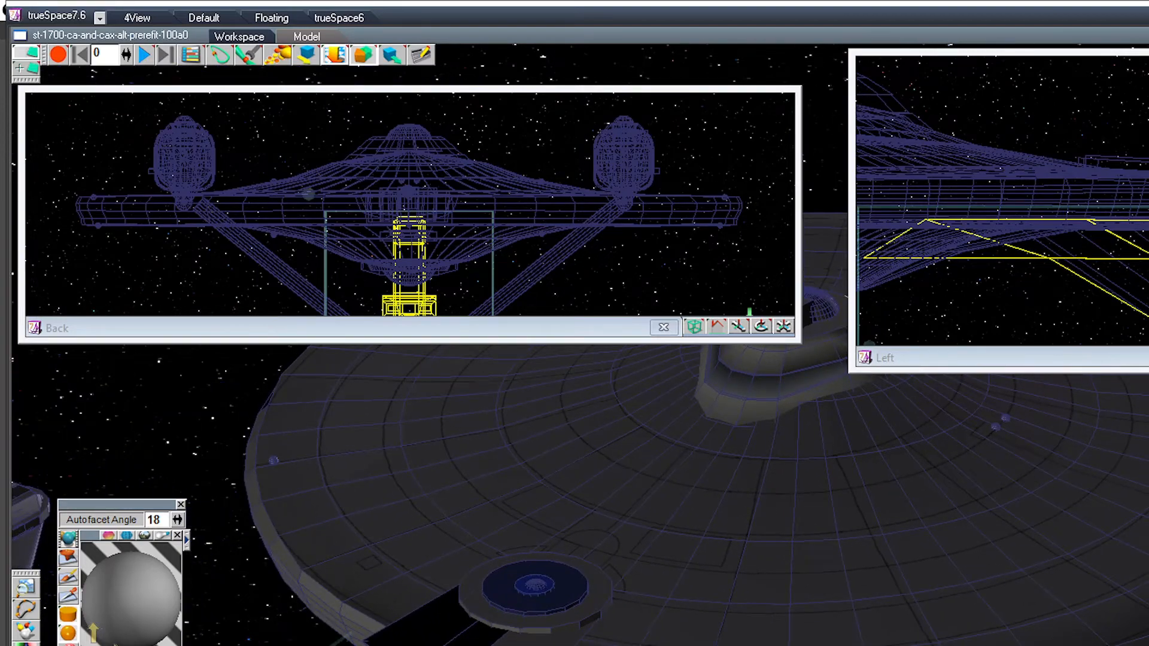
Step: Sample the material of the housing behind the aft blue disc and paint it onto the housing's dark upper faces
{"action": "left_click", "coordinate": [443, 629]}
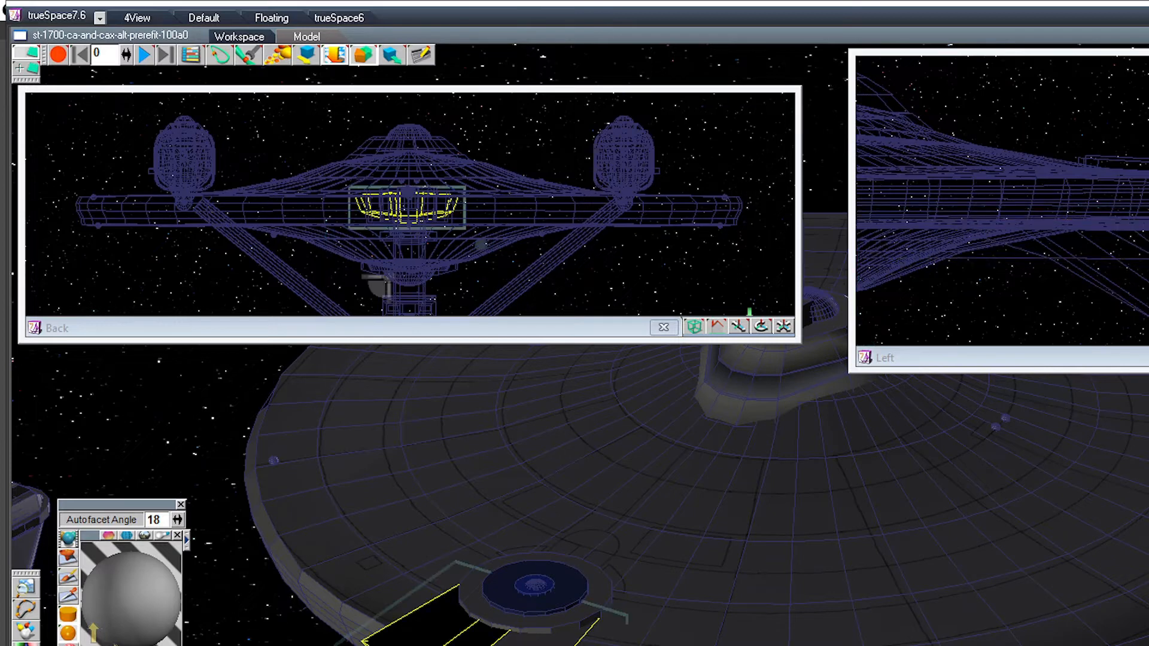
{"action": "left_click", "coordinate": [68, 595]}
{"action": "left_click", "coordinate": [443, 631]}
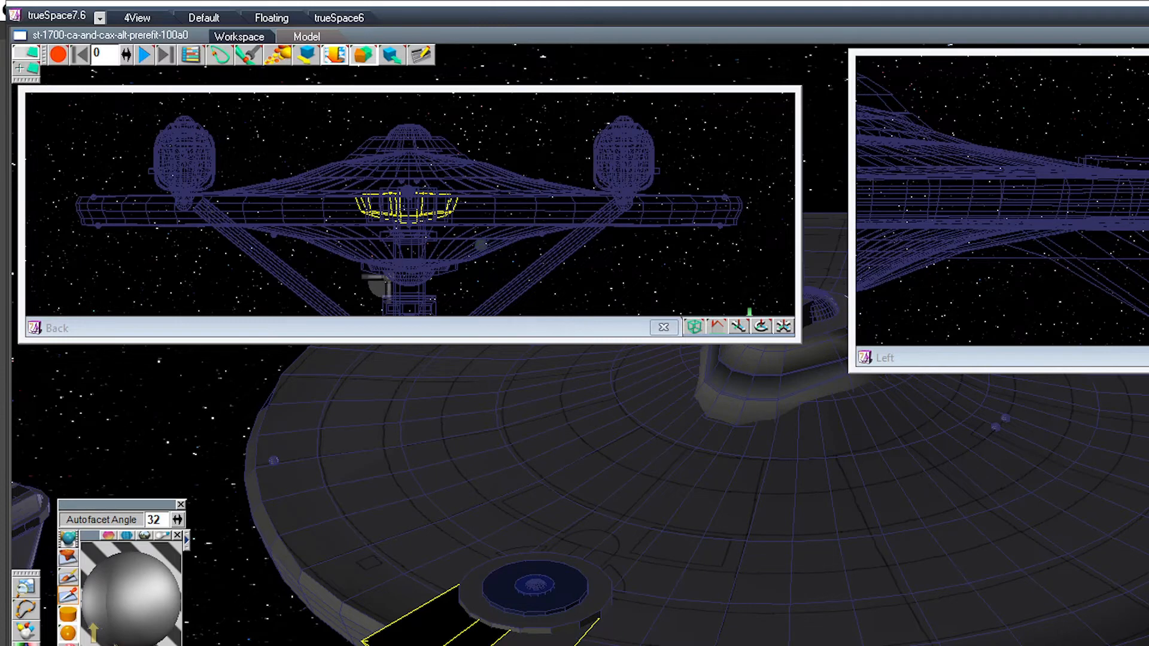
{"action": "left_click", "coordinate": [68, 576]}
{"action": "left_click", "coordinate": [475, 637]}
{"action": "left_click", "coordinate": [428, 628]}
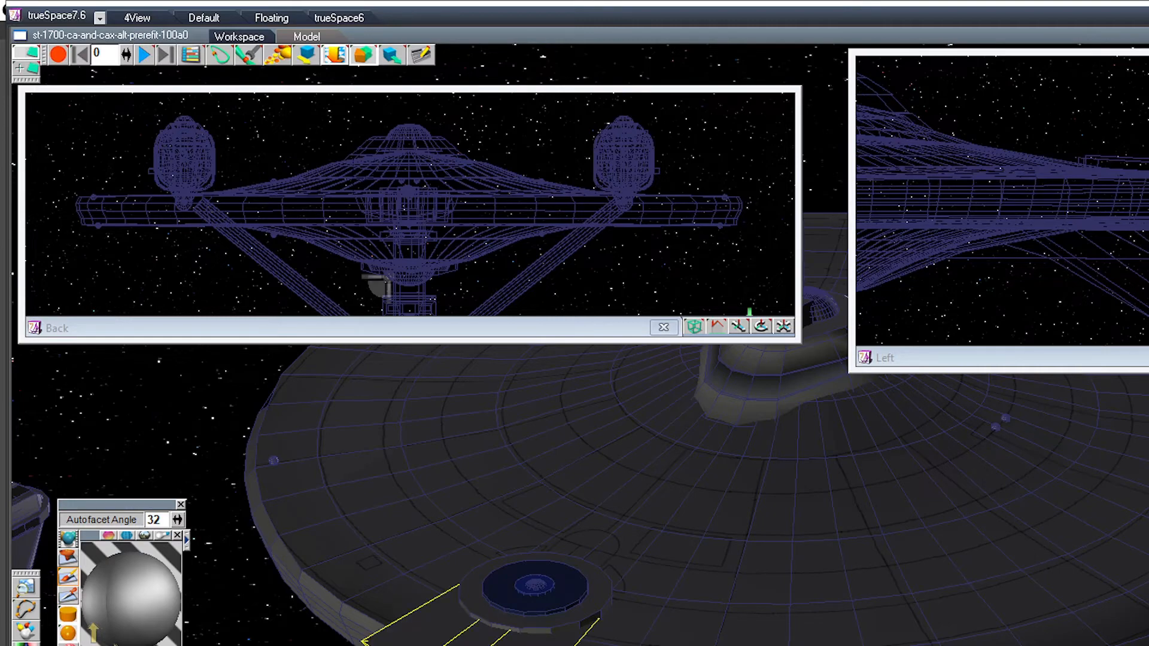
Step: Step through the saucer's parts to check the grouping of its hull, small spheres, underside dome, bridge structure and aft blue-disc deck
{"action": "middle_click_drag", "start_coordinate": [539, 509], "coordinate": [688, 520]}
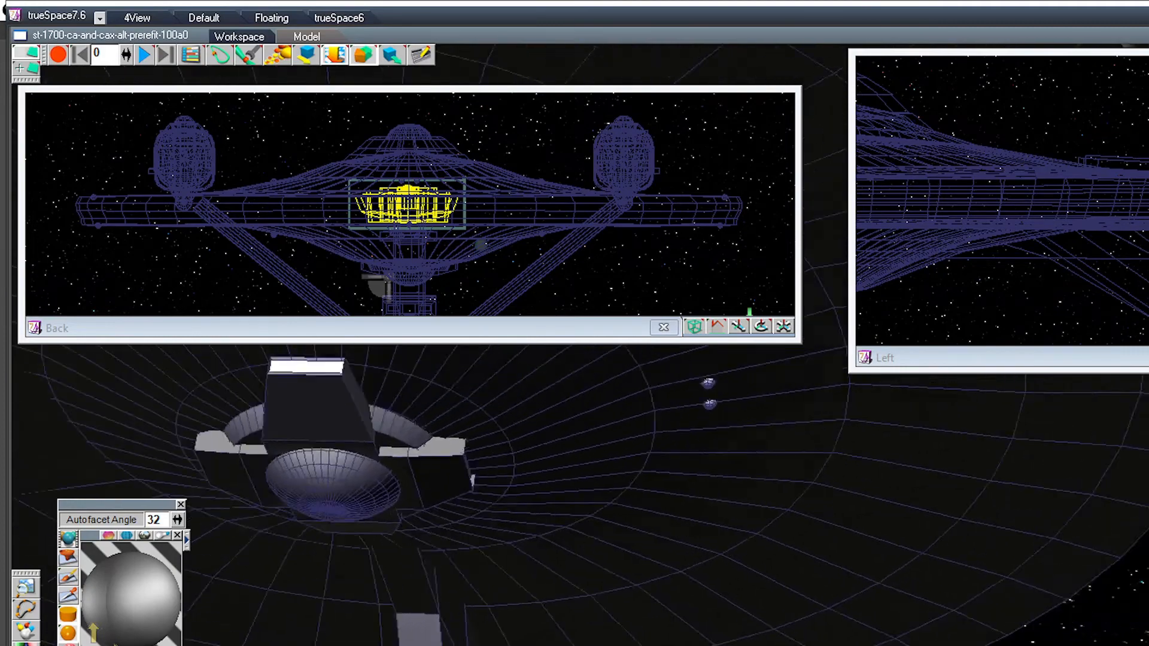
{"action": "scroll", "coordinate": [598, 478], "scroll_direction": "down", "scroll_amount": 6}
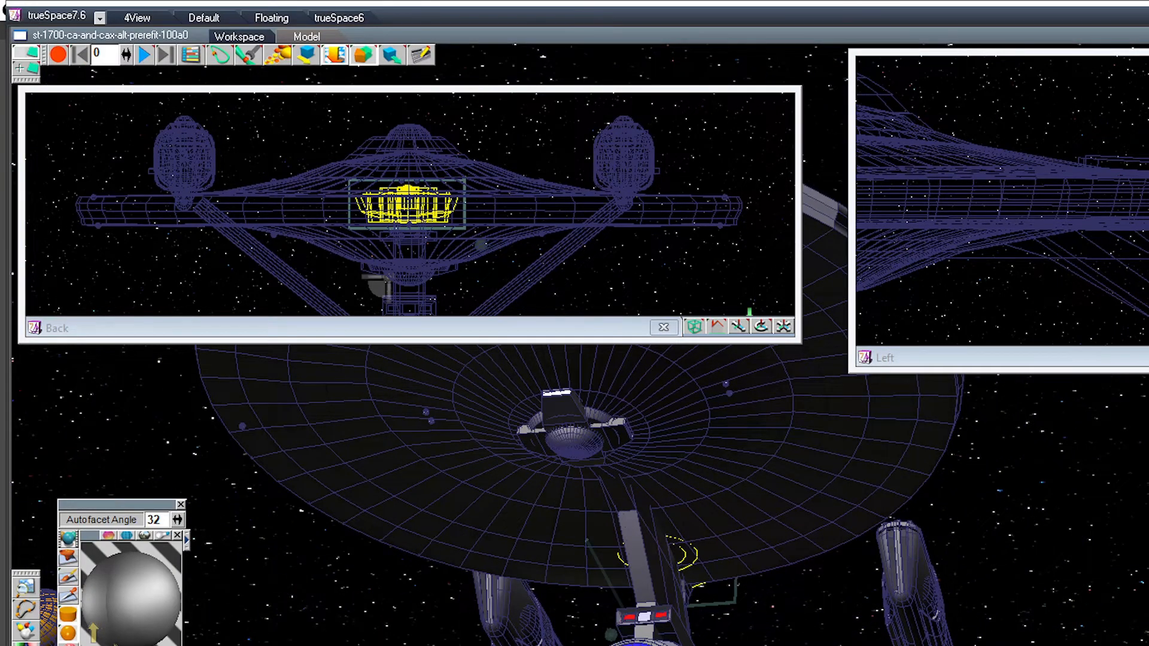
{"action": "left_click_drag", "start_coordinate": [622, 509], "coordinate": [729, 528]}
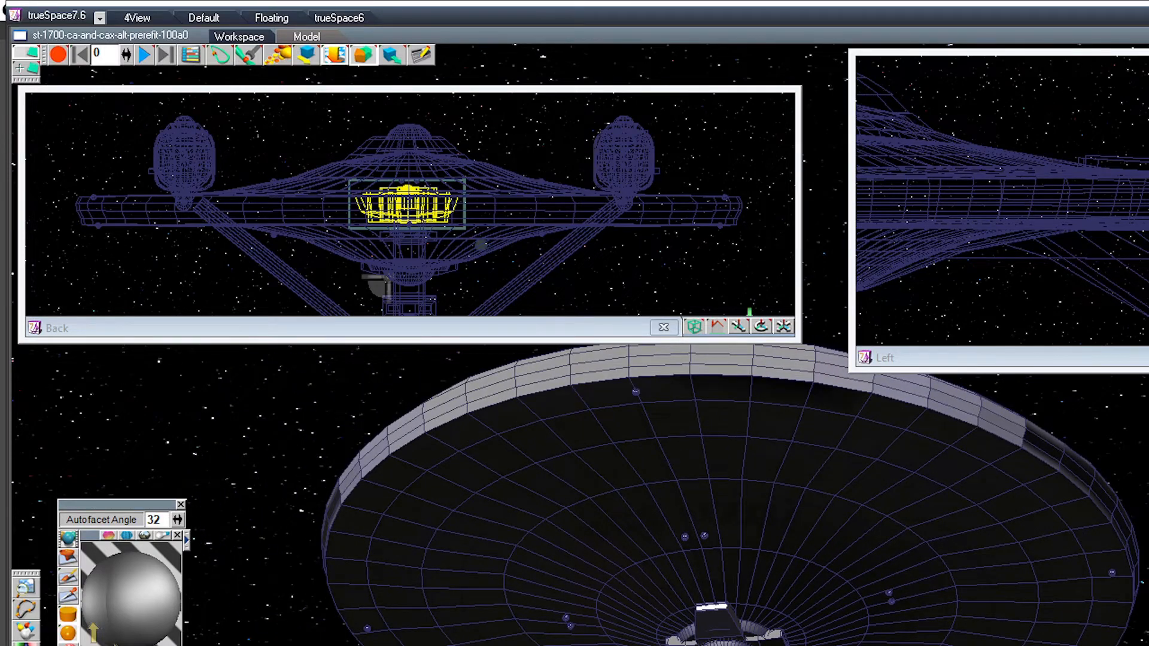
{"action": "left_click", "coordinate": [729, 528]}
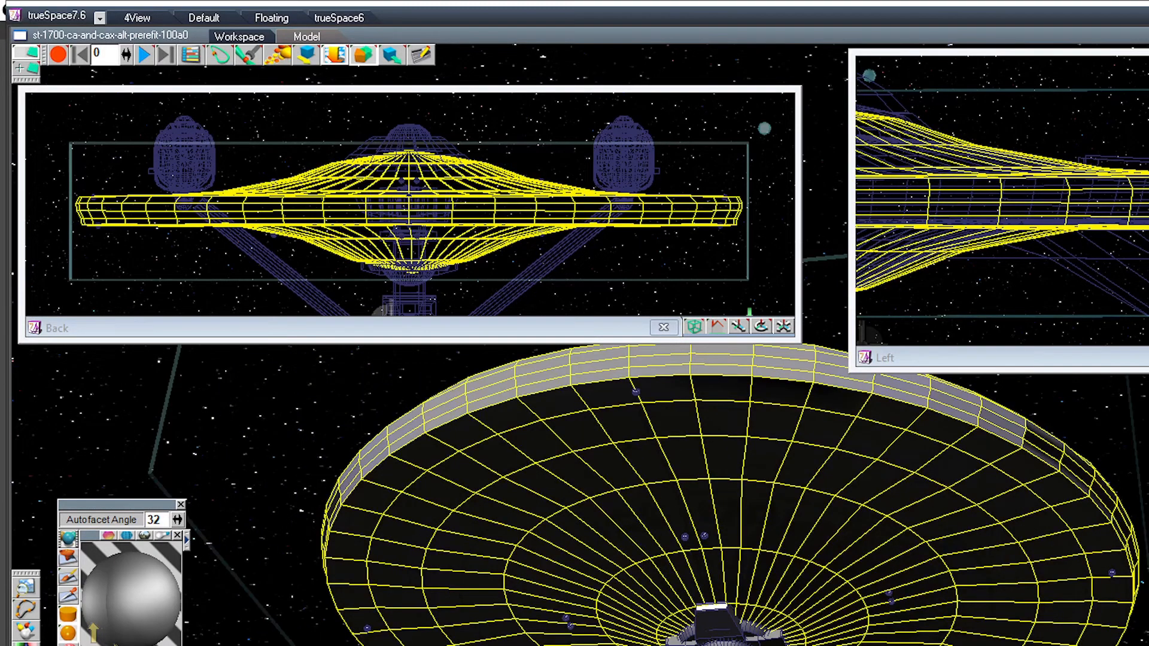
{"action": "key", "text": "Right"}
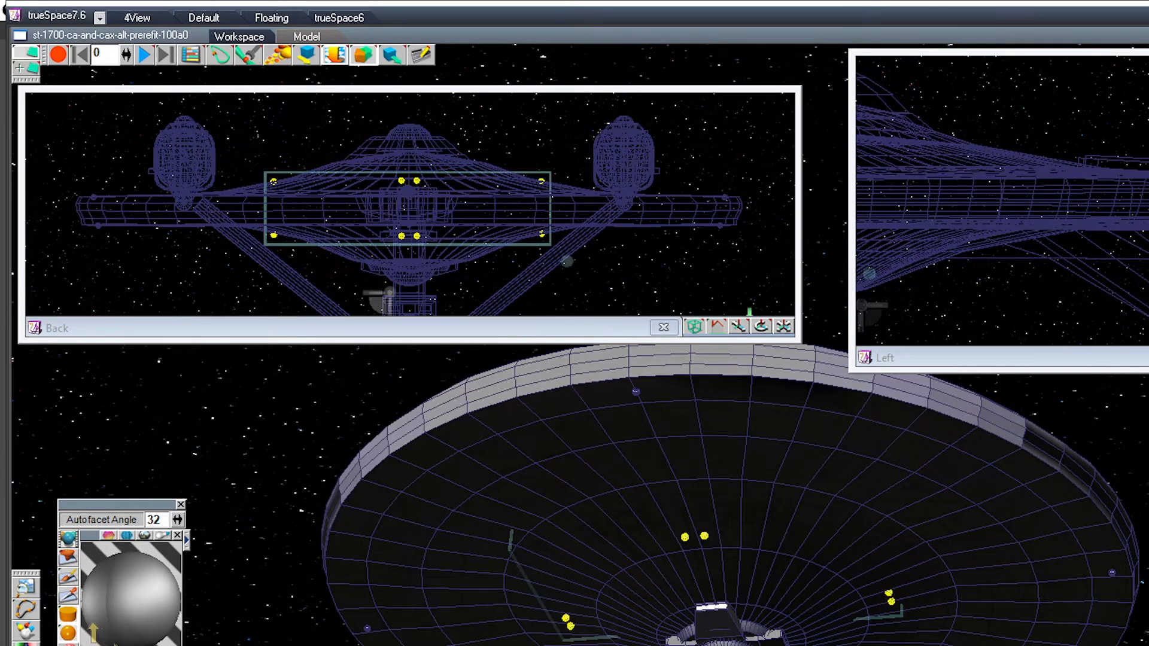
{"action": "key", "text": "Right"}
{"action": "middle_click_drag", "start_coordinate": [728, 478], "coordinate": [784, 580]}
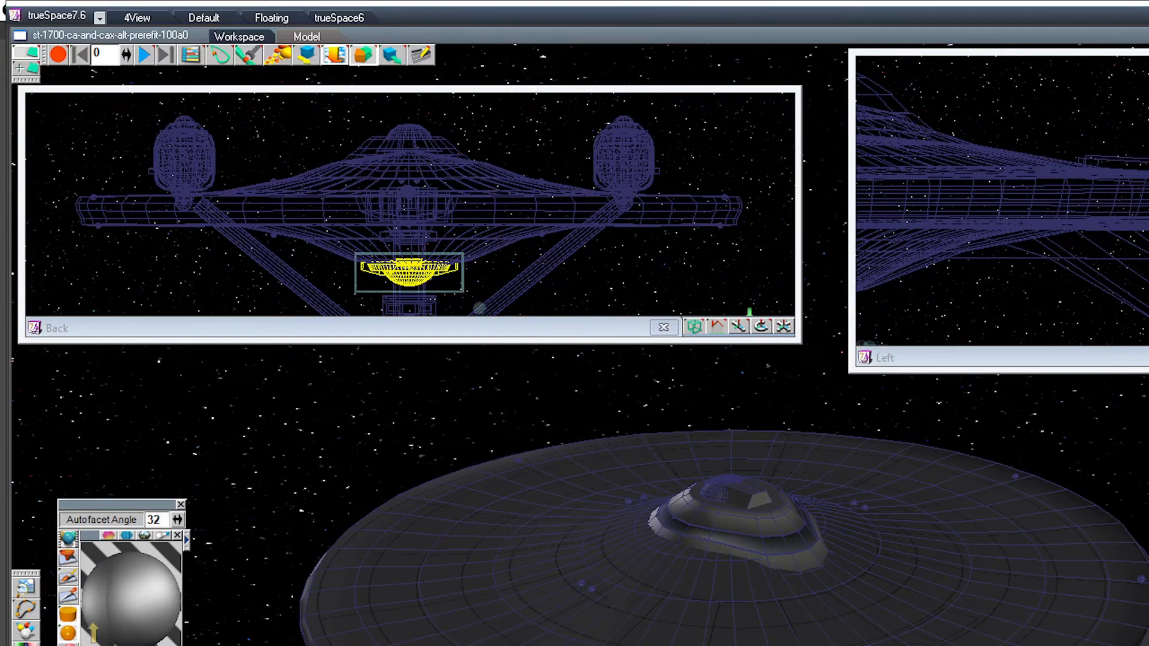
{"action": "key", "text": "Right"}
{"action": "key", "text": "Right"}
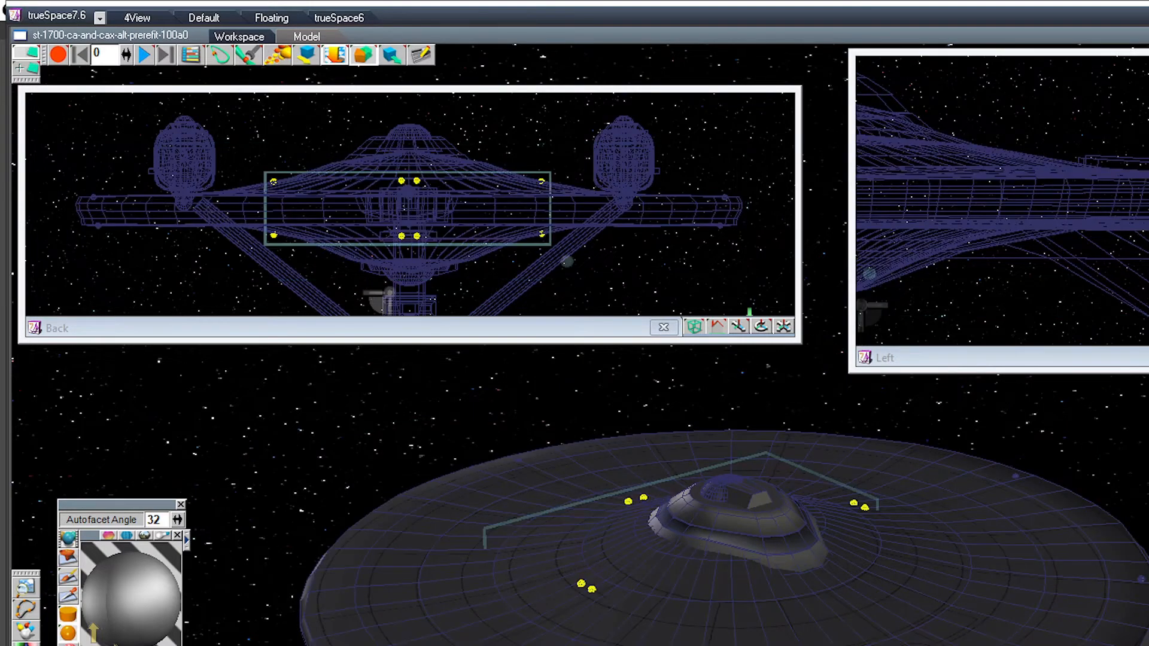
{"action": "key", "text": "Right"}
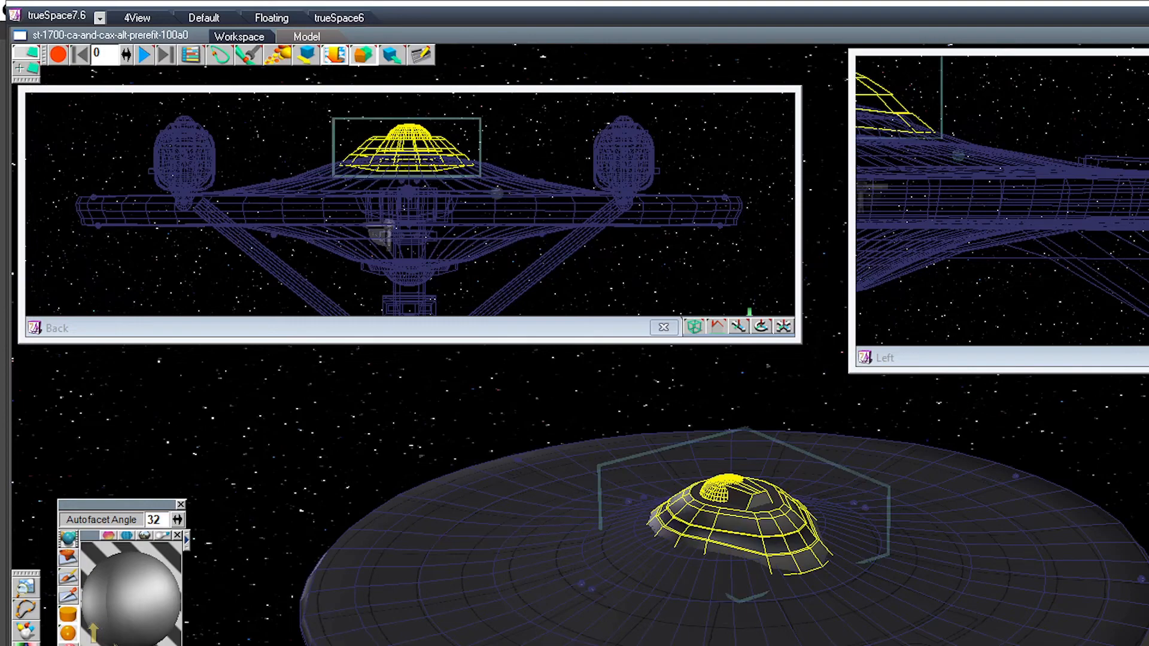
{"action": "key", "text": "Right"}
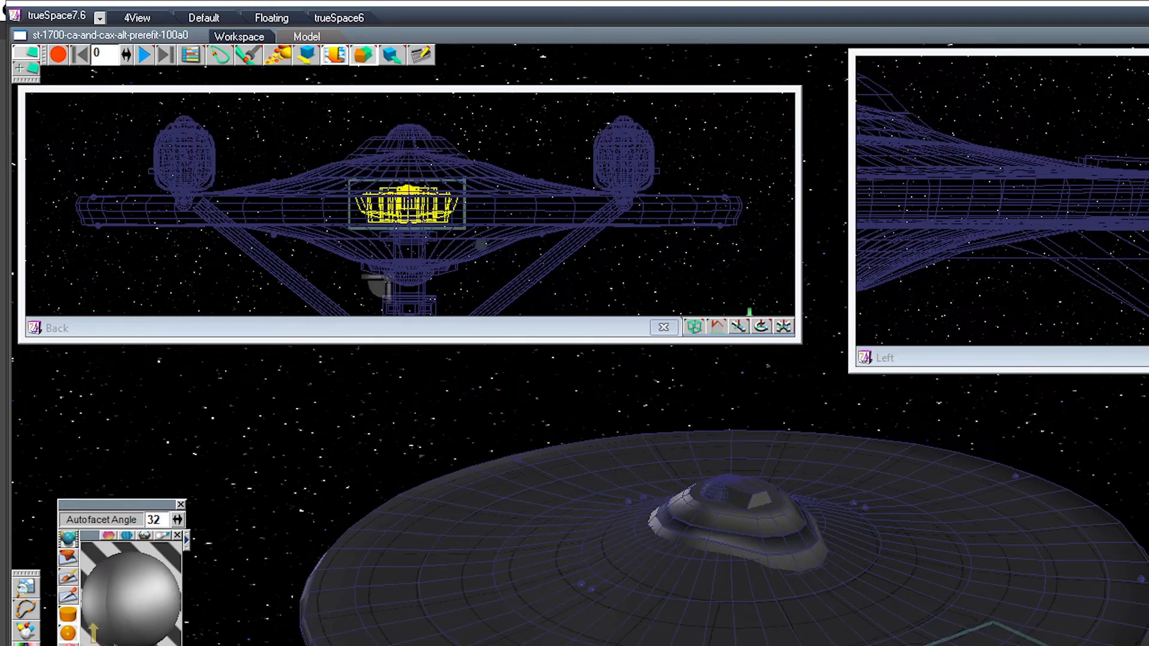
Step: Glue the bridge structure, the small hull spheres, the aft deck and the underside dome onto the saucer hull as one group
{"action": "left_click", "coordinate": [897, 622]}
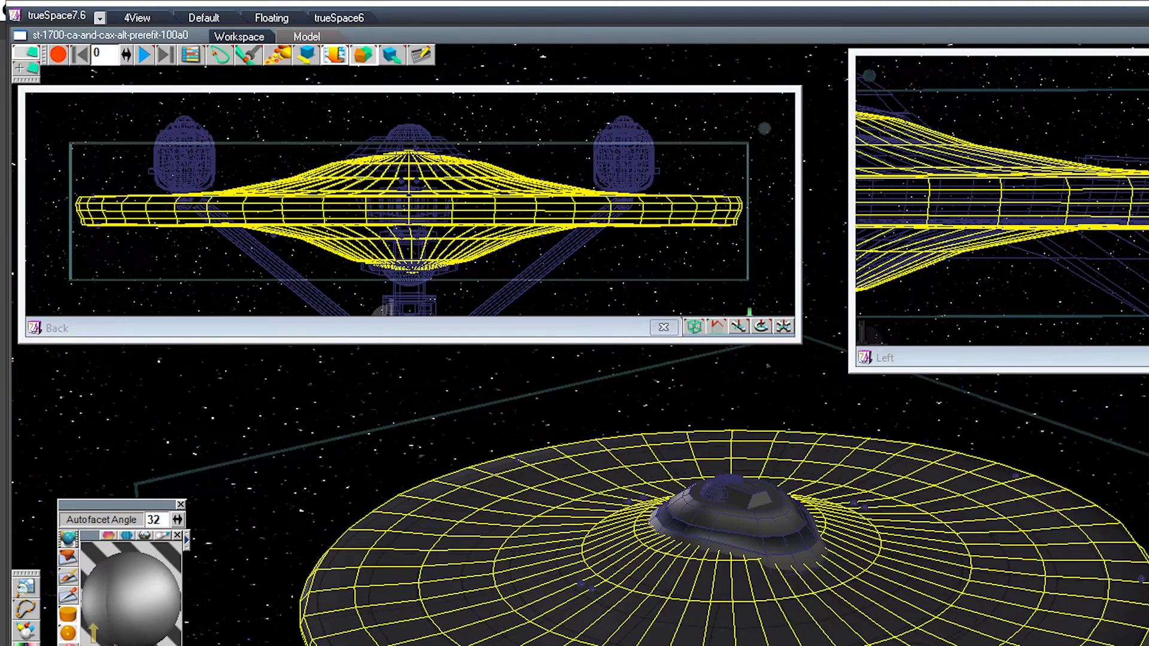
{"action": "key", "text": "Up"}
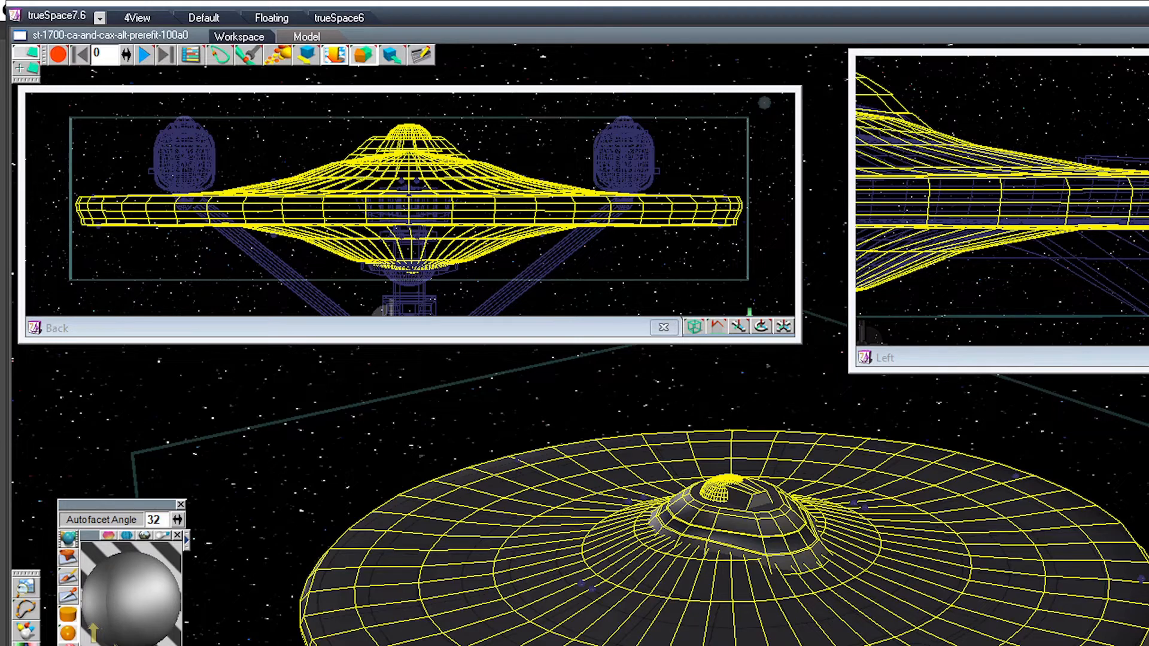
{"action": "key", "text": "Up"}
{"action": "key", "text": "Up"}
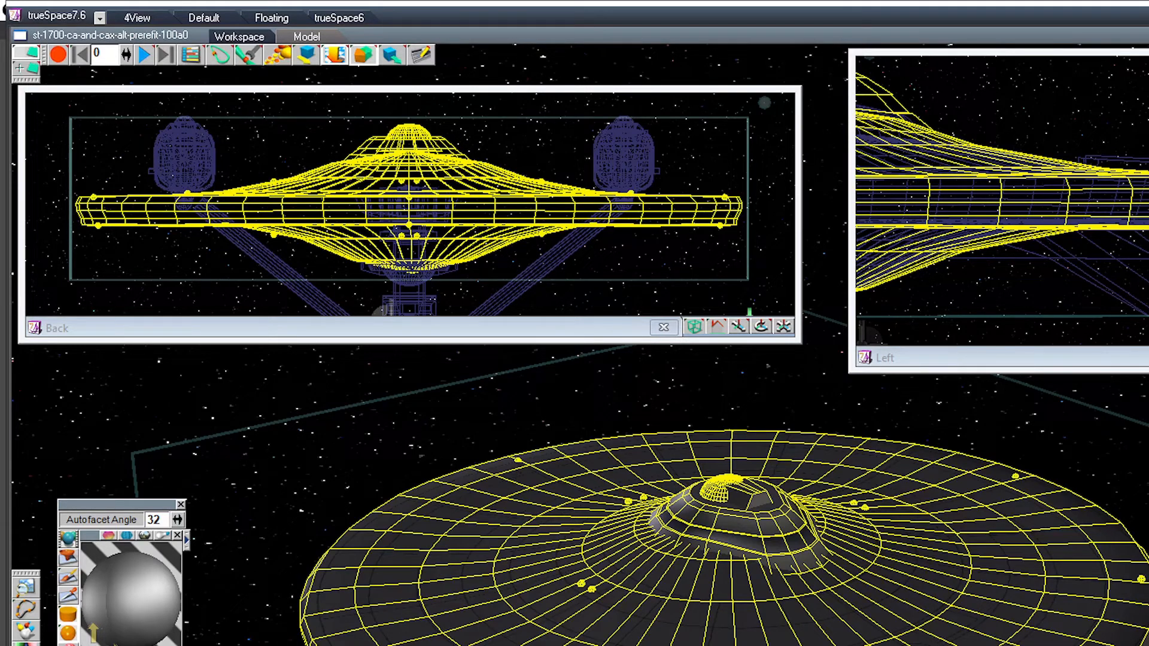
{"action": "key", "text": "Up"}
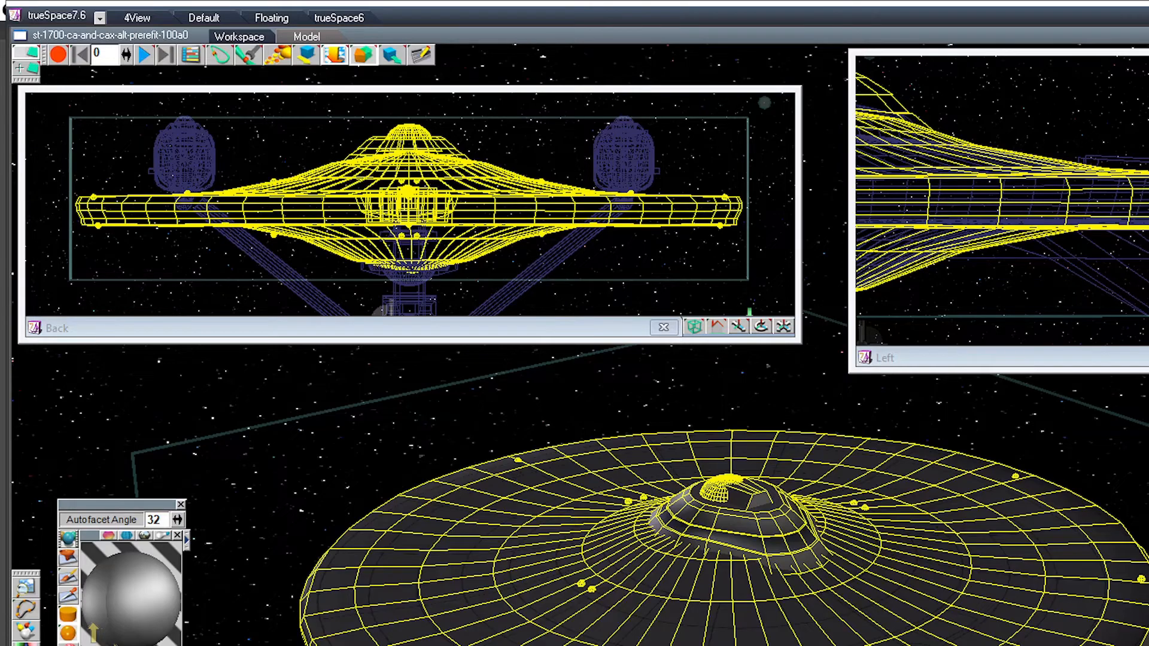
{"action": "middle_click_drag", "start_coordinate": [724, 503], "coordinate": [921, 419]}
{"action": "middle_click_drag", "start_coordinate": [724, 502], "coordinate": [820, 548]}
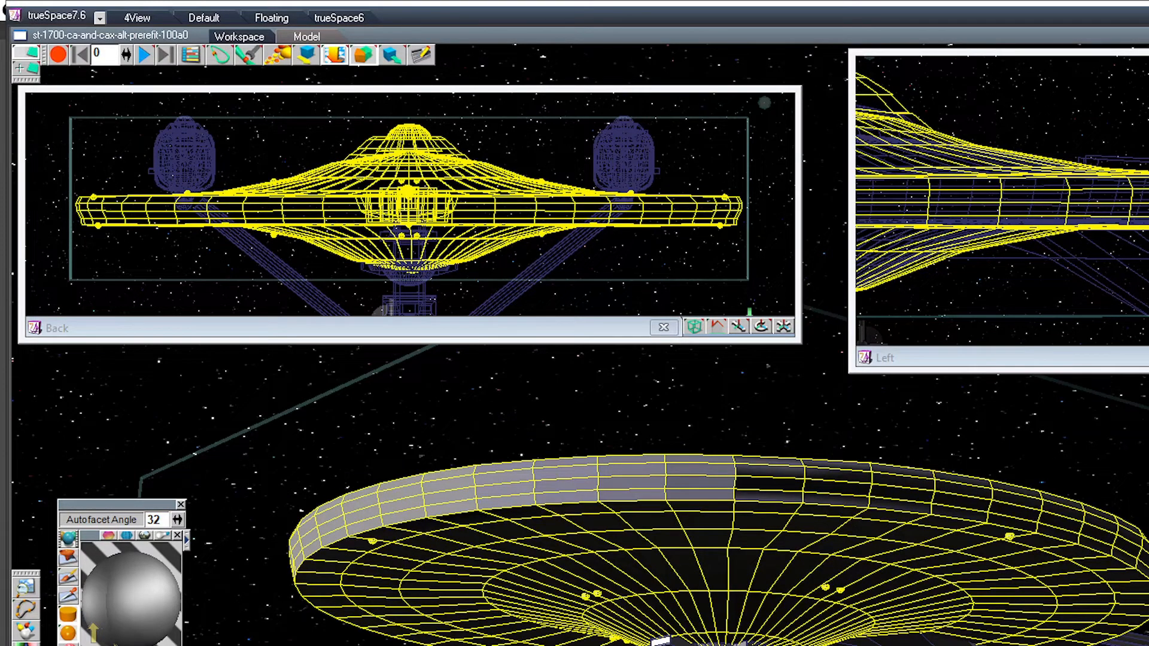
{"action": "left_click", "coordinate": [700, 643], "text": "ctrl"}
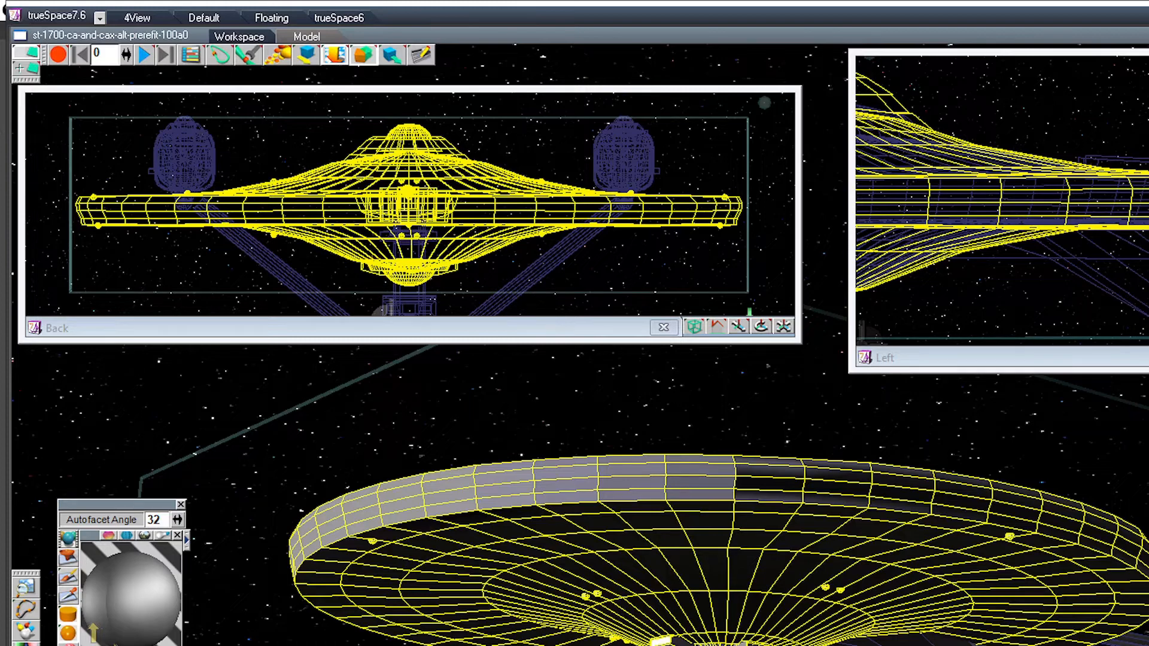
Step: Step through the ship's separate parts to check the nacelles, both pylons, the neck with engineering hull, and the saucer group
{"action": "left_click", "coordinate": [623, 159]}
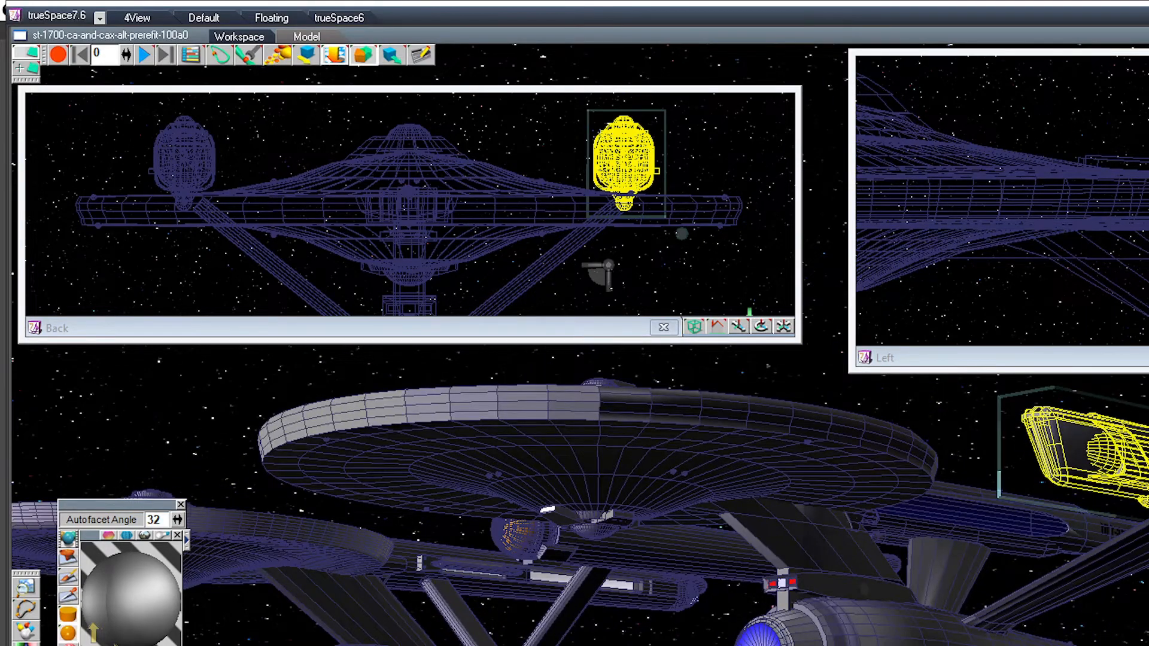
{"action": "key", "text": "Right"}
{"action": "key", "text": "Right"}
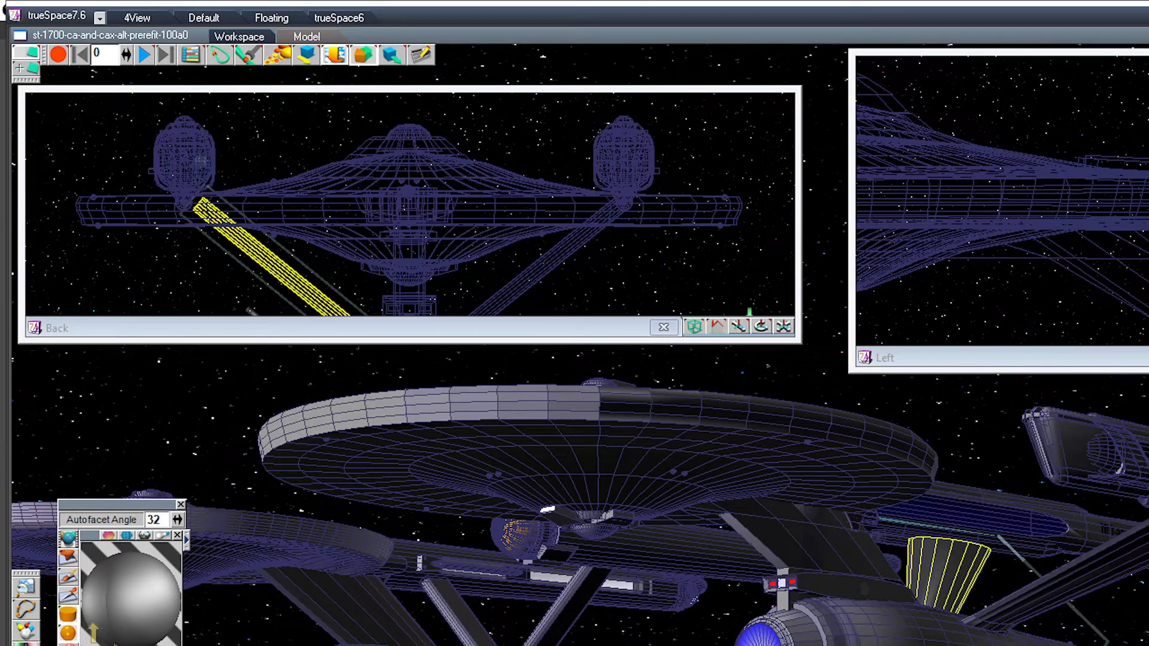
{"action": "key", "text": "Right"}
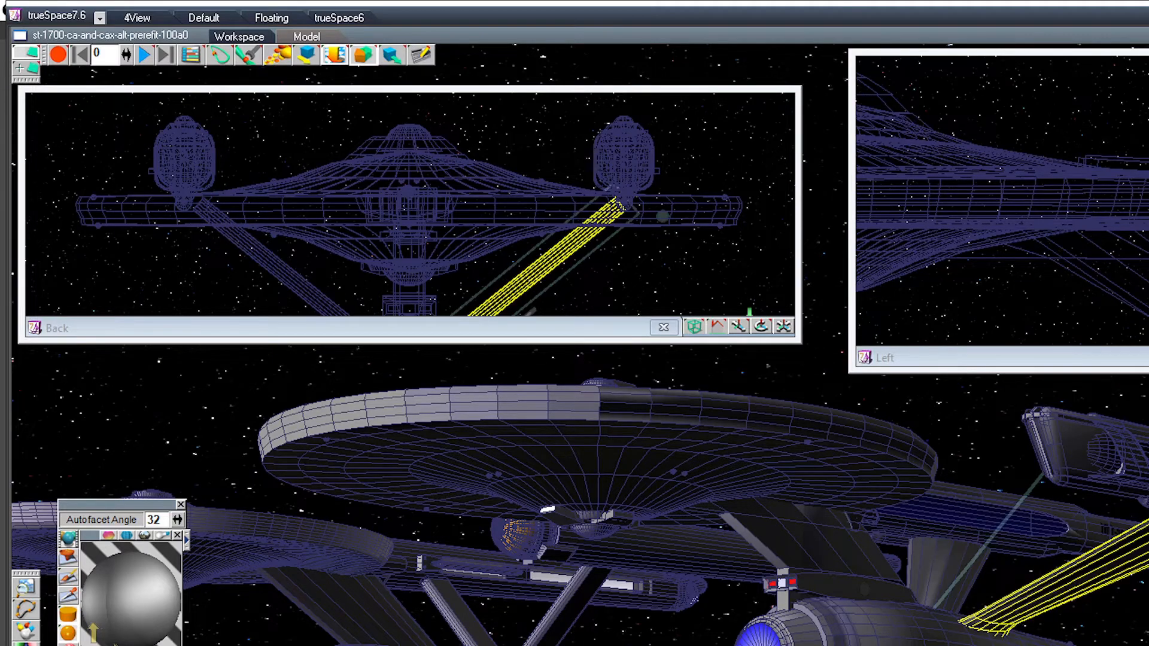
{"action": "key", "text": "Right"}
{"action": "key", "text": "Right"}
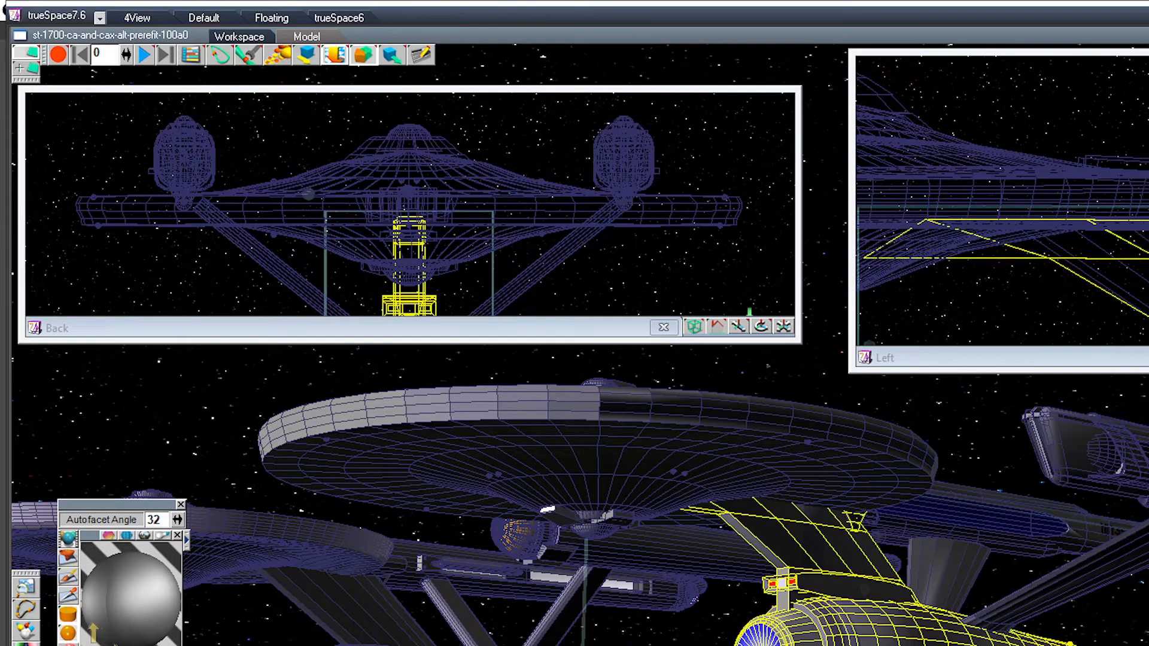
{"action": "key", "text": "Right"}
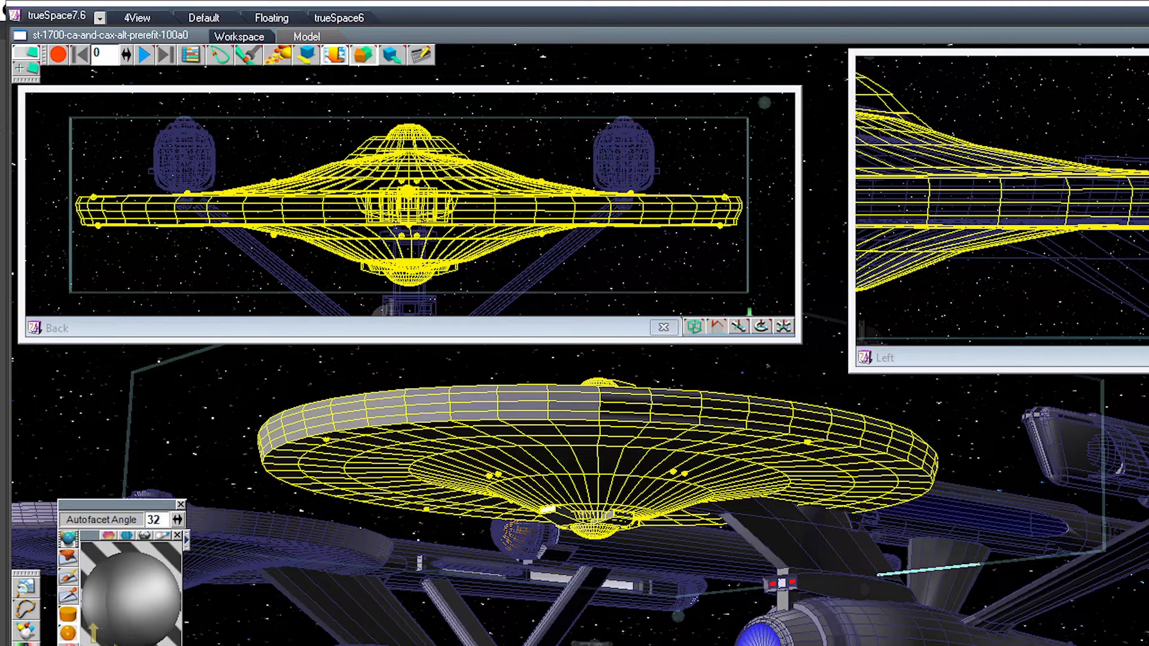
Step: Glue the neck with engineering hull, both pylons and both nacelles onto the saucer group to make one complete ship
{"action": "middle_click_drag", "start_coordinate": [897, 571], "coordinate": [975, 547]}
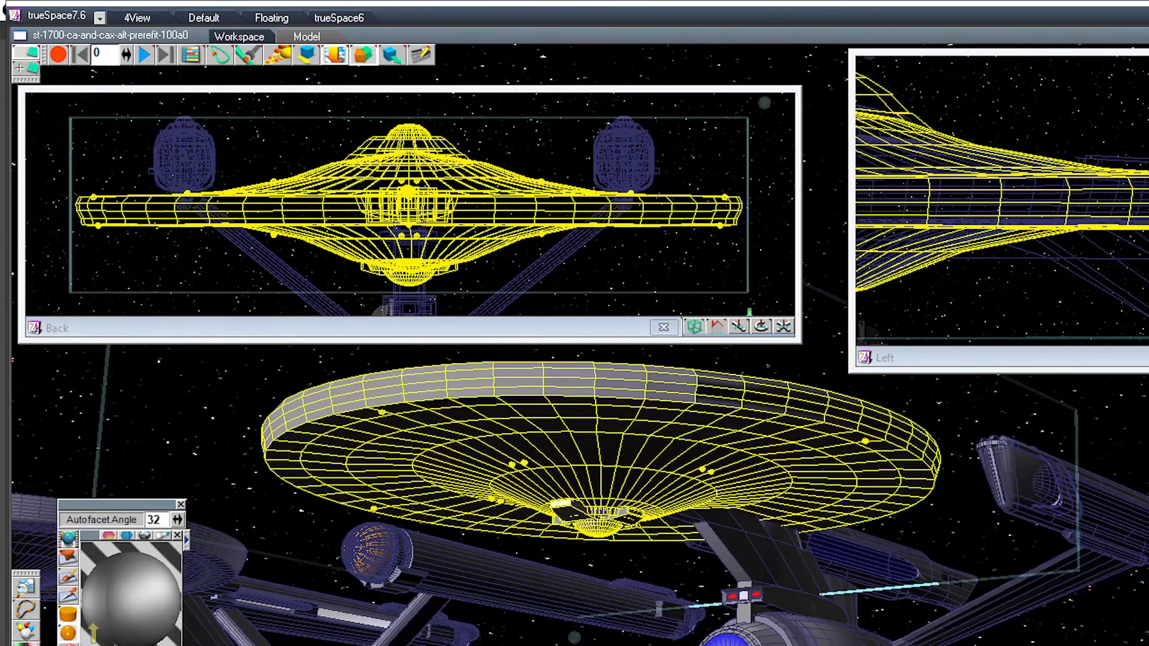
{"action": "left_click", "coordinate": [793, 580], "text": "ctrl"}
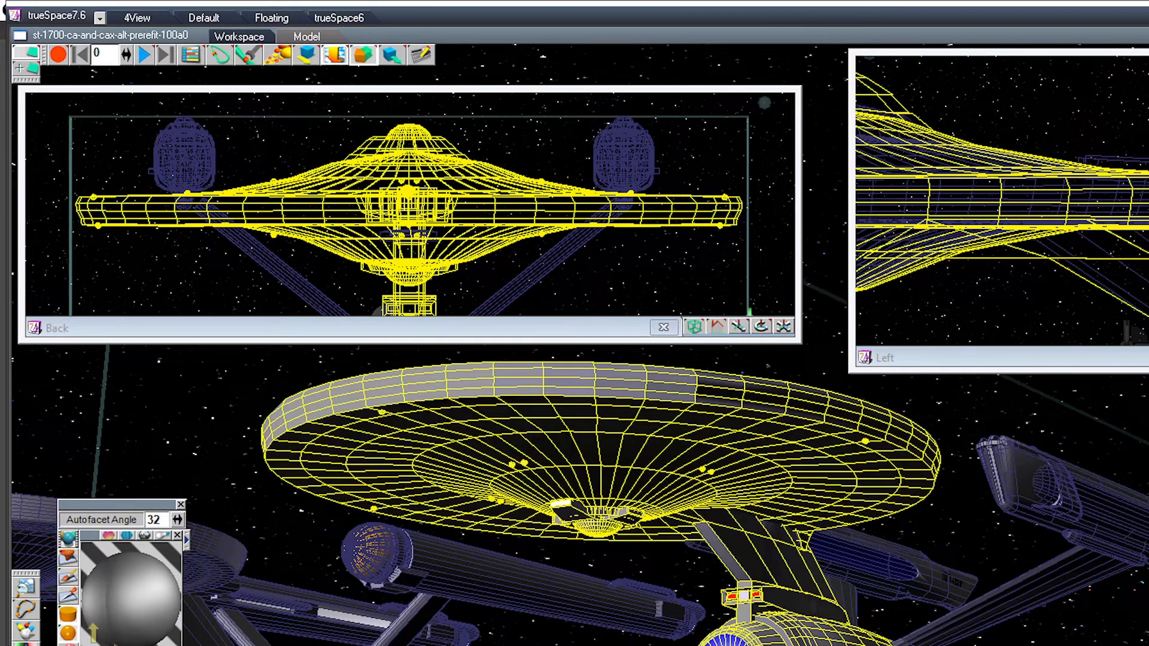
{"action": "left_click", "coordinate": [1011, 596], "text": "ctrl"}
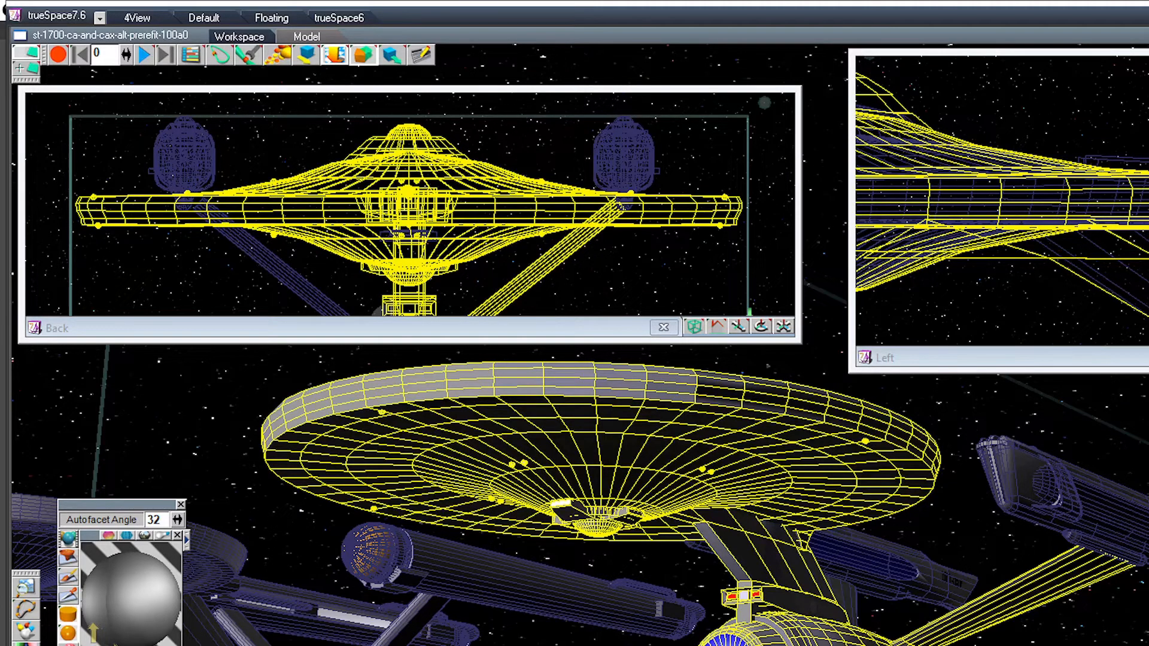
{"action": "left_click", "coordinate": [885, 562], "text": "ctrl"}
{"action": "left_click", "coordinate": [1076, 500], "text": "ctrl"}
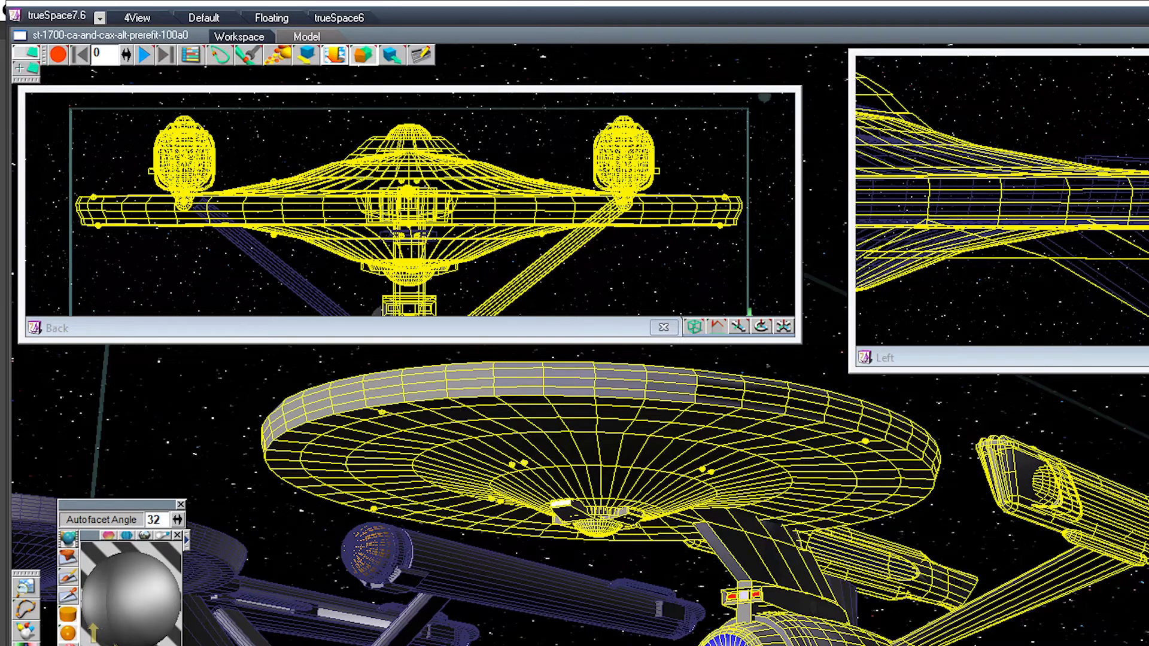
{"action": "left_click", "coordinate": [847, 600], "text": "ctrl"}
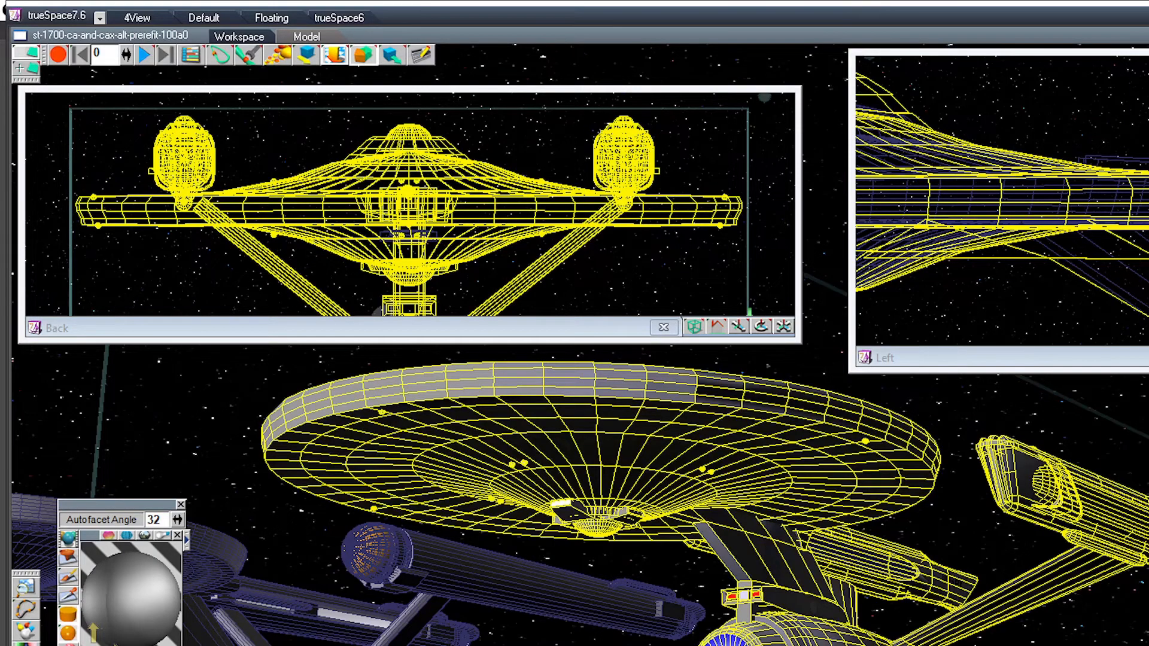
Step: Compare the completed ship with the neighbouring ship in the Left and Back views, selecting each ship in turn
{"action": "middle_click_drag", "start_coordinate": [376, 553], "coordinate": [714, 554]}
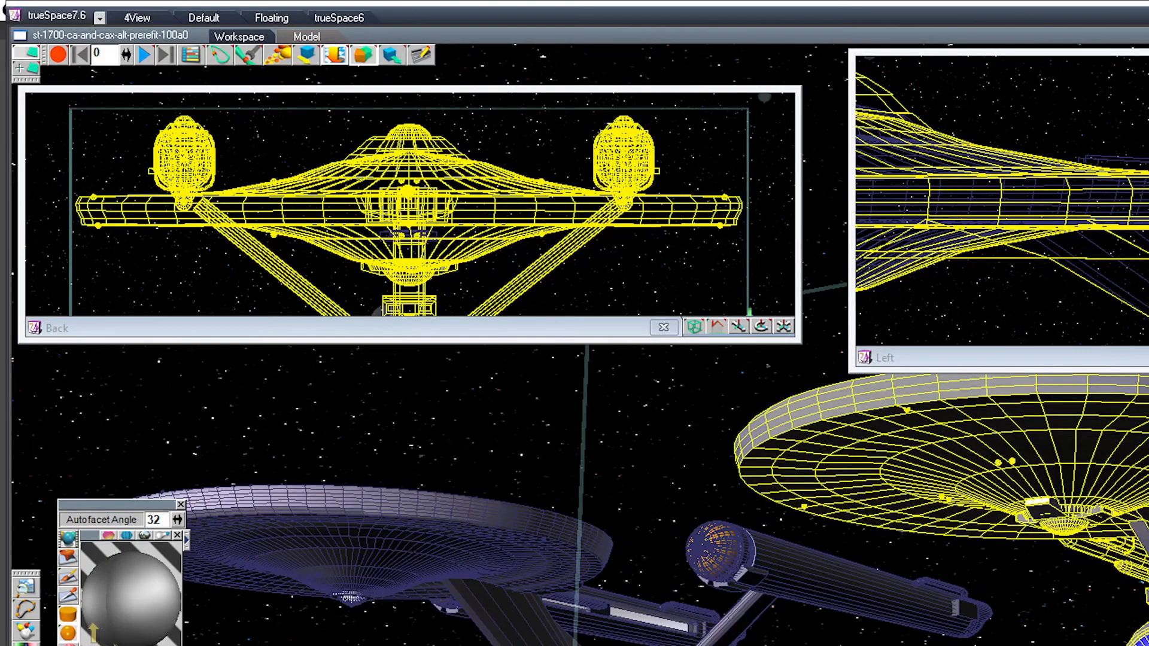
{"action": "left_click_drag", "start_coordinate": [1148, 357], "coordinate": [1148, 509]}
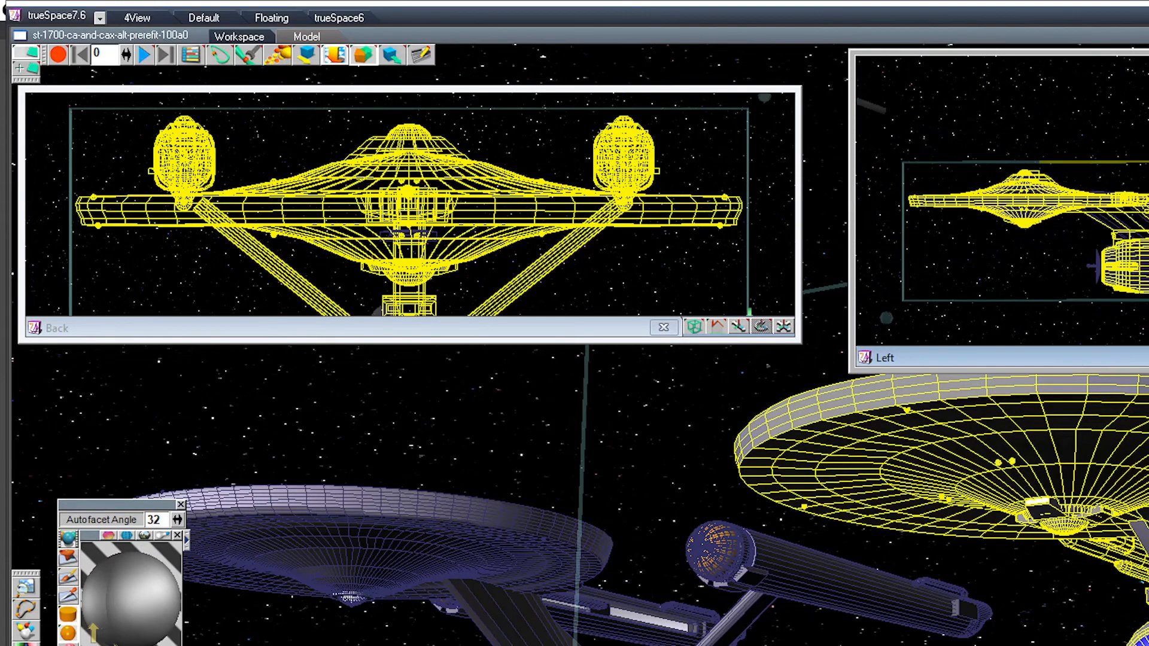
{"action": "left_click", "coordinate": [837, 586]}
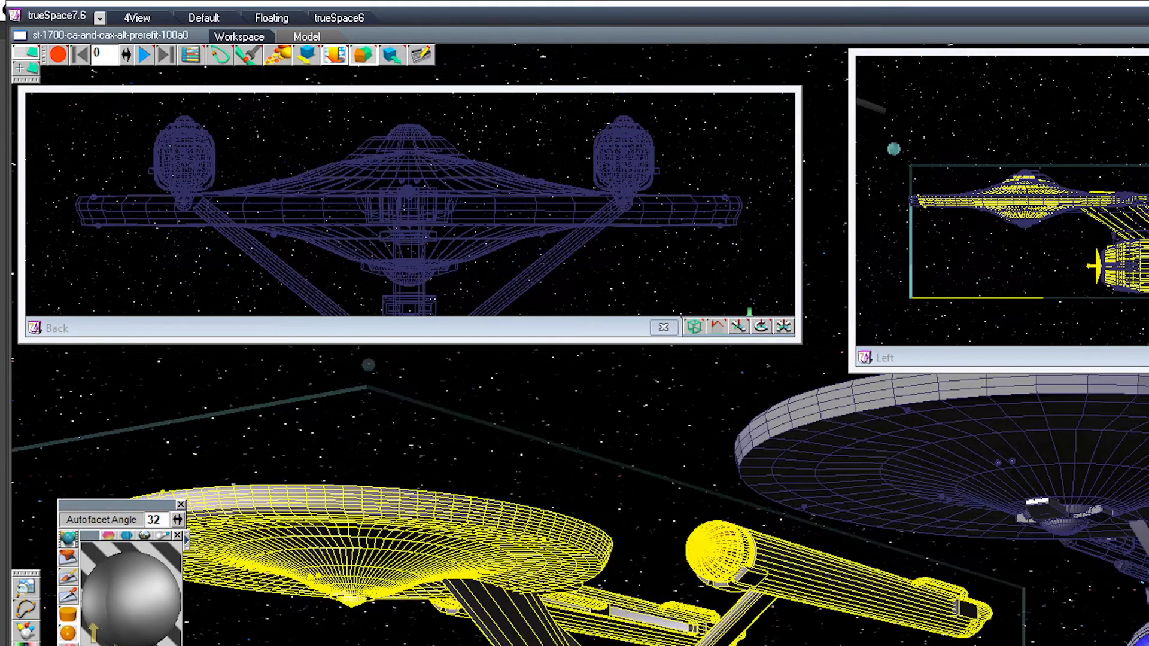
{"action": "left_click_drag", "start_coordinate": [1148, 357], "coordinate": [1148, 360]}
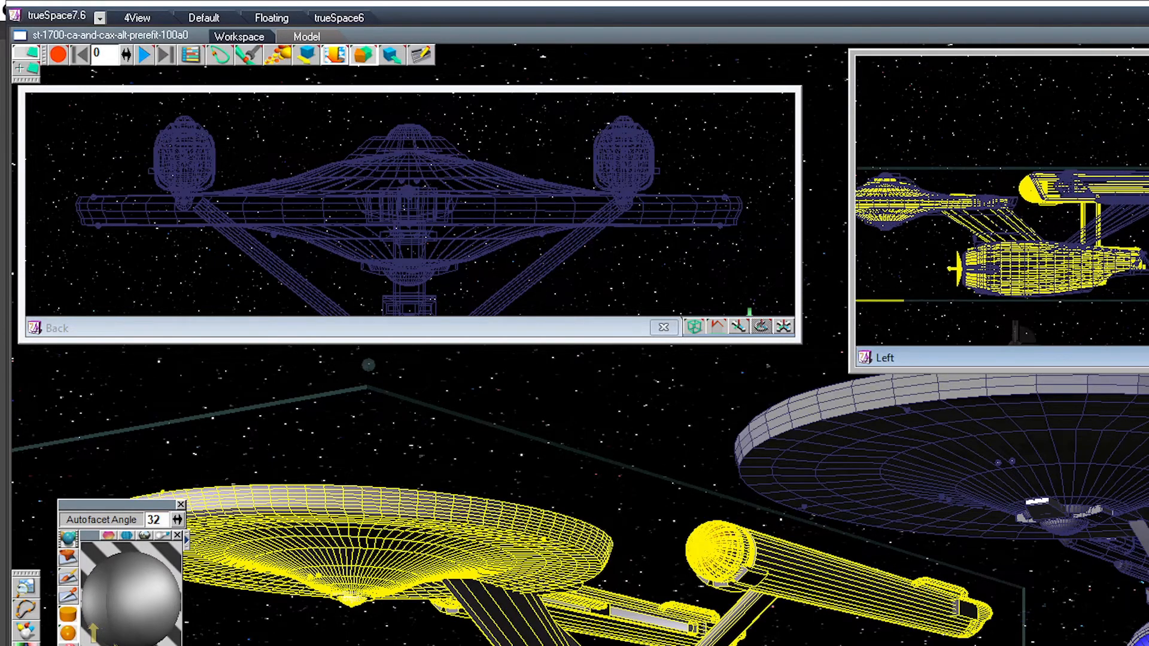
{"action": "left_click_drag", "start_coordinate": [783, 326], "coordinate": [783, 359]}
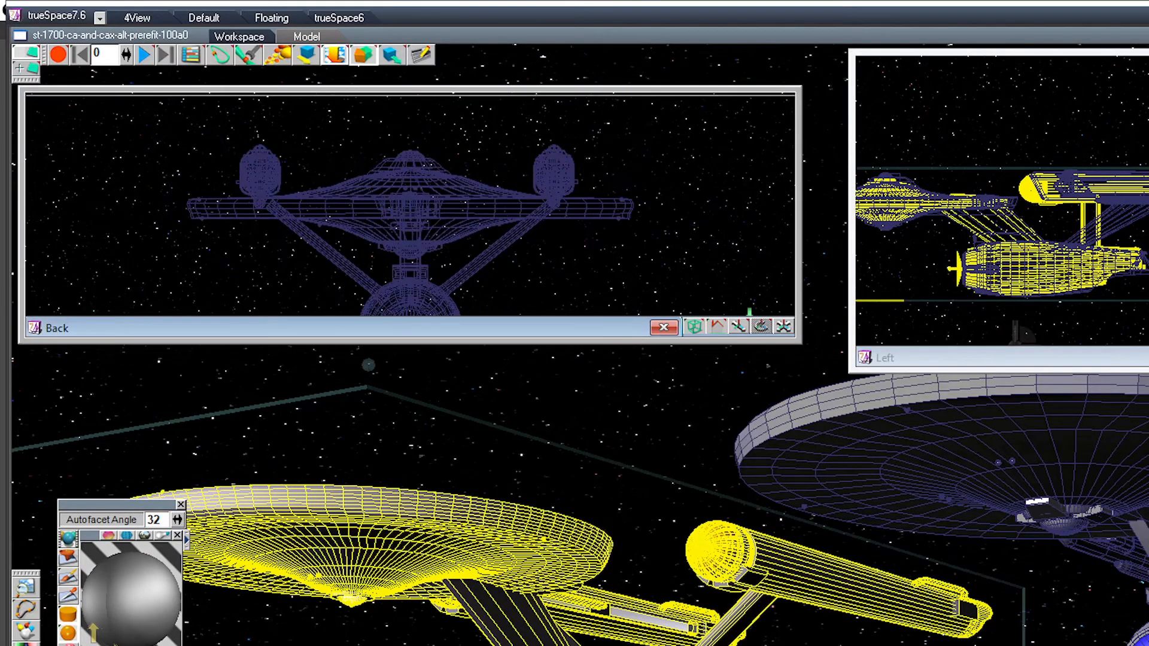
{"action": "left_click", "coordinate": [981, 467]}
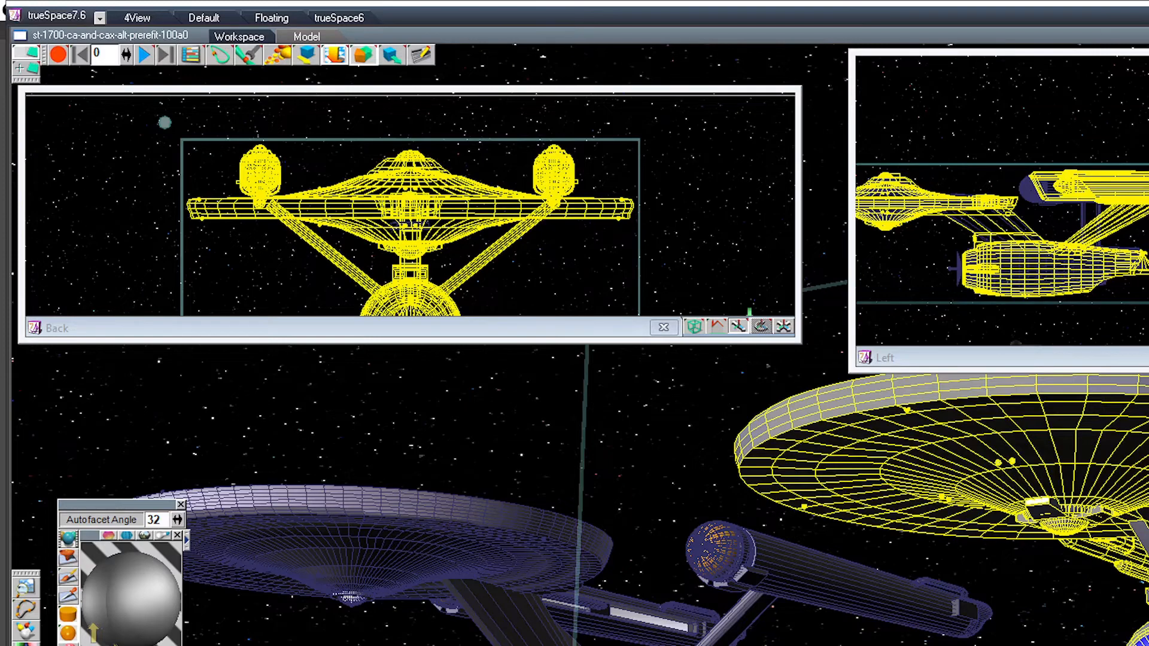
{"action": "left_click", "coordinate": [1027, 188]}
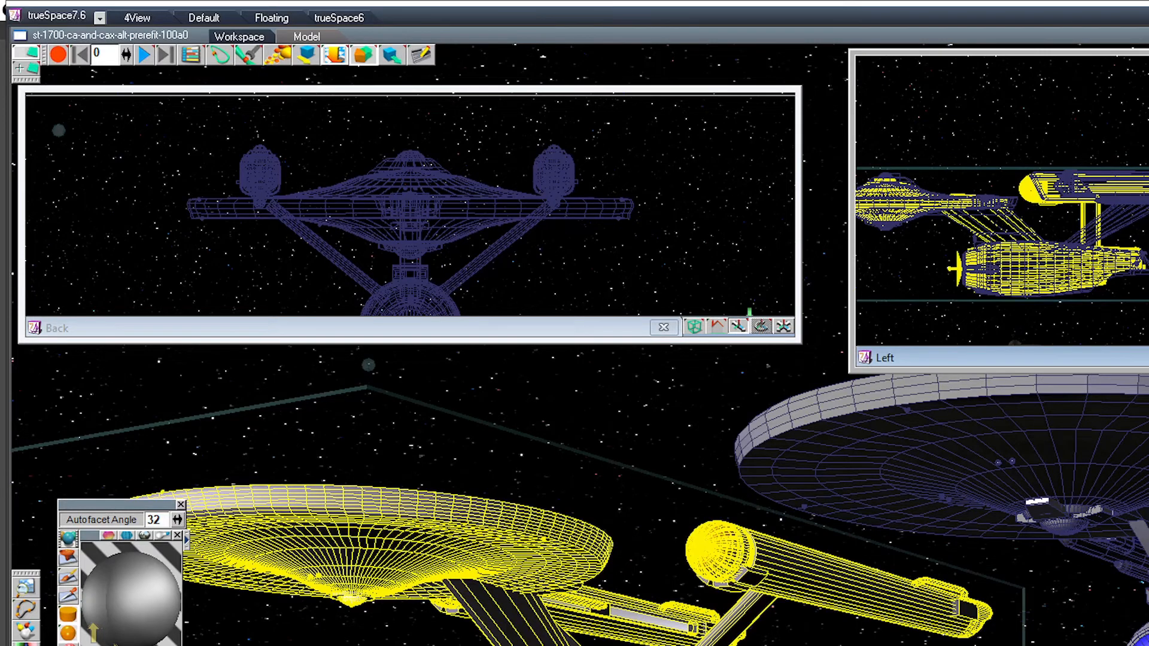
Step: Shrink the Back view window, widen the Left view window, and frame the neighbouring ship's engineering hull and pylons in it
{"action": "left_click_drag", "start_coordinate": [798, 215], "coordinate": [387, 215]}
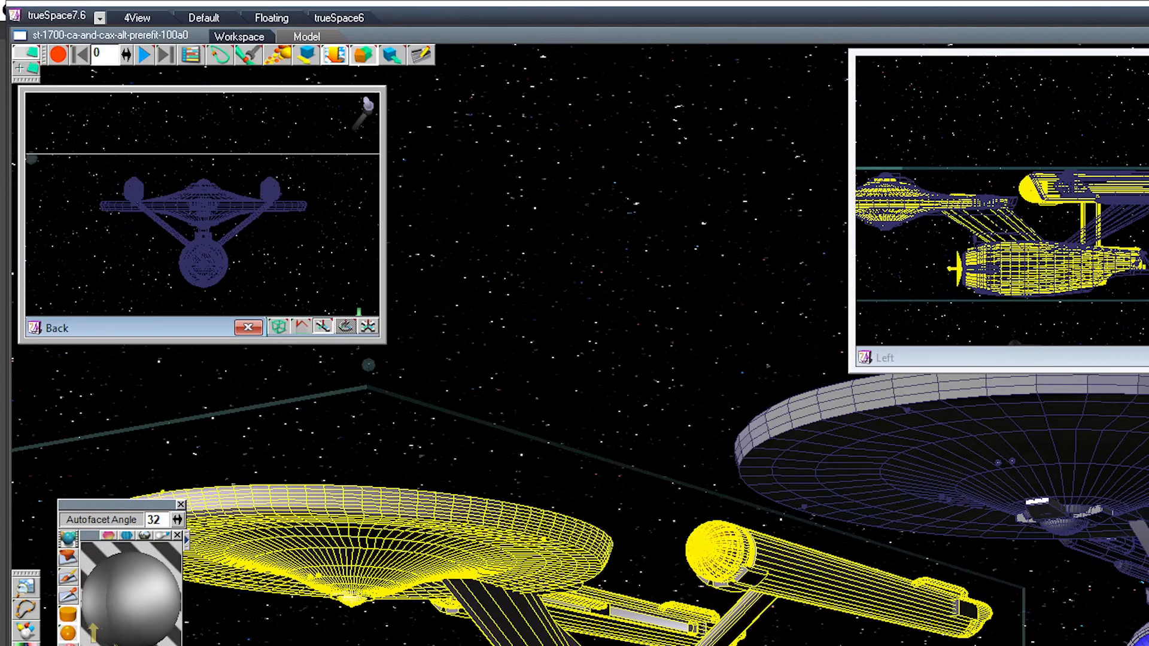
{"action": "left_click_drag", "start_coordinate": [849, 215], "coordinate": [397, 215]}
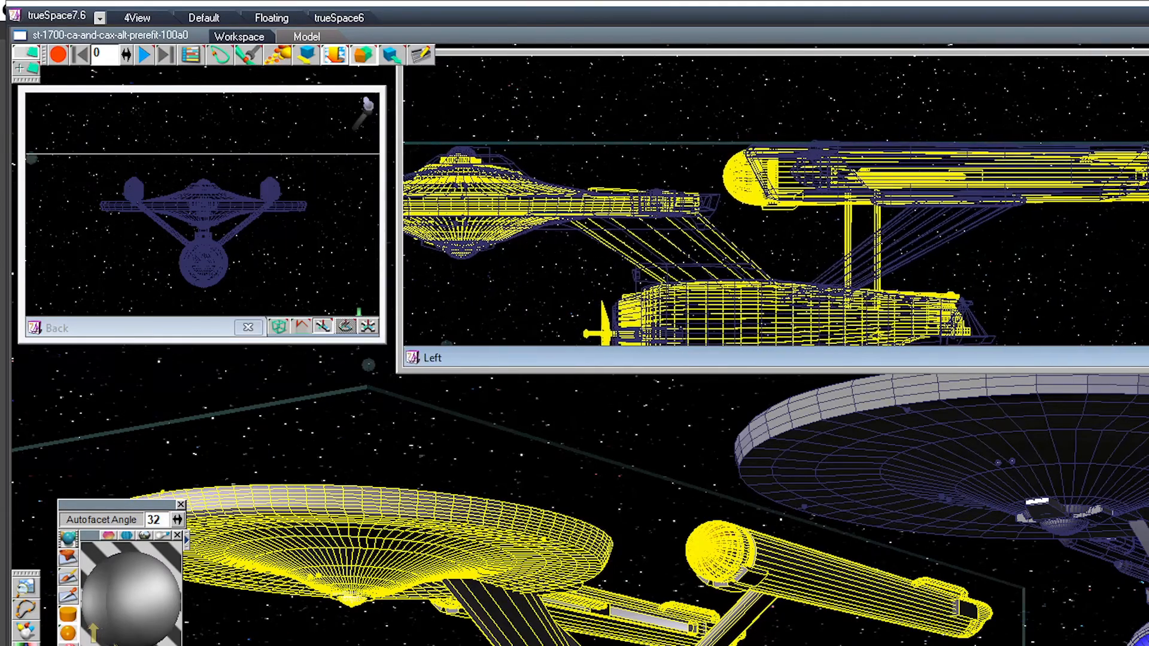
{"action": "middle_click_drag", "start_coordinate": [778, 239], "coordinate": [868, 180]}
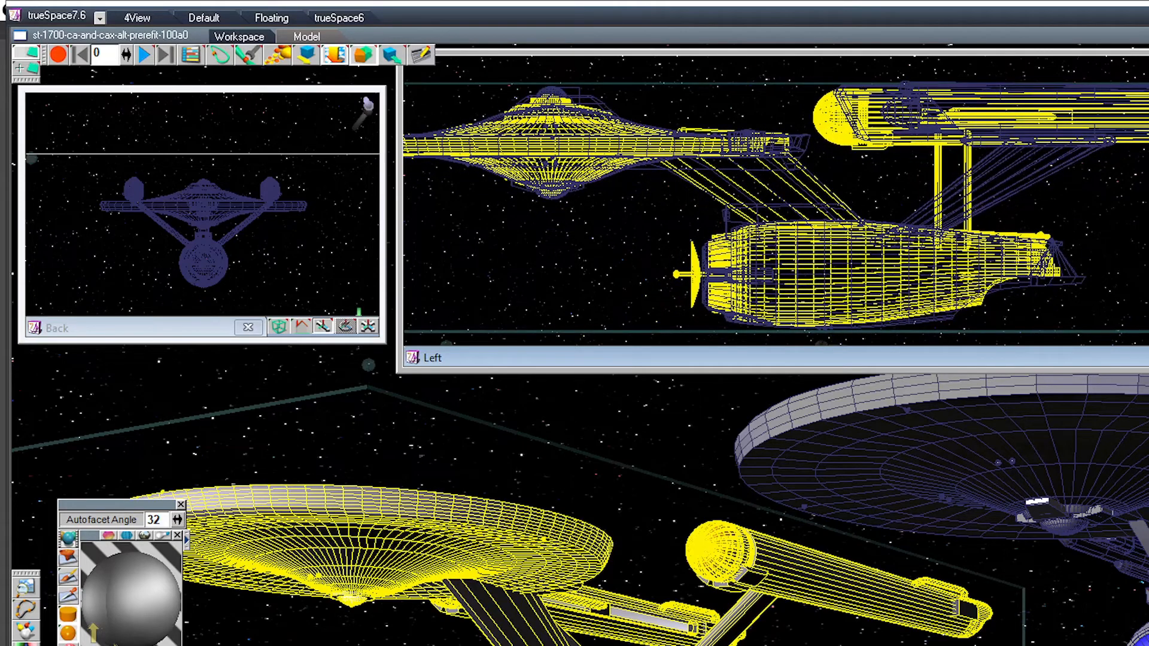
Step: Enter the neighbouring ship's group and move both nacelle pylons forward by equal distances in the Left view, keeping them aligned
{"action": "key", "text": "Down"}
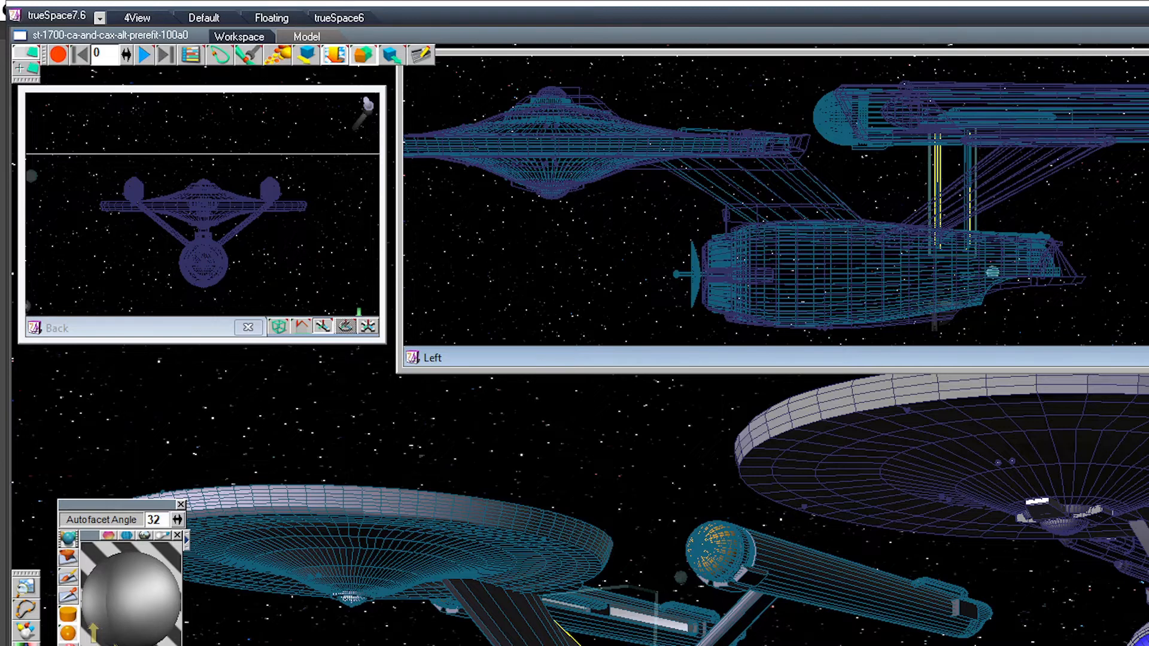
{"action": "left_click", "coordinate": [992, 272]}
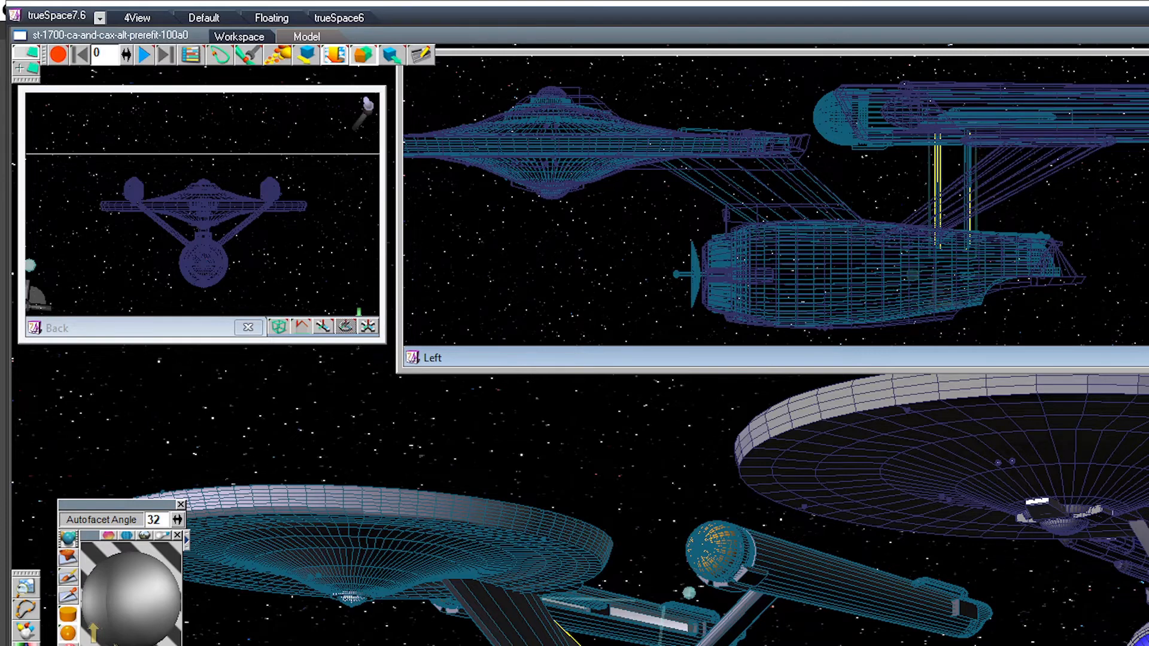
{"action": "left_click_drag", "start_coordinate": [954, 191], "coordinate": [906, 191]}
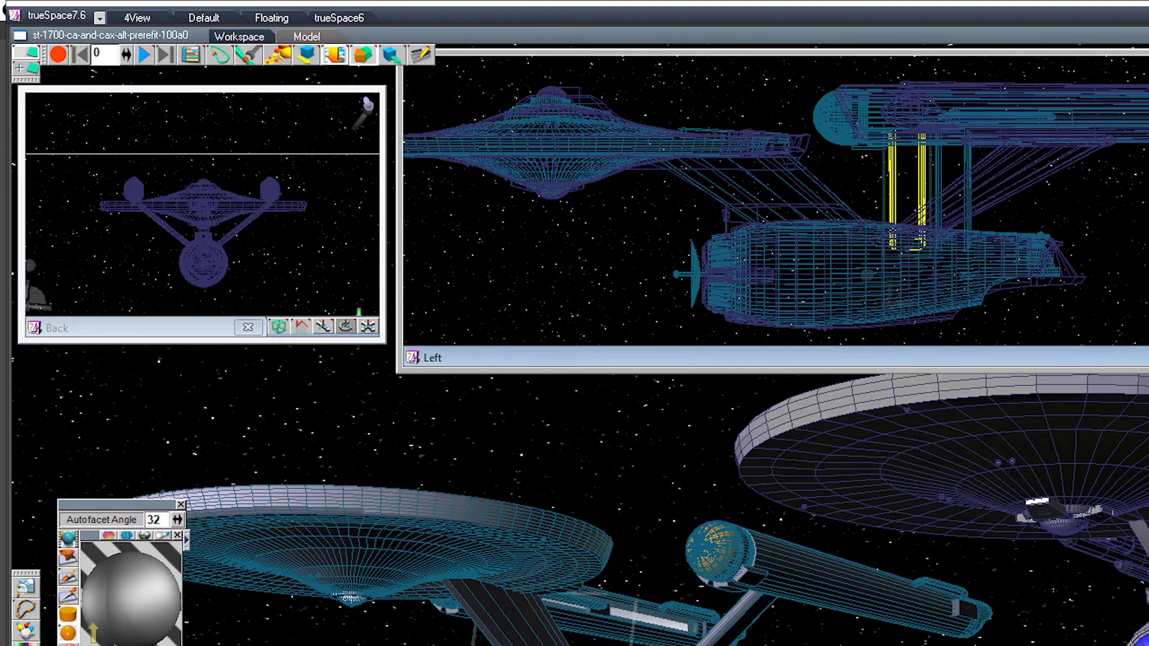
{"action": "left_click", "coordinate": [953, 191]}
{"action": "left_click_drag", "start_coordinate": [953, 192], "coordinate": [906, 192]}
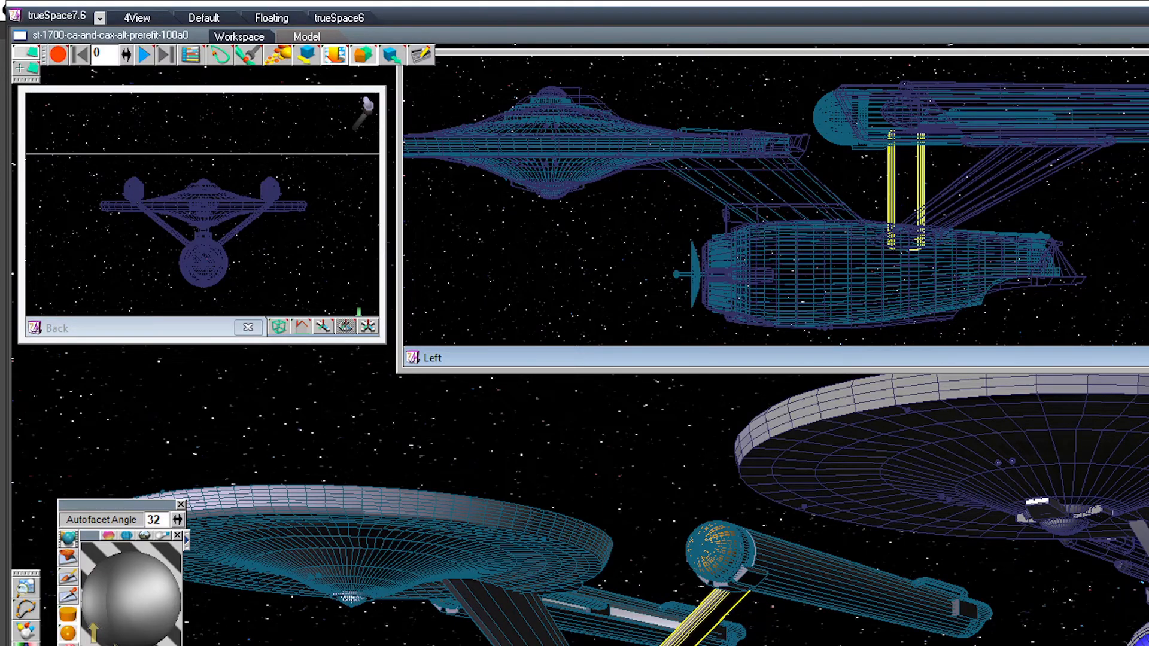
{"action": "scroll", "coordinate": [907, 192], "scroll_direction": "up", "scroll_amount": 5}
{"action": "scroll", "coordinate": [874, 200], "scroll_direction": "up", "scroll_amount": 5}
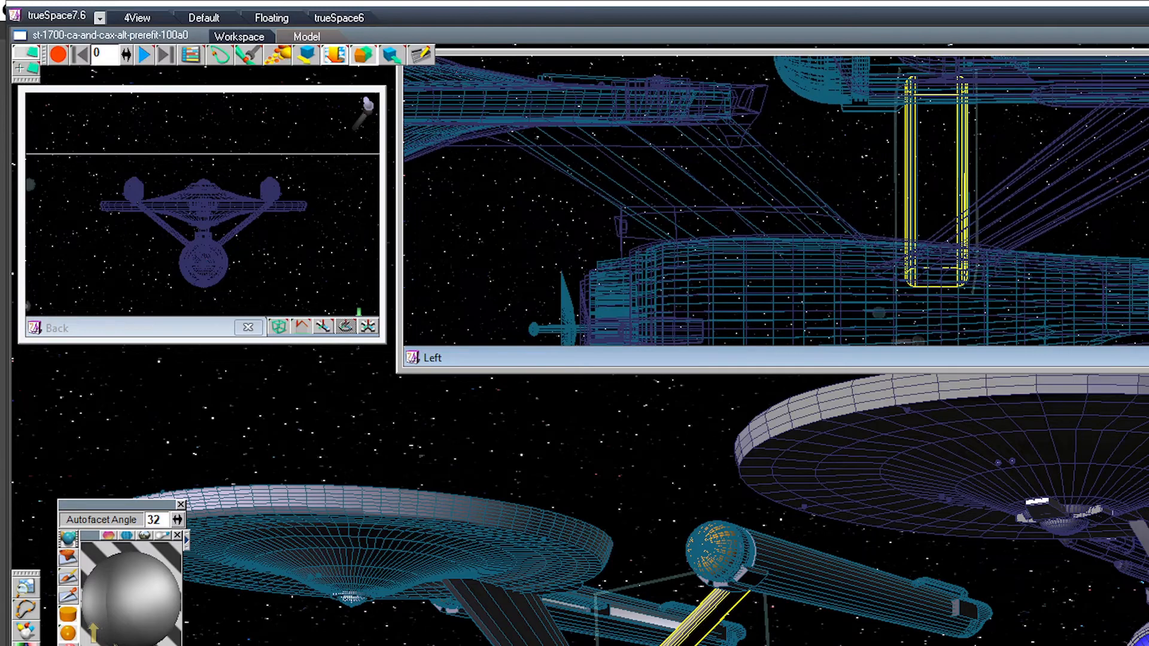
{"action": "left_click_drag", "start_coordinate": [933, 186], "coordinate": [936, 187]}
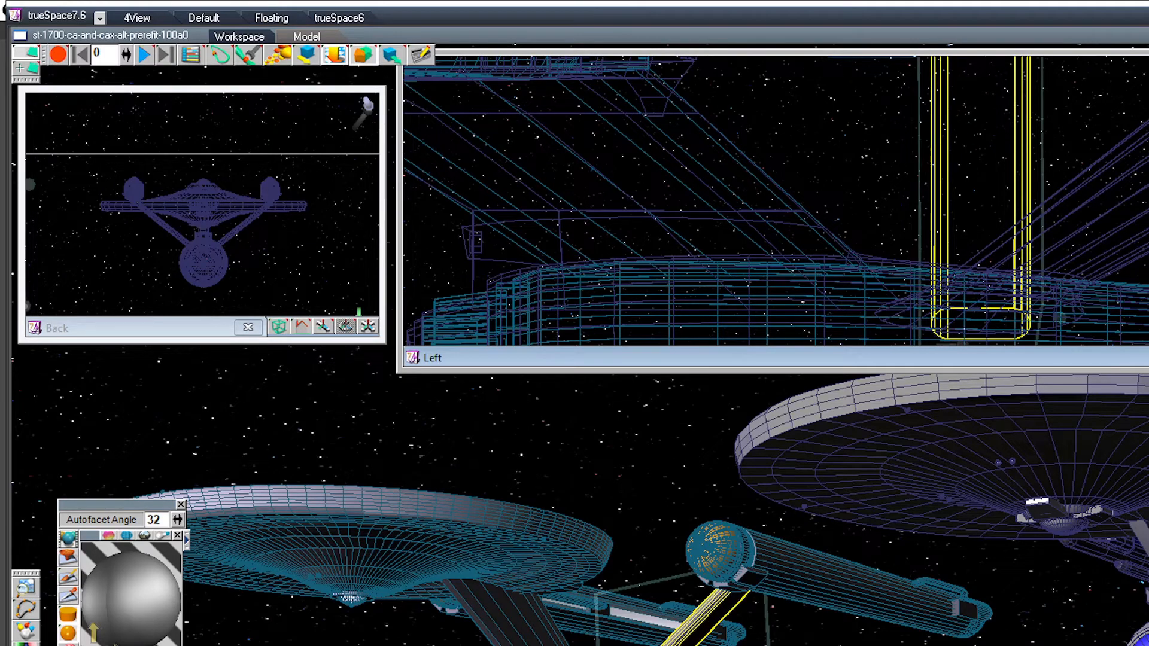
{"action": "scroll", "coordinate": [935, 186], "scroll_direction": "down", "scroll_amount": 8}
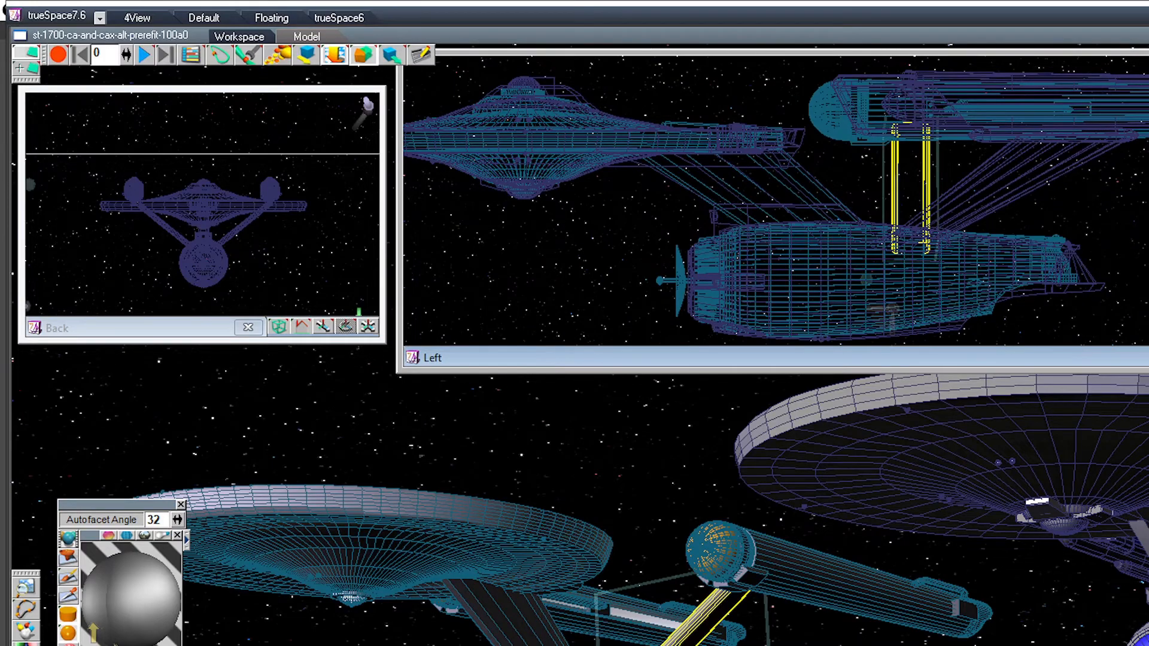
Step: Move both of the ship's nacelles forward by equal distances in the Left view to match the shifted pylons, and leave the group
{"action": "middle_click_drag", "start_coordinate": [658, 455], "coordinate": [670, 527]}
{"action": "middle_click_drag", "start_coordinate": [598, 527], "coordinate": [688, 478]}
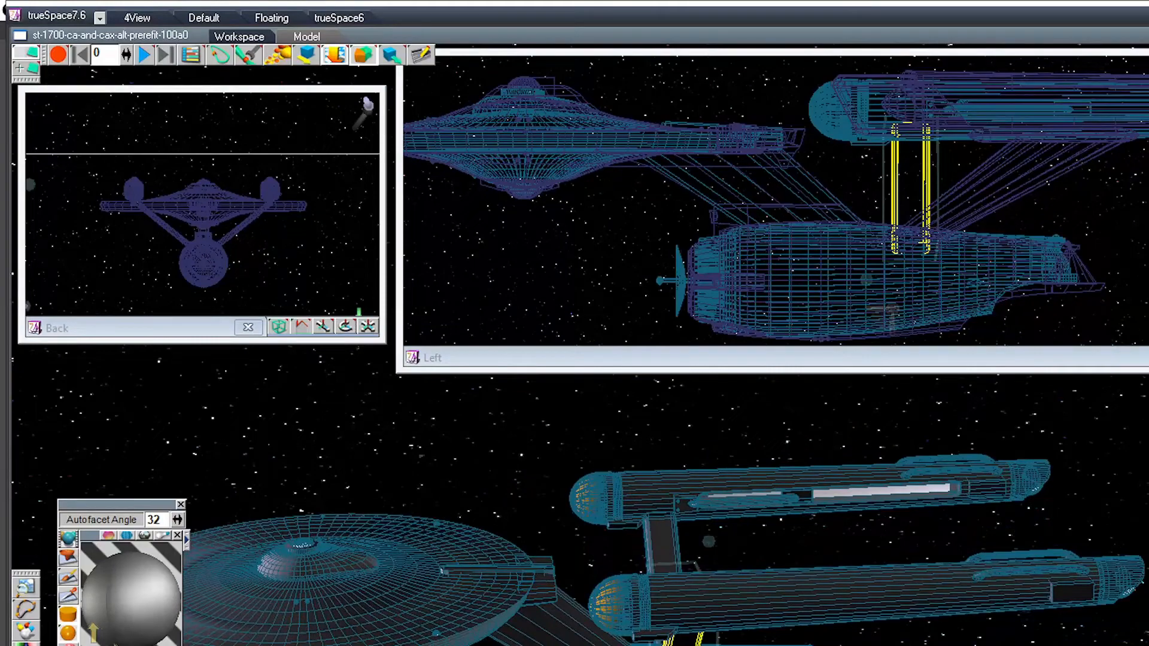
{"action": "left_click", "coordinate": [742, 482]}
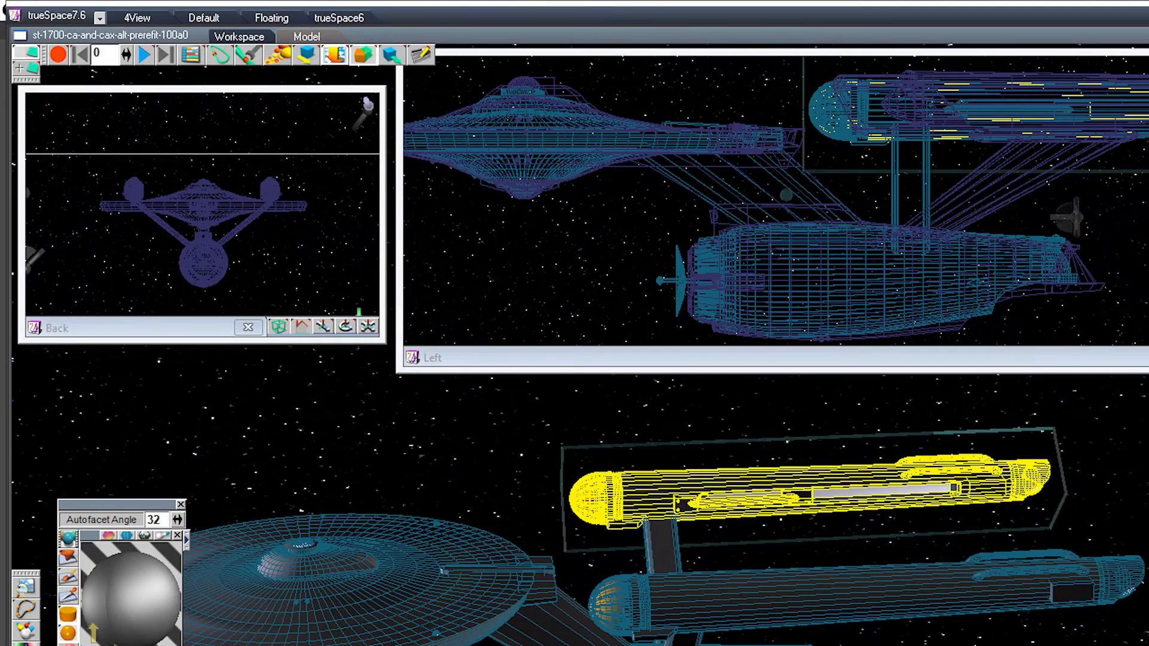
{"action": "left_click_drag", "start_coordinate": [885, 113], "coordinate": [853, 114]}
{"action": "left_click", "coordinate": [838, 601]}
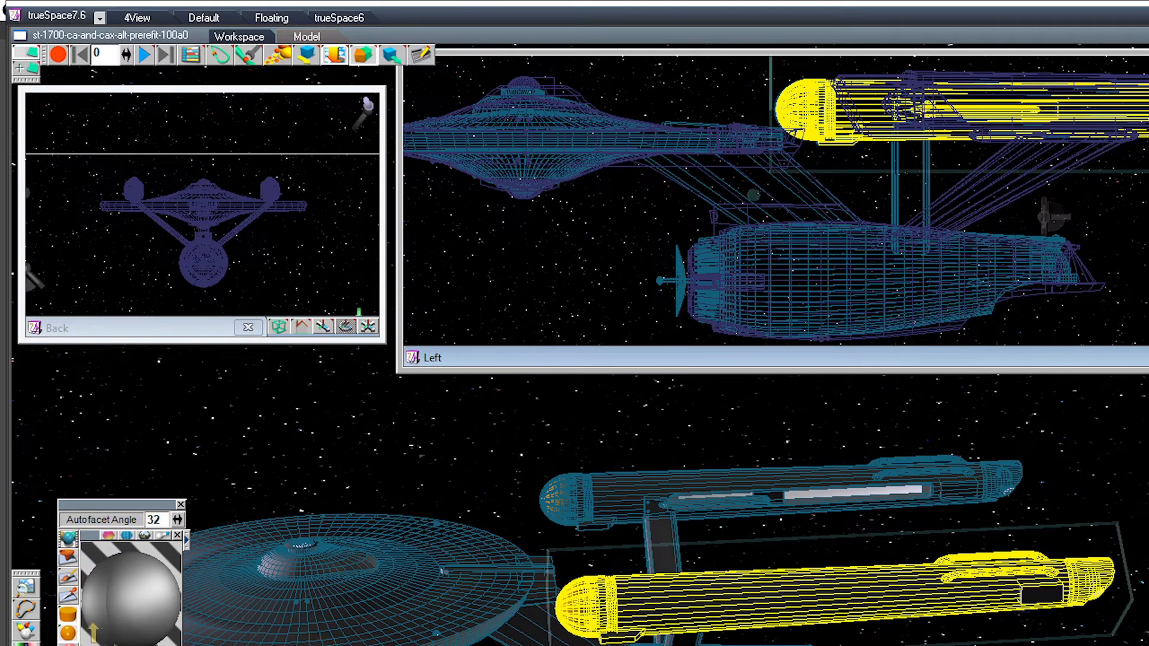
{"action": "middle_click_drag", "start_coordinate": [837, 508], "coordinate": [455, 502]}
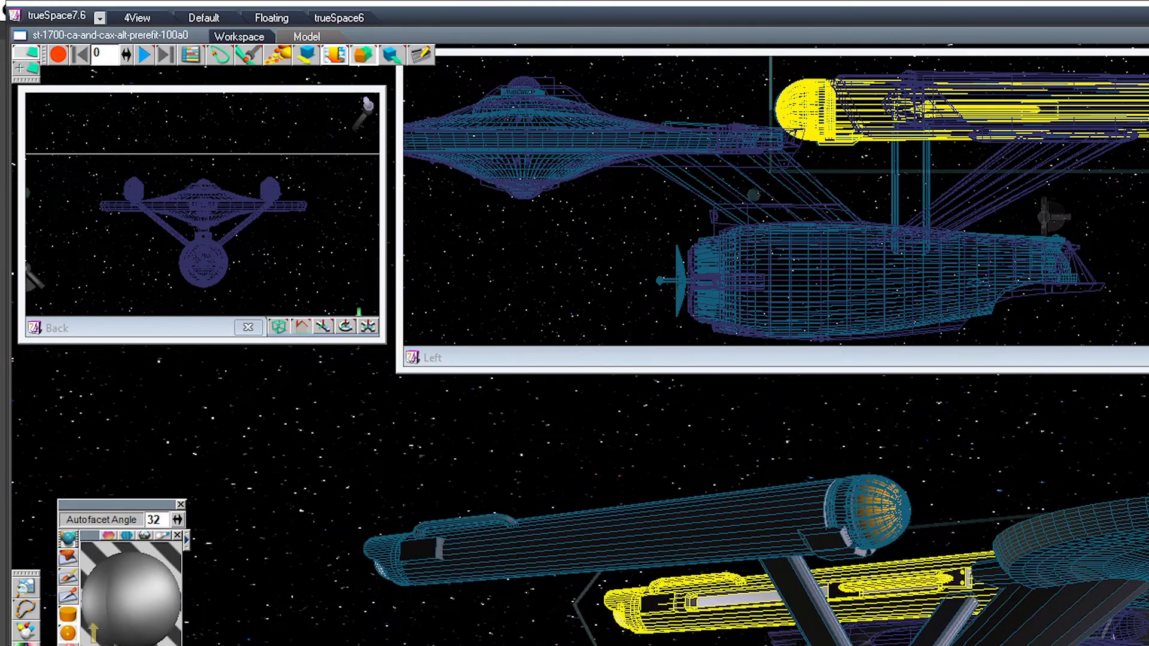
{"action": "key", "text": "Escape"}
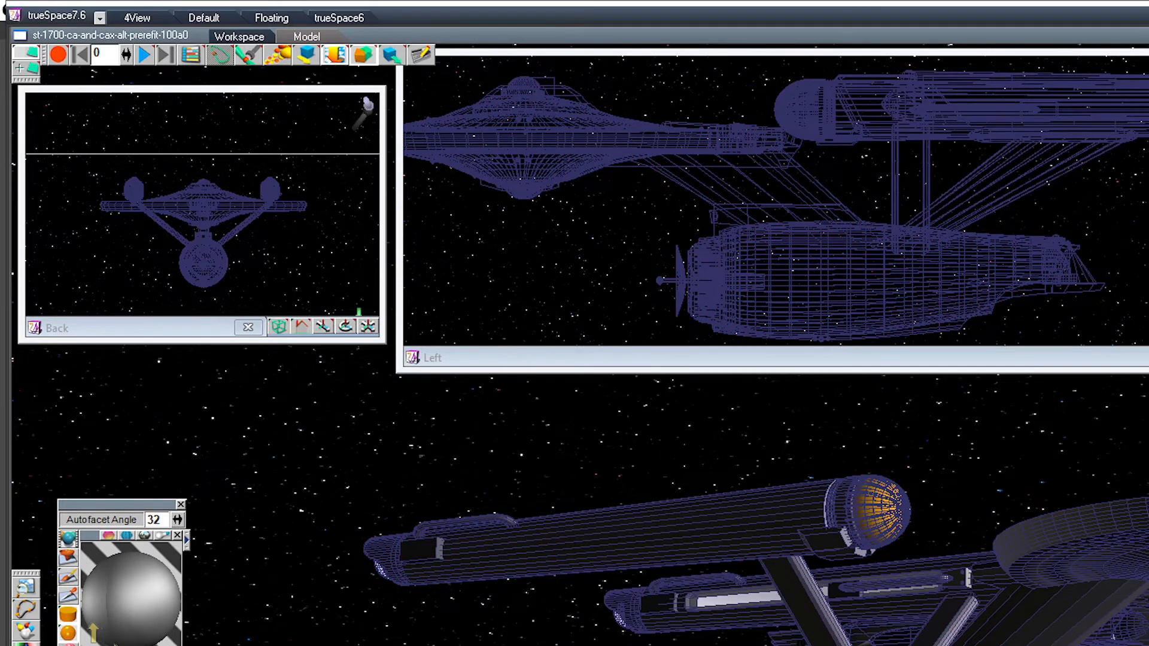
Step: Select the whole adjusted ship, check it from several angles, and save it as an object over ST Early AltPreRefit Connie 1700
{"action": "left_click", "coordinate": [718, 526]}
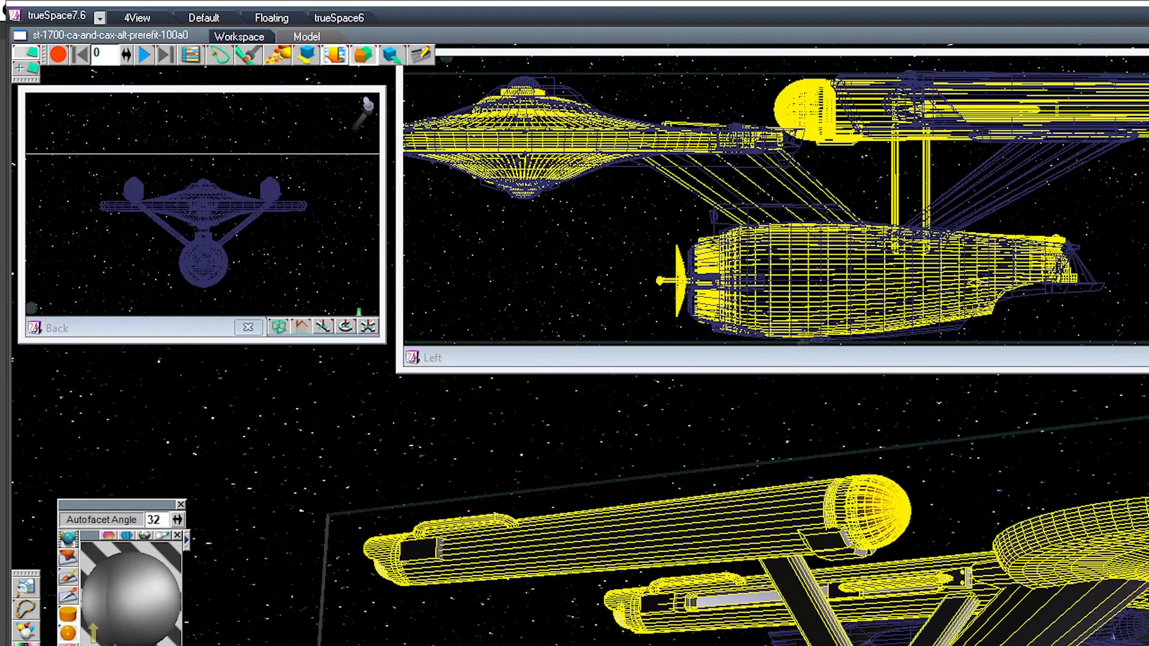
{"action": "middle_click_drag", "start_coordinate": [874, 511], "coordinate": [639, 476]}
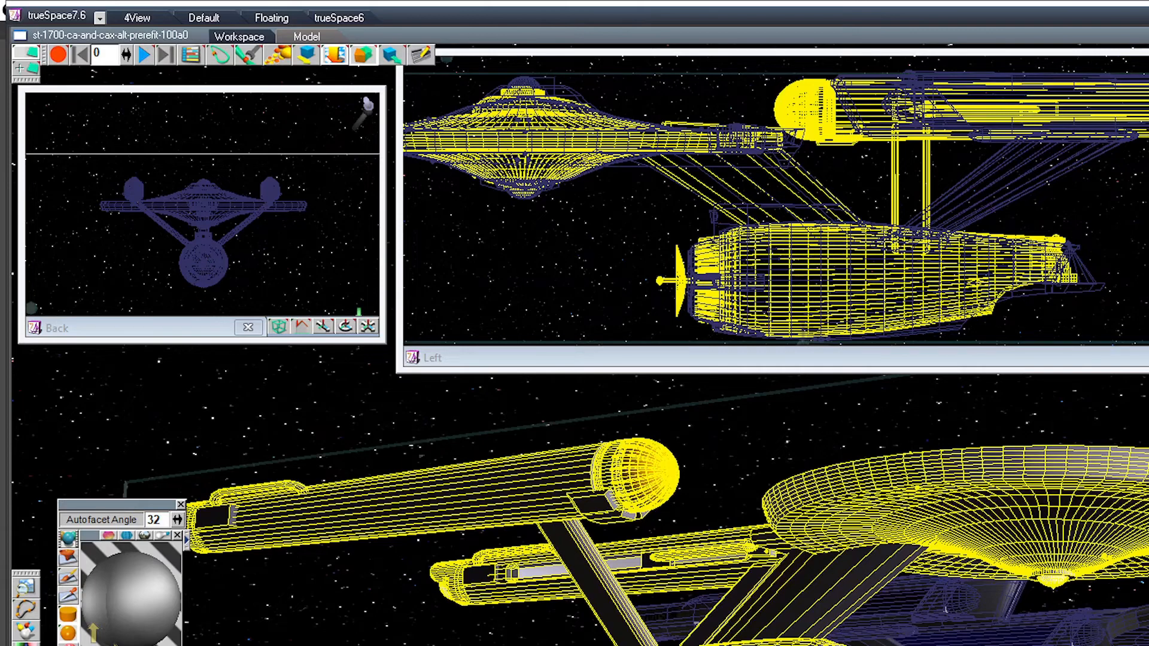
{"action": "scroll", "coordinate": [837, 508], "scroll_direction": "down", "scroll_amount": 2}
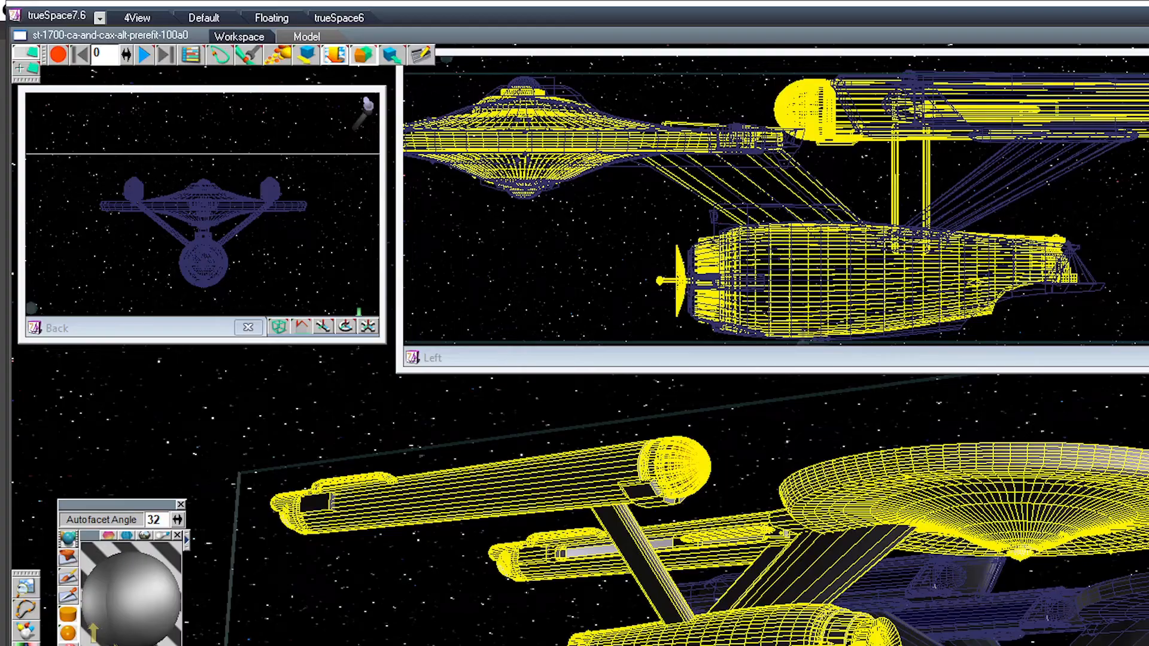
{"action": "middle_click_drag", "start_coordinate": [676, 479], "coordinate": [514, 551]}
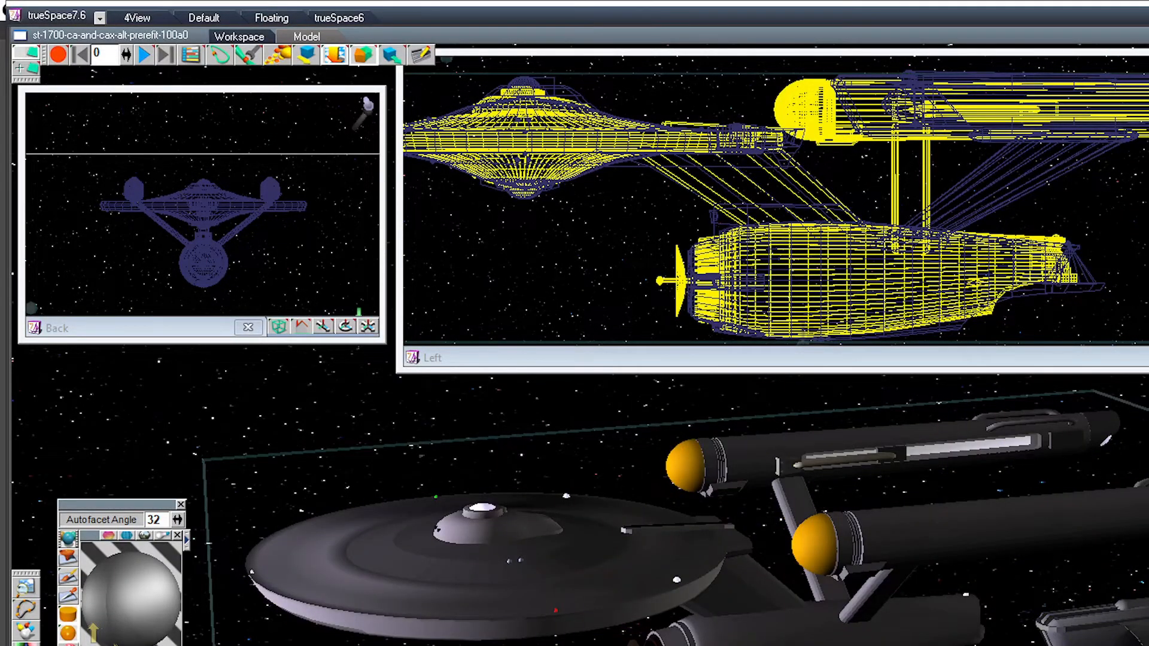
{"action": "middle_click_drag", "start_coordinate": [634, 527], "coordinate": [676, 482]}
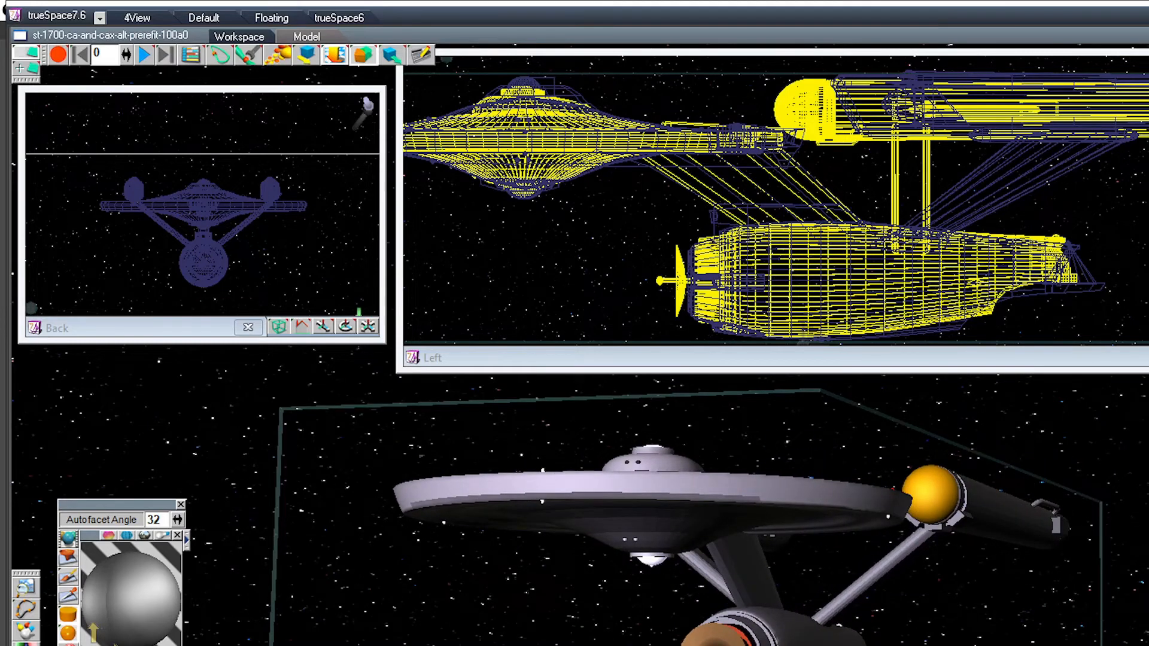
{"action": "key", "text": "ctrl+s"}
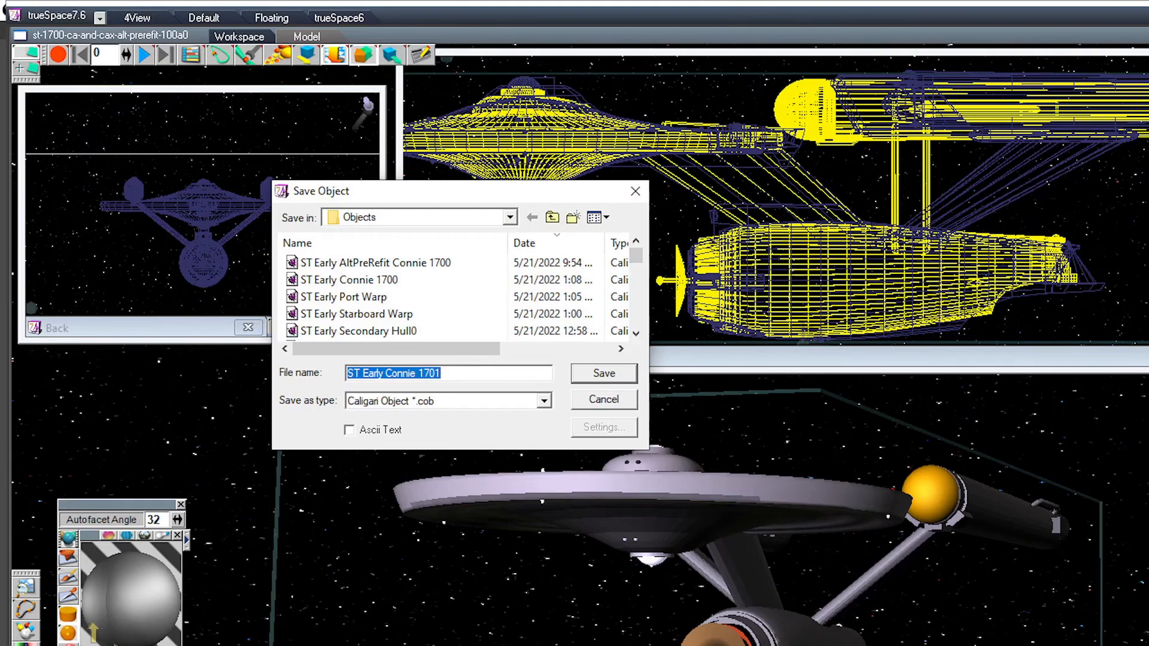
{"action": "left_click", "coordinate": [383, 263]}
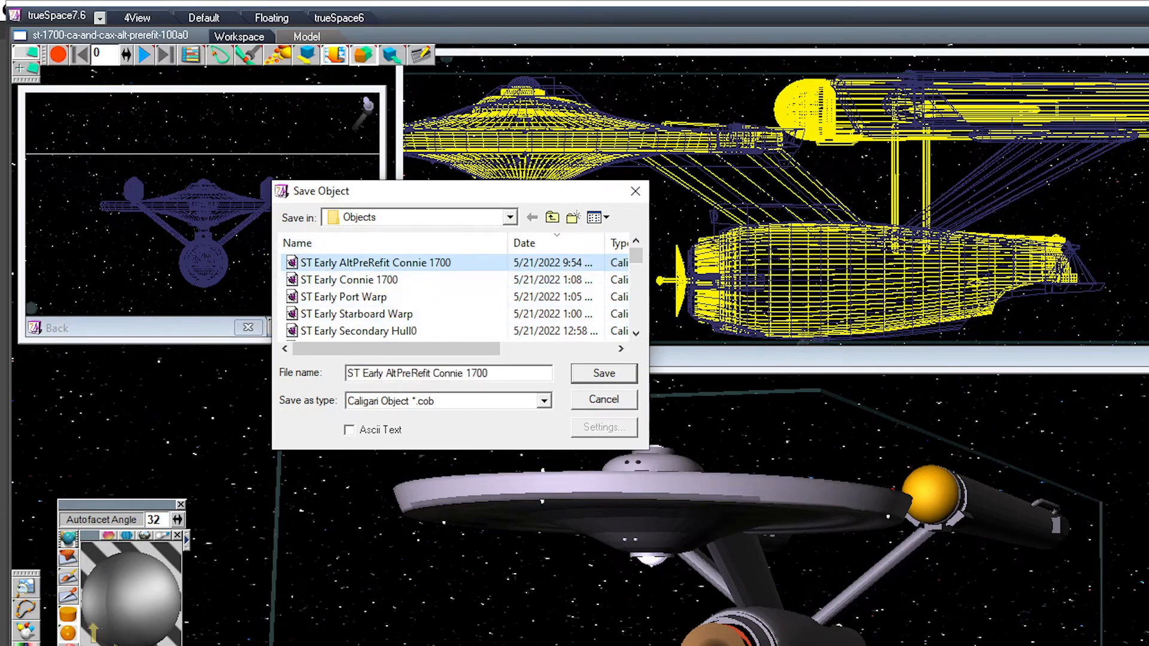
{"action": "key", "text": "Return"}
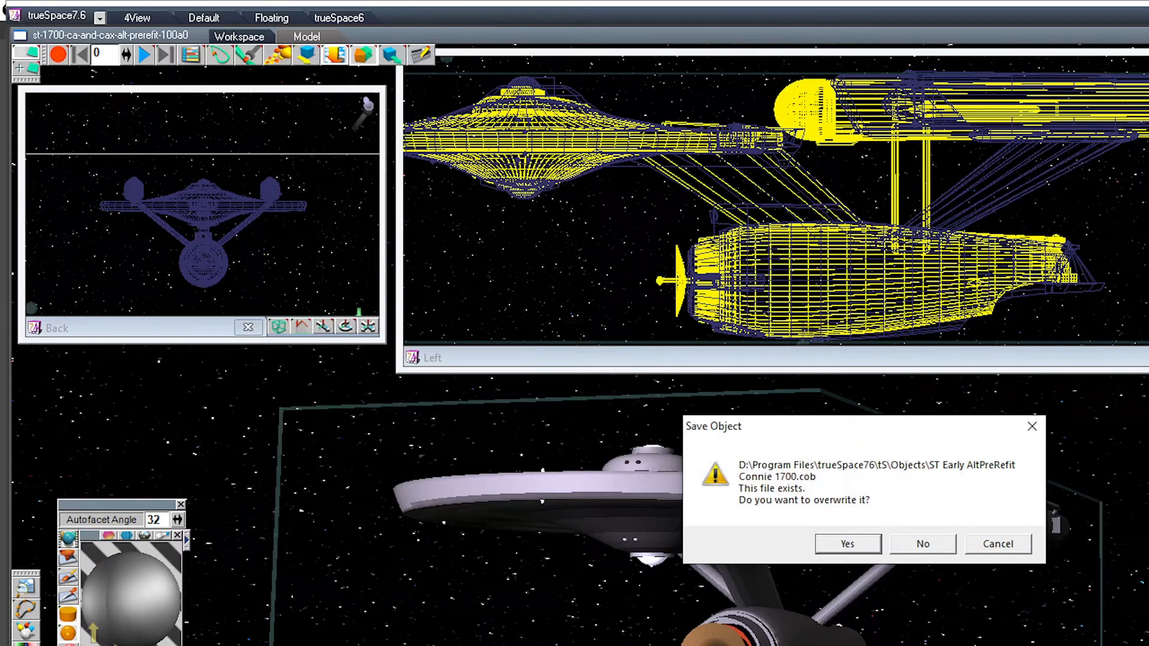
{"action": "key", "text": "Return"}
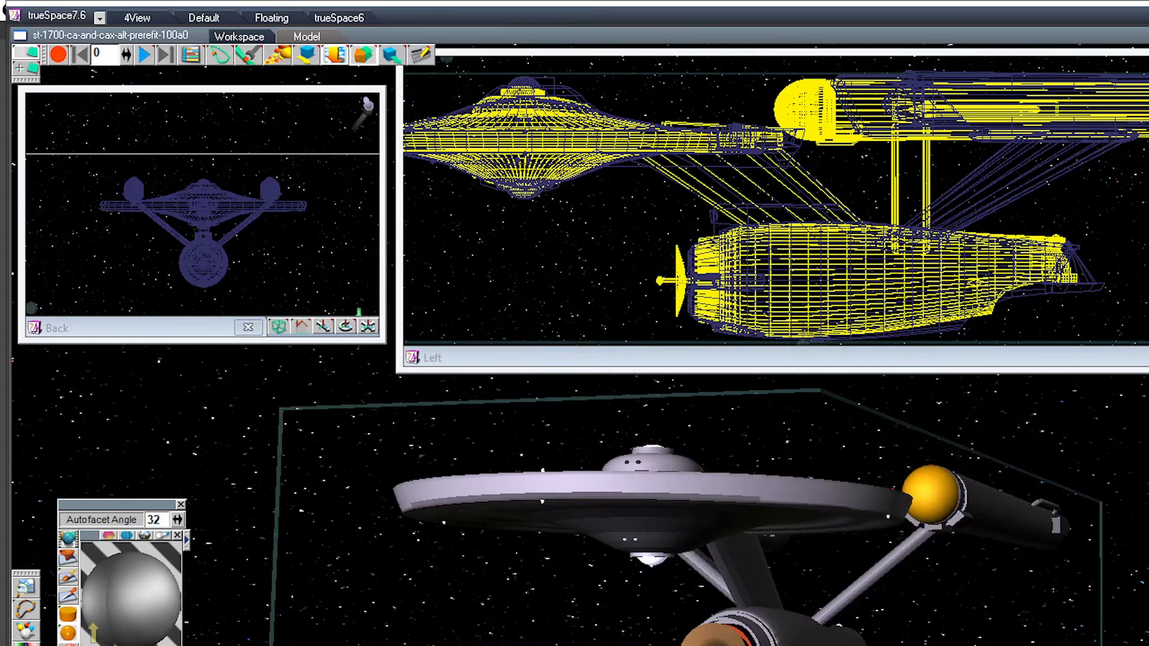
Step: Select the neighbouring refit ship with swept pylons and save it as an object named ST Connie Refit 1701-A
{"action": "middle_click_drag", "start_coordinate": [688, 508], "coordinate": [859, 473]}
{"action": "left_click", "coordinate": [1017, 592]}
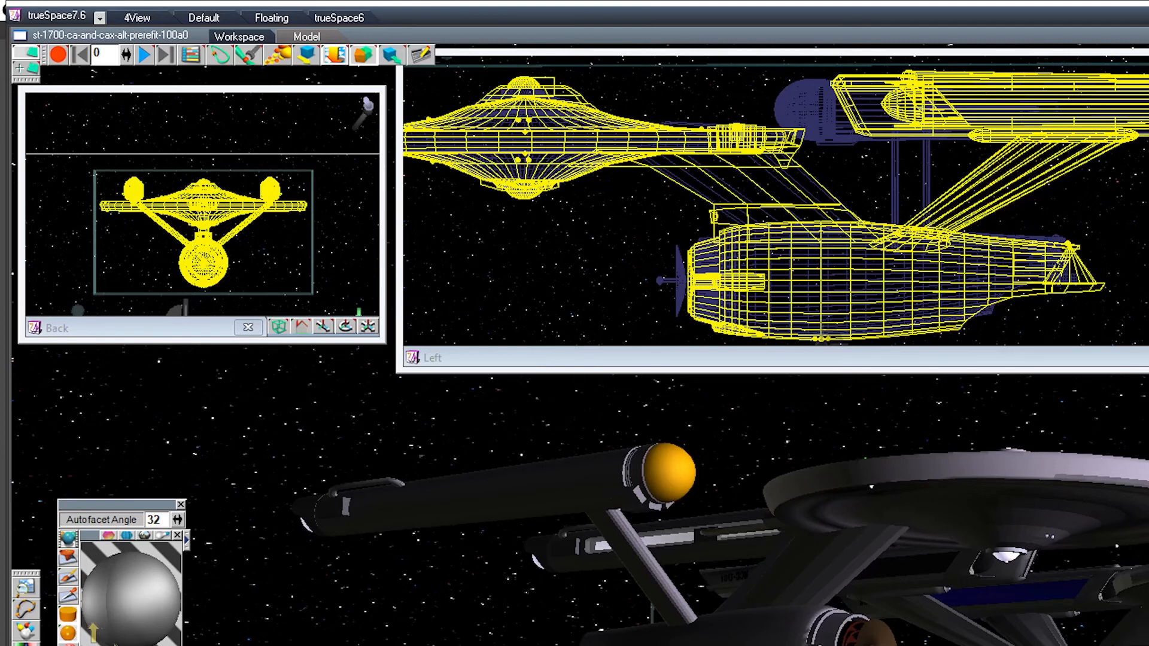
{"action": "key", "text": "ctrl+s"}
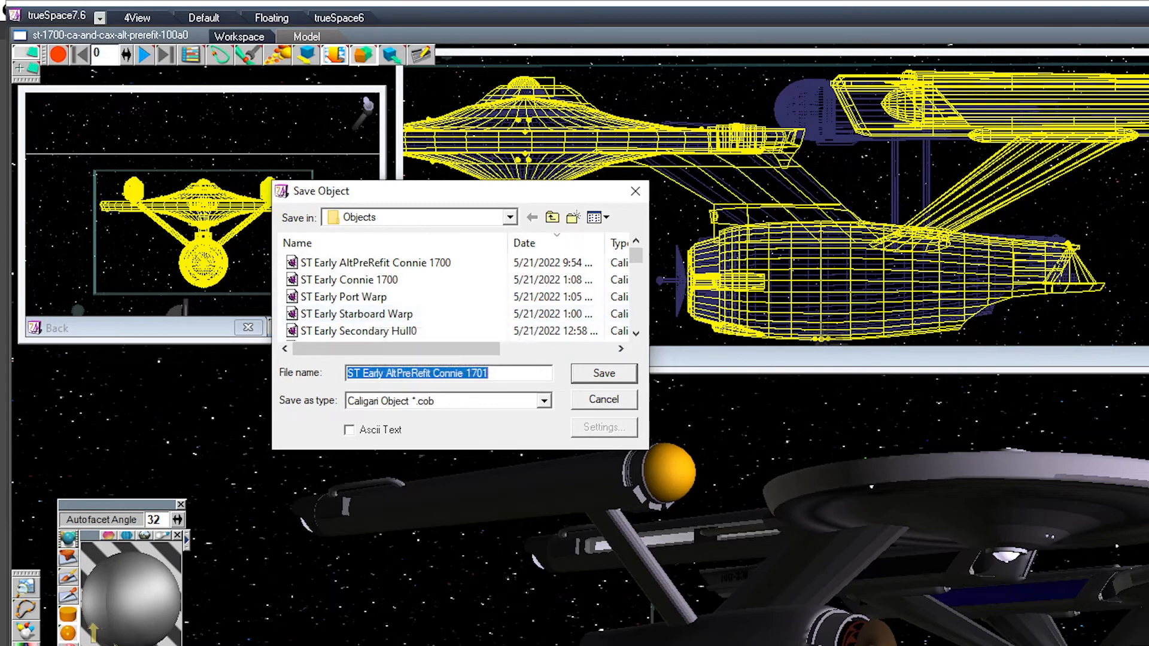
{"action": "left_click_drag", "start_coordinate": [362, 373], "coordinate": [433, 373]}
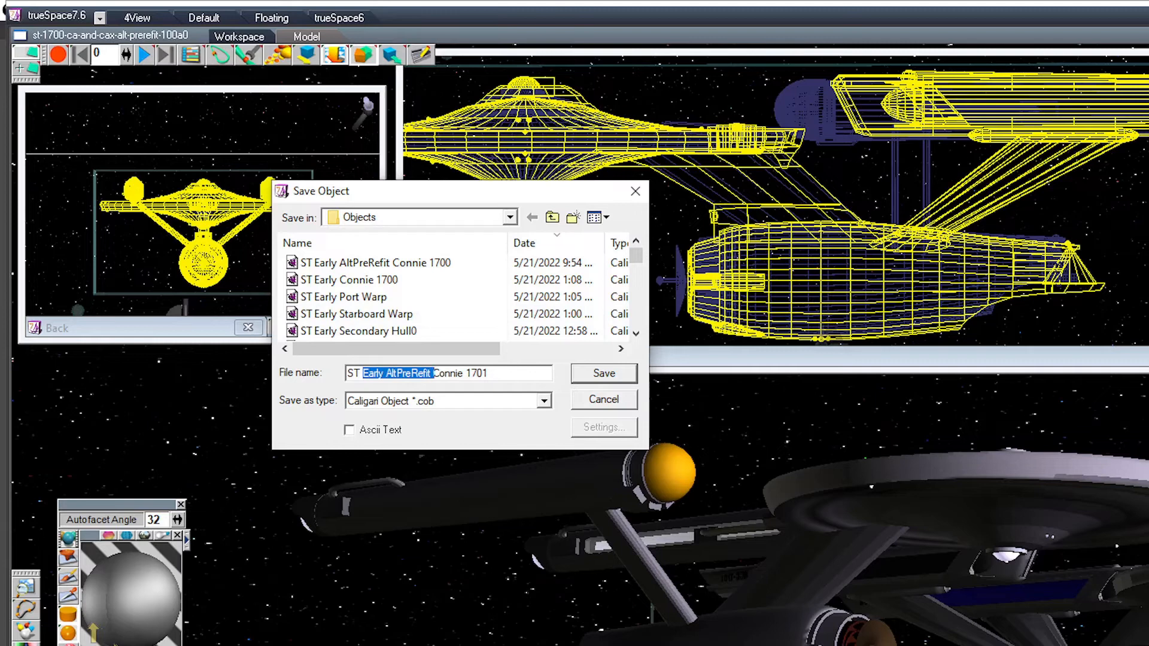
{"action": "key", "text": "Delete"}
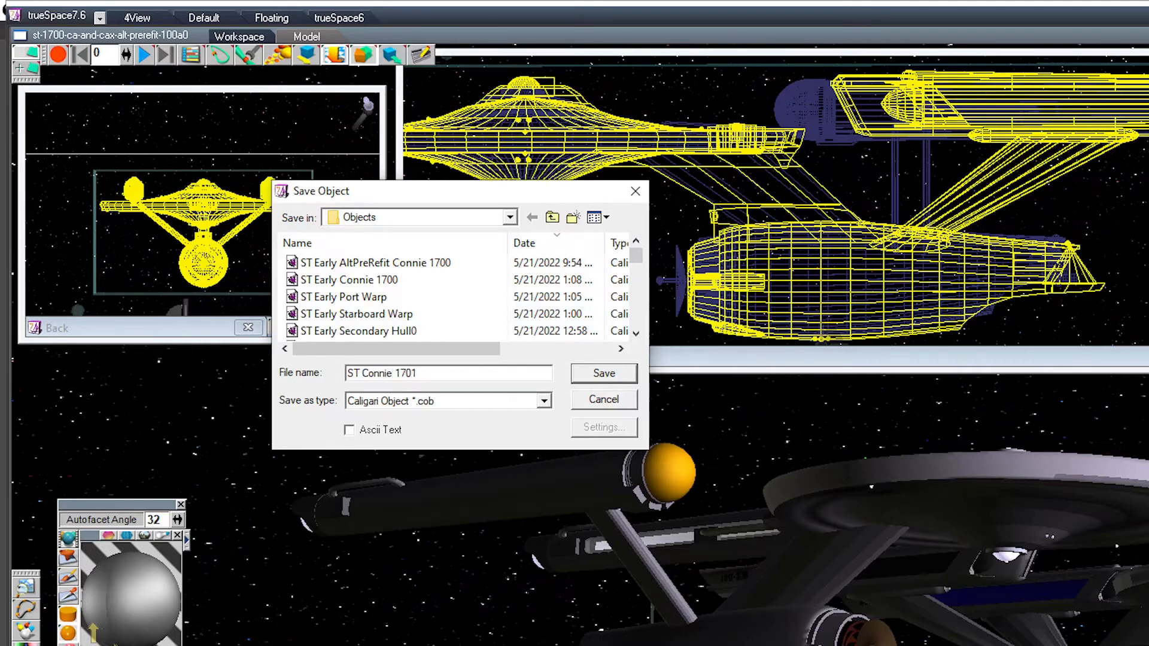
{"action": "type", "text": "Refit 1701-A"}
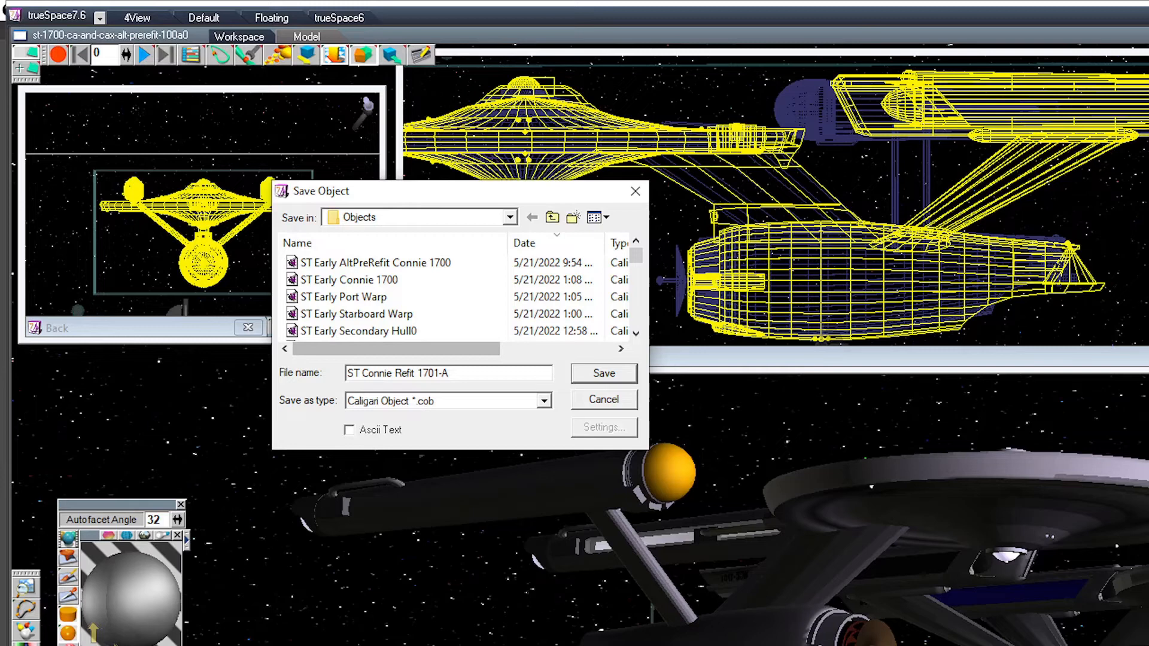
{"action": "key", "text": "Return"}
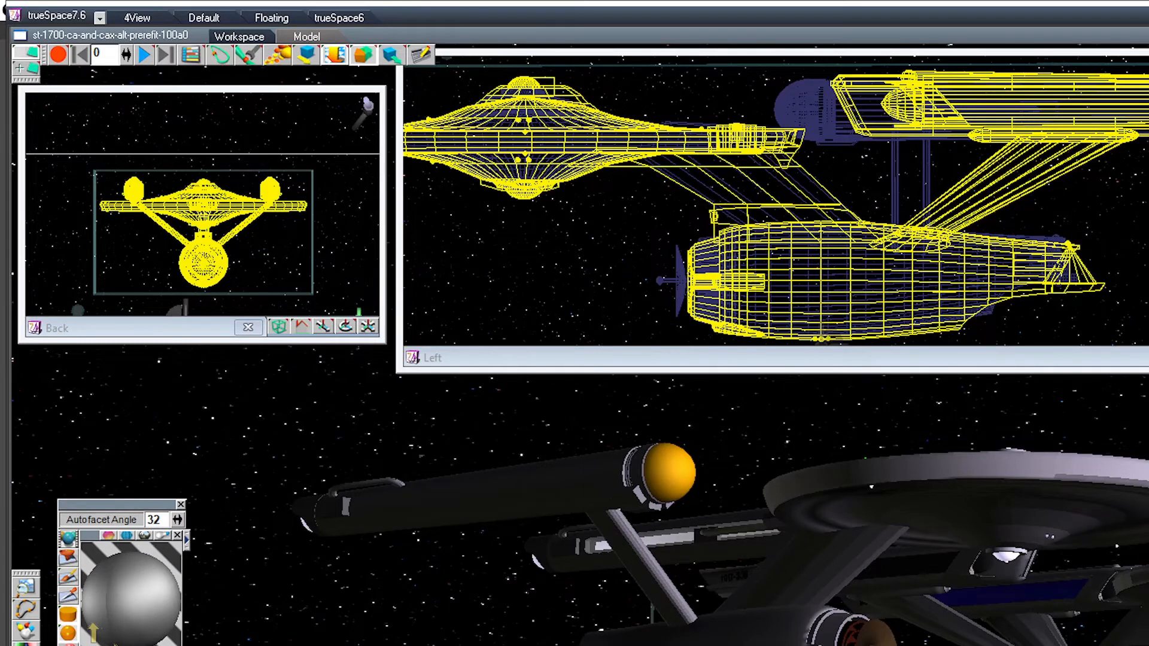
Step: Save the scene over the existing file st-1700-ca-and-cax-alt-prerefit-100a0
{"action": "key", "text": "ctrl+s"}
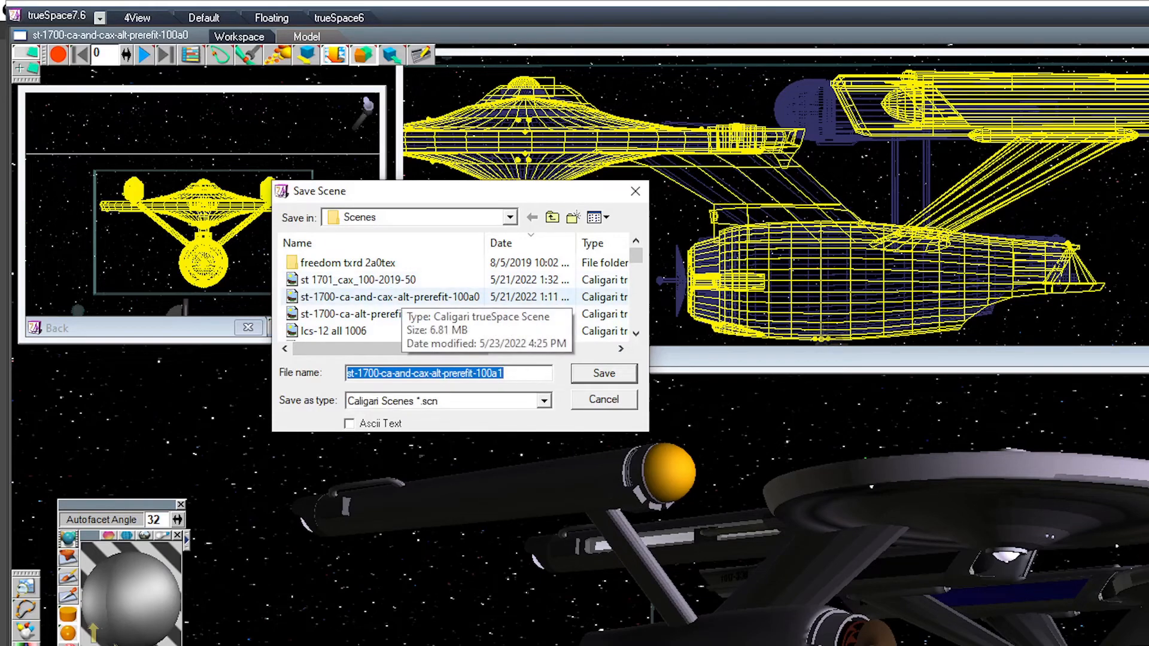
{"action": "left_click", "coordinate": [389, 297]}
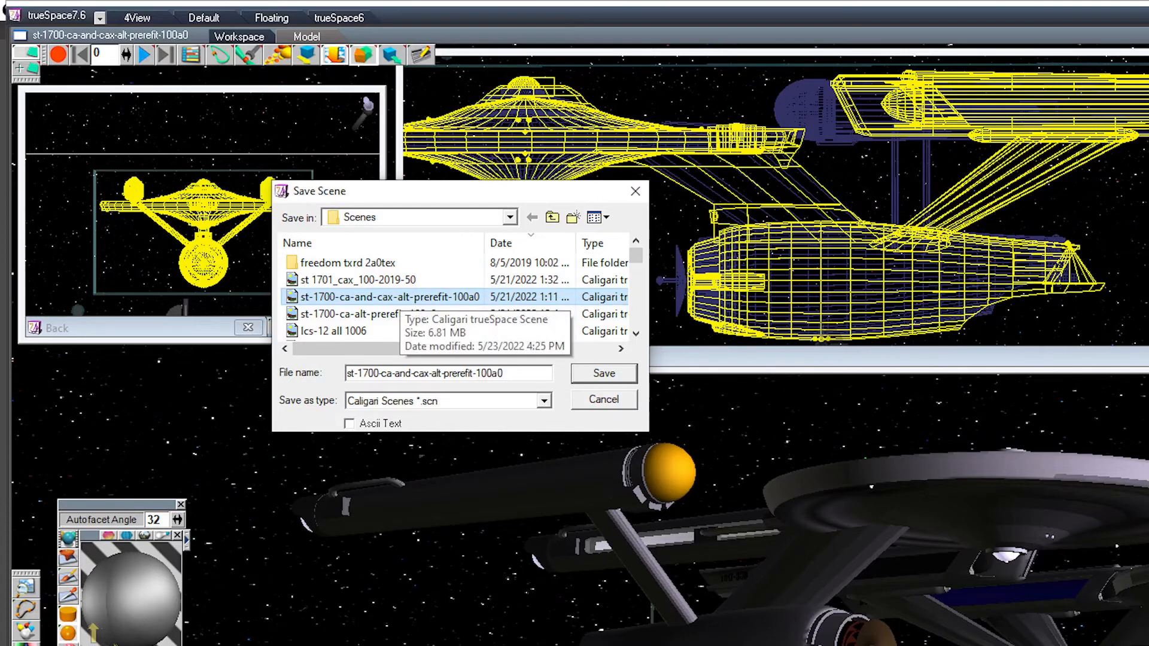
{"action": "left_click", "coordinate": [604, 373]}
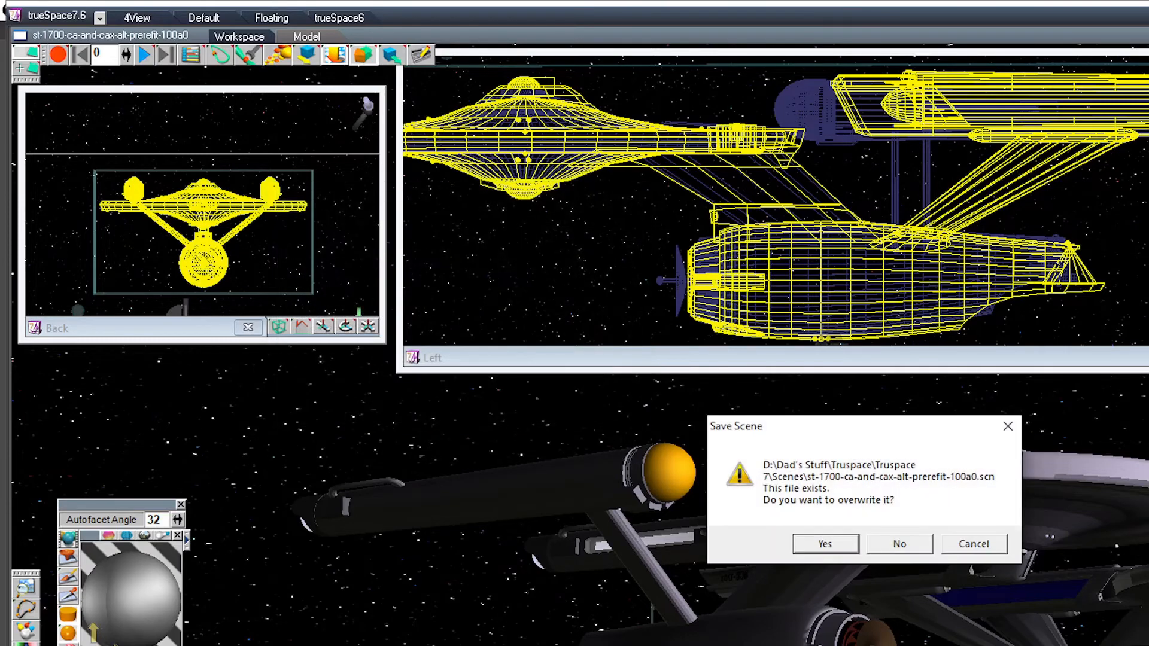
{"action": "key", "text": "Return"}
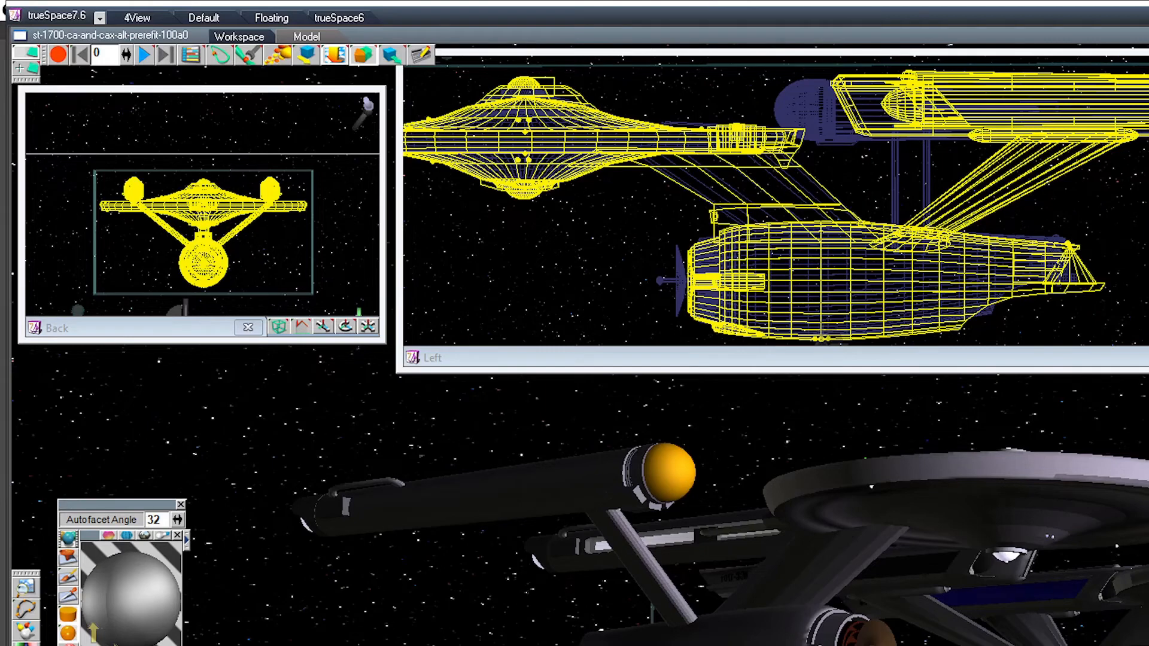
Step: Load the object ST Early Connie 1700 and move it sideways in the Back view, clear of the adjusted ship
{"action": "key", "text": "ctrl+o"}
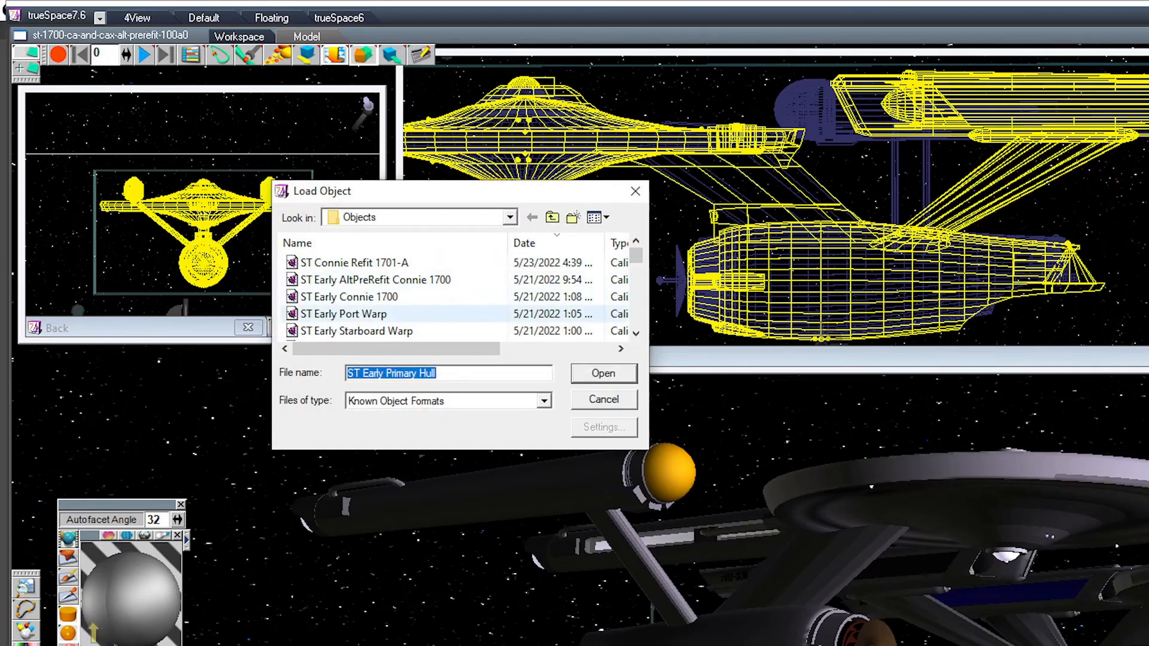
{"action": "left_click", "coordinate": [350, 296]}
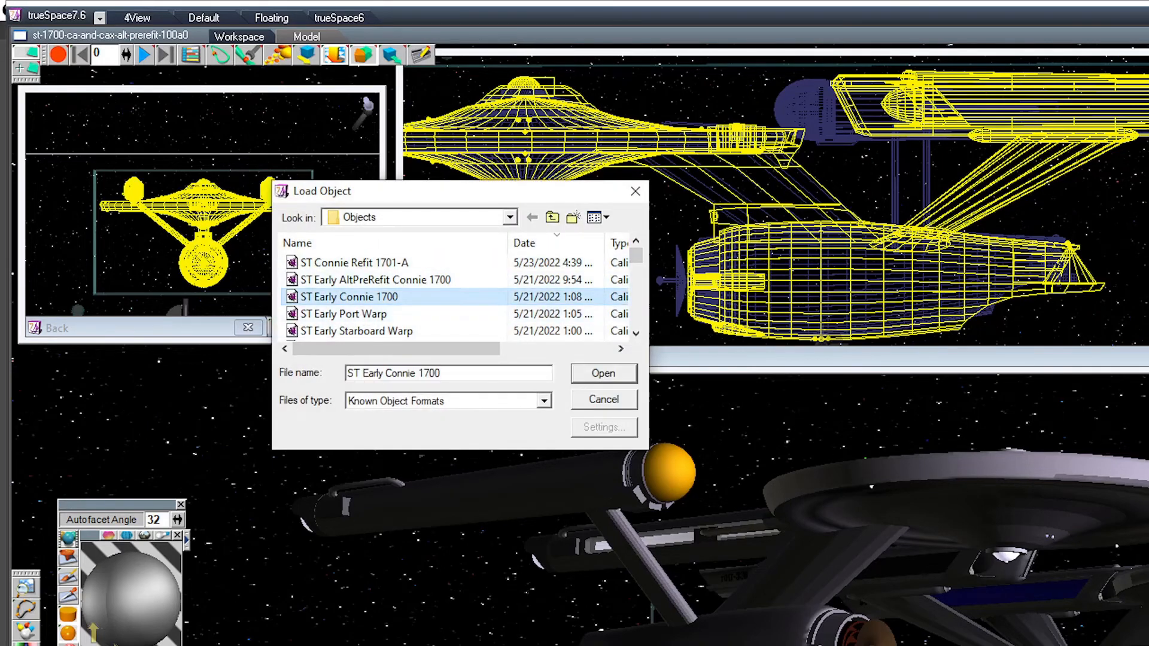
{"action": "left_click", "coordinate": [603, 374]}
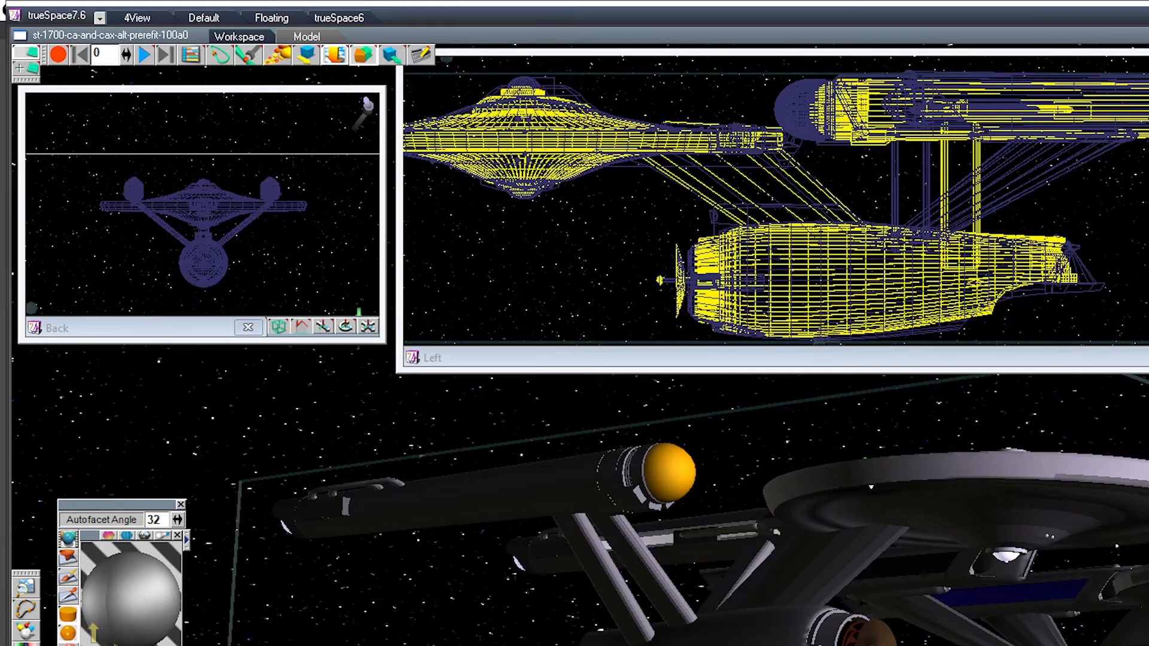
{"action": "mouse_move", "coordinate": [345, 326]}
{"action": "left_mouse_down"}
{"action": "mouse_move", "coordinate": [317, 340]}
{"action": "mouse_move", "coordinate": [331, 332]}
{"action": "left_mouse_up"}
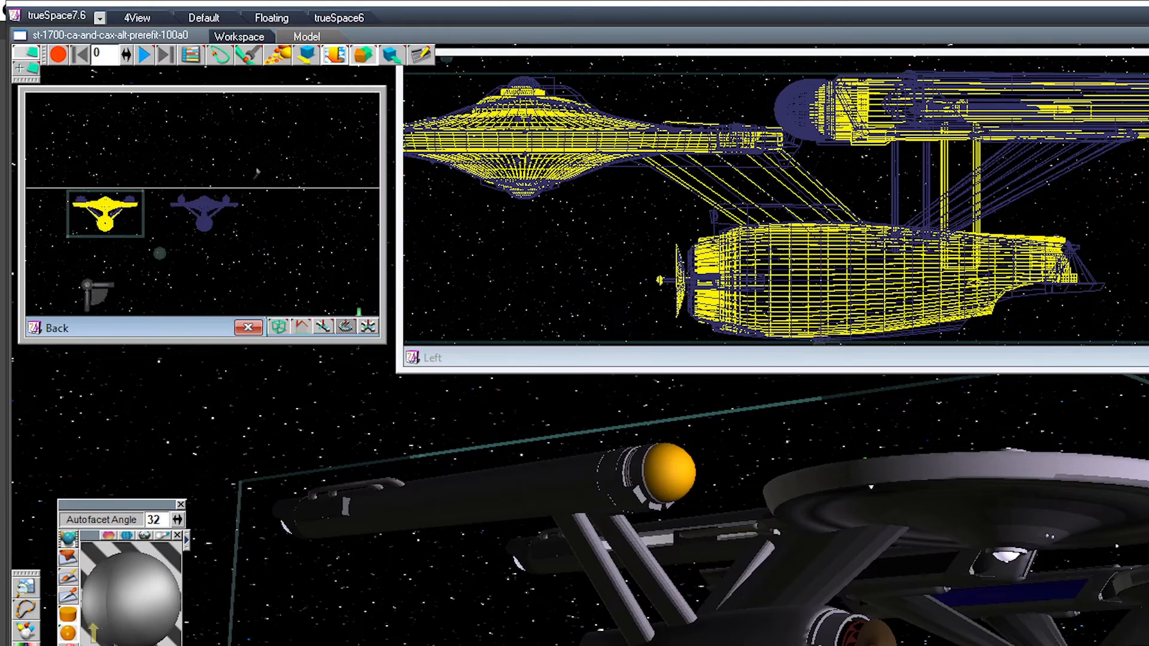
{"action": "mouse_move", "coordinate": [1113, 622]}
{"action": "left_mouse_down"}
{"action": "mouse_move", "coordinate": [1068, 601]}
{"action": "mouse_move", "coordinate": [921, 603]}
{"action": "mouse_move", "coordinate": [1109, 600]}
{"action": "mouse_move", "coordinate": [1103, 611]}
{"action": "left_mouse_up"}
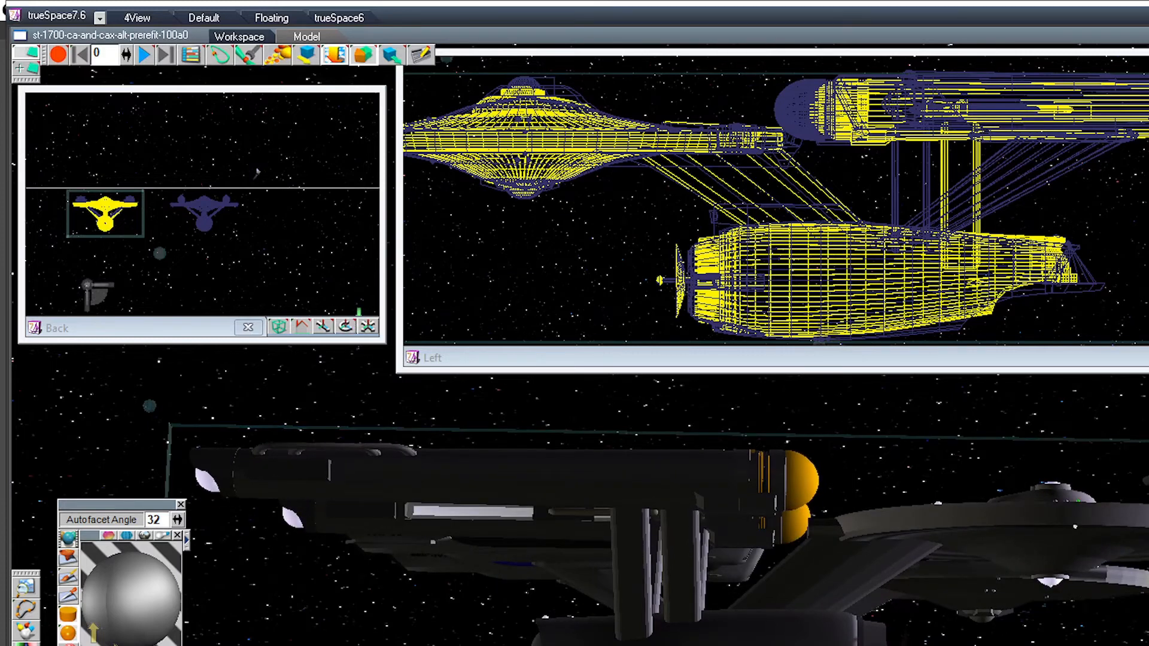
{"action": "mouse_move", "coordinate": [257, 172]}
{"action": "left_mouse_down"}
{"action": "mouse_move", "coordinate": [198, 171]}
{"action": "mouse_move", "coordinate": [251, 173]}
{"action": "mouse_move", "coordinate": [242, 173]}
{"action": "left_mouse_up"}
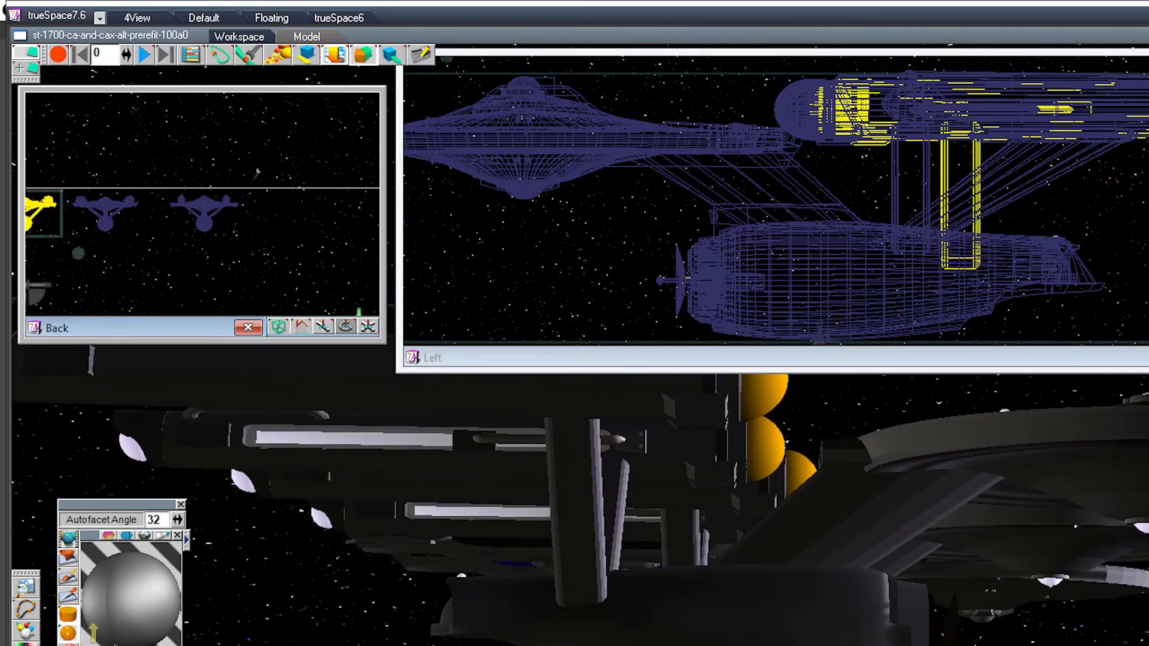
Step: Shorten the Left and Back view windows and examine the loaded ship beside the adjusted one from above and below
{"action": "left_click_drag", "start_coordinate": [776, 371], "coordinate": [776, 123]}
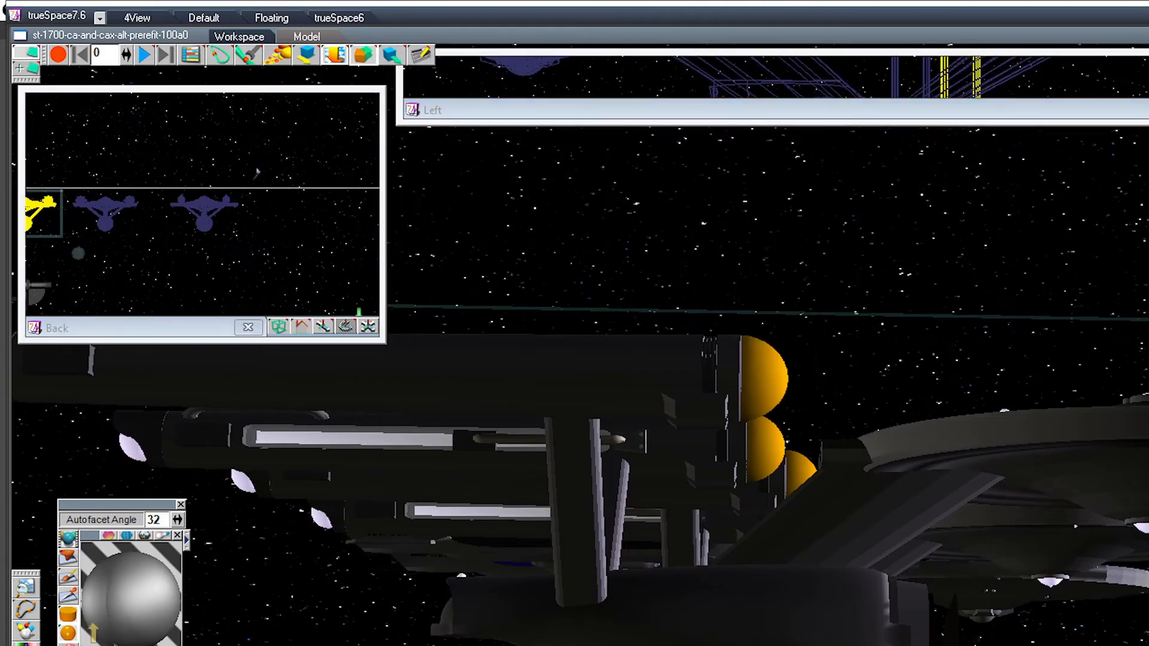
{"action": "left_click_drag", "start_coordinate": [249, 341], "coordinate": [248, 150]}
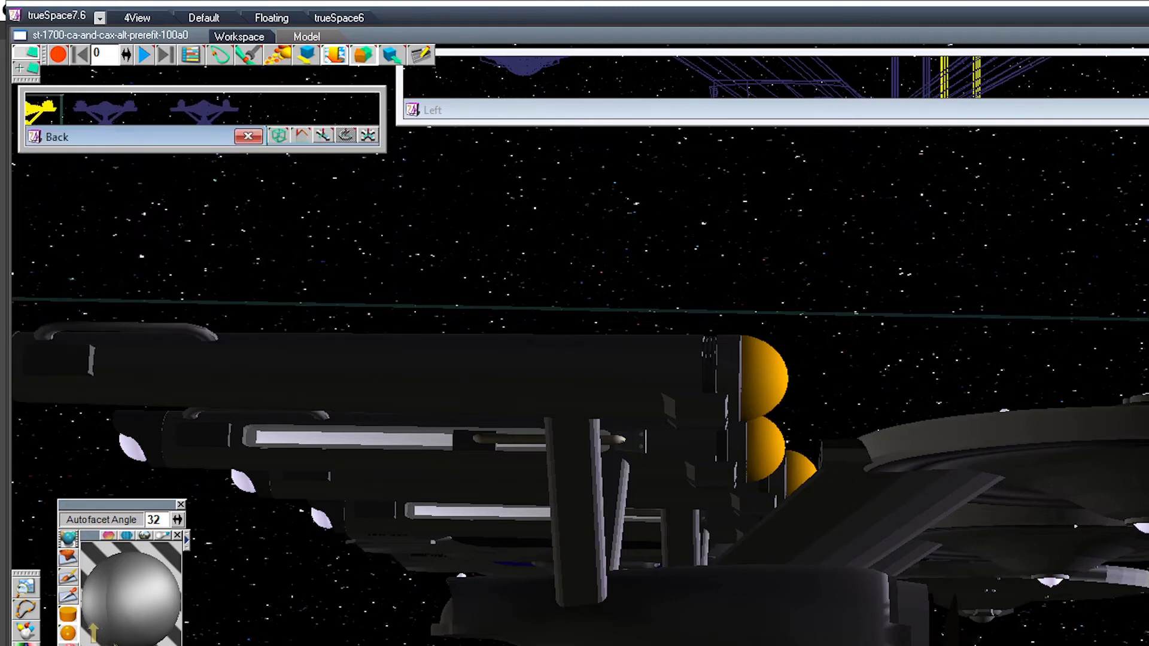
{"action": "left_click_drag", "start_coordinate": [658, 371], "coordinate": [658, 487]}
{"action": "left_click_drag", "start_coordinate": [777, 419], "coordinate": [625, 508]}
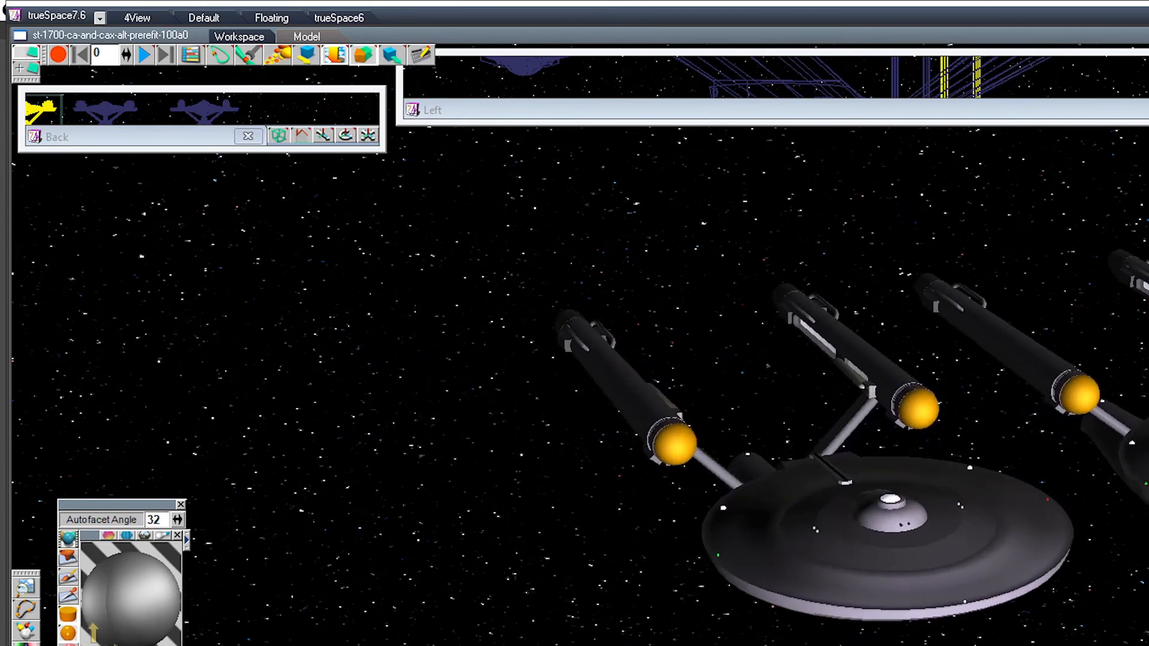
{"action": "left_click_drag", "start_coordinate": [837, 418], "coordinate": [497, 444]}
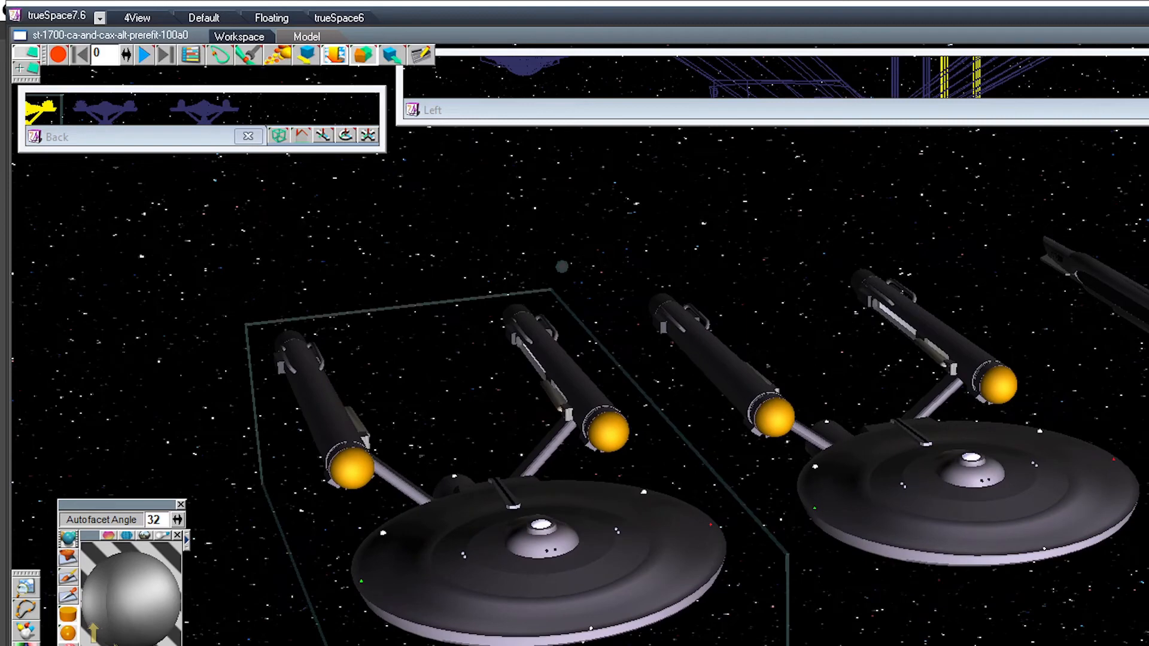
{"action": "left_click_drag", "start_coordinate": [562, 479], "coordinate": [675, 353]}
{"action": "scroll", "coordinate": [718, 419], "scroll_direction": "up", "scroll_amount": 2}
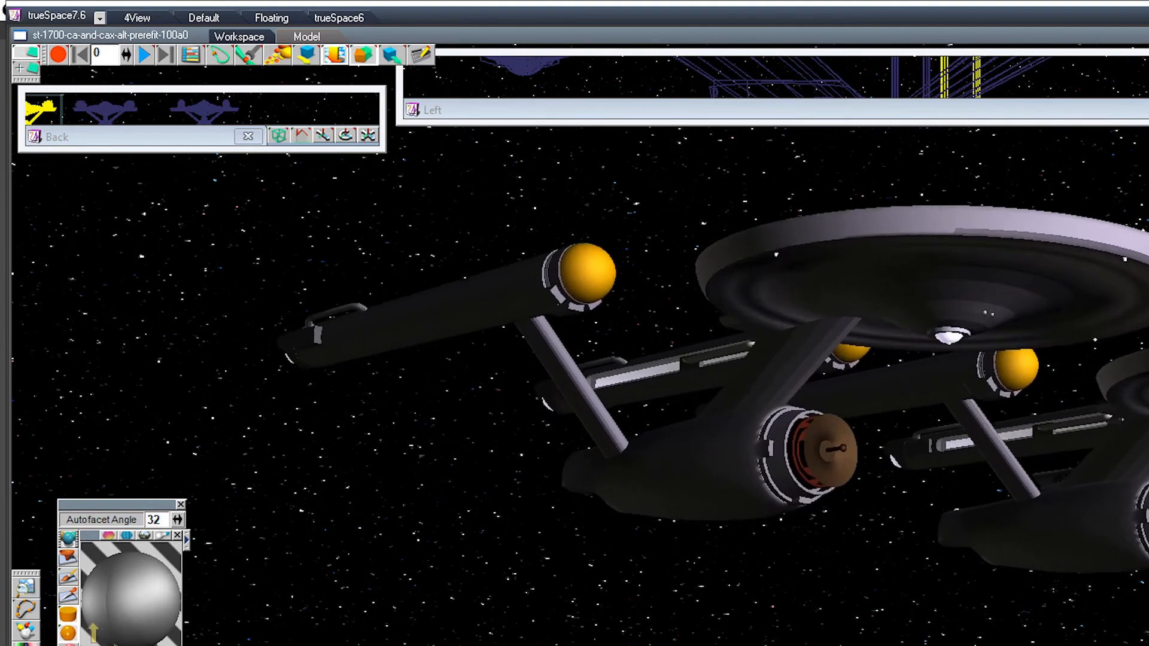
Step: Delete the refit ship at the end of the row, and select the two remaining ships together
{"action": "left_click", "coordinate": [1137, 538]}
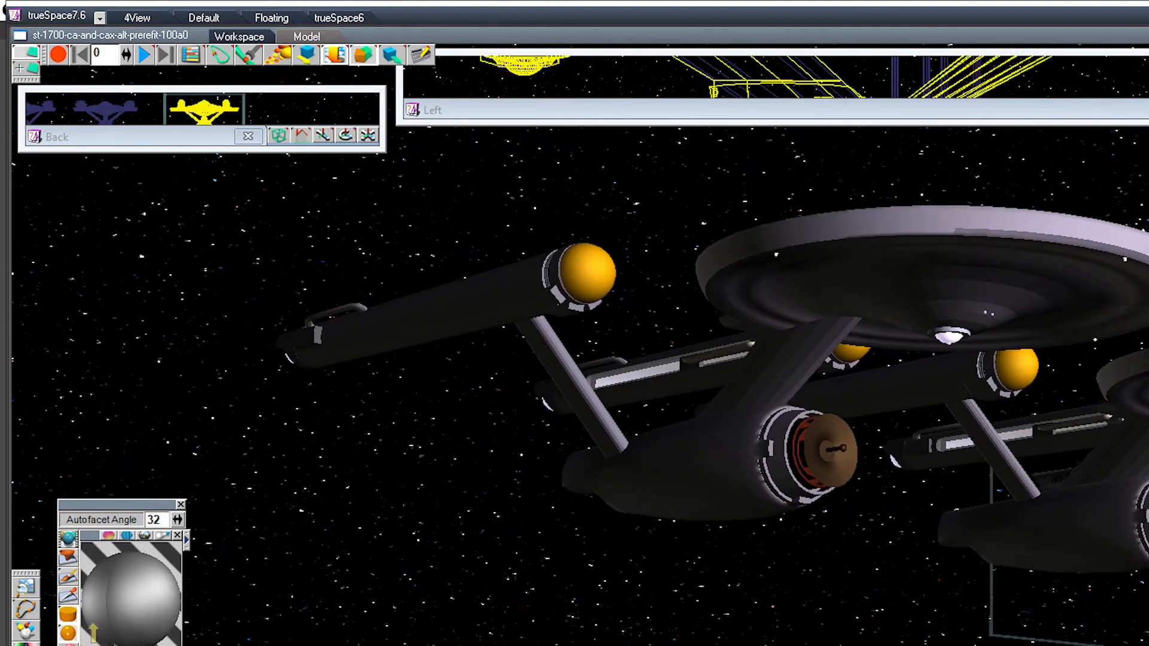
{"action": "key", "text": "Delete"}
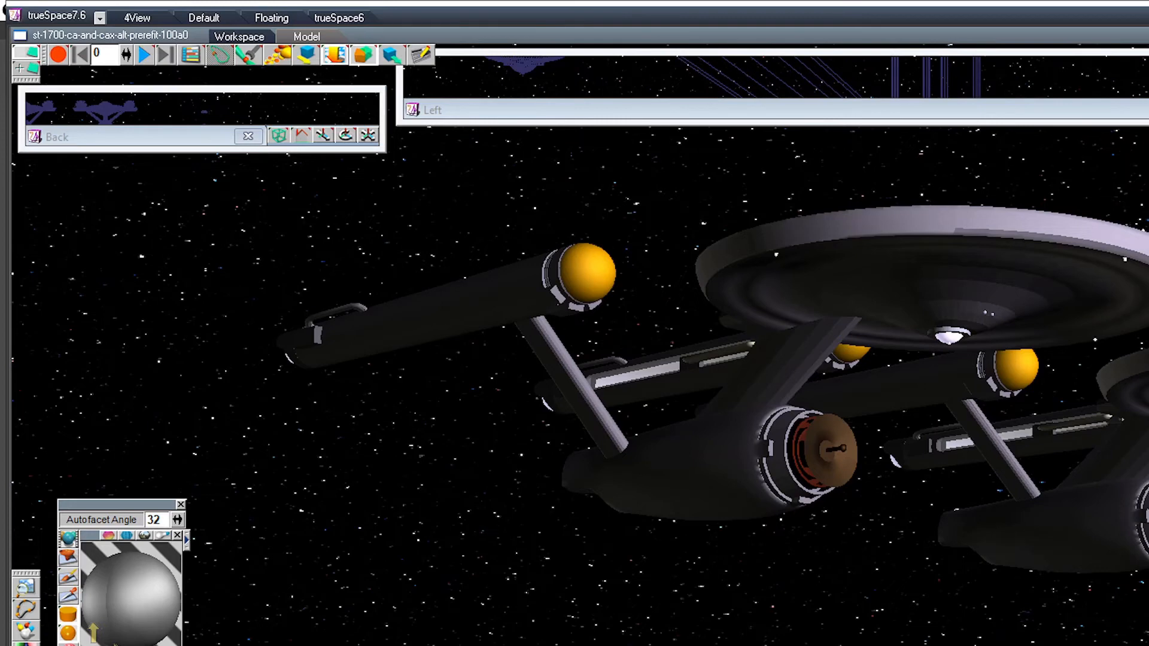
{"action": "left_click", "coordinate": [204, 112]}
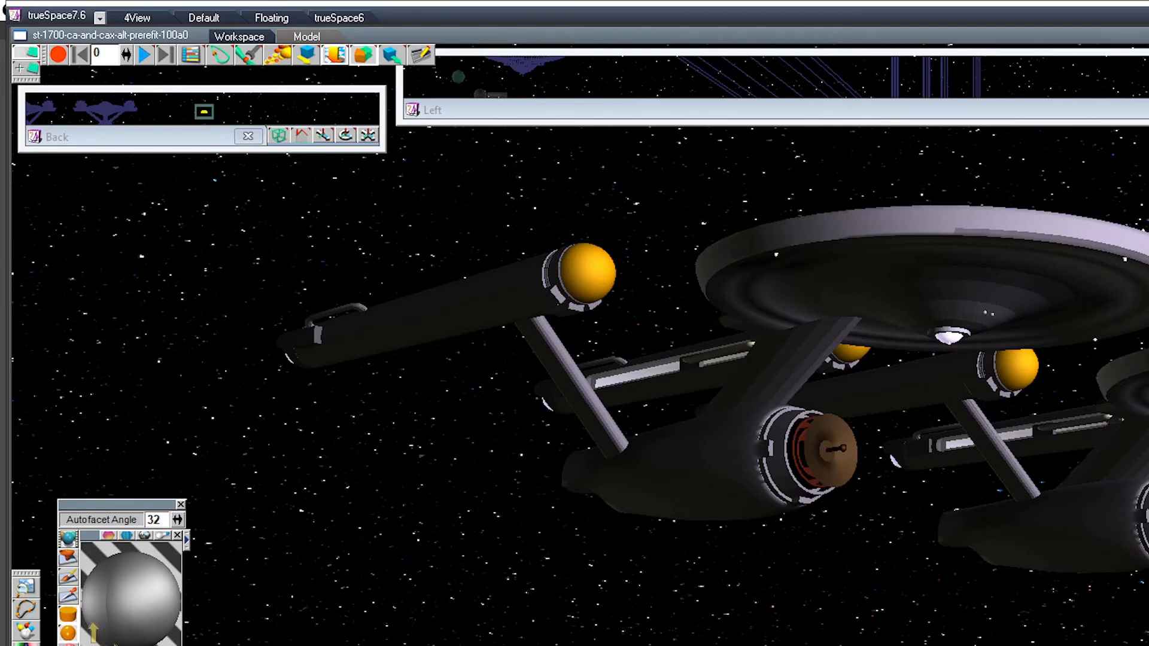
{"action": "left_click", "coordinate": [867, 287]}
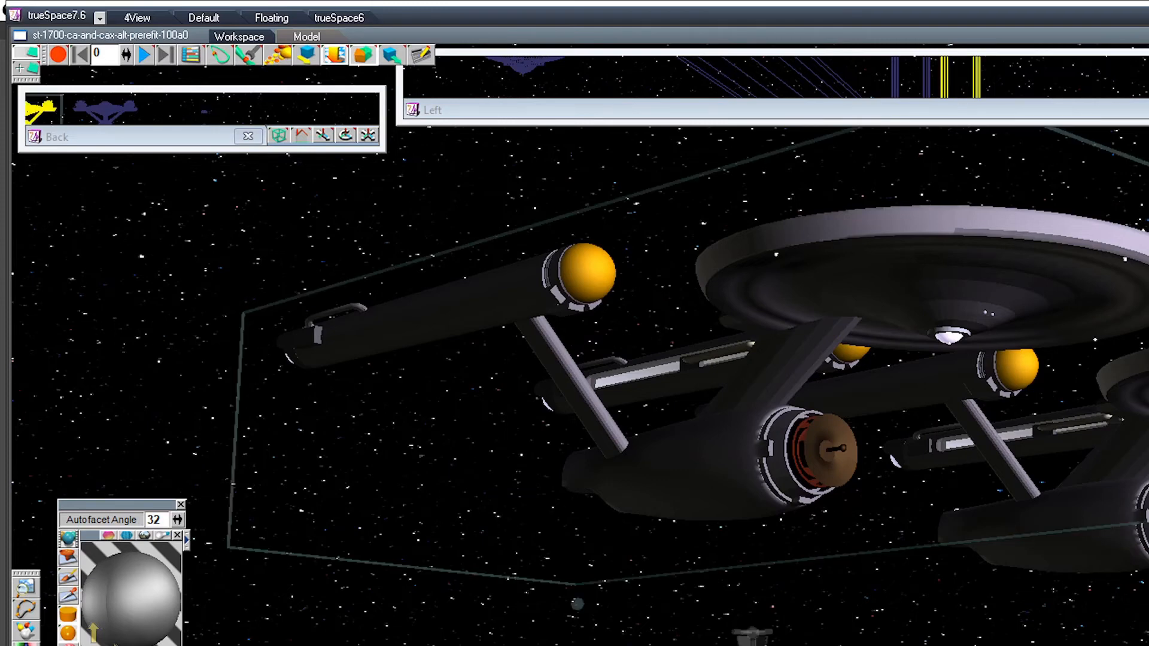
{"action": "left_click", "coordinate": [1065, 529], "text": "ctrl"}
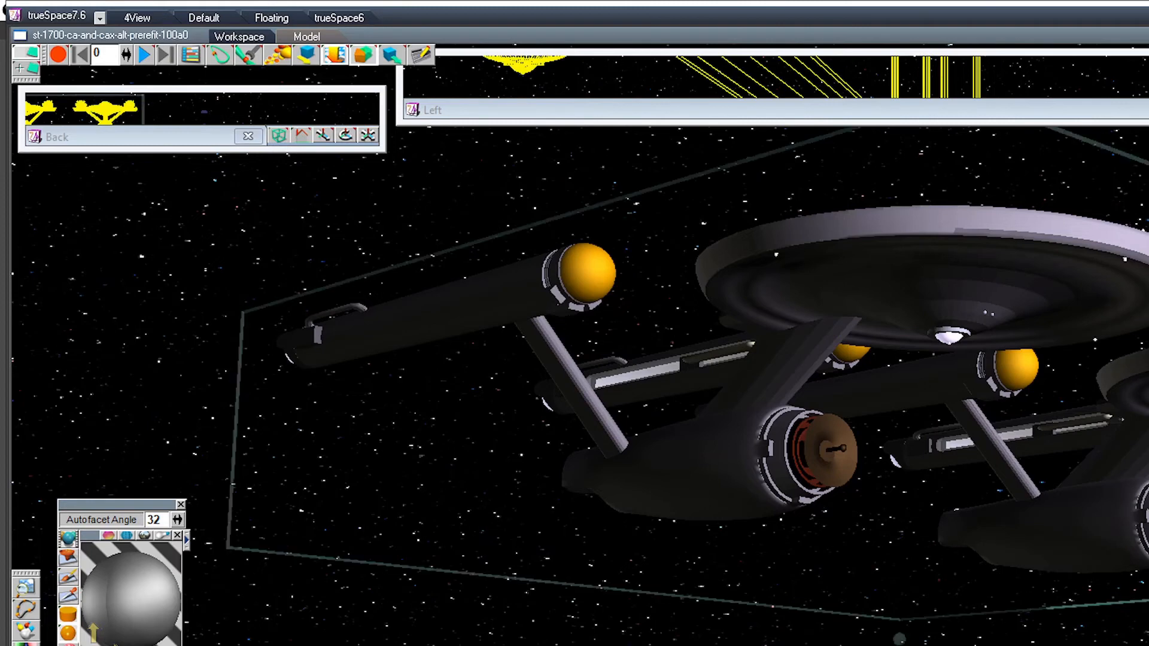
Step: Examine the ships from the front and side, and select the secondary hull inside the refit ship's group
{"action": "middle_click_drag", "start_coordinate": [778, 418], "coordinate": [326, 446]}
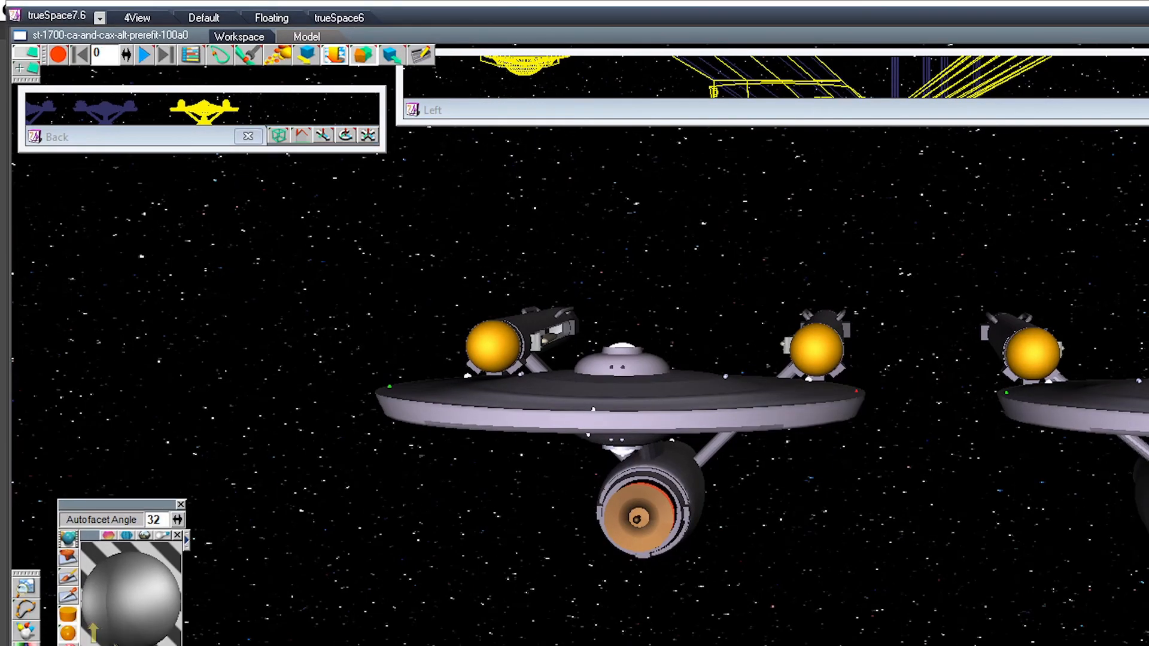
{"action": "left_click_drag", "start_coordinate": [622, 394], "coordinate": [202, 392]}
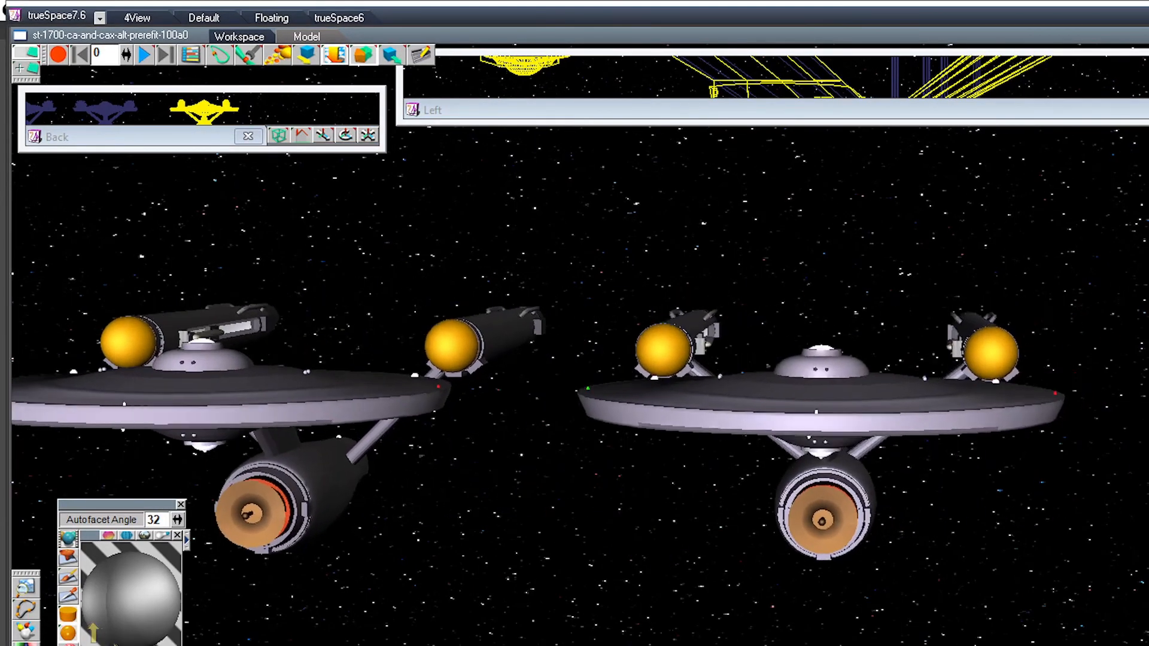
{"action": "left_click_drag", "start_coordinate": [822, 395], "coordinate": [333, 479]}
{"action": "left_click_drag", "start_coordinate": [658, 394], "coordinate": [575, 233]}
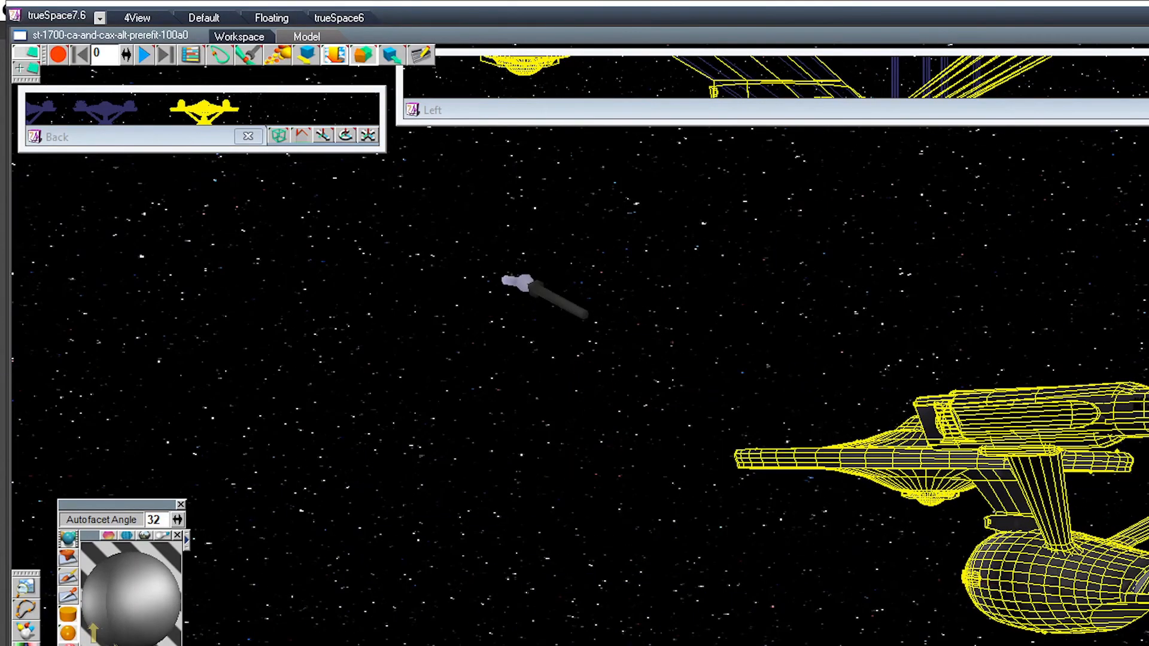
{"action": "key", "text": "Down"}
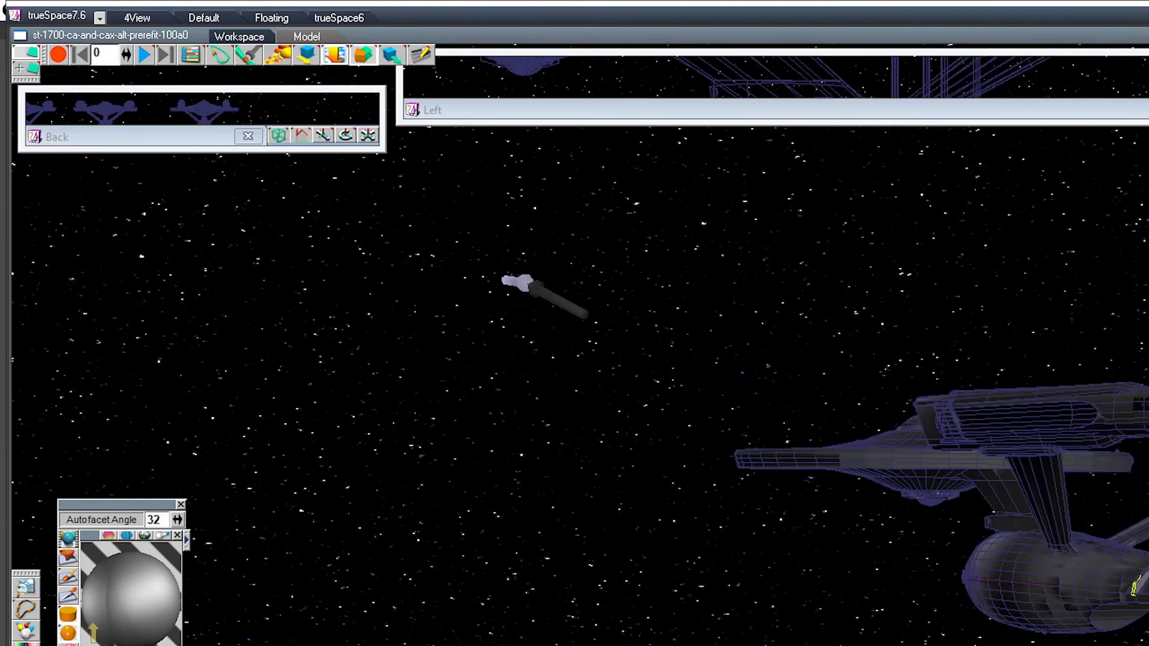
{"action": "key", "text": "Up"}
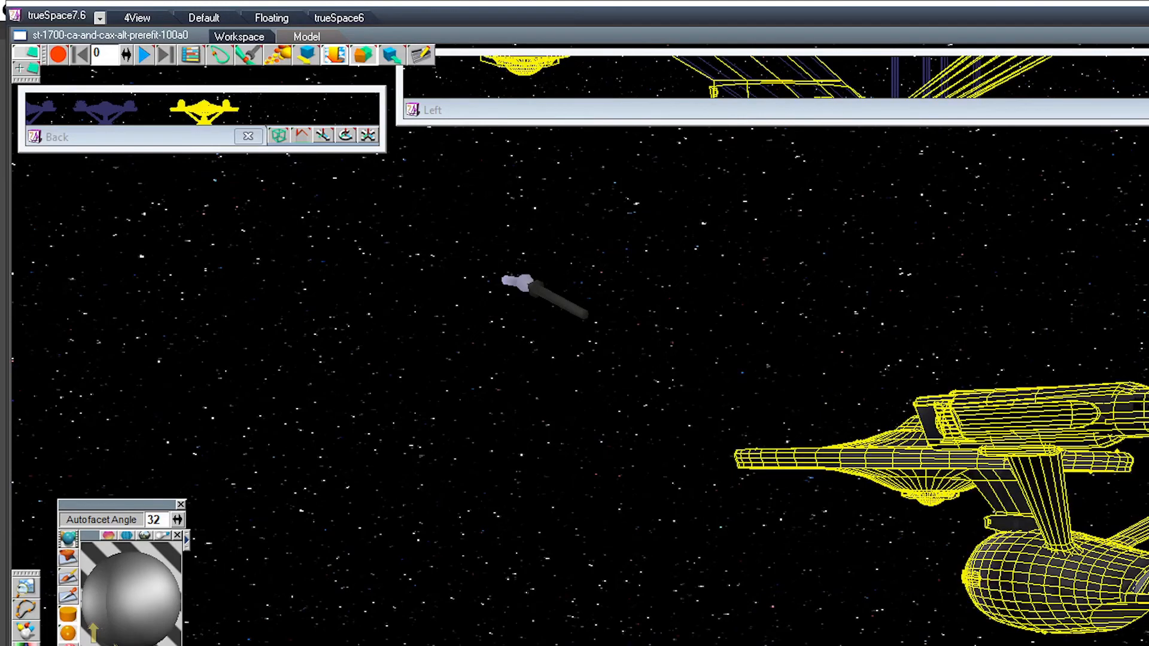
{"action": "key", "text": "Down"}
{"action": "key", "text": "Right"}
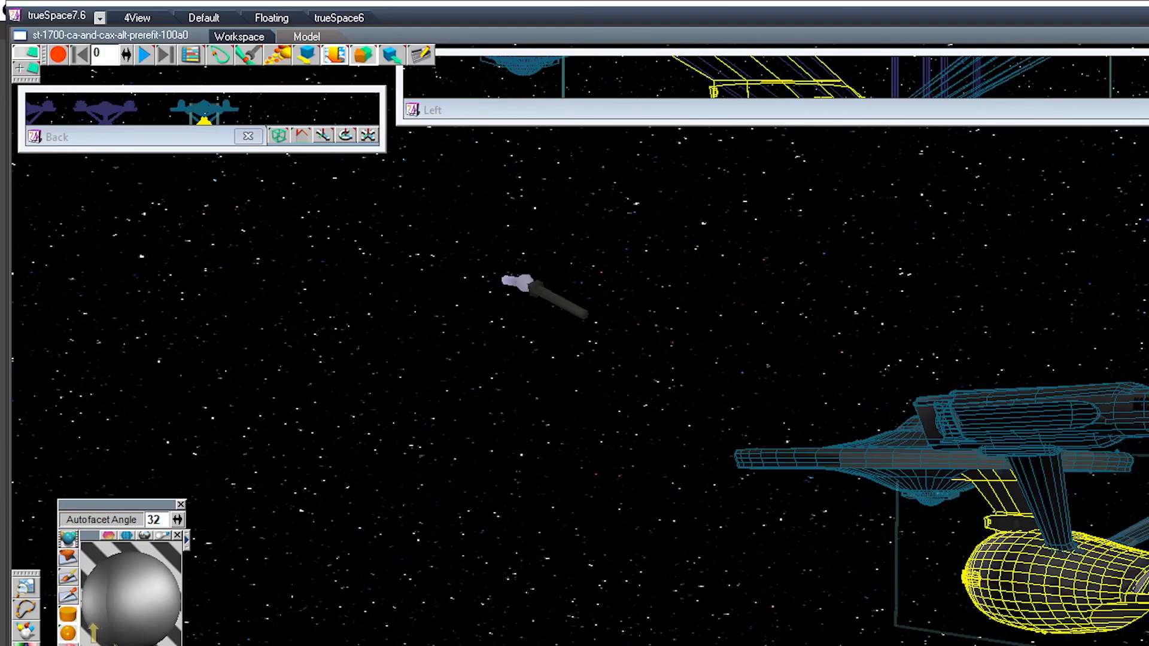
Step: Inspect the hangar opening parts inside the refit ship's secondary hull, and return to the whole secondary hull
{"action": "key", "text": "Down"}
{"action": "key", "text": "Right"}
{"action": "key", "text": "Right"}
{"action": "scroll", "coordinate": [927, 479], "scroll_direction": "up", "scroll_amount": 4}
{"action": "scroll", "coordinate": [922, 455], "scroll_direction": "up", "scroll_amount": 2}
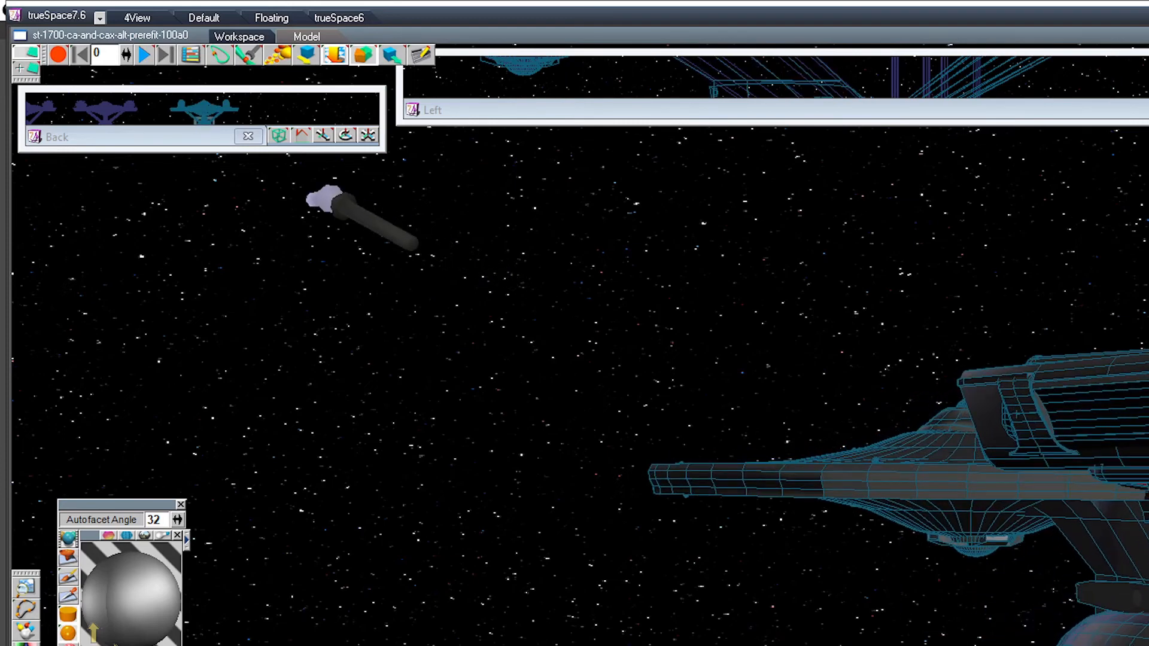
{"action": "middle_click_drag", "start_coordinate": [1015, 414], "coordinate": [709, 239]}
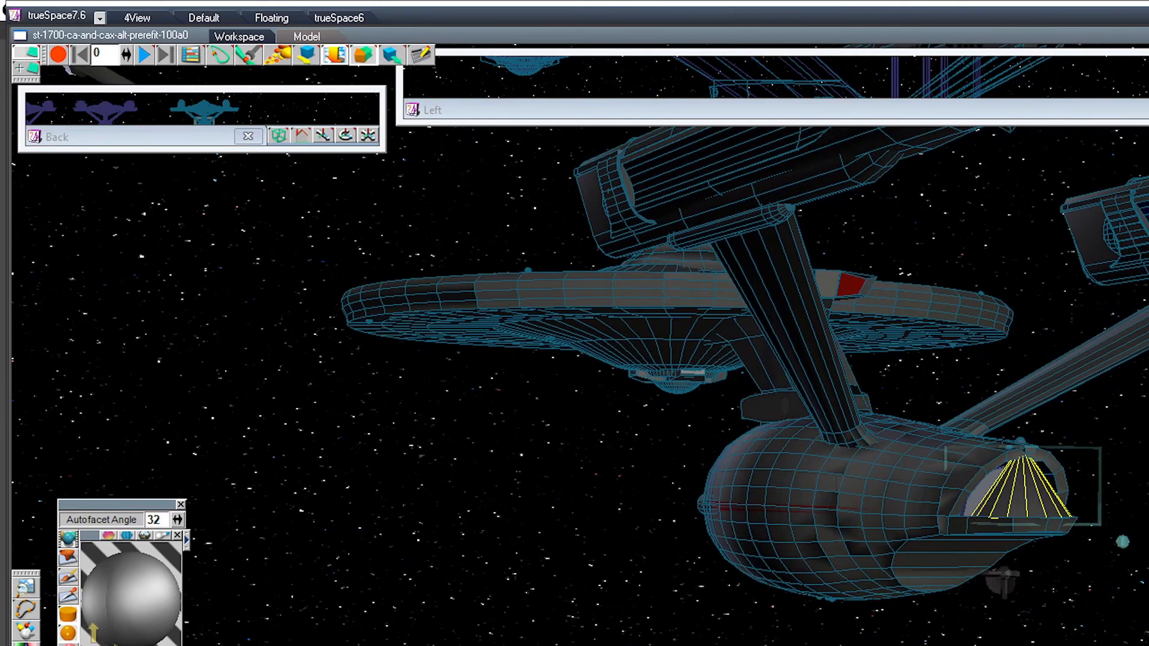
{"action": "key", "text": "Up"}
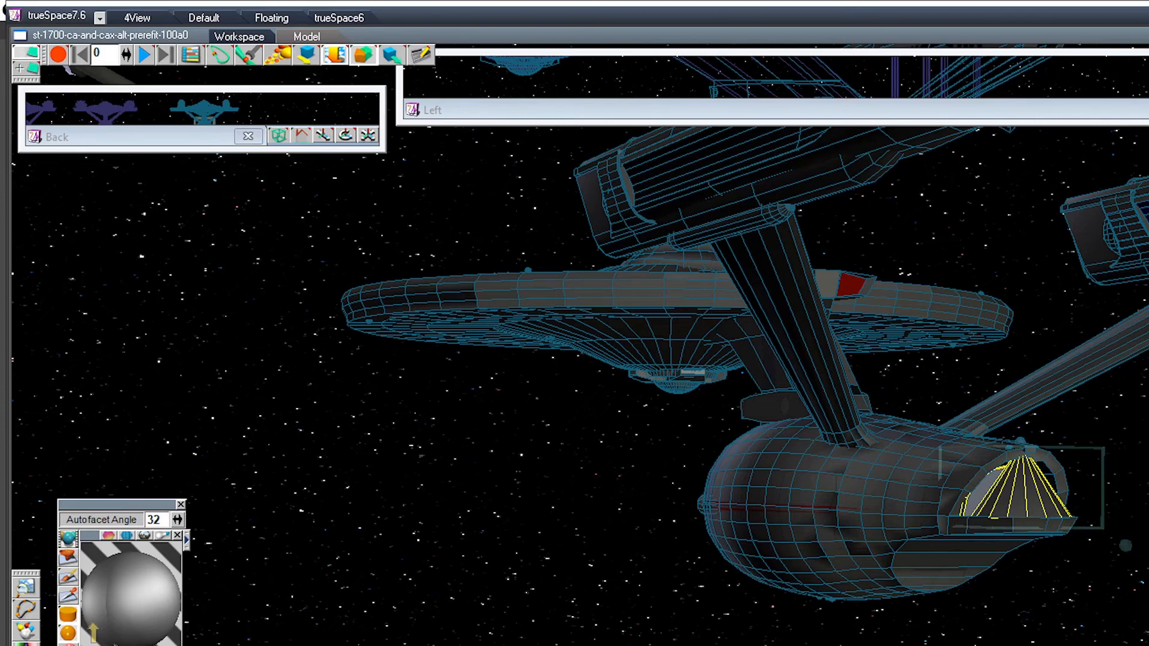
{"action": "key", "text": "Up"}
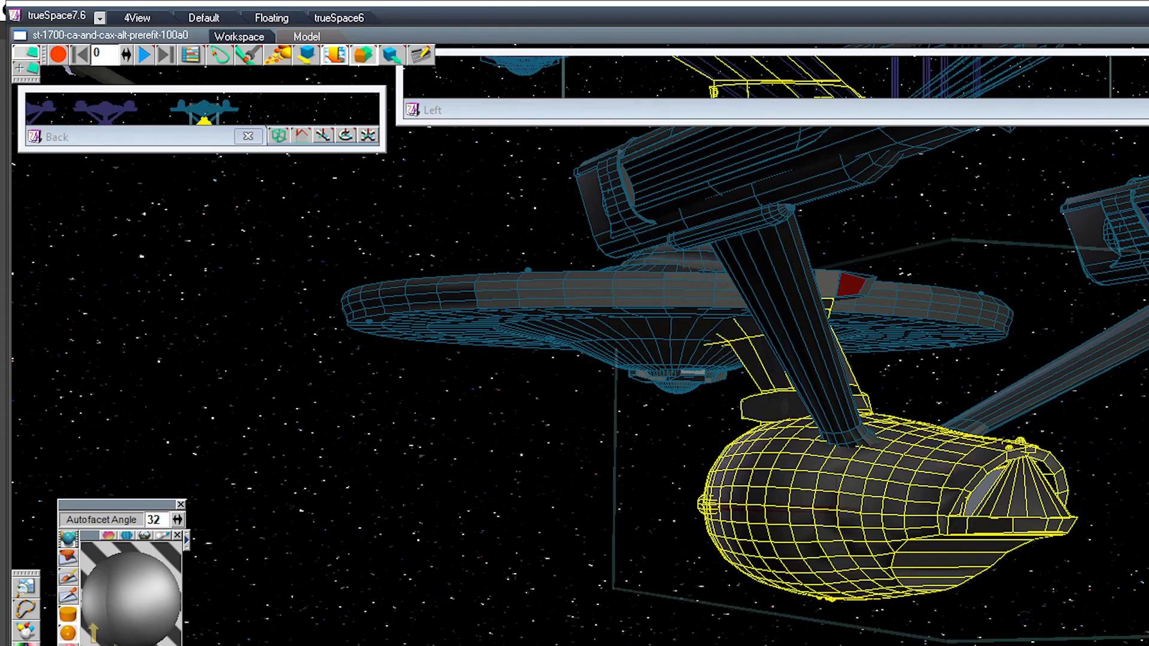
Step: Check the sensor dome and neighbouring parts under the refit ship's saucer, and return to the whole ship
{"action": "middle_click_drag", "start_coordinate": [574, 370], "coordinate": [767, 329]}
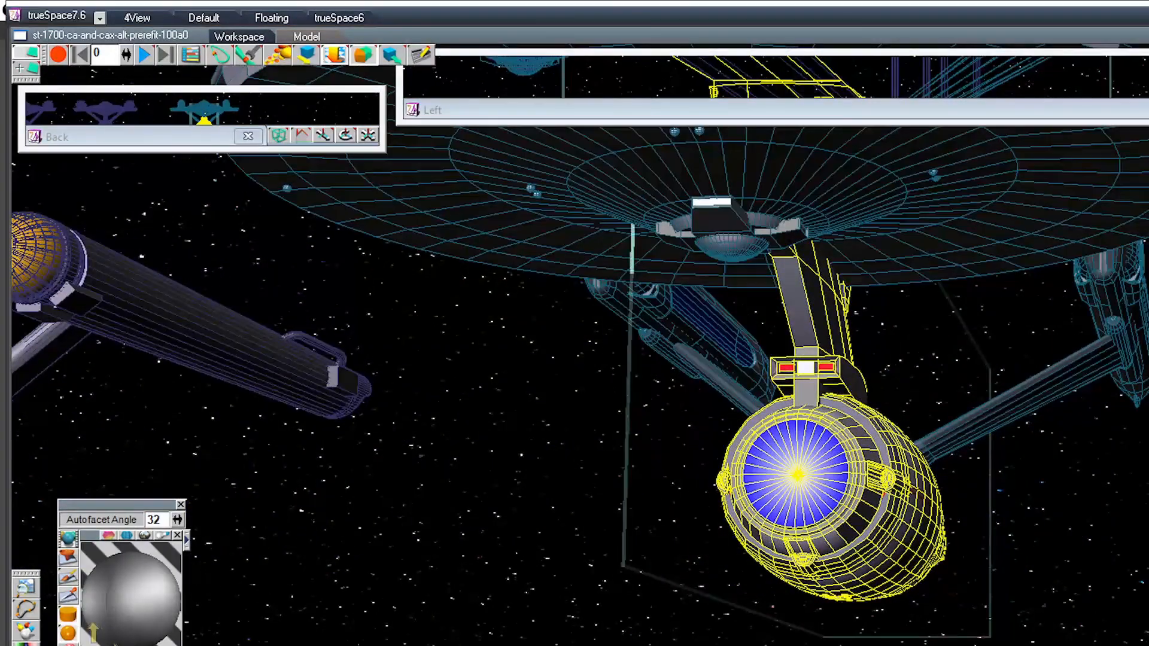
{"action": "key", "text": "Right"}
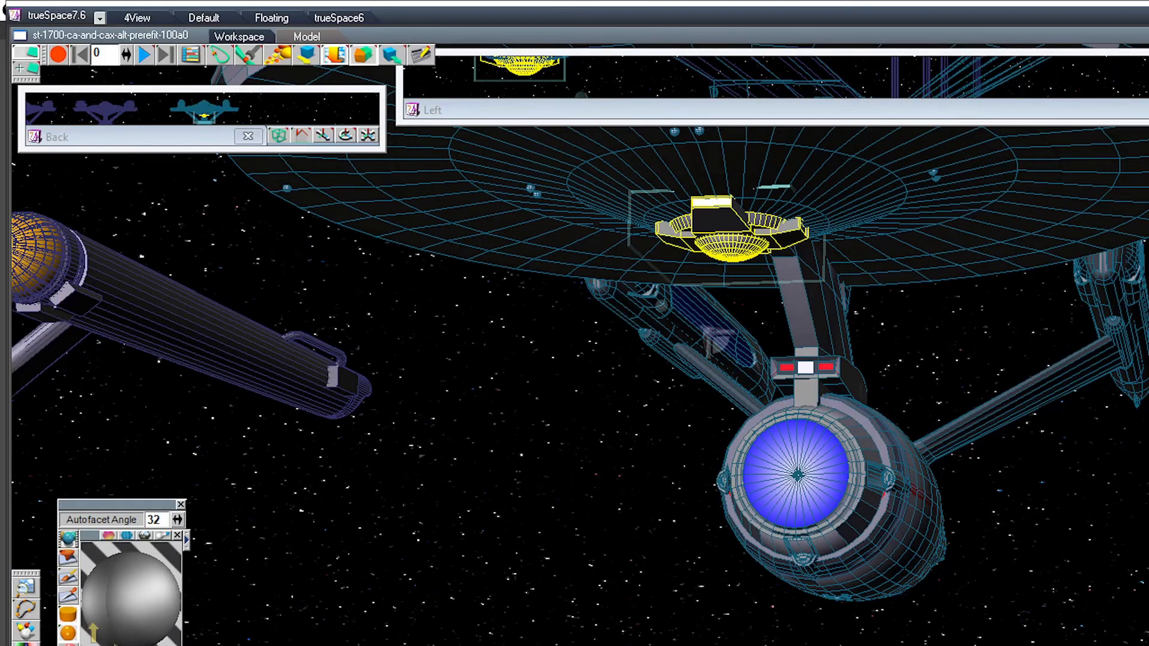
{"action": "key", "text": "Right"}
{"action": "key", "text": "Left"}
{"action": "key", "text": "Up"}
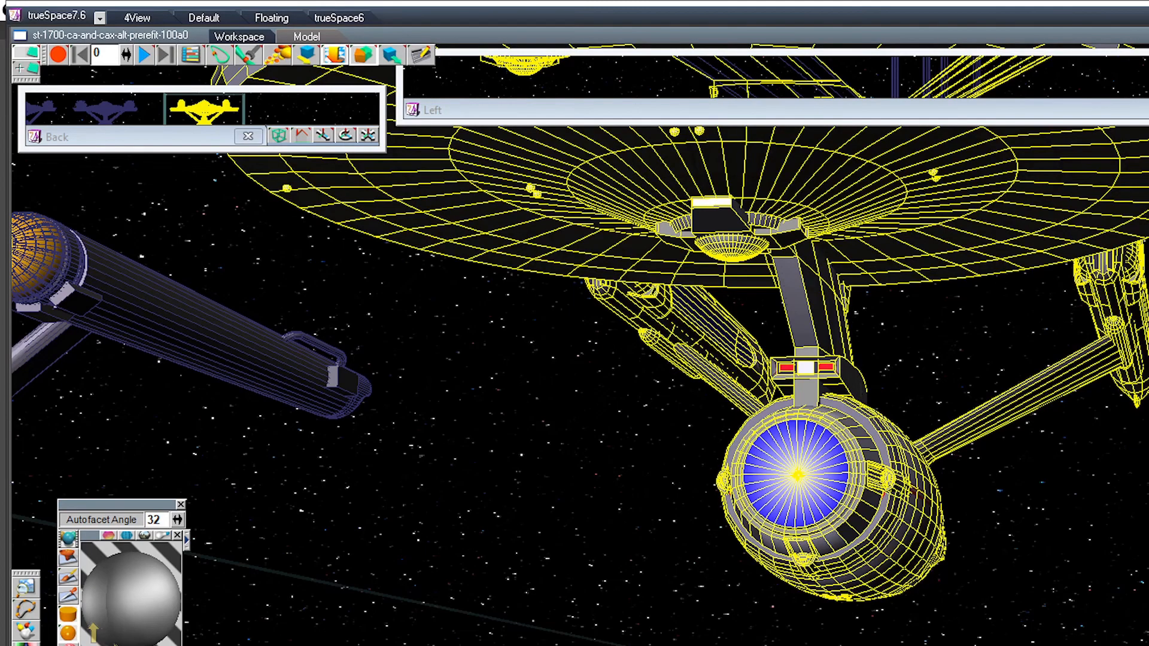
Step: Move the refit ship sideways away from the stray part under its saucer, and delete that stray part
{"action": "left_click_drag", "start_coordinate": [797, 474], "coordinate": [1000, 472]}
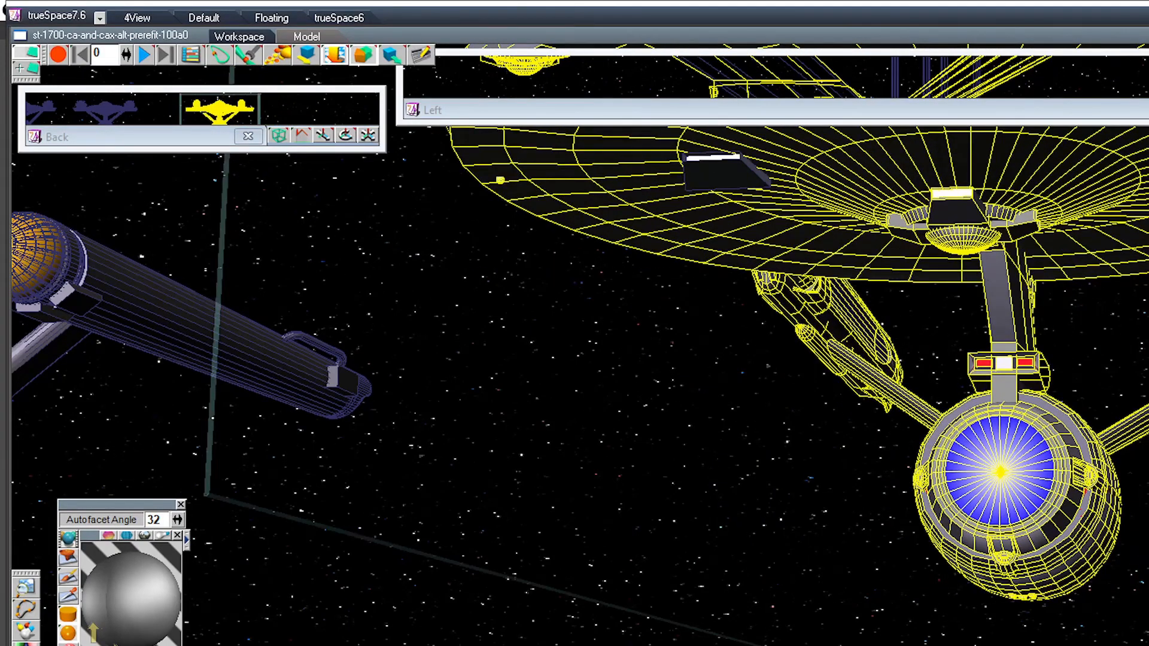
{"action": "left_click", "coordinate": [725, 174]}
{"action": "key", "text": "Delete"}
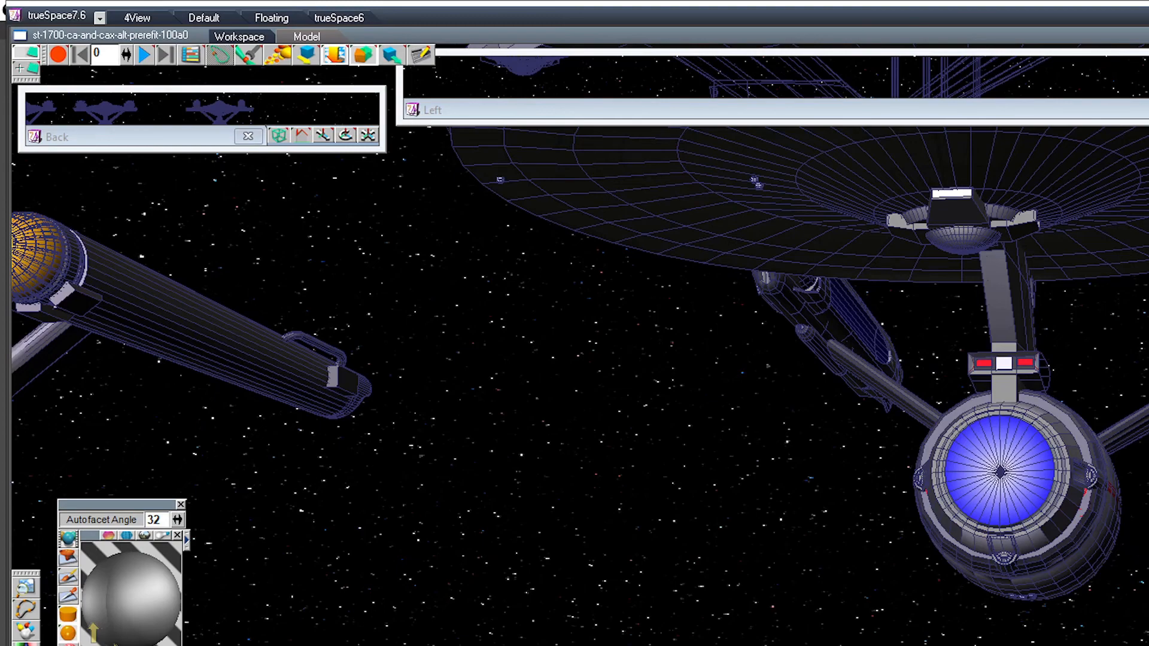
Step: Shorten the Left view window slightly and move the refit ship closer to the neighbouring ship in the Back view
{"action": "mouse_move", "coordinate": [717, 123]}
{"action": "left_mouse_down"}
{"action": "mouse_move", "coordinate": [718, 643]}
{"action": "mouse_move", "coordinate": [718, 113]}
{"action": "left_mouse_up"}
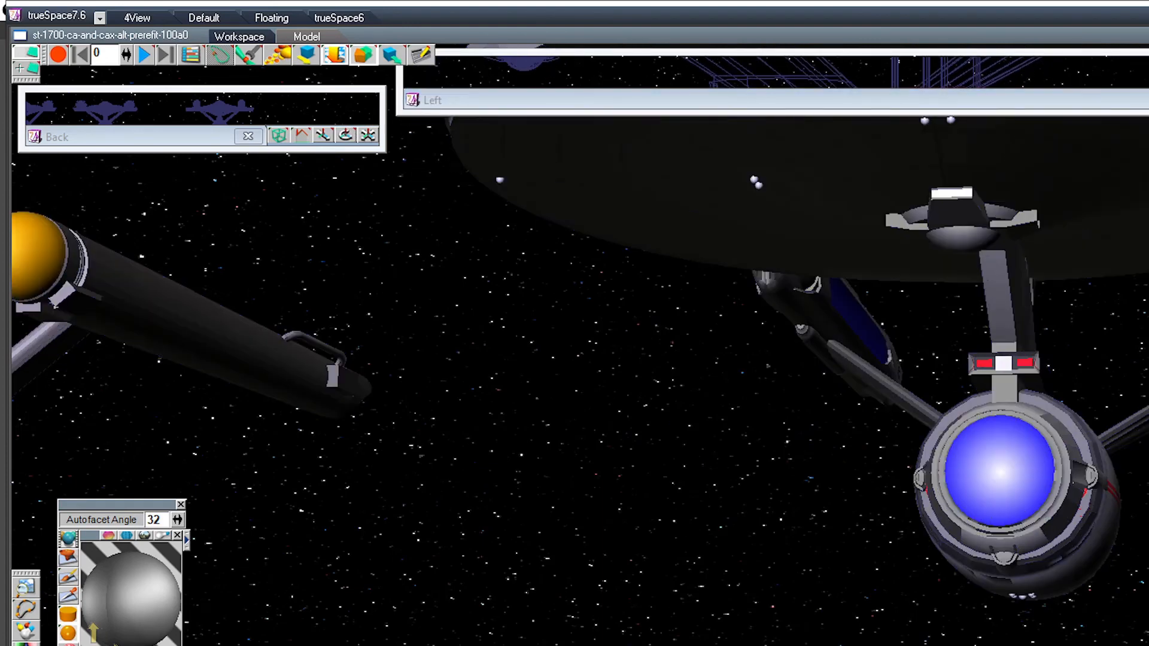
{"action": "scroll", "coordinate": [658, 383], "scroll_direction": "down", "scroll_amount": 8}
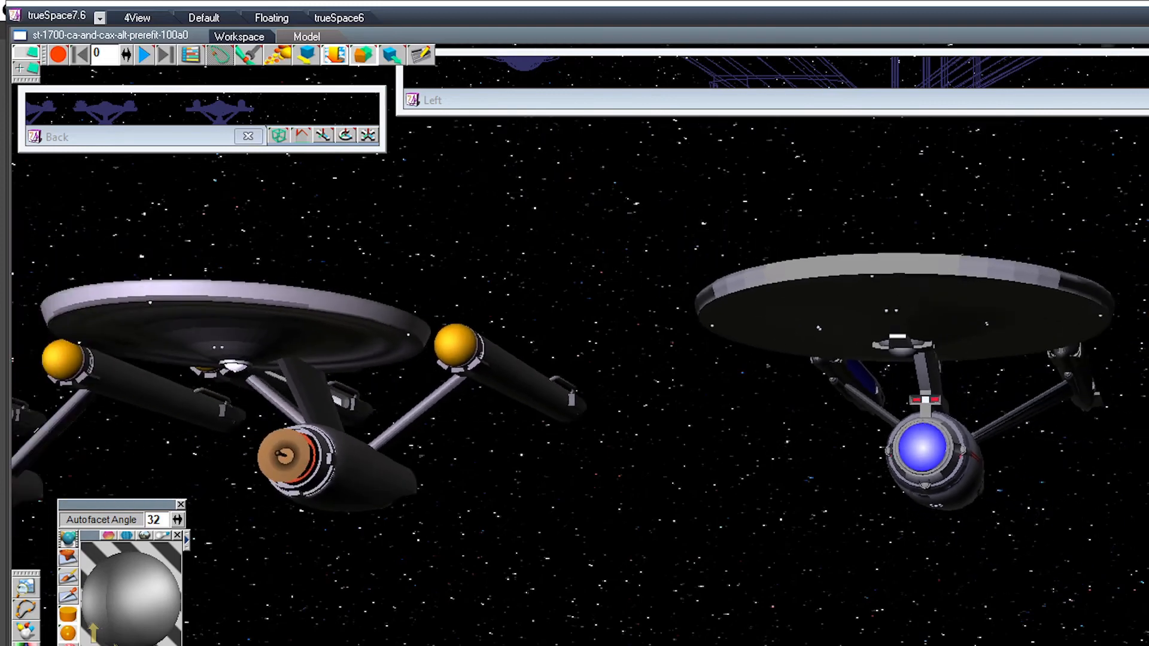
{"action": "middle_click_drag", "start_coordinate": [349, 453], "coordinate": [826, 529]}
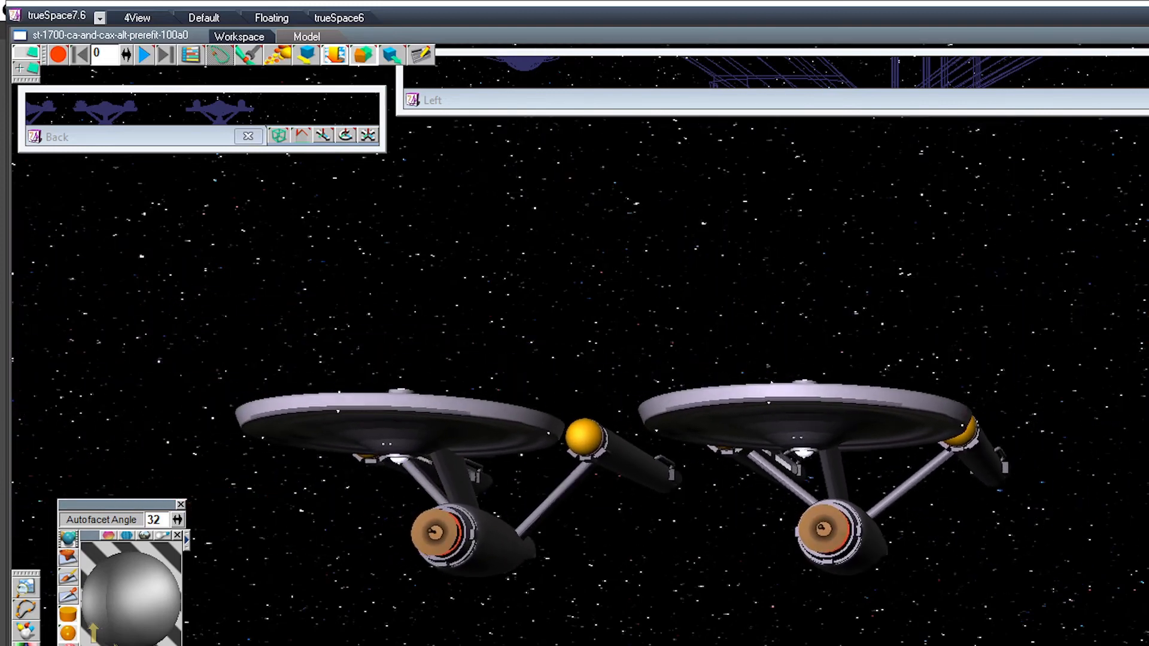
{"action": "left_click", "coordinate": [413, 427]}
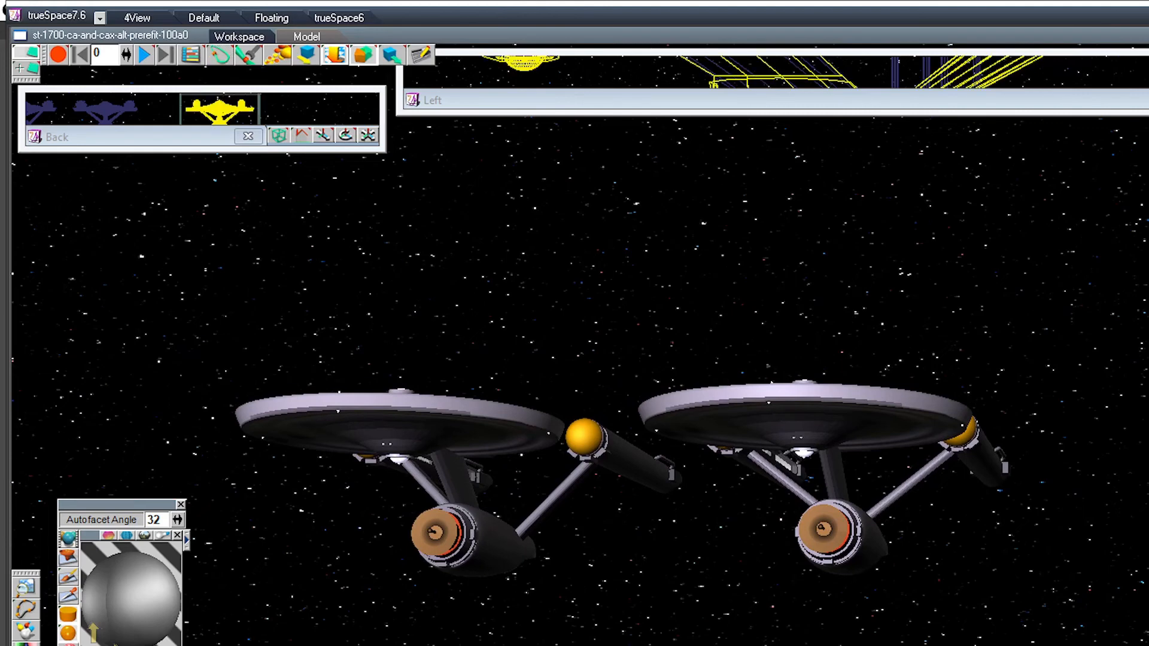
{"action": "left_click_drag", "start_coordinate": [219, 111], "coordinate": [192, 111]}
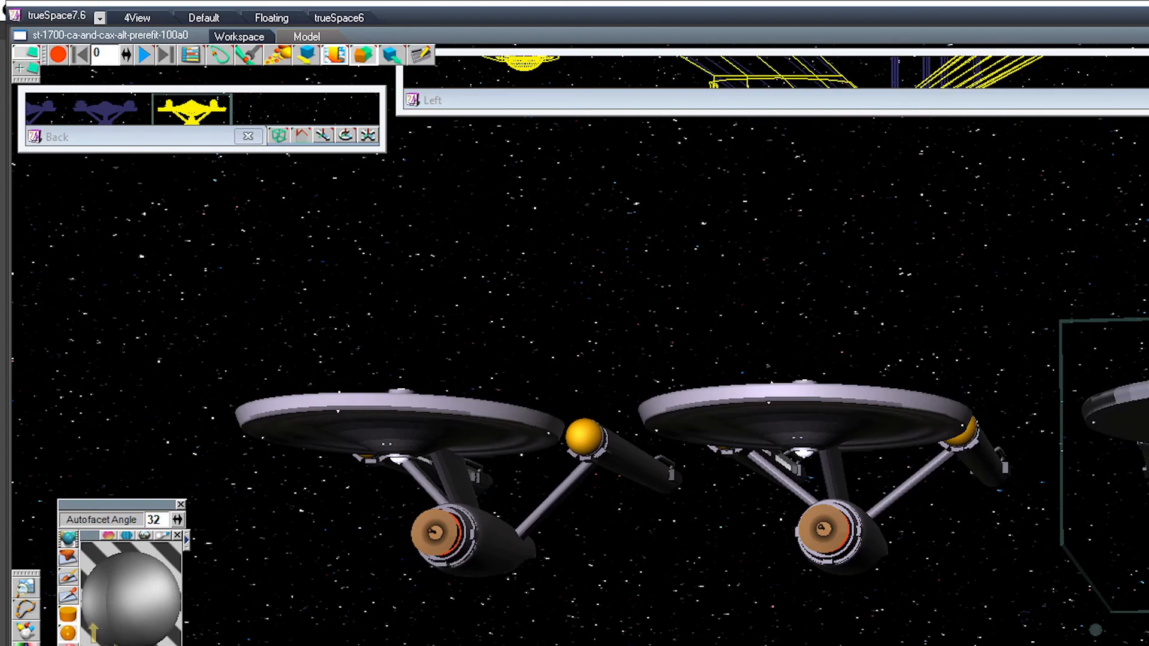
Step: Select the middle ship and examine the row of three ships from the front, below and behind
{"action": "middle_click_drag", "start_coordinate": [574, 359], "coordinate": [595, 413]}
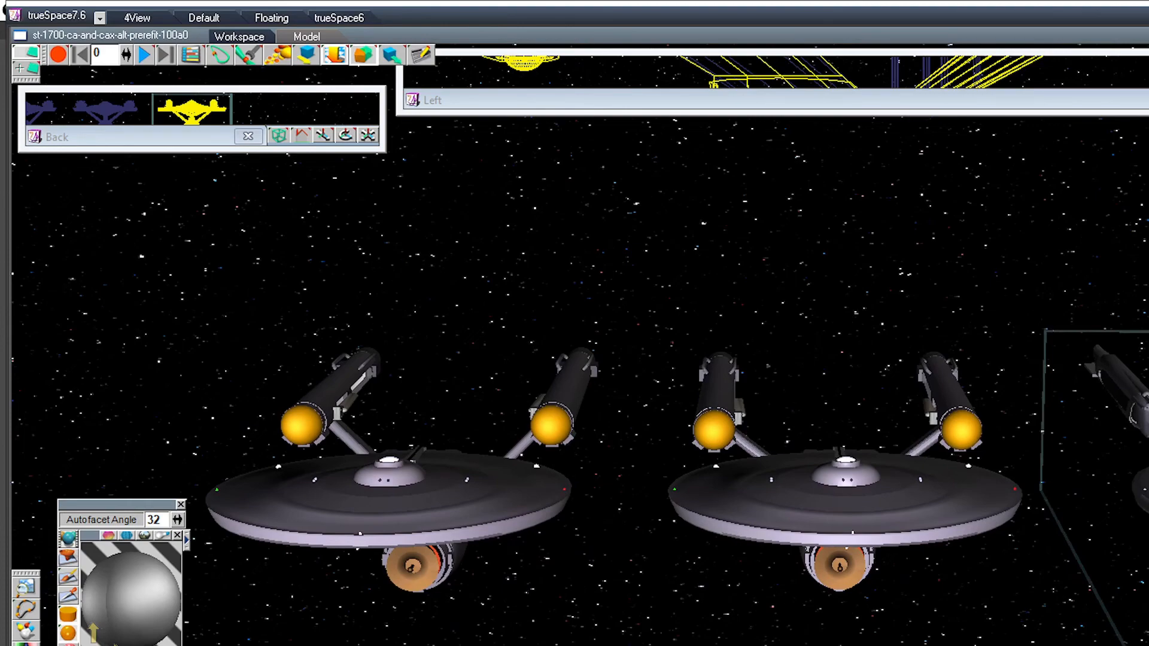
{"action": "left_click", "coordinate": [845, 502]}
{"action": "middle_click_drag", "start_coordinate": [777, 419], "coordinate": [514, 257]}
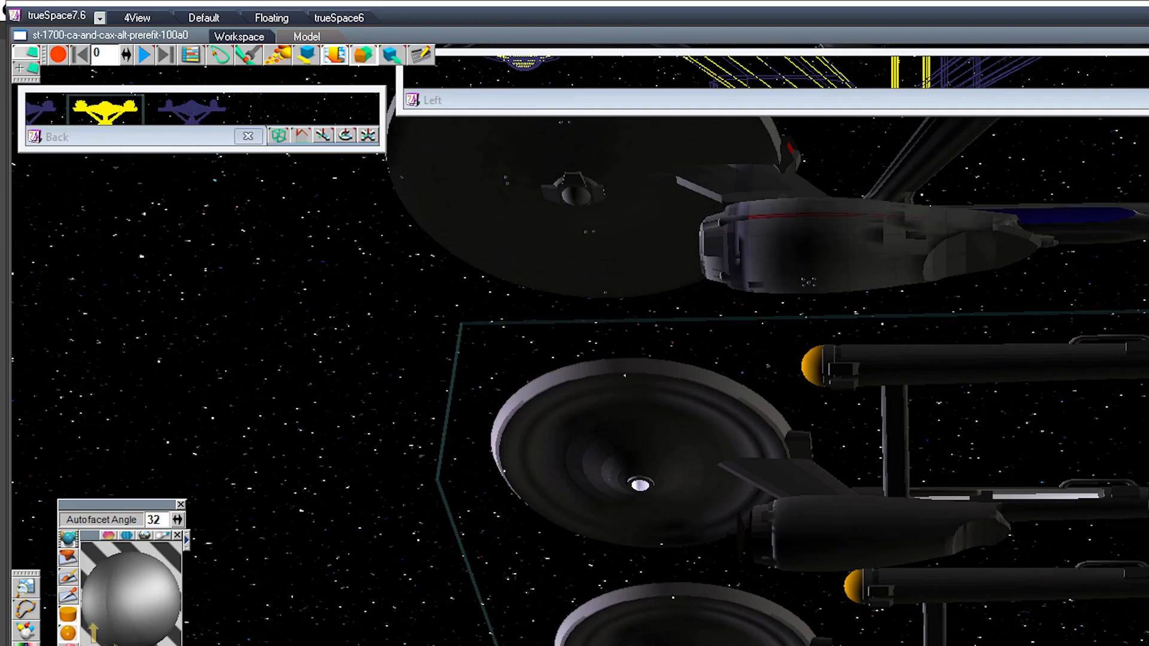
{"action": "middle_click_drag", "start_coordinate": [574, 323], "coordinate": [407, 329]}
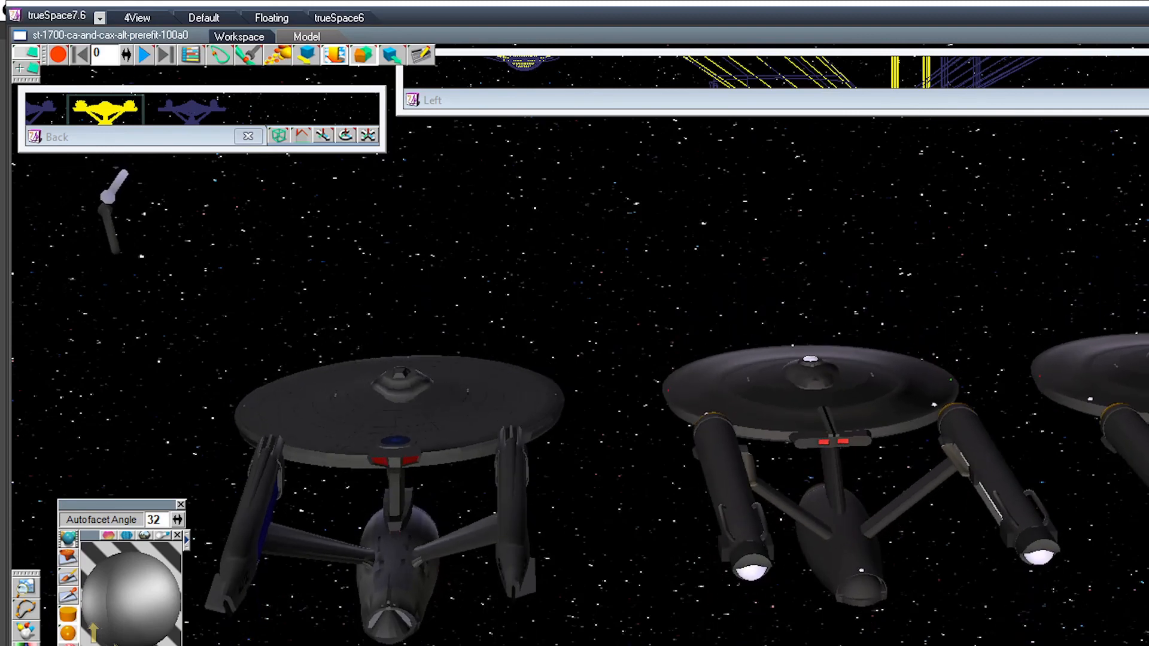